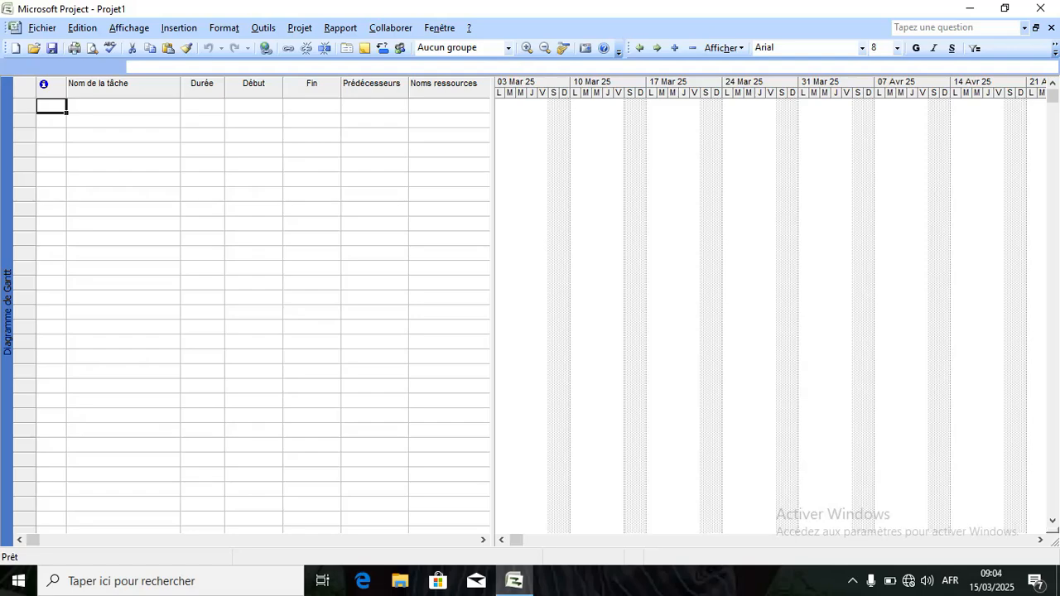
Open the Fichier menu to list the file commands, from Nouveau to Quitter.
click(43, 33)
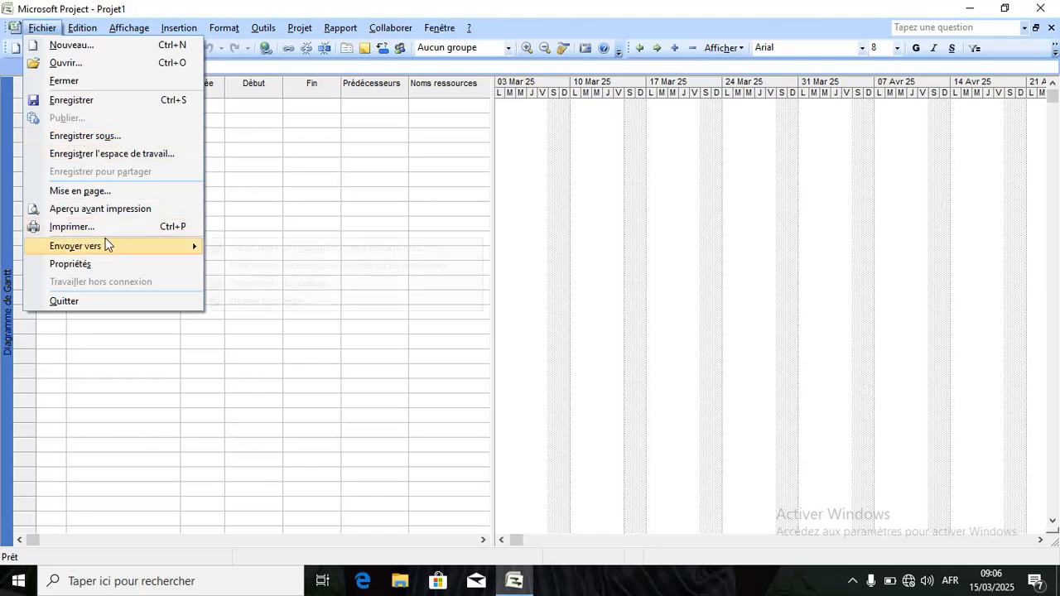
Browse the Insertion and Fichier menus, ending on the Format commands list.
mouse_move(106, 244)
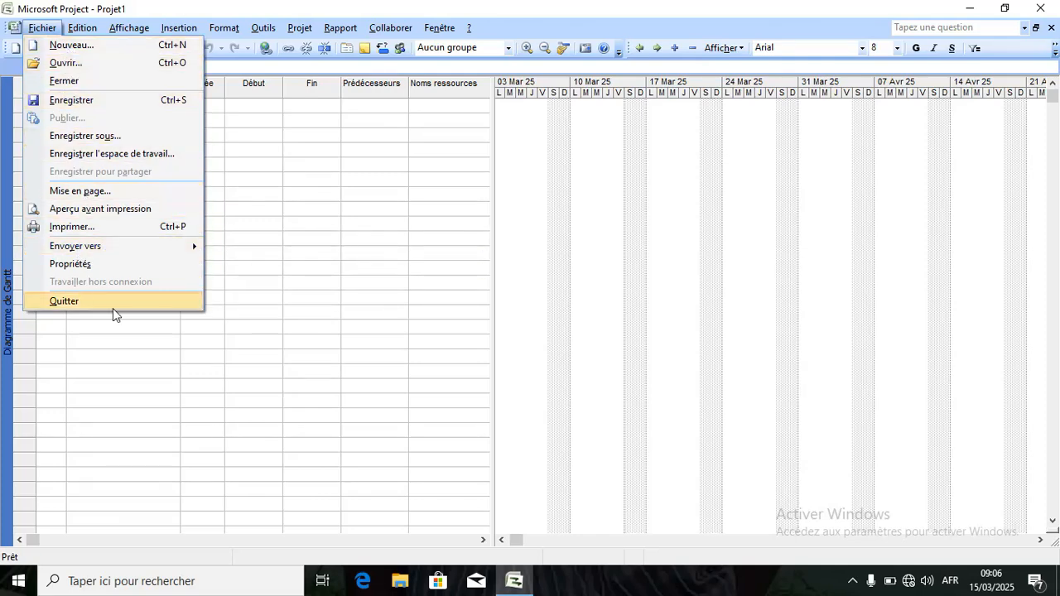
click(42, 28)
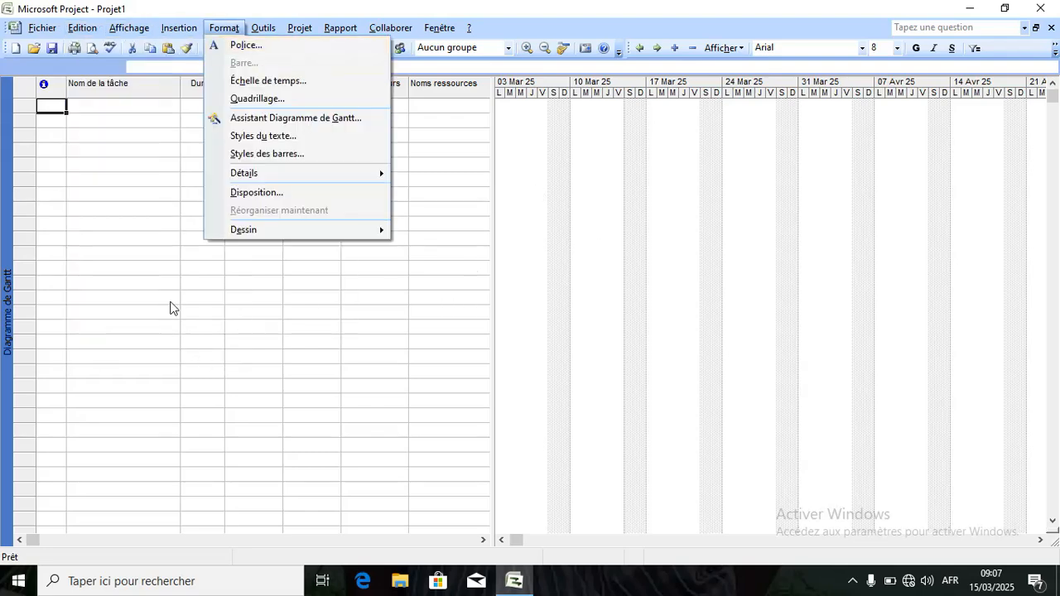
Close the Format menu and show the Edition commands: cut, copy, paste, find, replace.
click(170, 299)
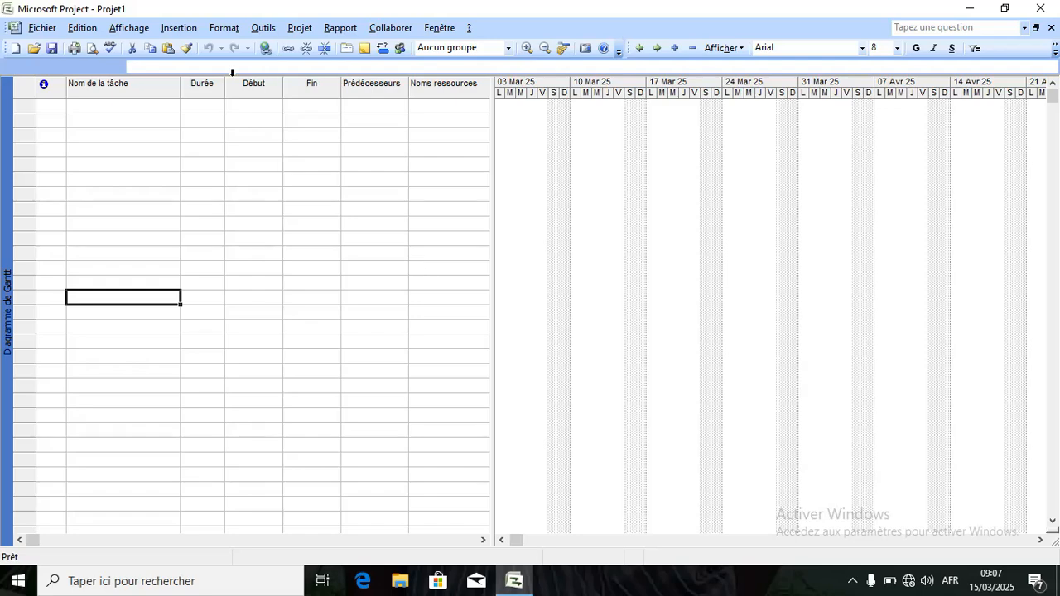
click(88, 33)
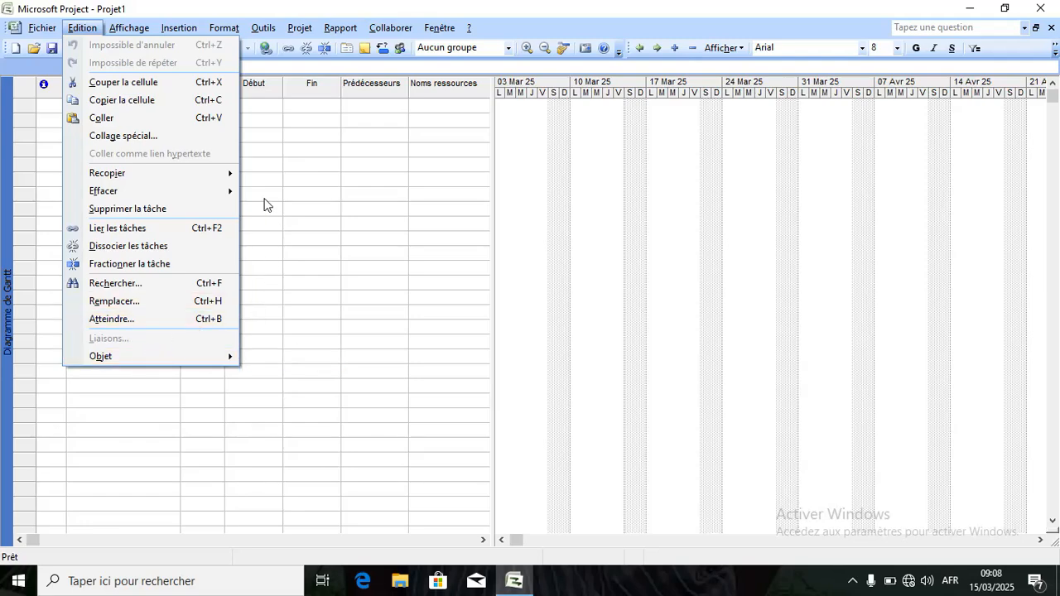
Show the Affichage views list, pointing at Table : Entrée.
mouse_move(130, 28)
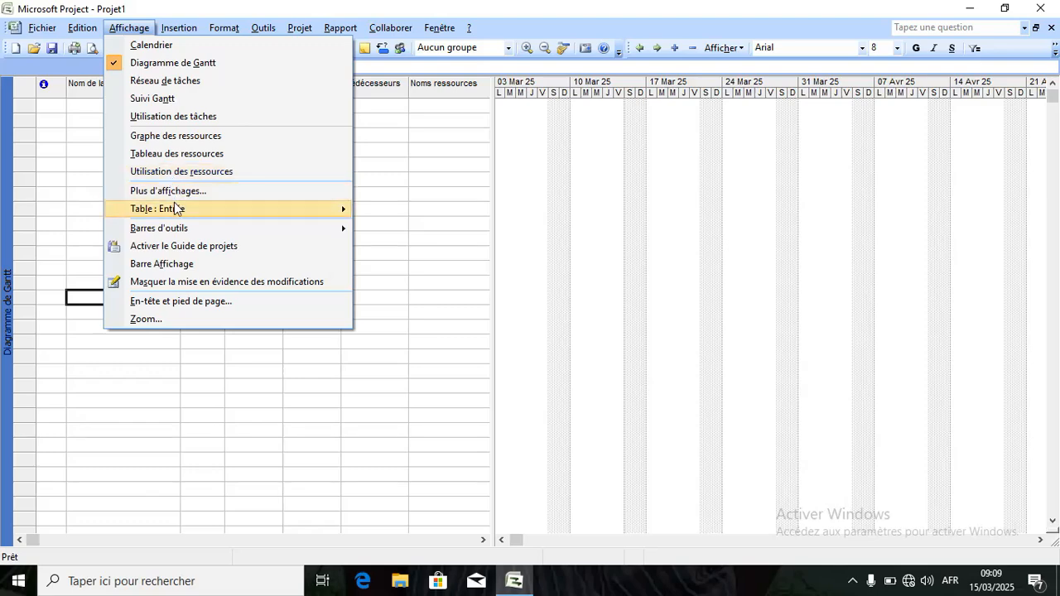
Keep the Affichage views list open with Diagramme de Gantt marked current.
mouse_move(175, 231)
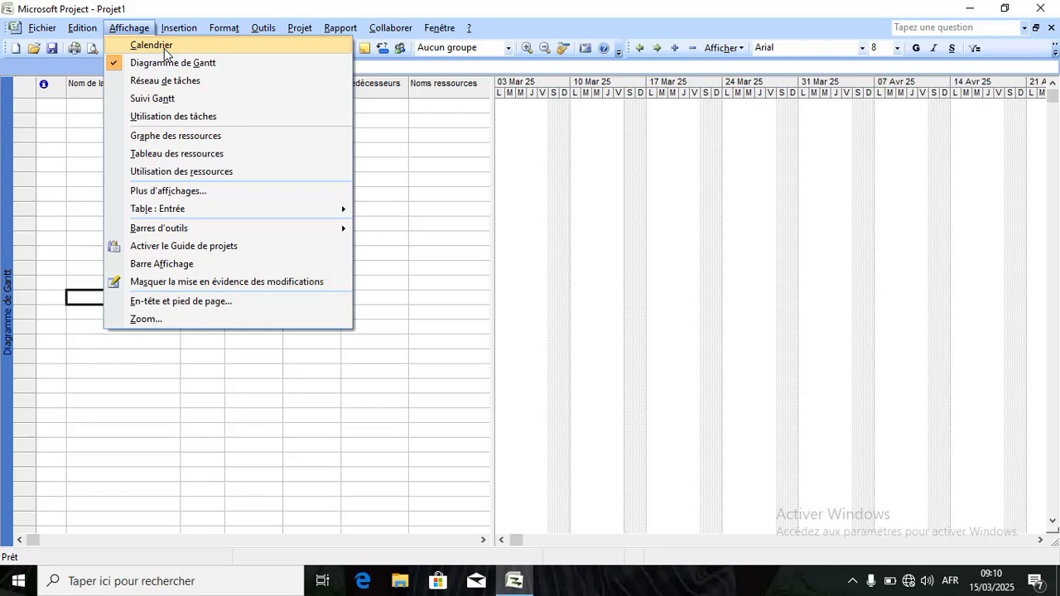
Switch to the Calendrier view for Mars 2025 and select 10 and 15 March.
click(164, 46)
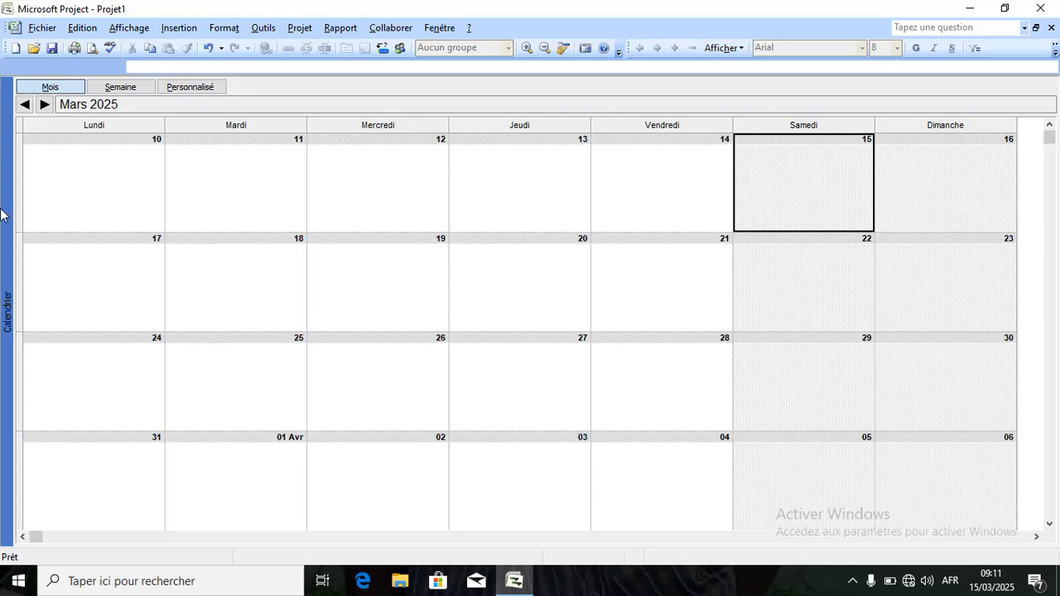
click(68, 189)
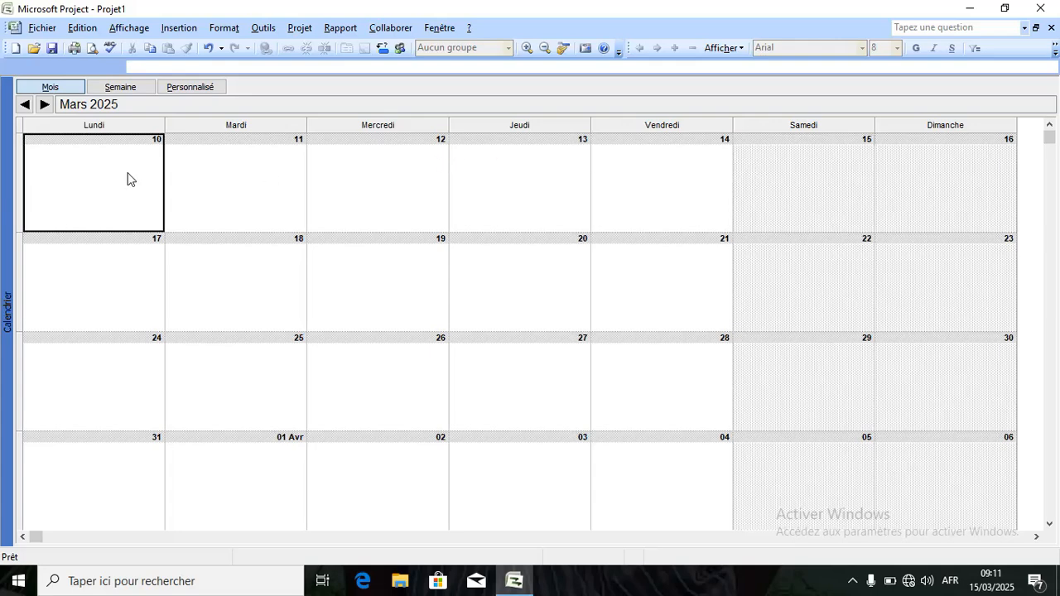
click(799, 183)
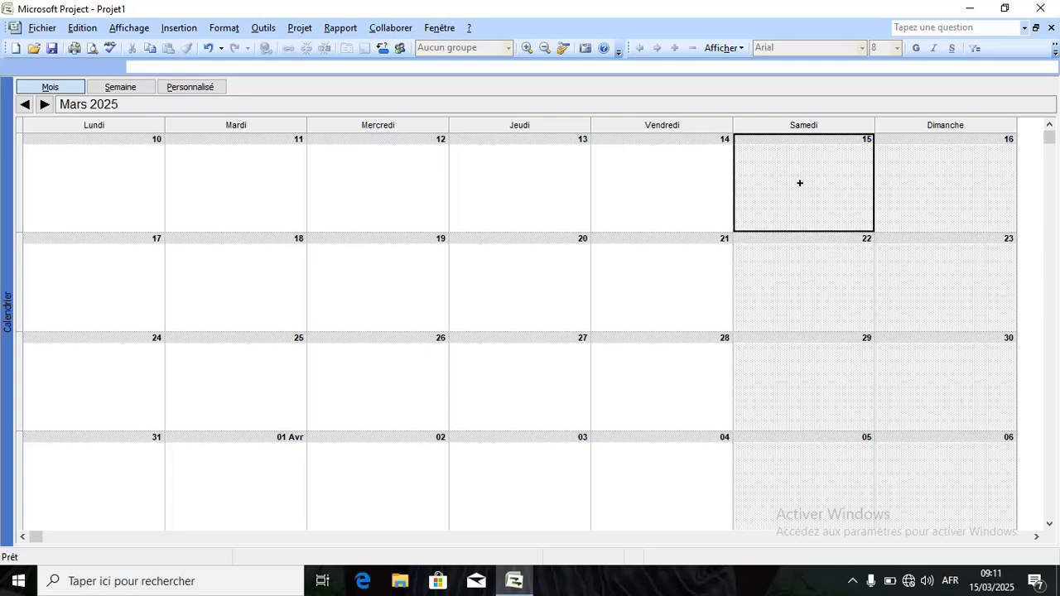
click(124, 30)
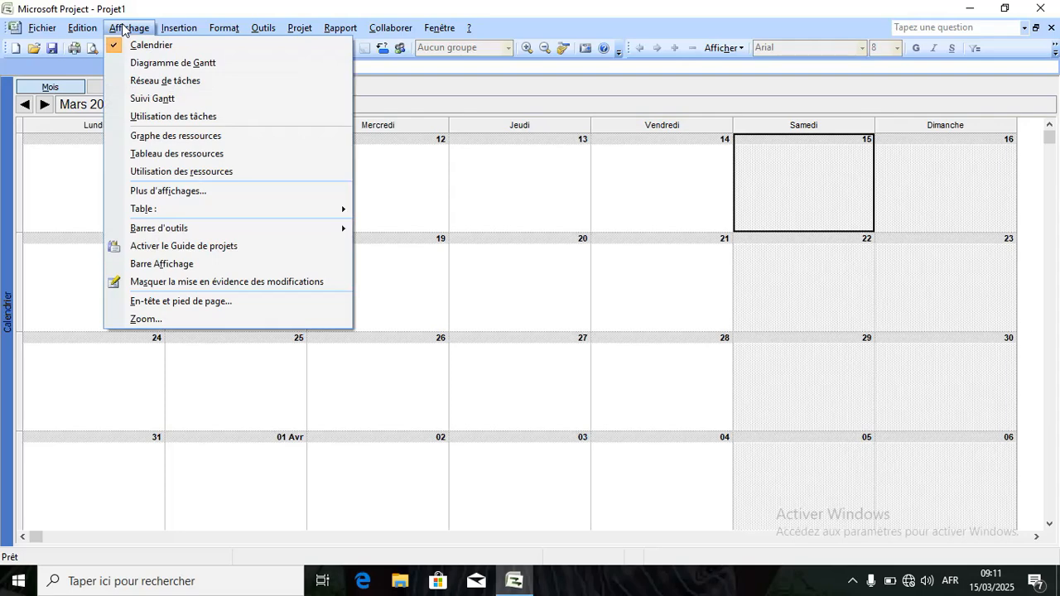
Return to Diagramme de Gantt and select the Nom de la tâche column.
click(152, 64)
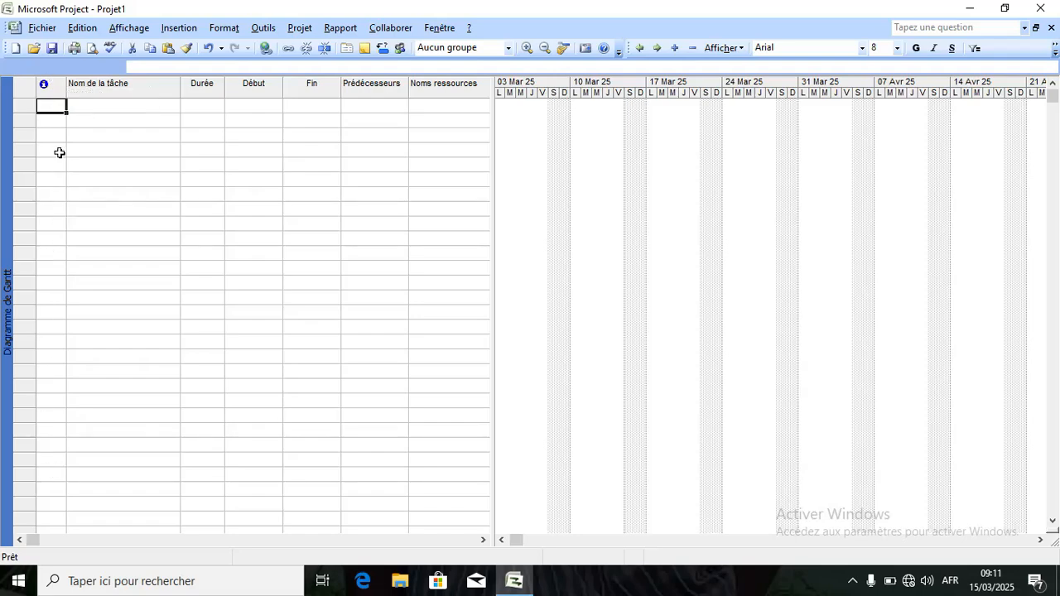
click(102, 84)
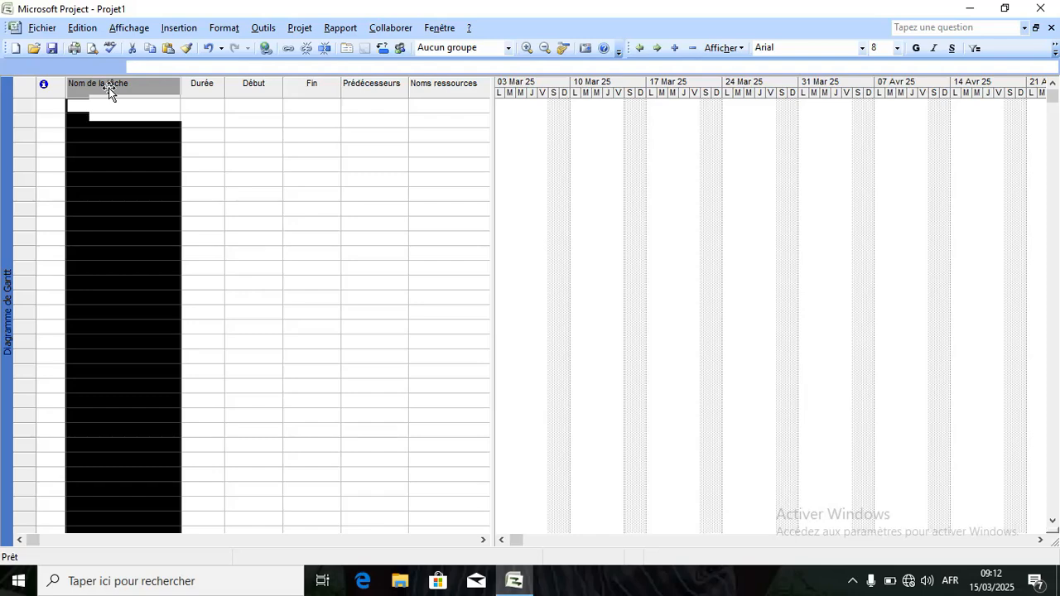
click(199, 84)
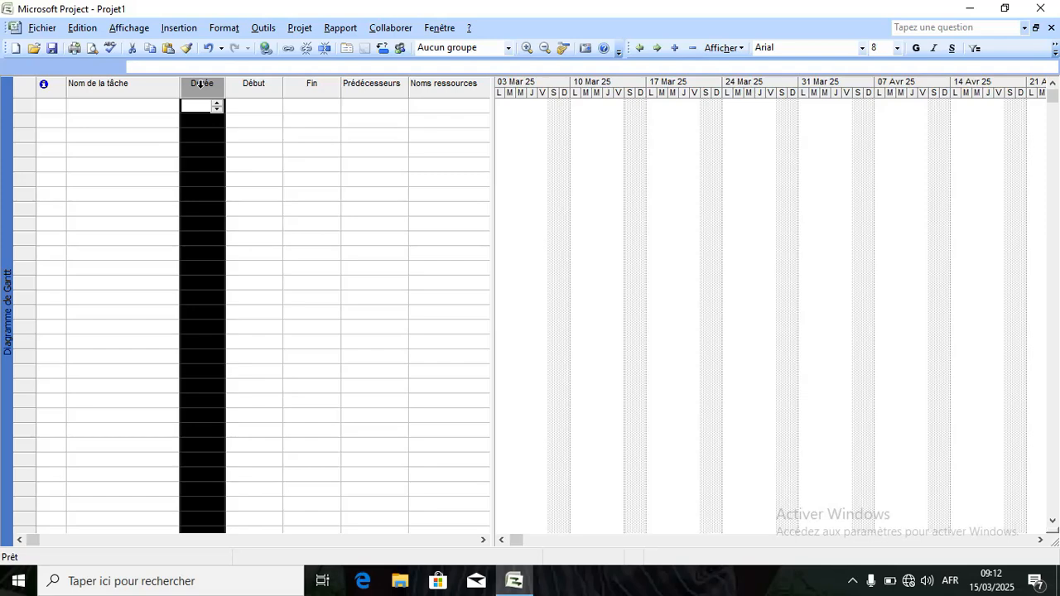
click(251, 84)
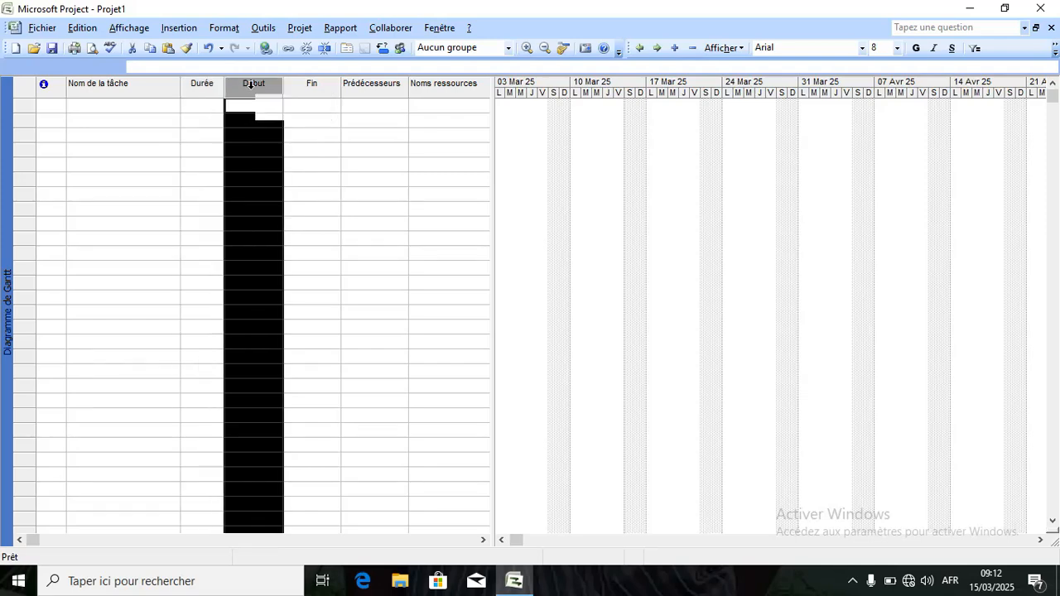
click(302, 85)
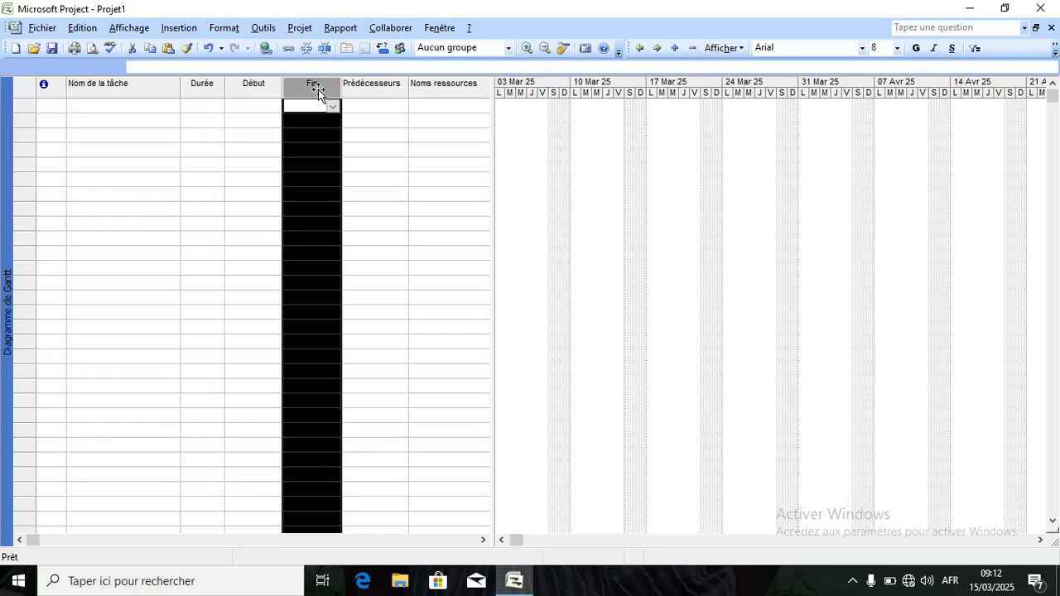
click(373, 85)
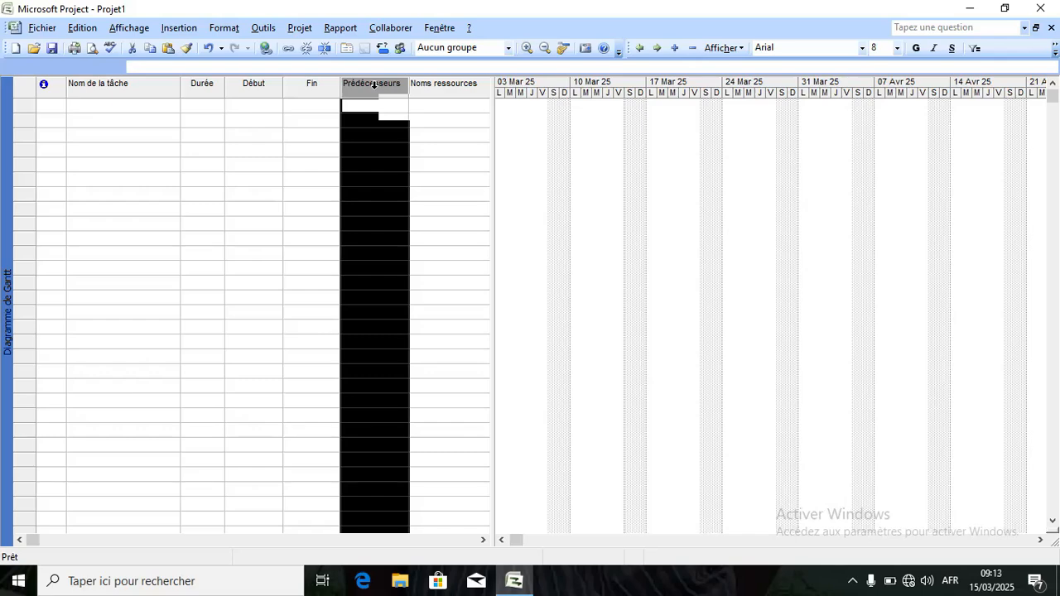
click(431, 85)
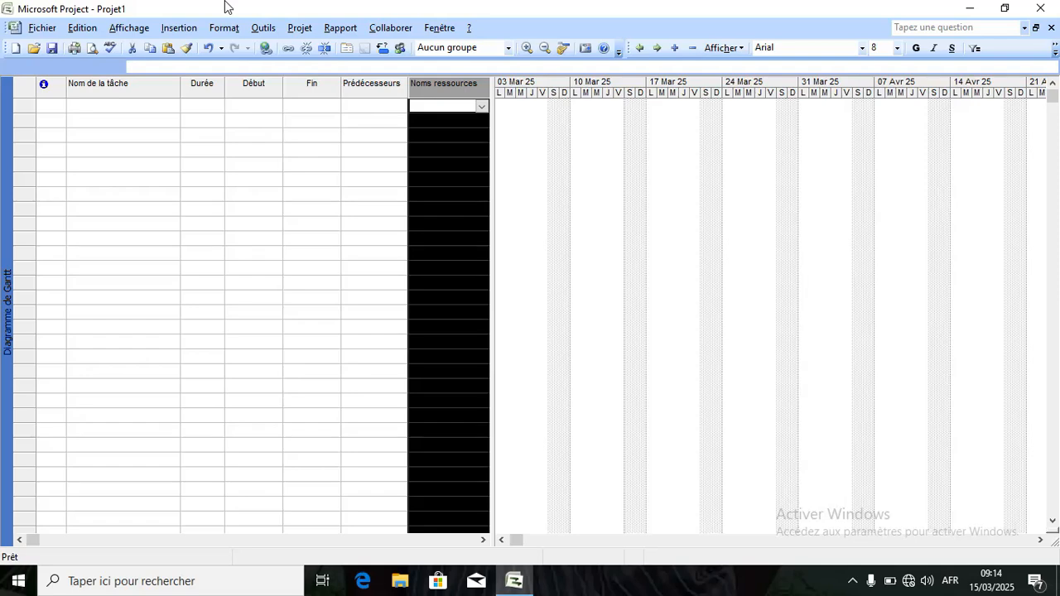
click(135, 31)
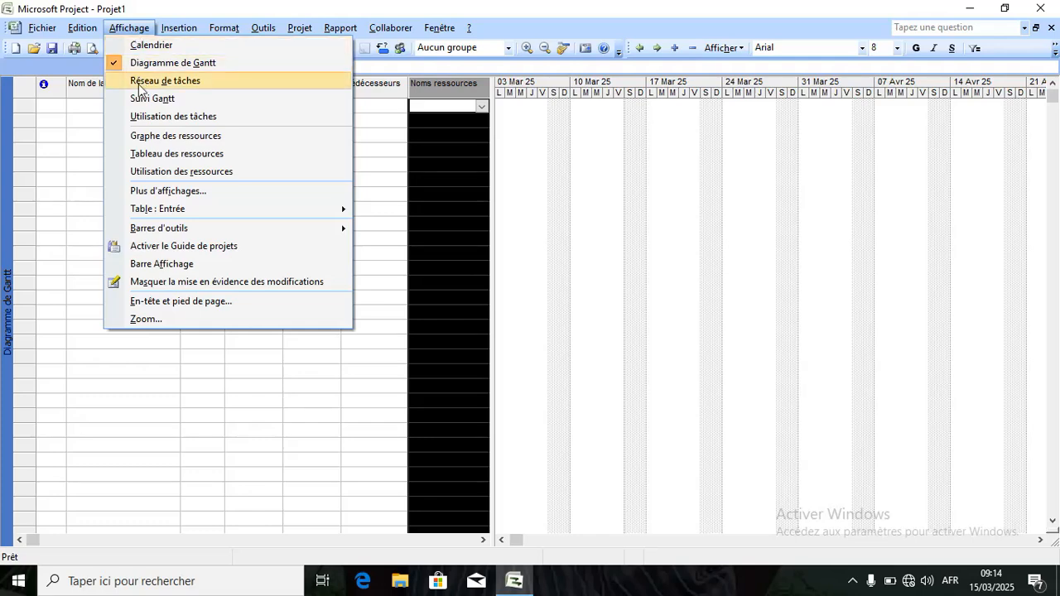
Display Projet1 as an empty Réseau de tâches network diagram.
click(139, 88)
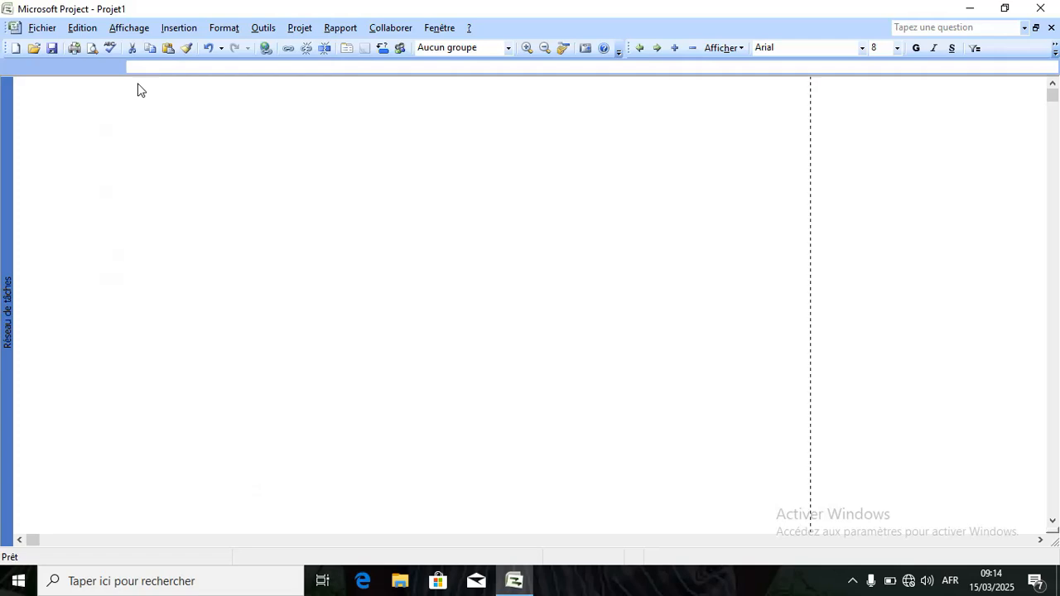
click(125, 29)
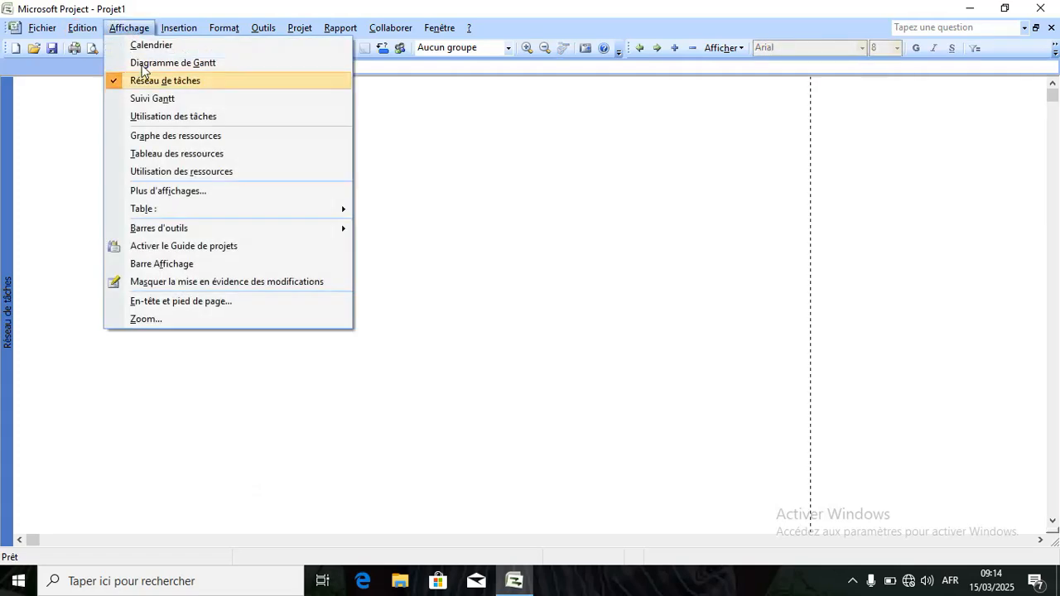
click(813, 219)
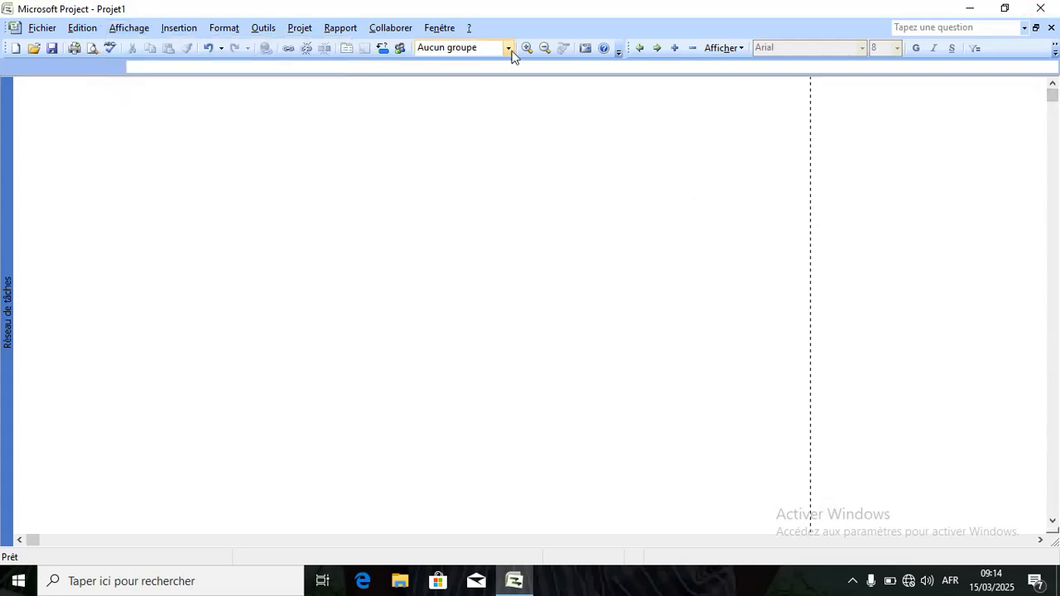
click(129, 27)
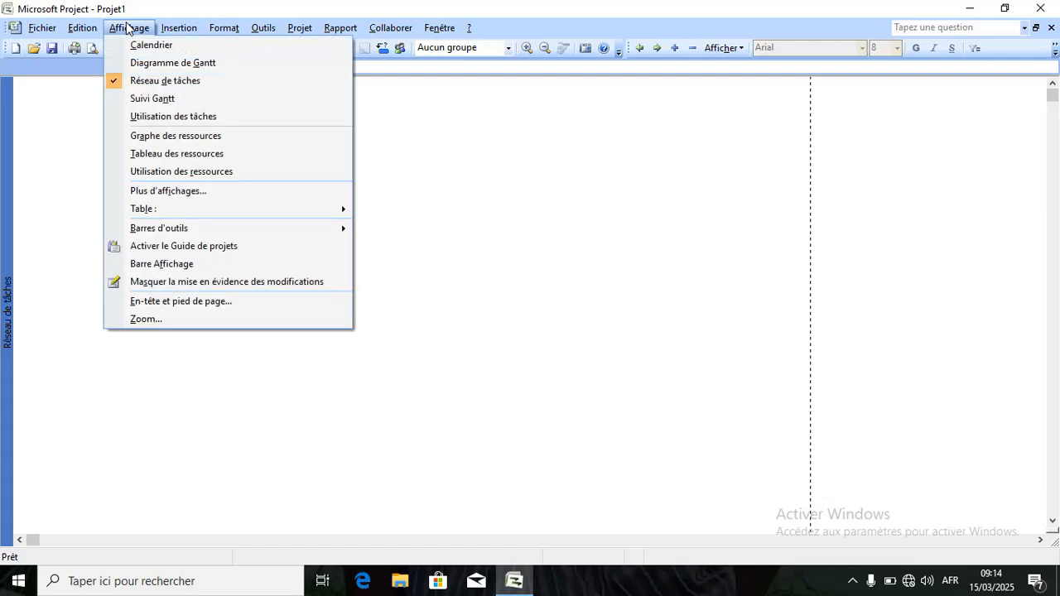
Try the Suivi Gantt view, then go back to Diagramme de Gantt.
click(120, 98)
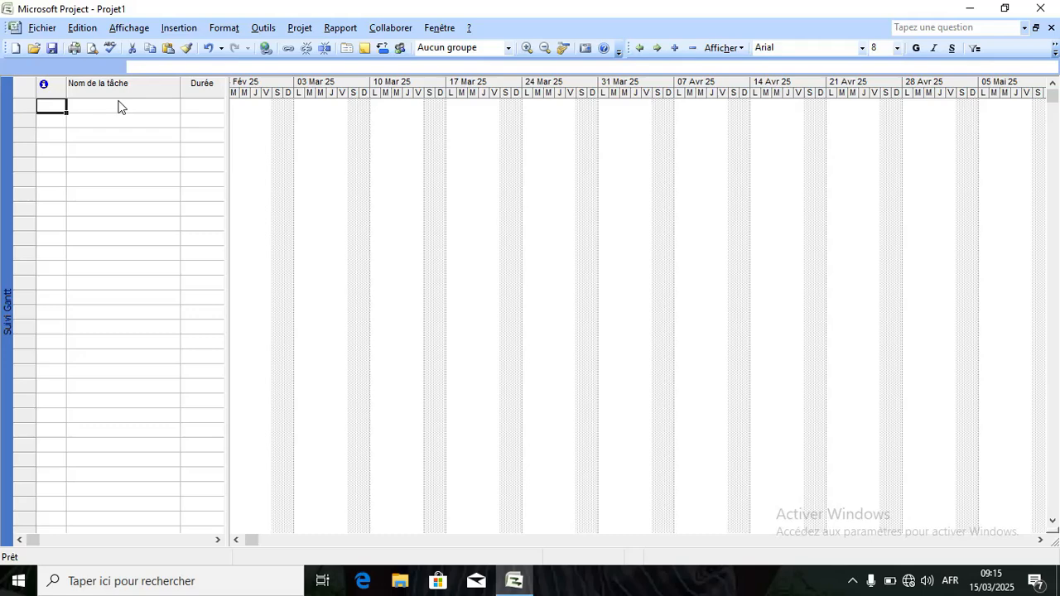
click(132, 28)
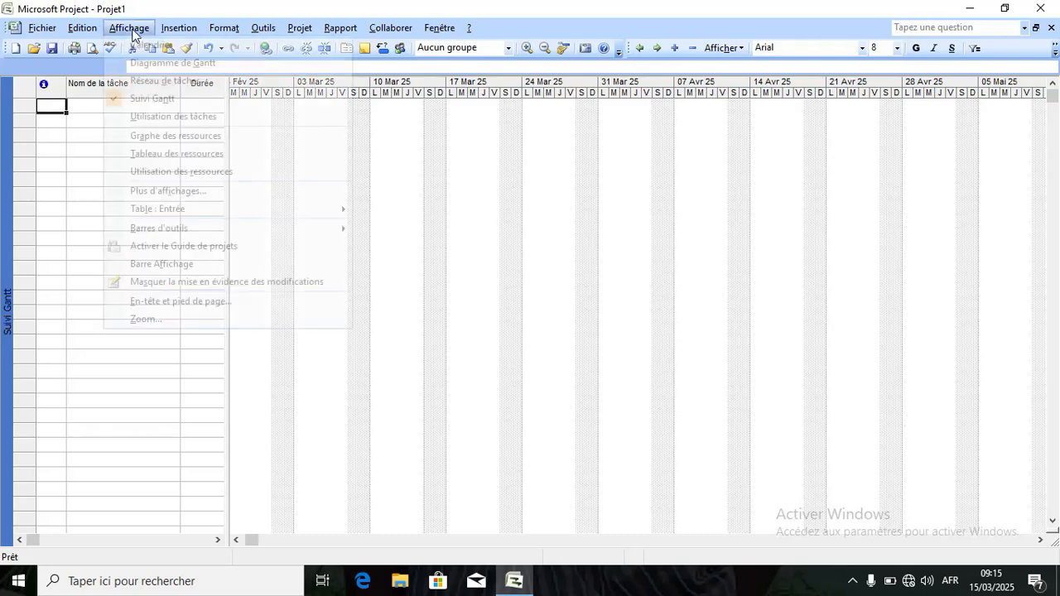
click(149, 64)
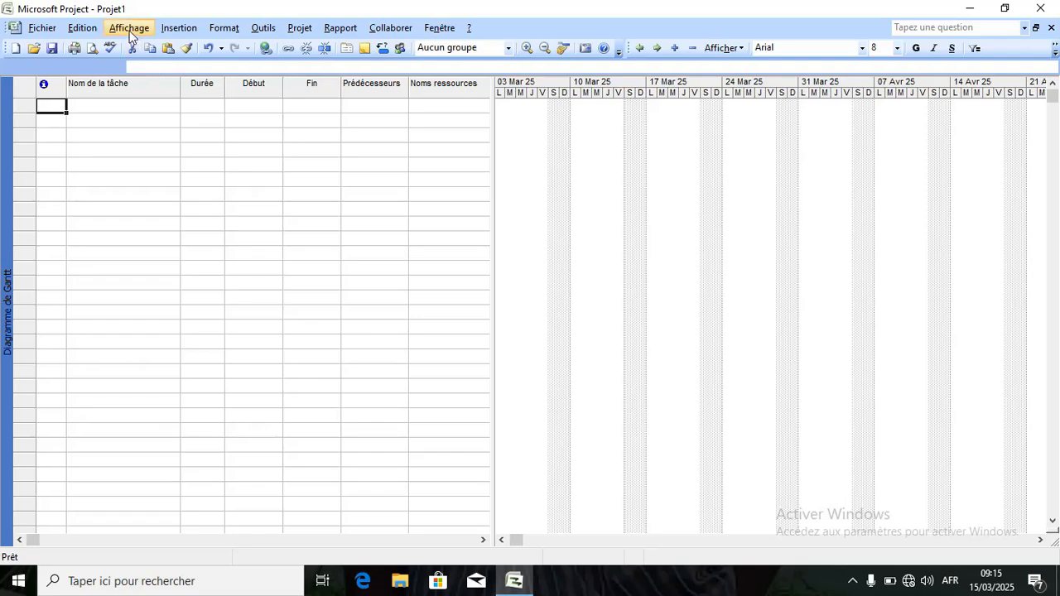
Switch to the Utilisation des tâches view with its daily Trav. grid.
click(130, 30)
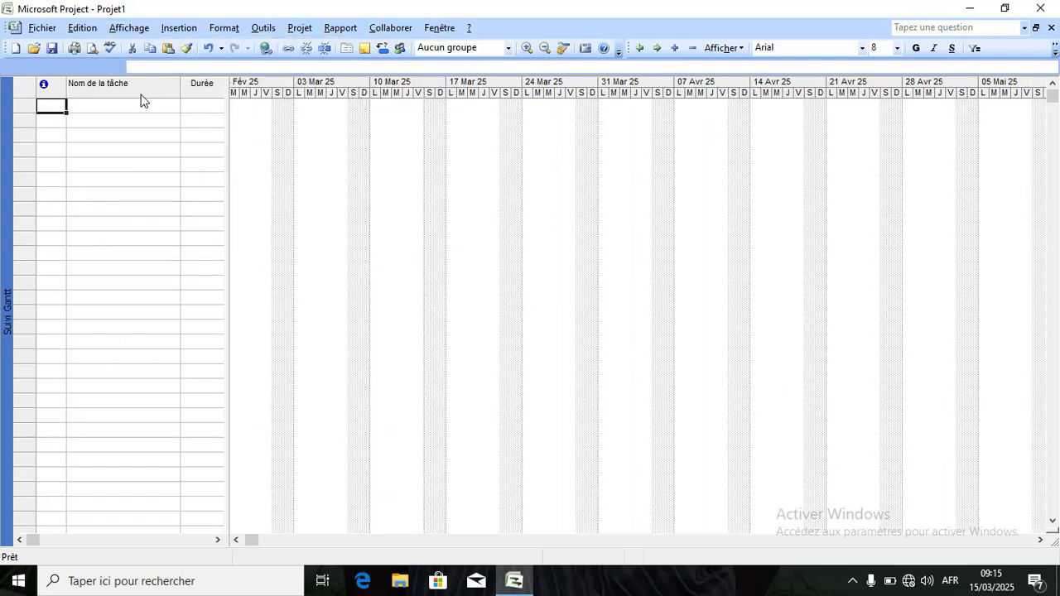
click(128, 31)
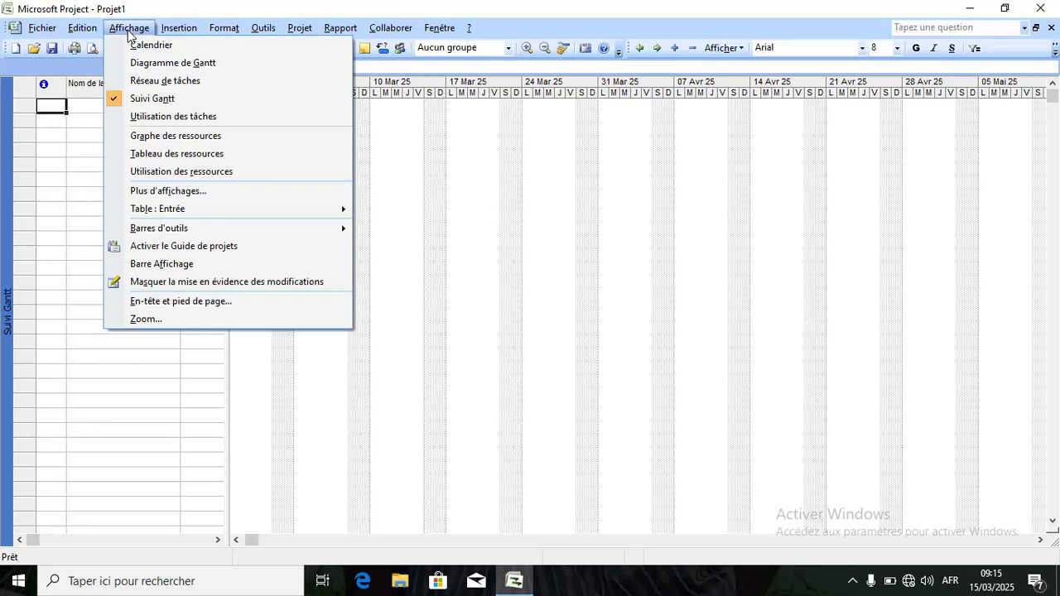
click(150, 115)
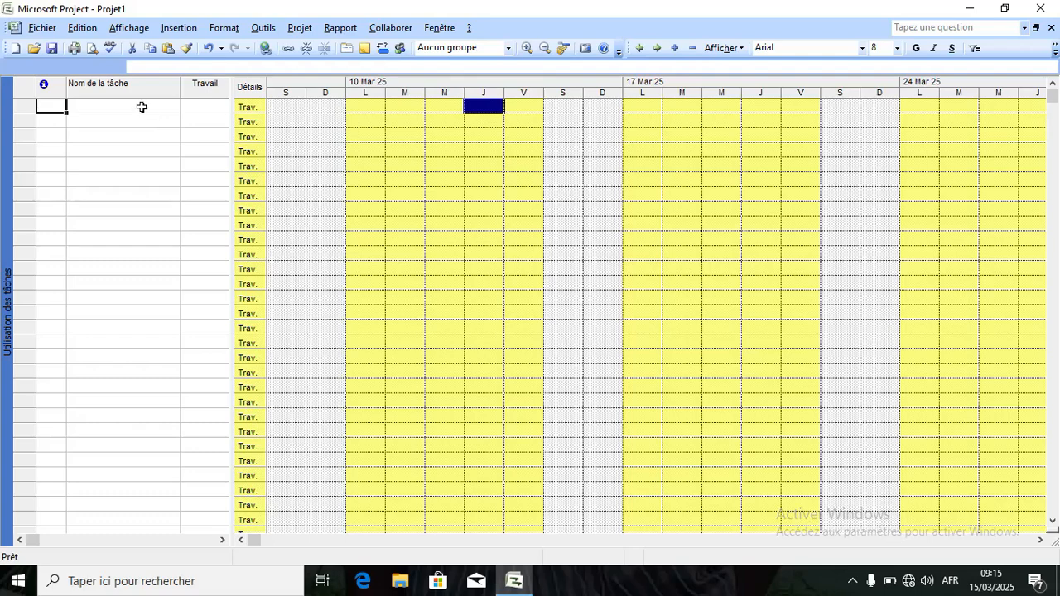
click(142, 105)
click(130, 83)
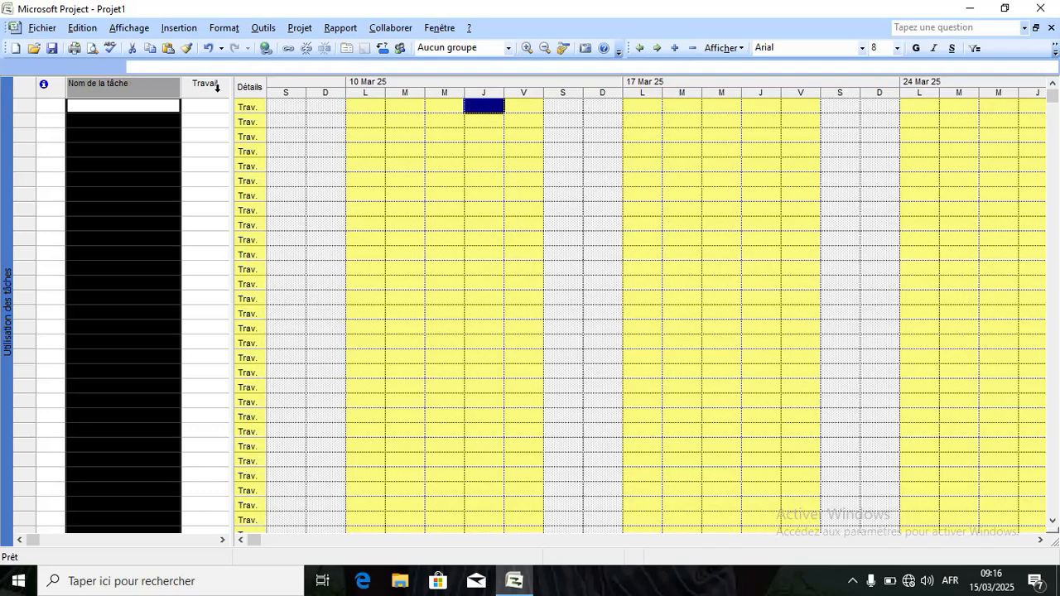
click(217, 86)
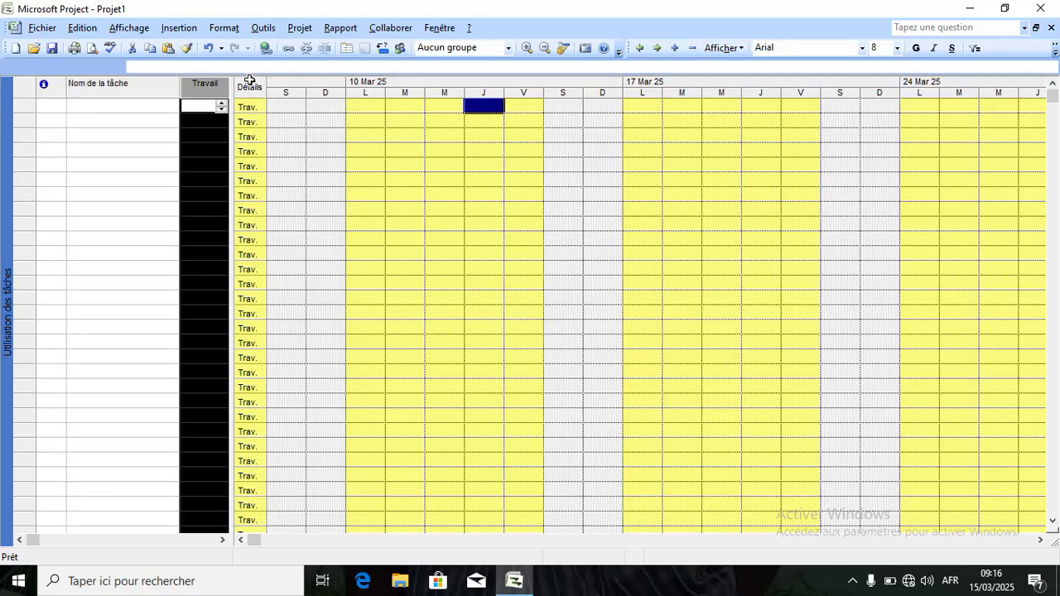
click(251, 85)
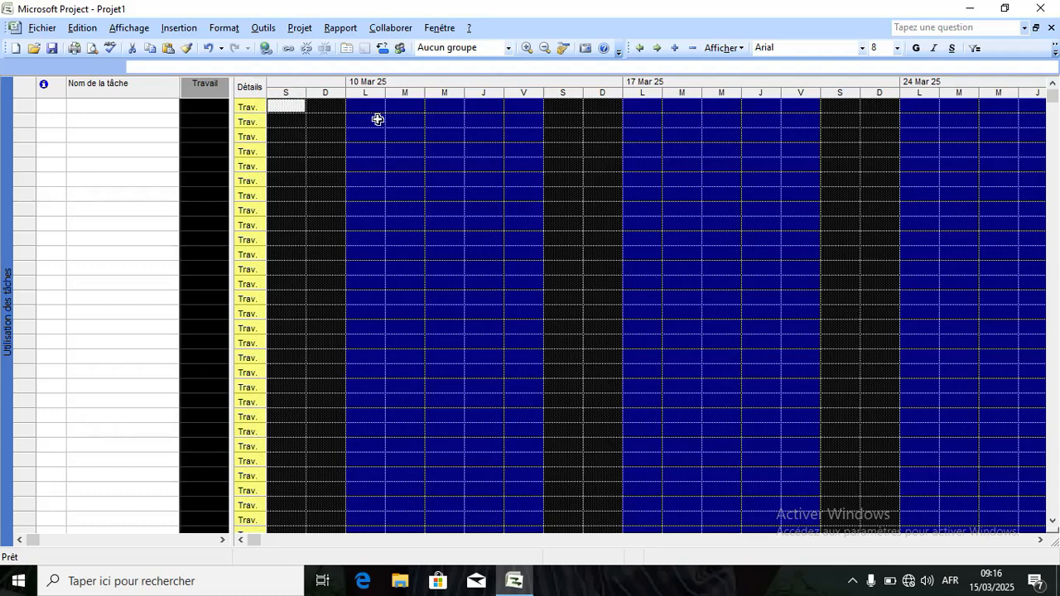
click(608, 160)
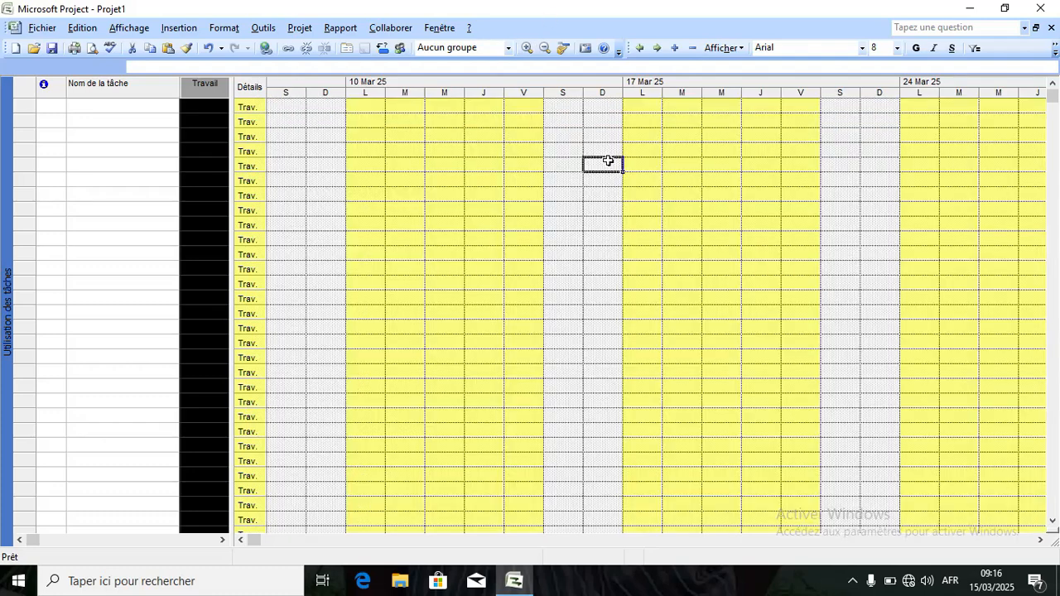
click(247, 92)
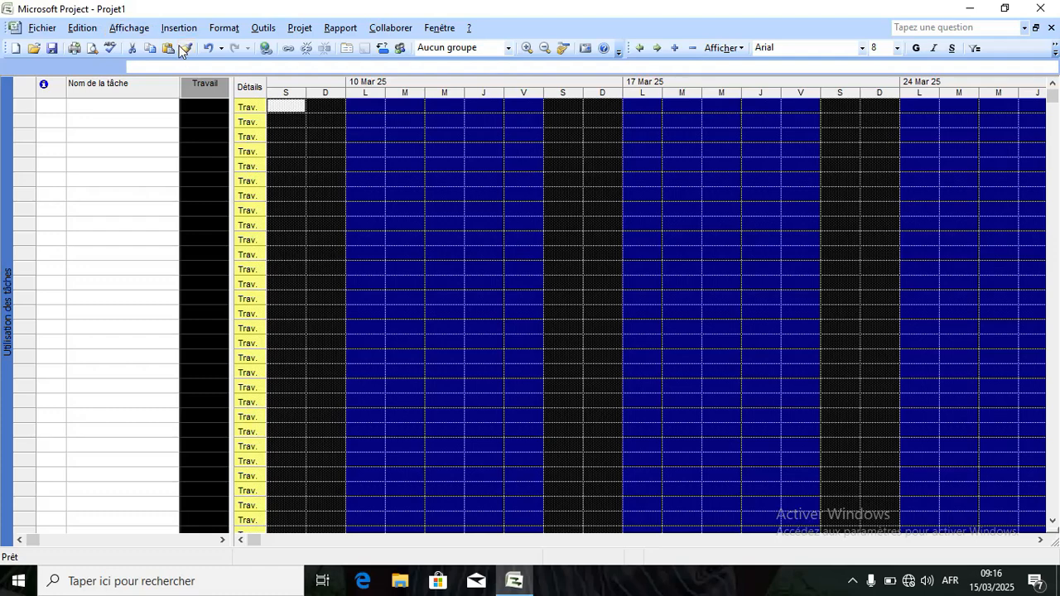
click(131, 30)
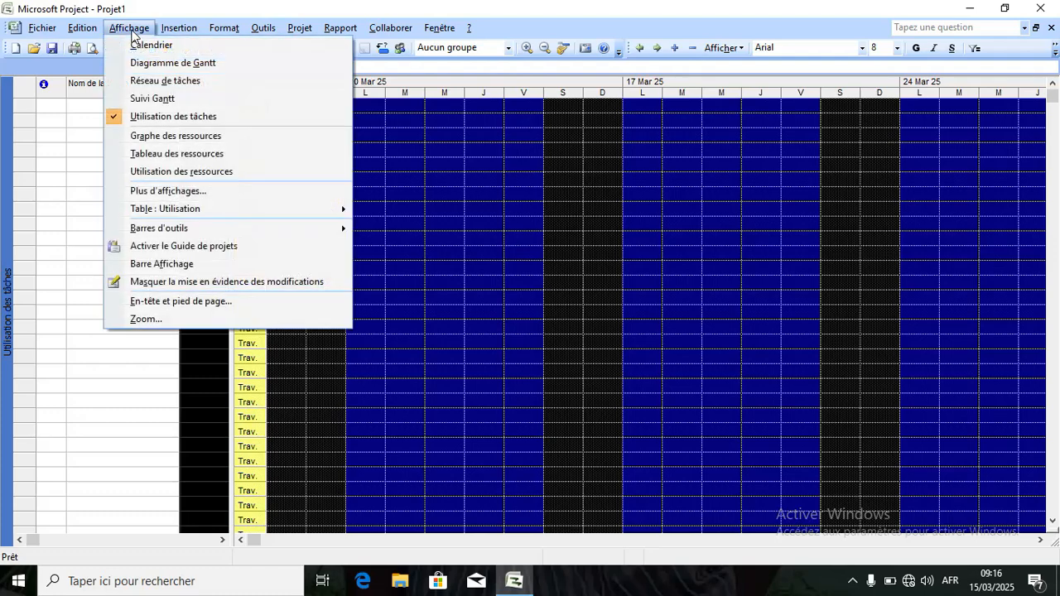
Display the empty Graphe des ressources across the March 2025 weeks.
click(136, 137)
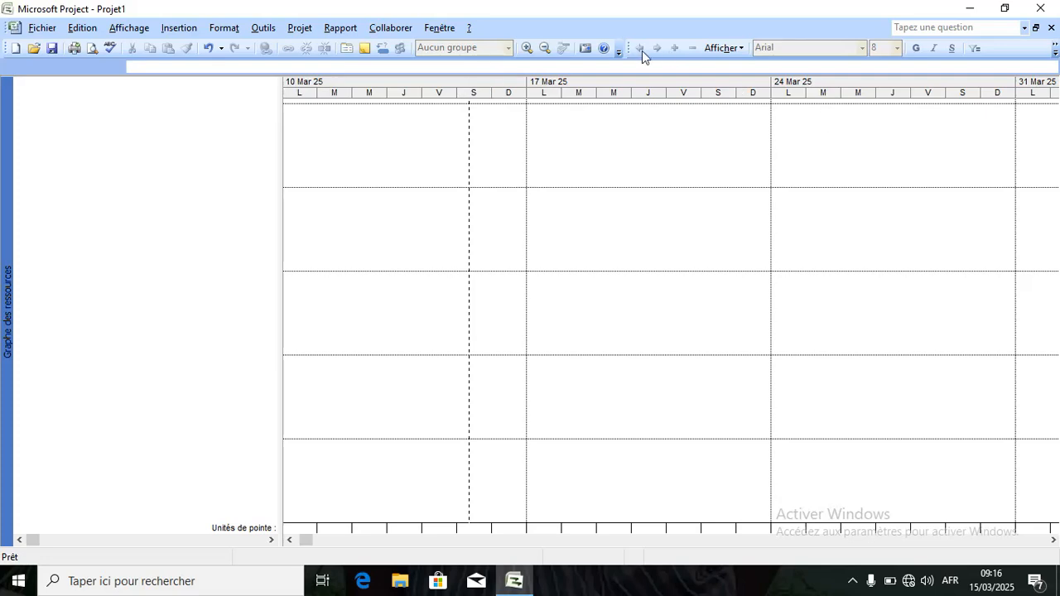
click(125, 30)
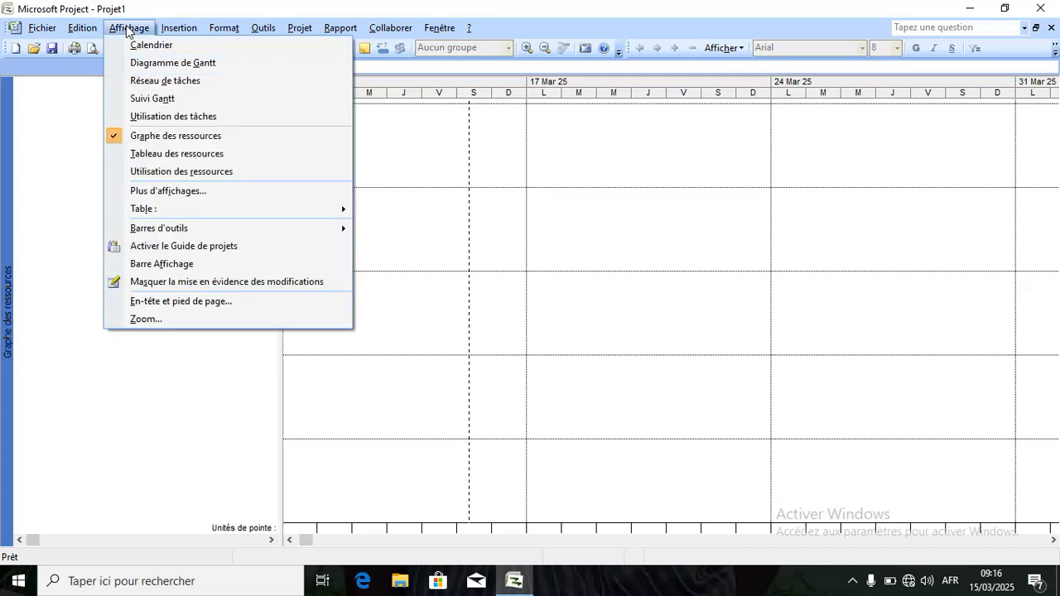
Switch to the Tableau des ressources view and select columns Nom de la ressource through Capacité max.
click(155, 161)
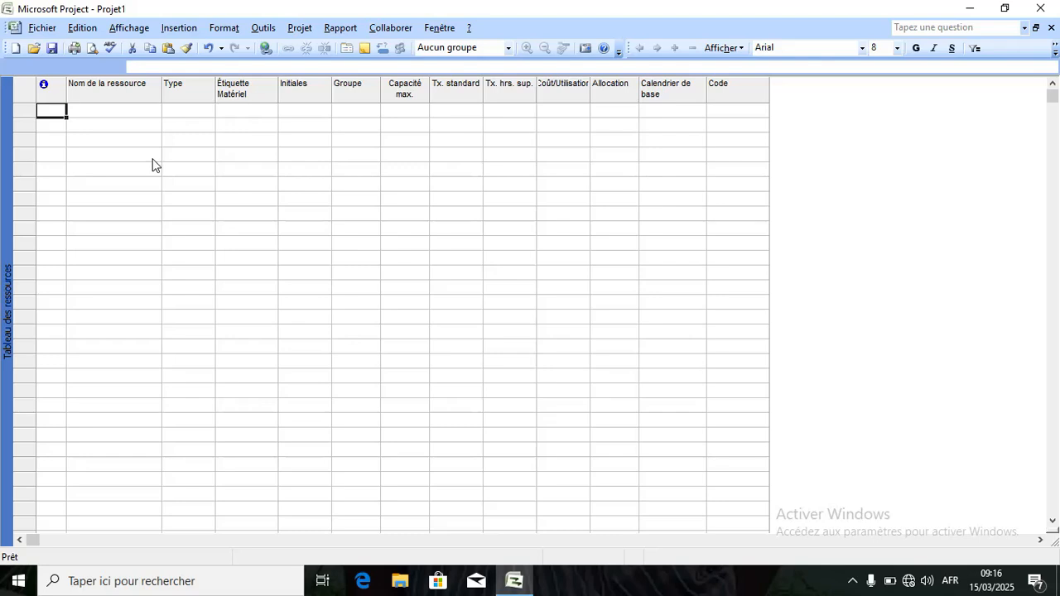
click(110, 96)
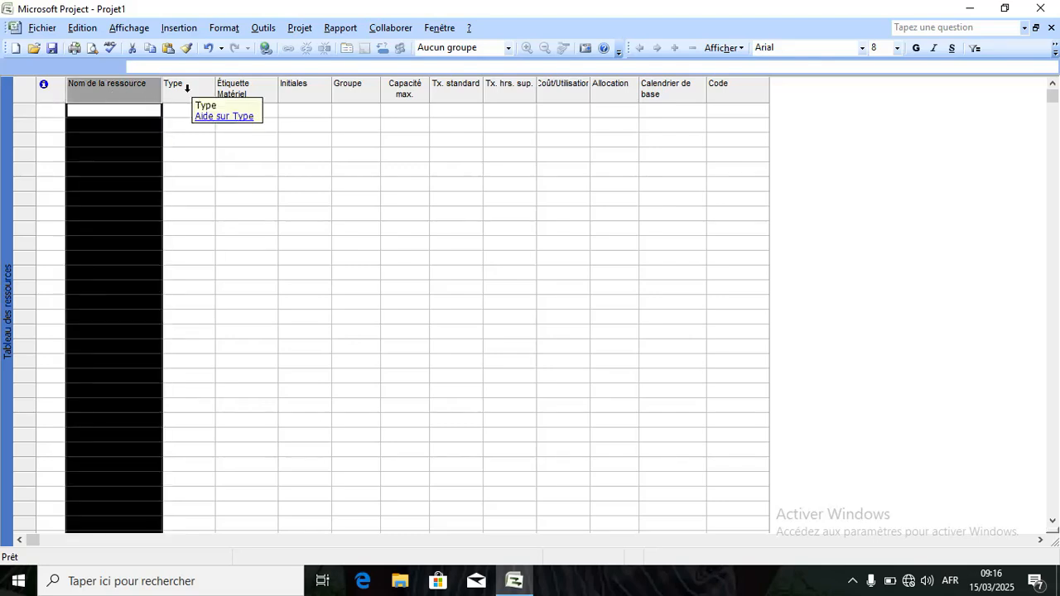
click(187, 88)
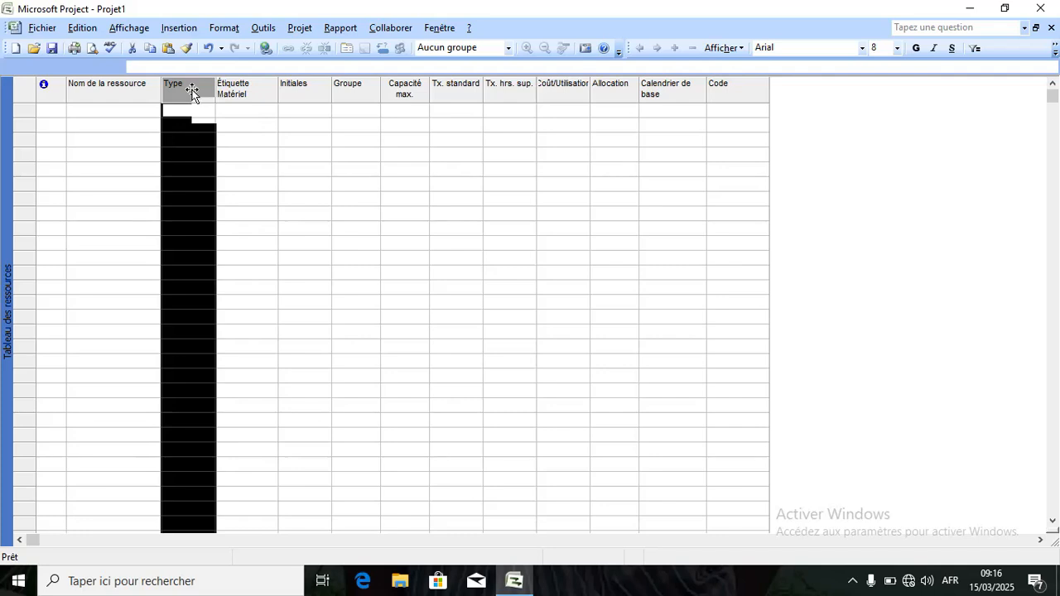
click(245, 88)
click(292, 88)
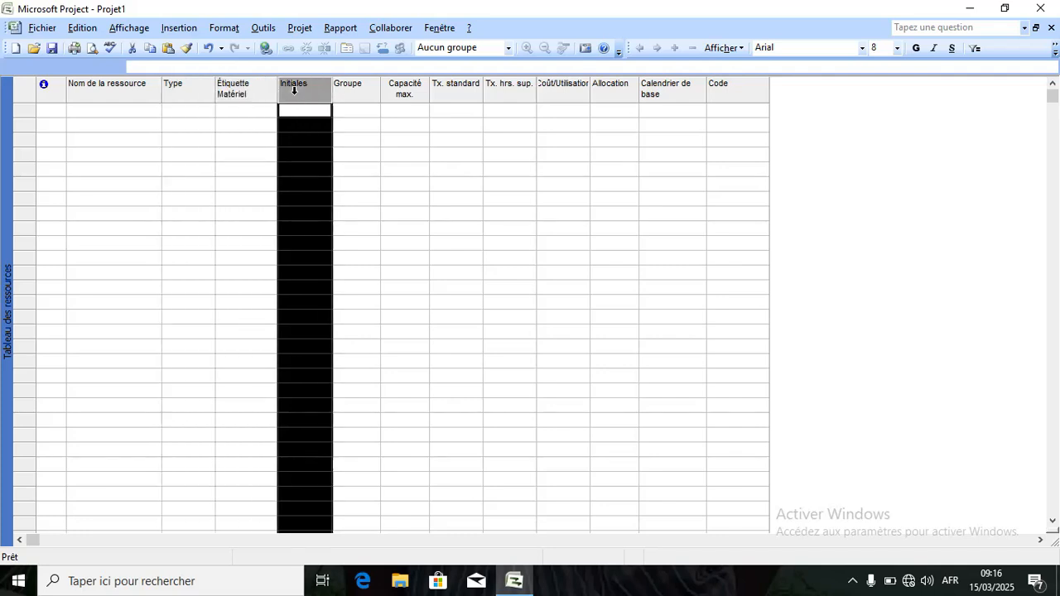
click(358, 83)
click(401, 85)
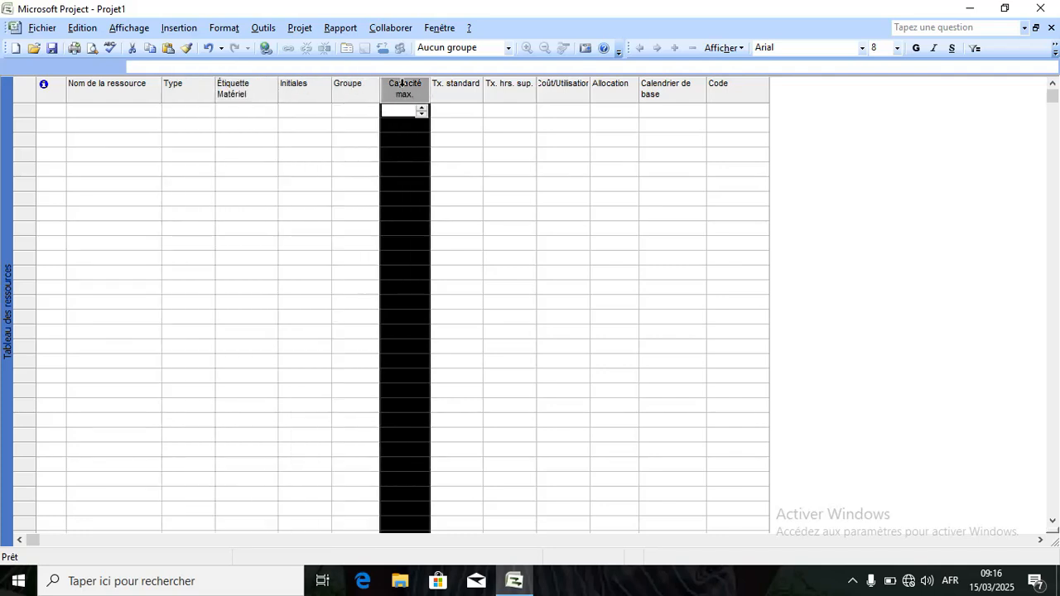
Select the Tx. standard, Tx. hrs. sup., Coût/Utilisation, Allocation, Calendrier de base and Code columns.
click(456, 89)
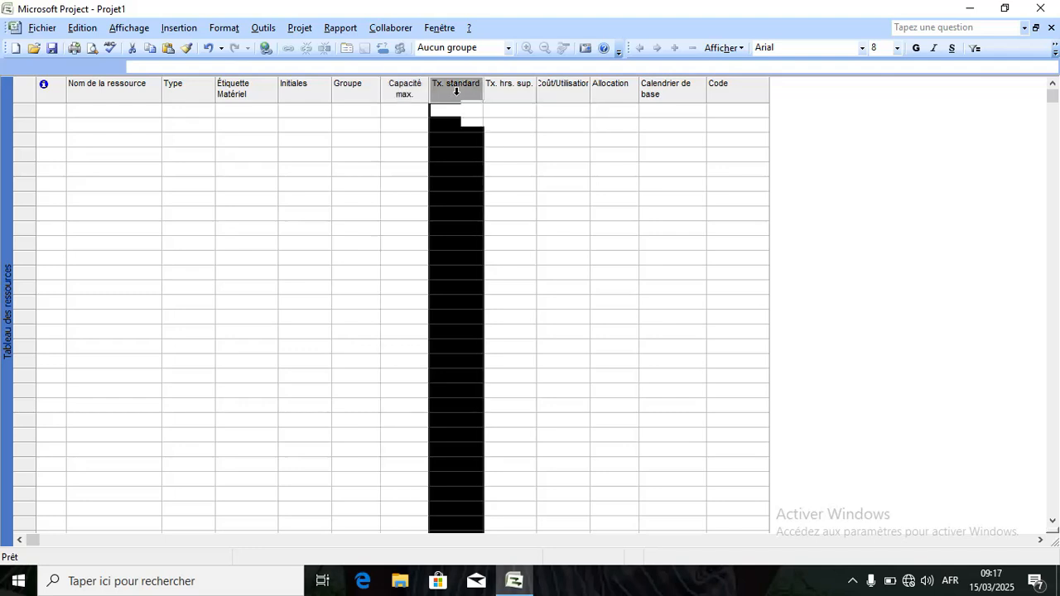
click(511, 89)
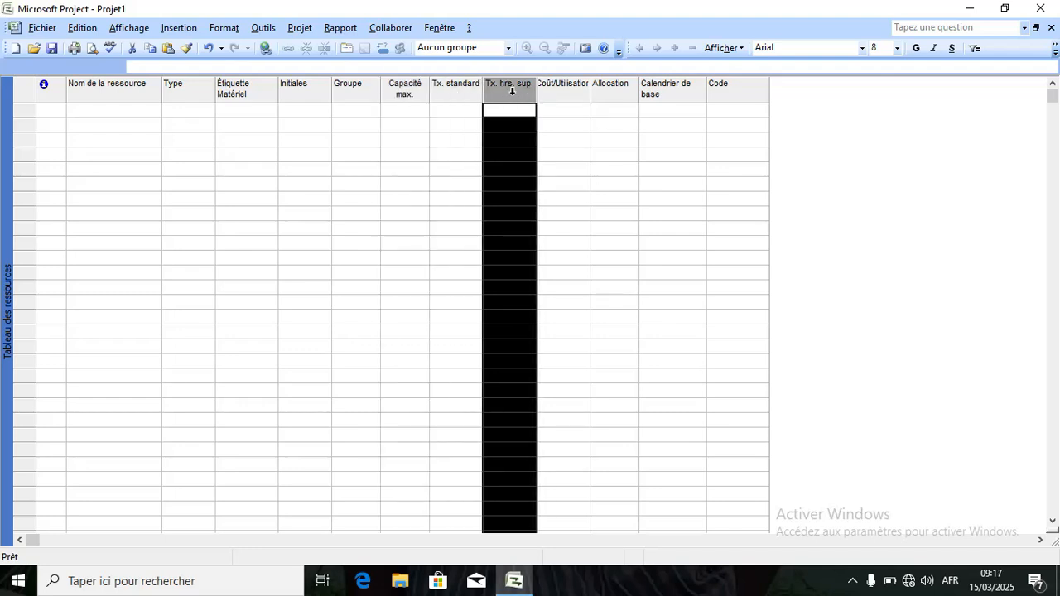
click(551, 86)
click(602, 81)
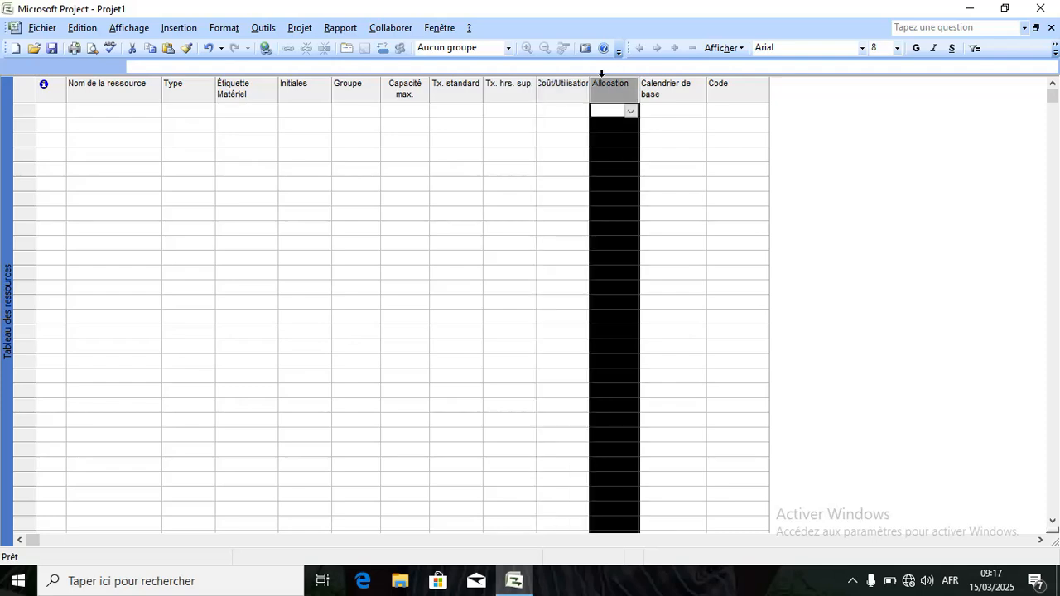
click(645, 89)
click(731, 92)
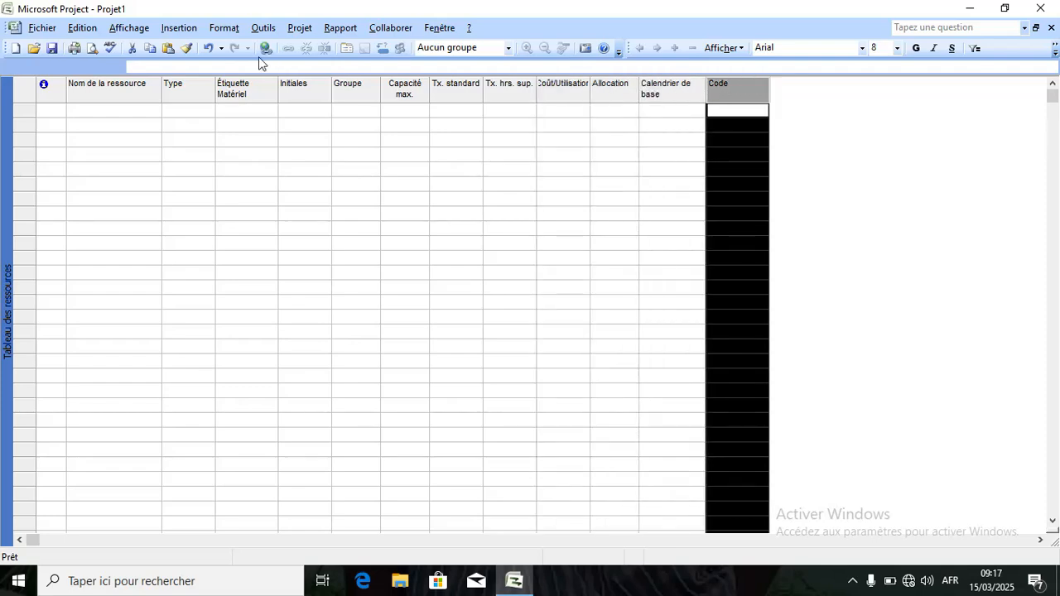
click(130, 28)
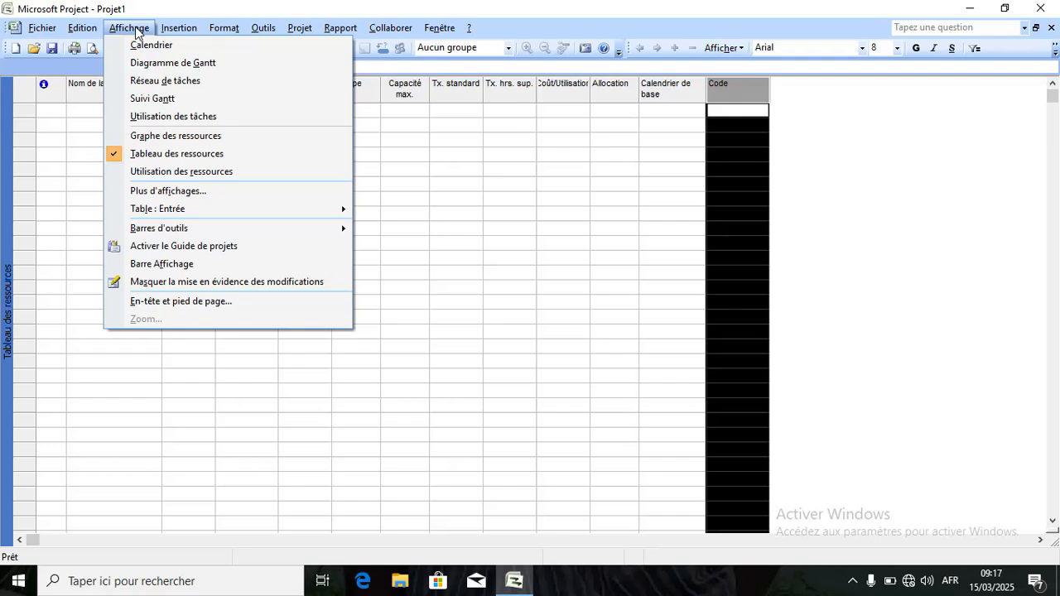
Try the Utilisation des ressources view, then switch to Utilisation des tâches.
click(149, 172)
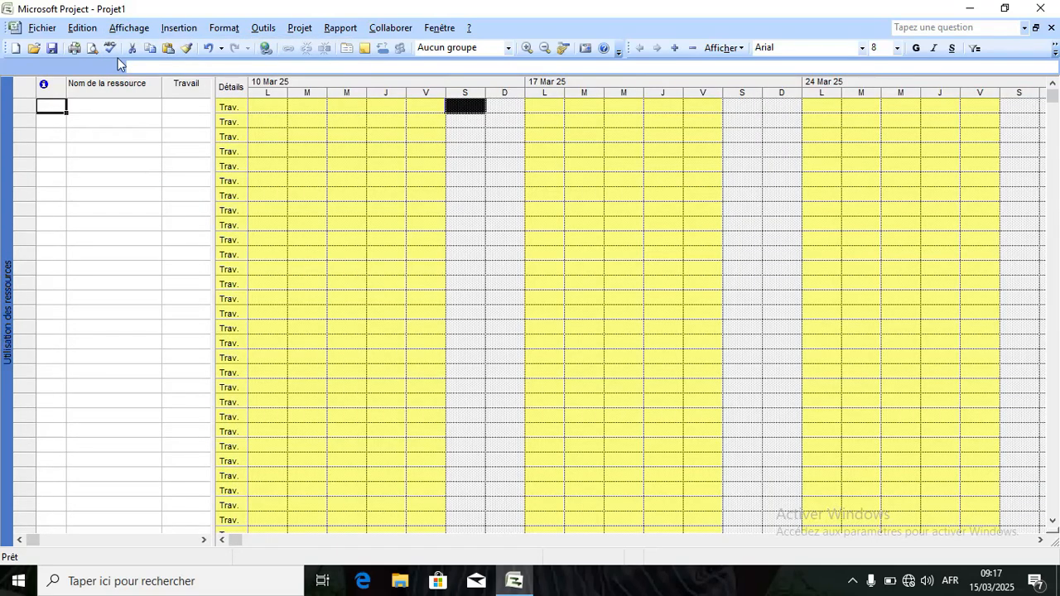
click(131, 28)
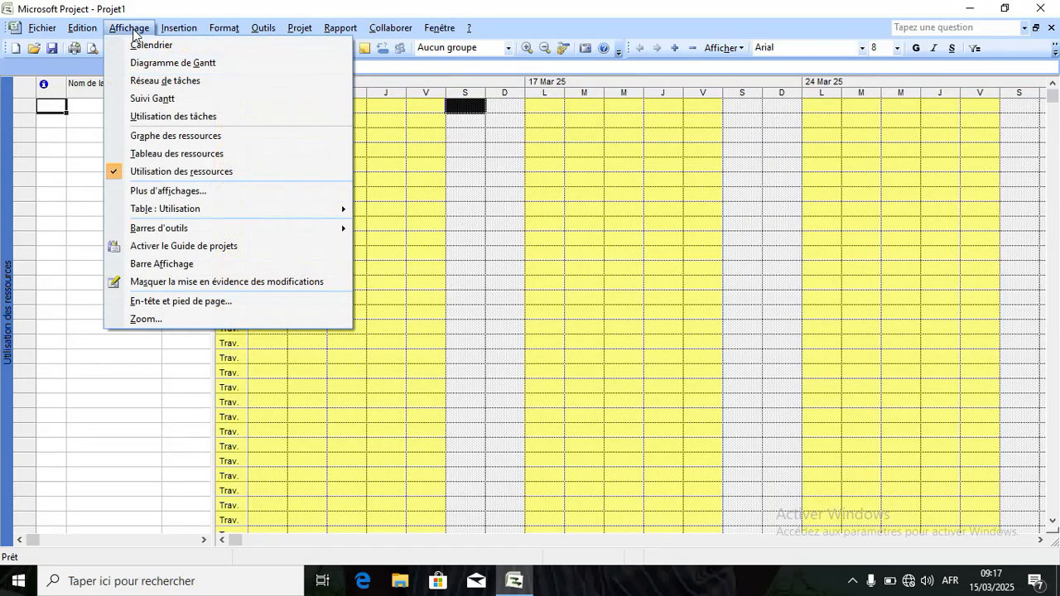
click(150, 117)
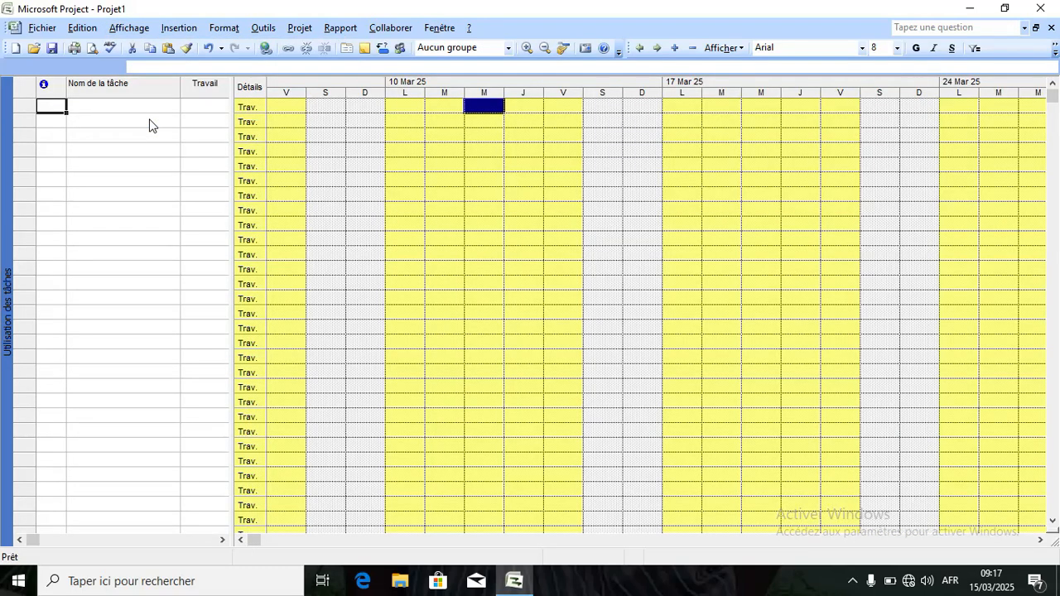
Return to Utilisation des ressources and select the first resource name, work cell and timephased grid.
click(133, 32)
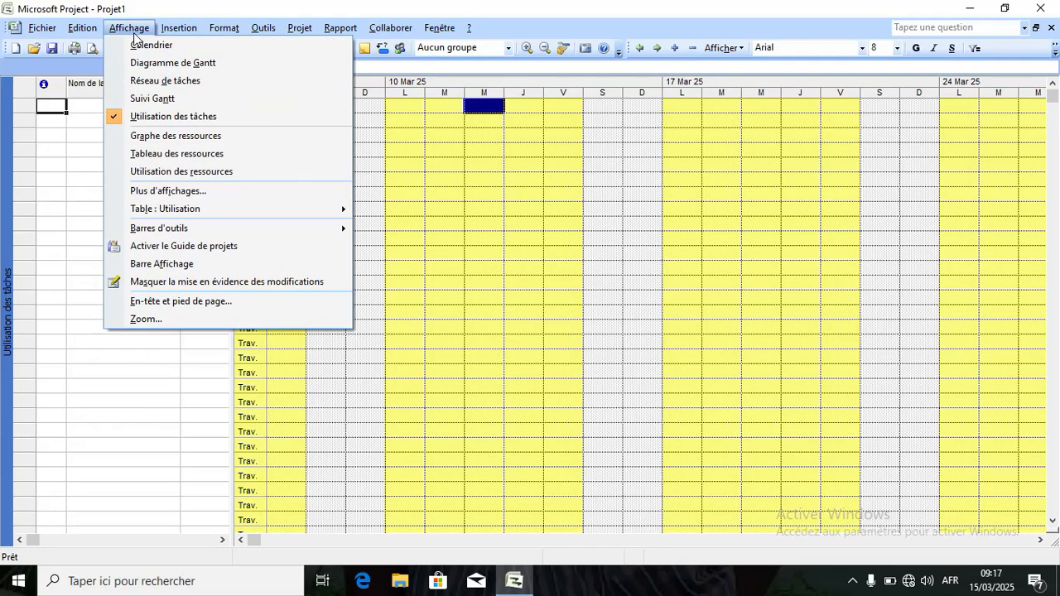
click(166, 174)
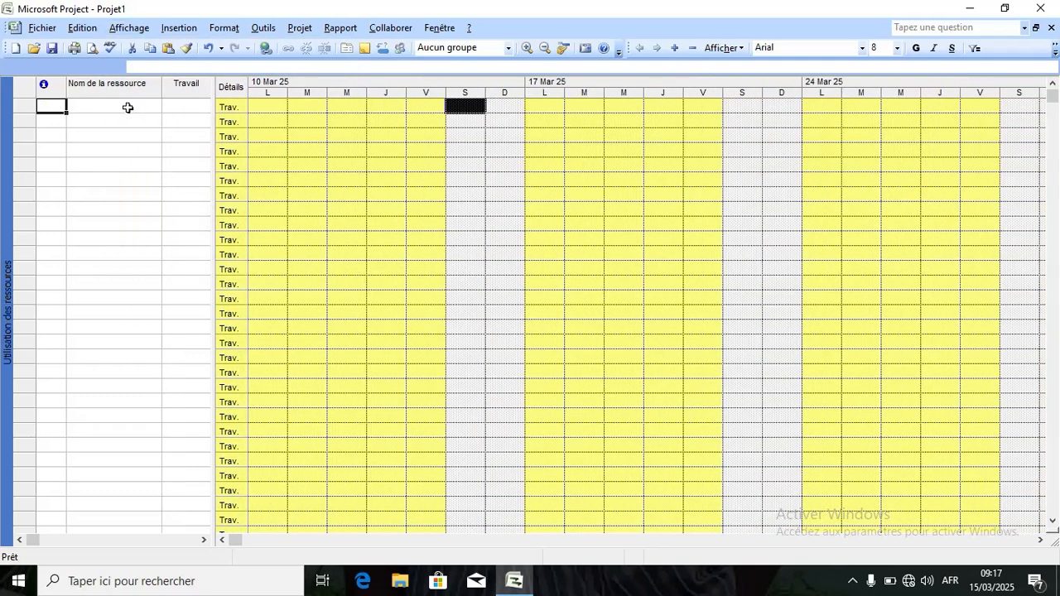
click(128, 107)
click(181, 108)
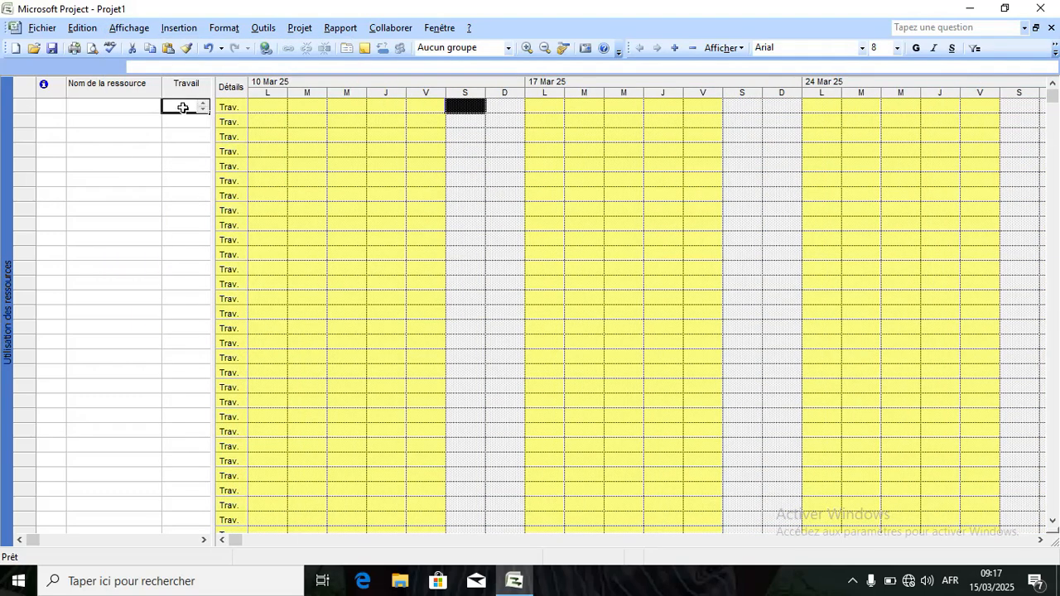
click(227, 93)
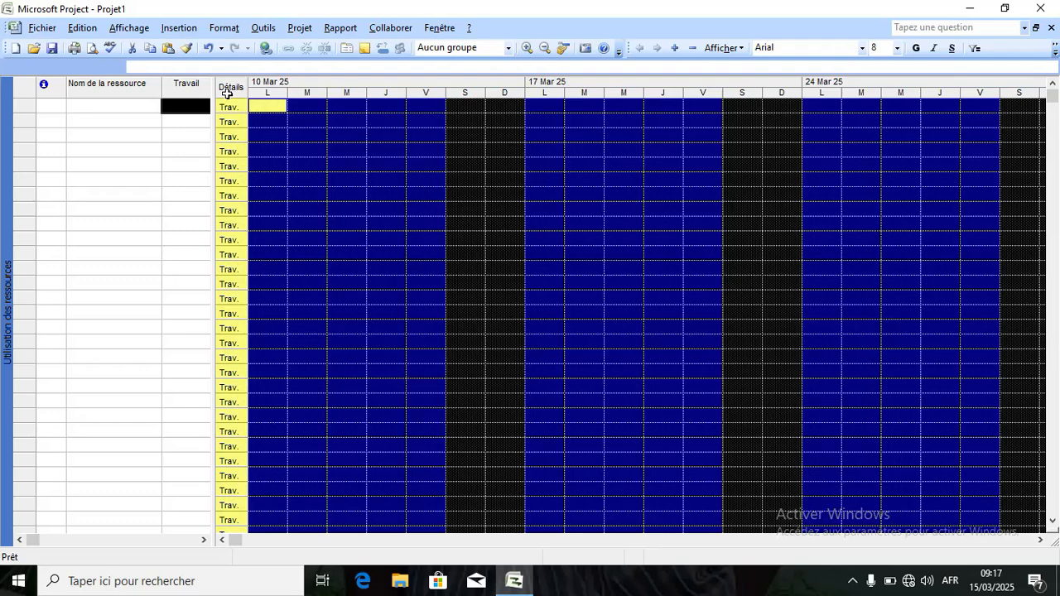
click(128, 28)
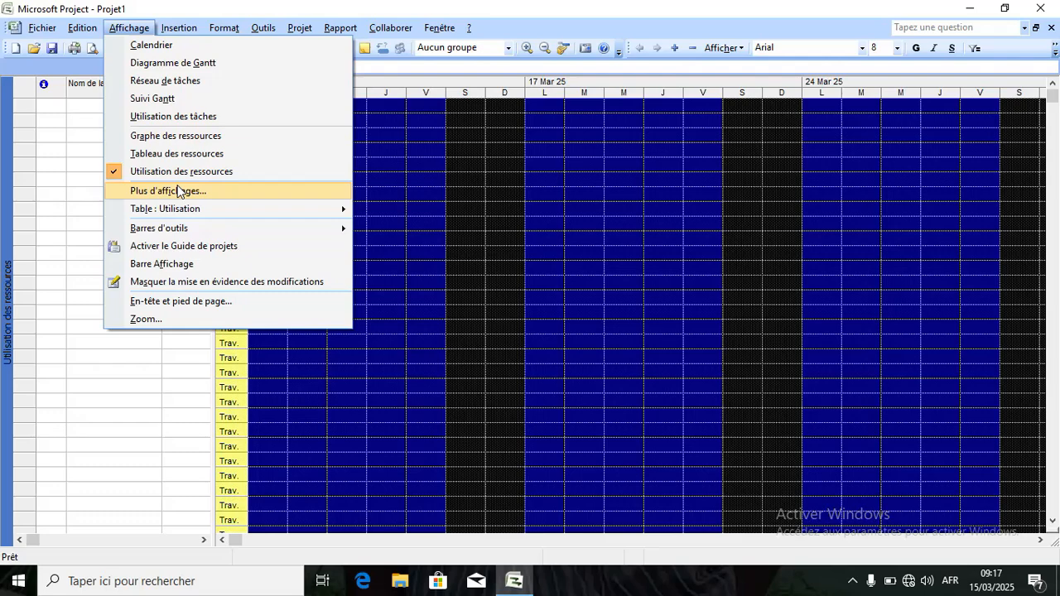
click(178, 190)
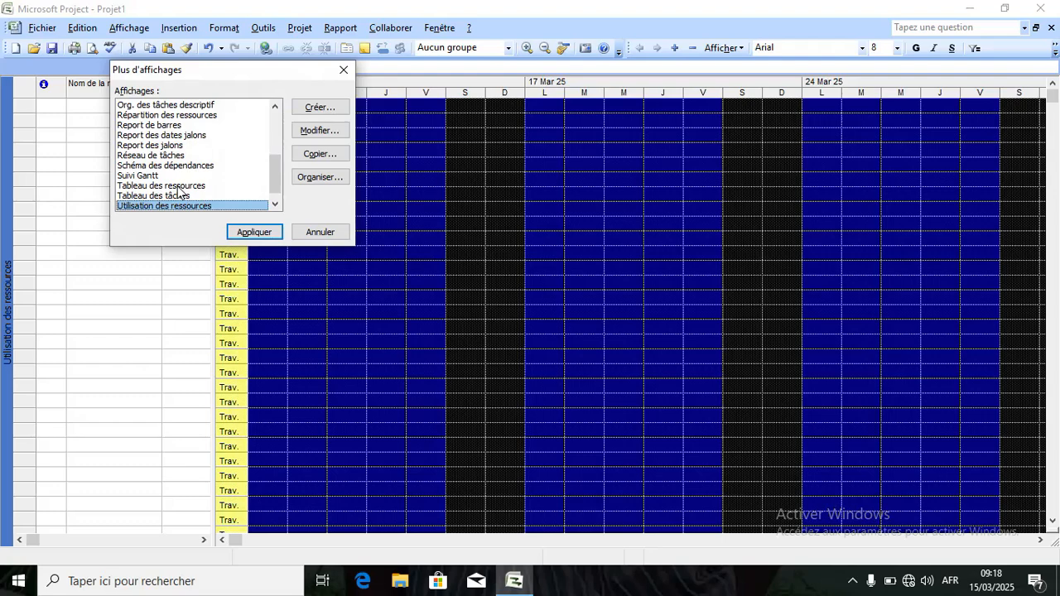
click(344, 71)
click(137, 28)
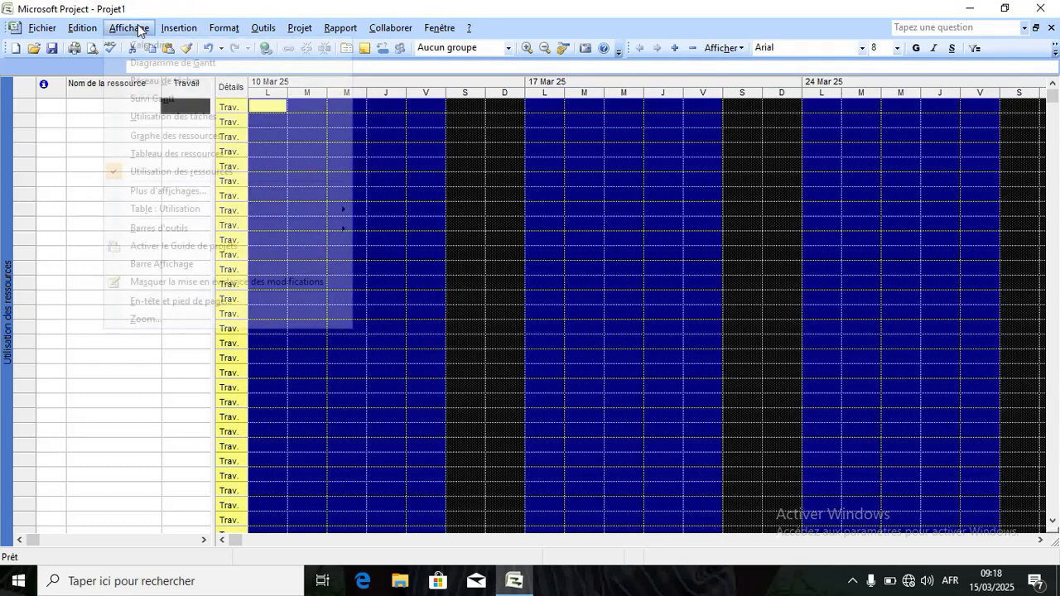
click(164, 192)
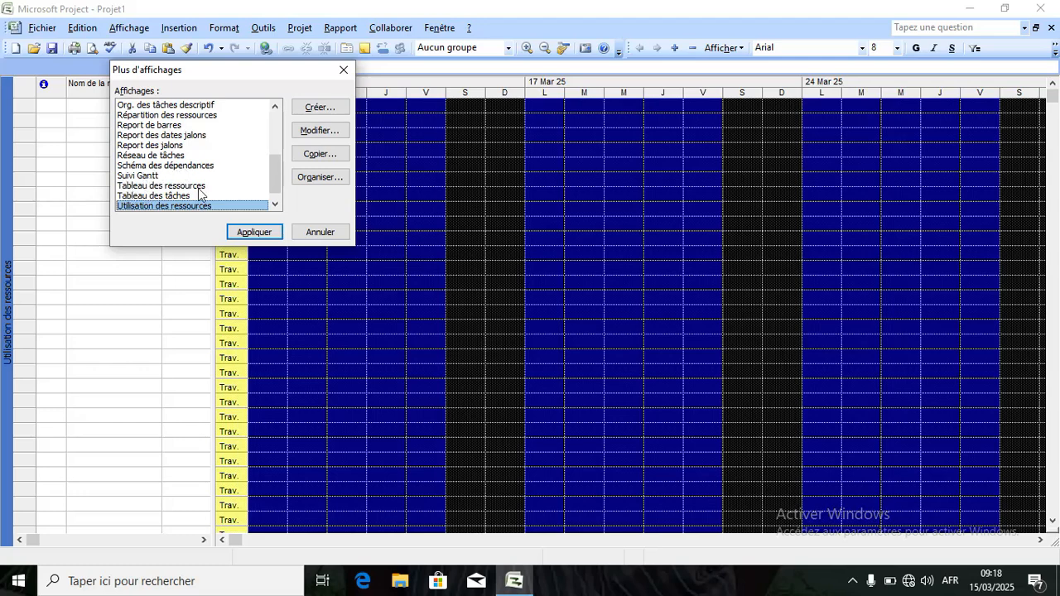
drag(277, 166, 278, 197)
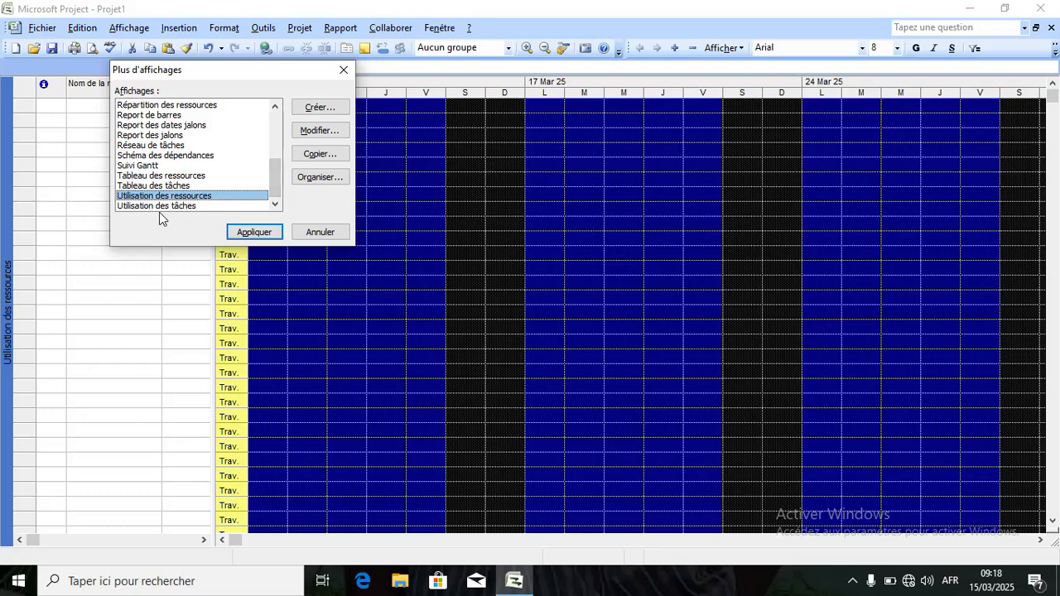
drag(273, 177, 263, 209)
click(321, 233)
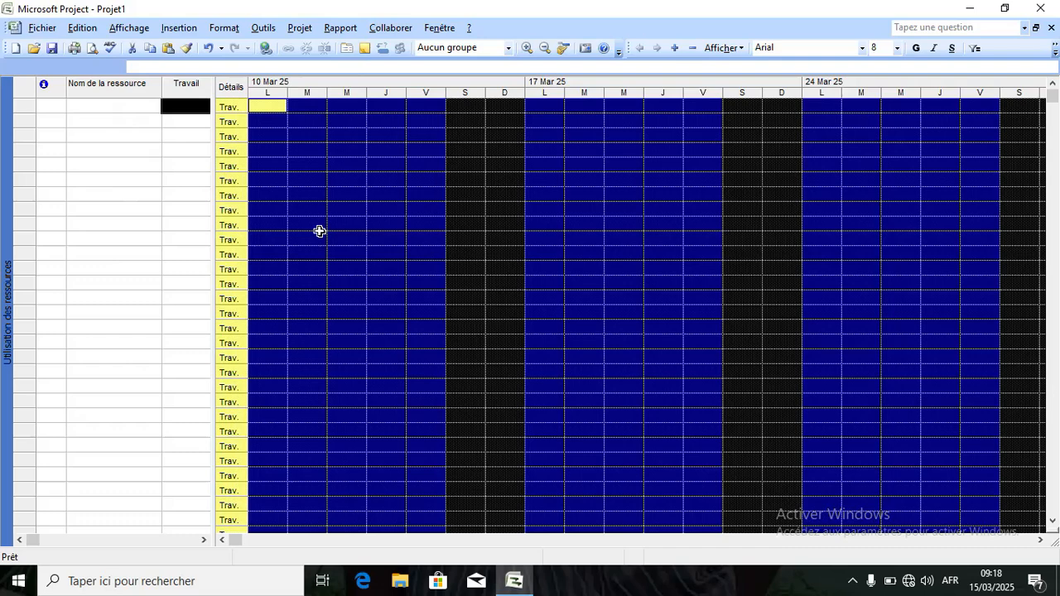
Open Plus d'affichages, scroll the list to the top and pick Audit du Gantt.
click(141, 30)
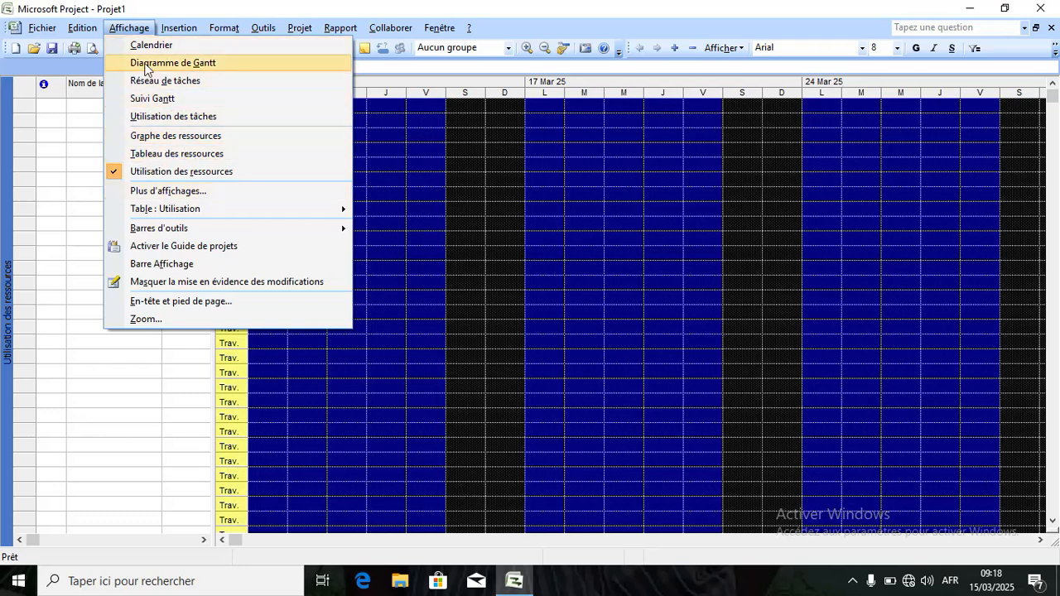
click(160, 192)
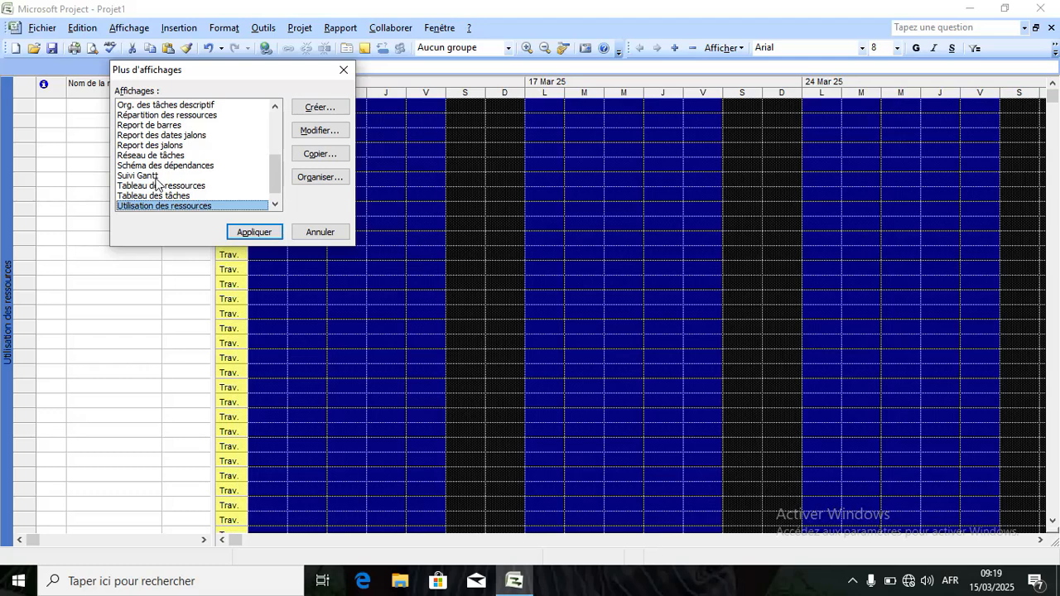
drag(272, 176, 278, 126)
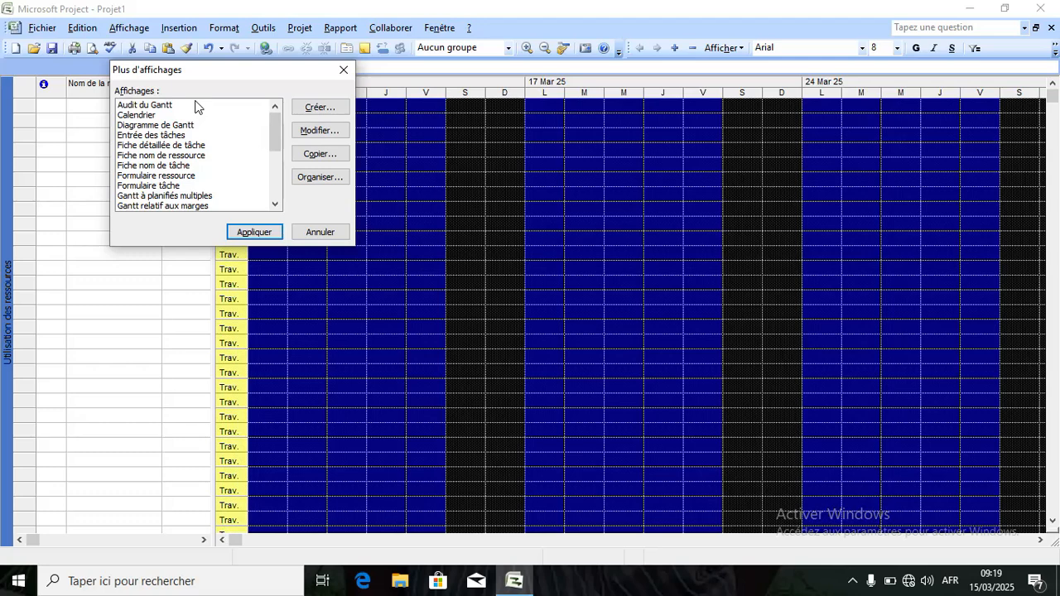
click(145, 105)
Apply Audit du Gantt, then switch to Utilisation des tâches and Réseau de tâches.
click(257, 234)
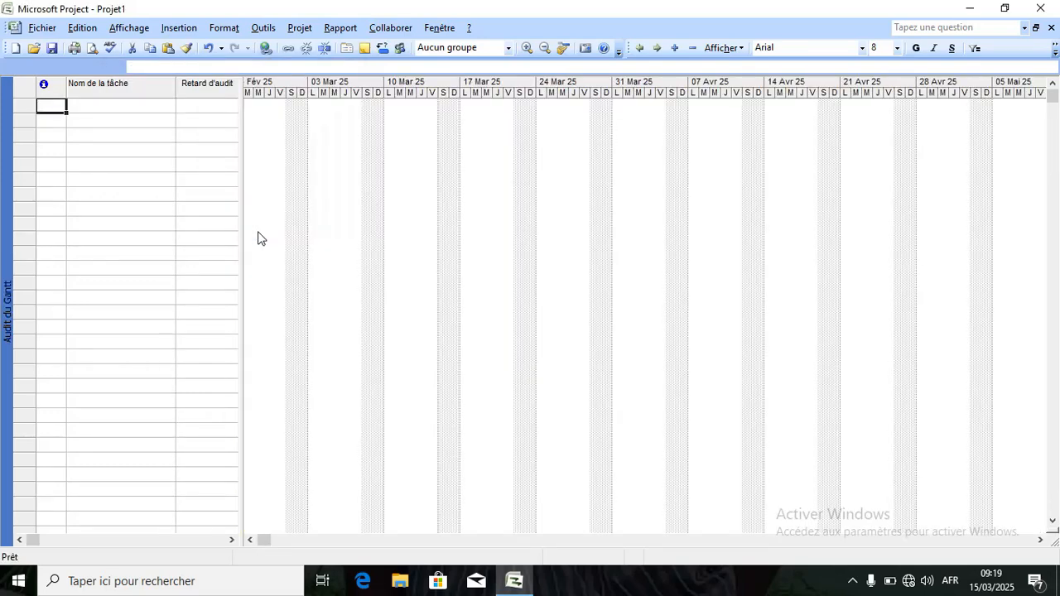
click(137, 30)
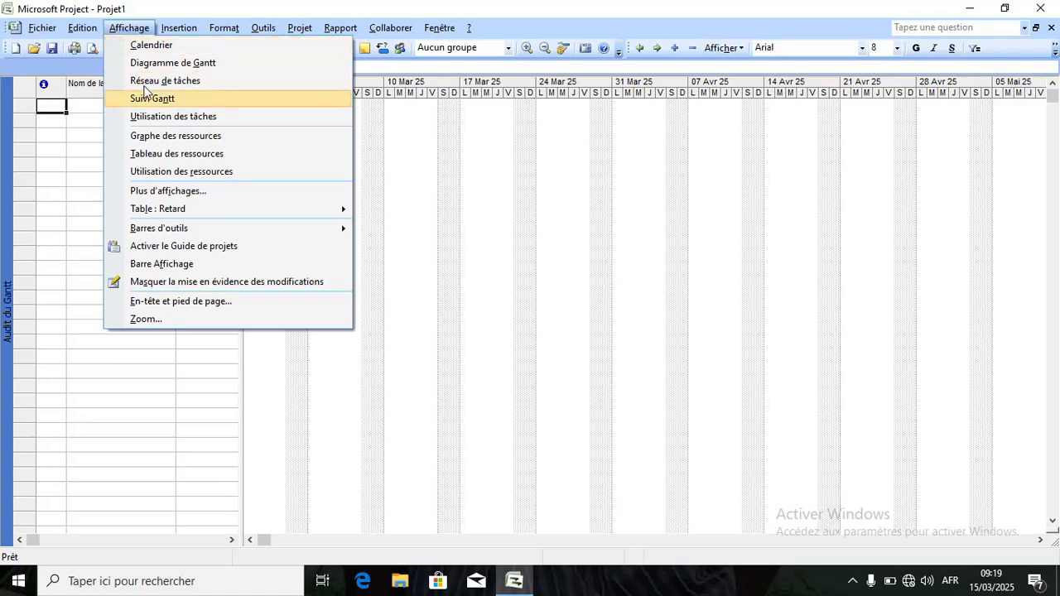
click(155, 117)
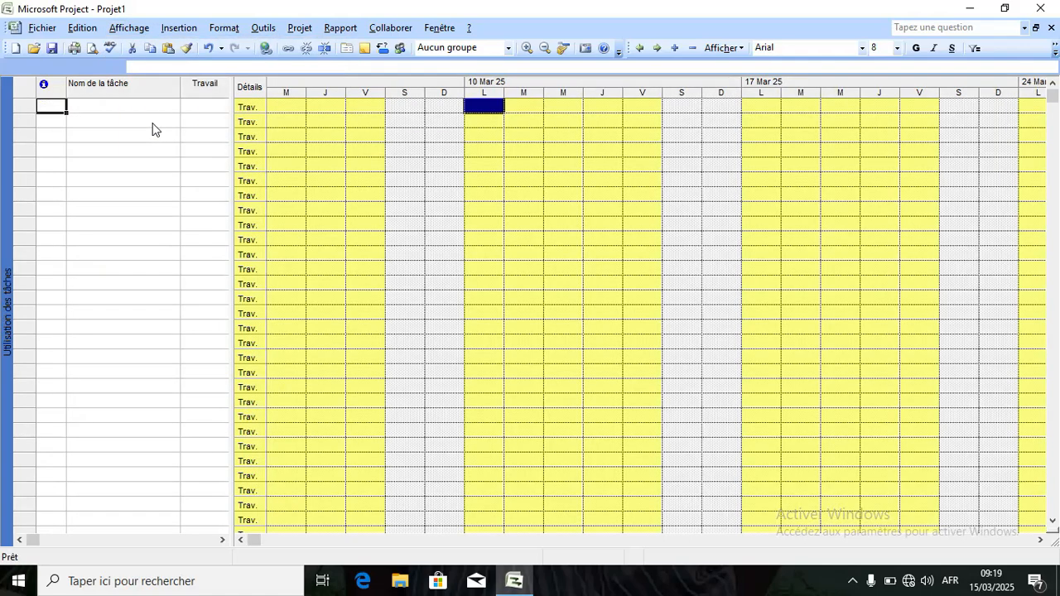
click(135, 28)
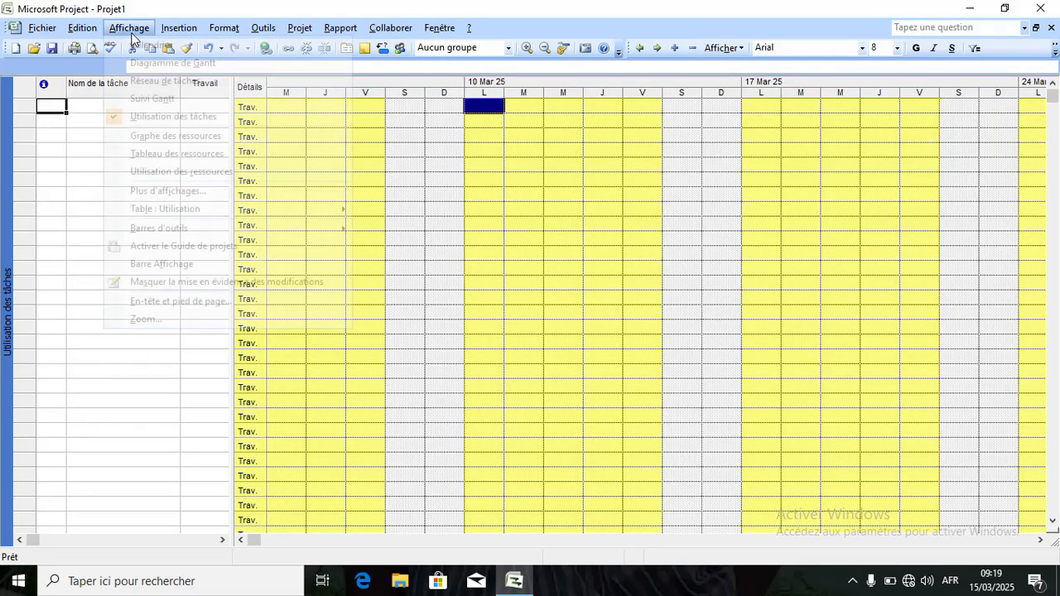
click(142, 80)
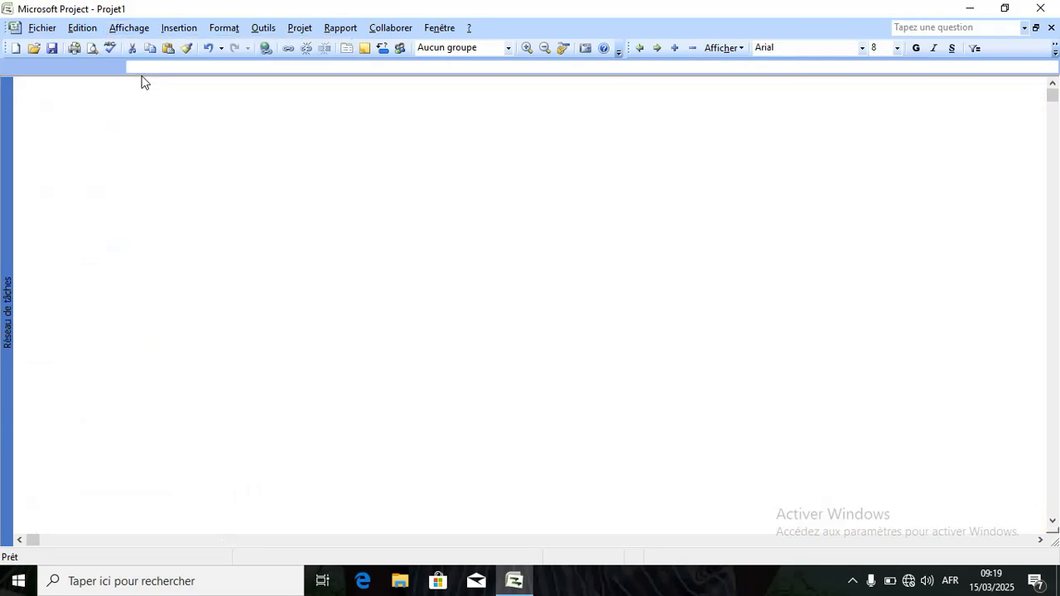
Switch to the Graphe des ressources view, then to Suivi Gantt.
click(129, 29)
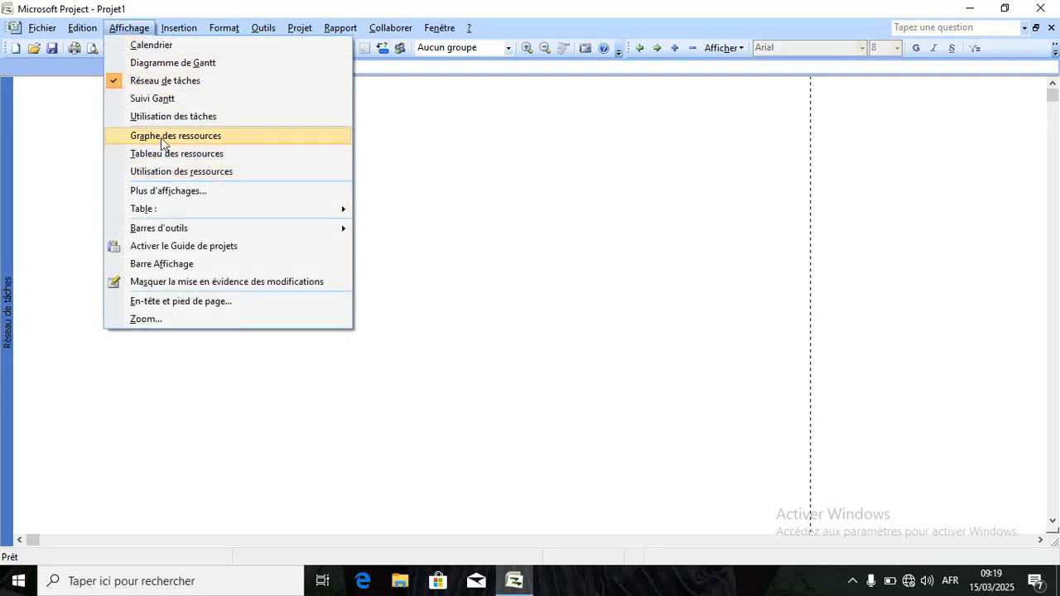
click(160, 136)
click(125, 29)
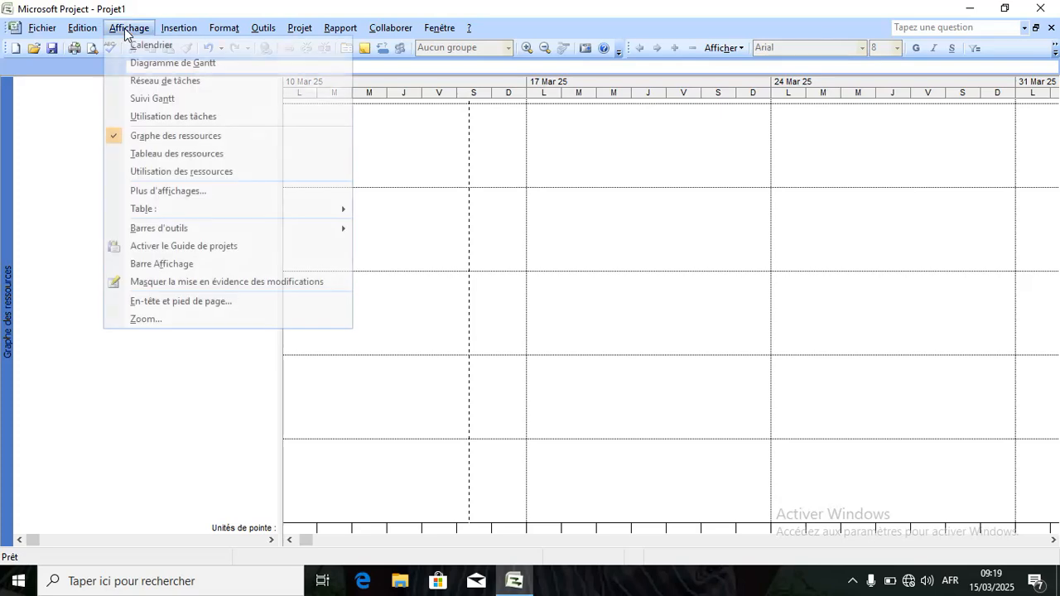
click(148, 100)
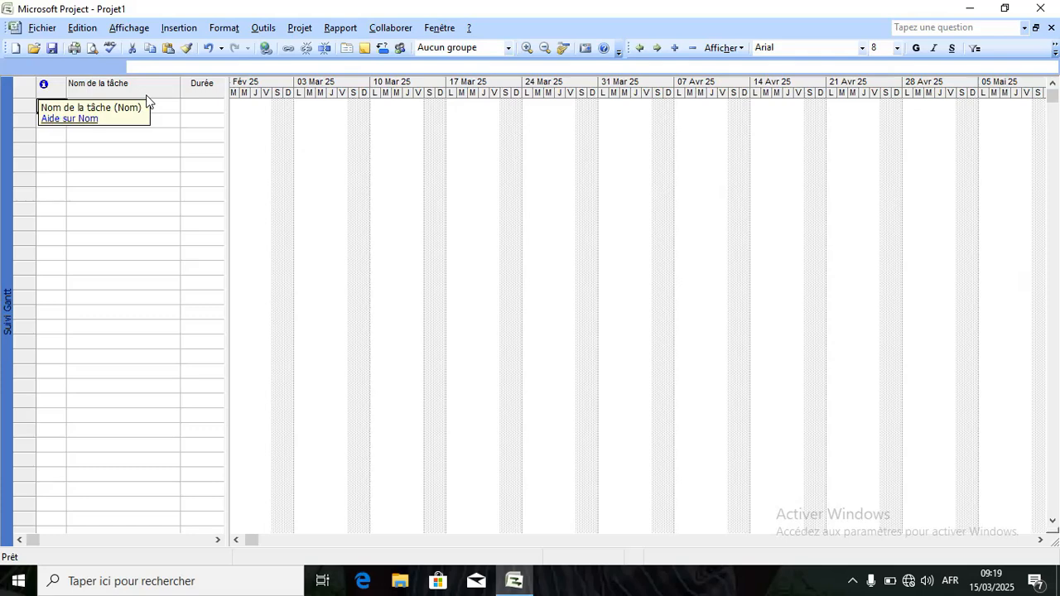
Reapply Audit du Gantt from the full Plus d'affichages list.
click(128, 28)
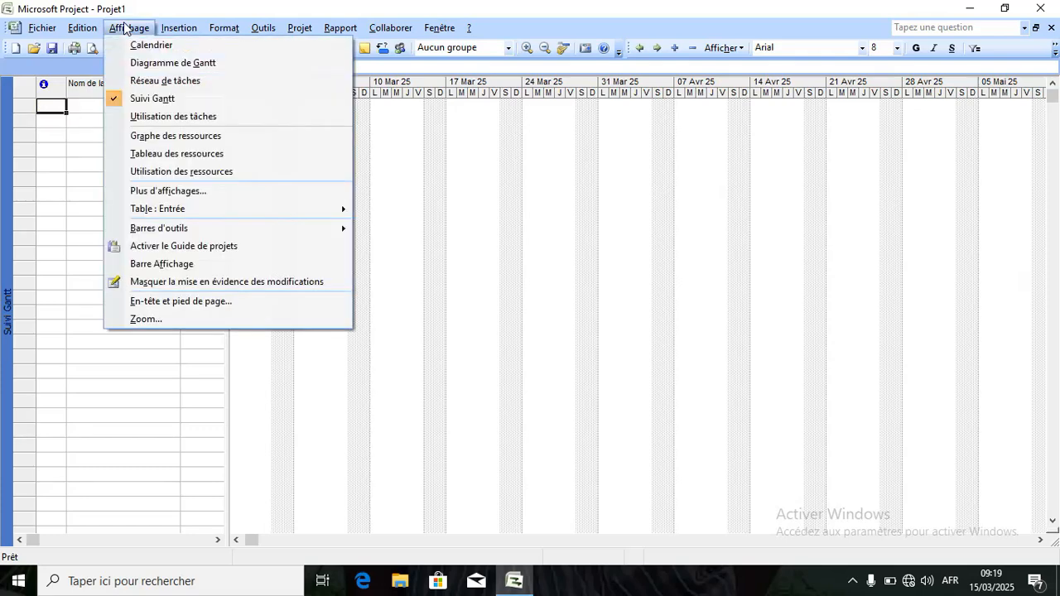
click(171, 191)
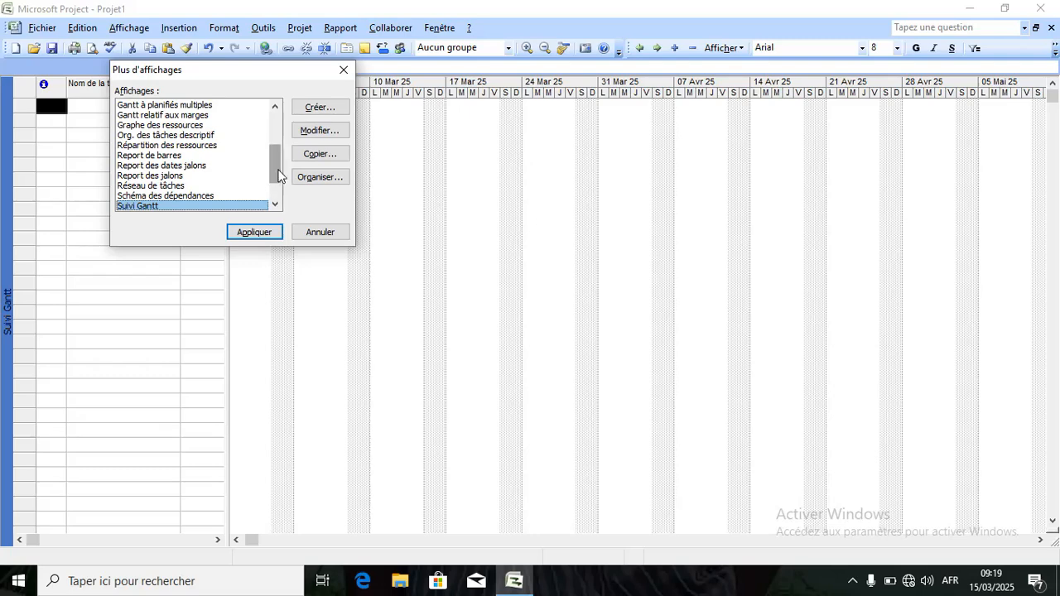
drag(273, 170, 274, 134)
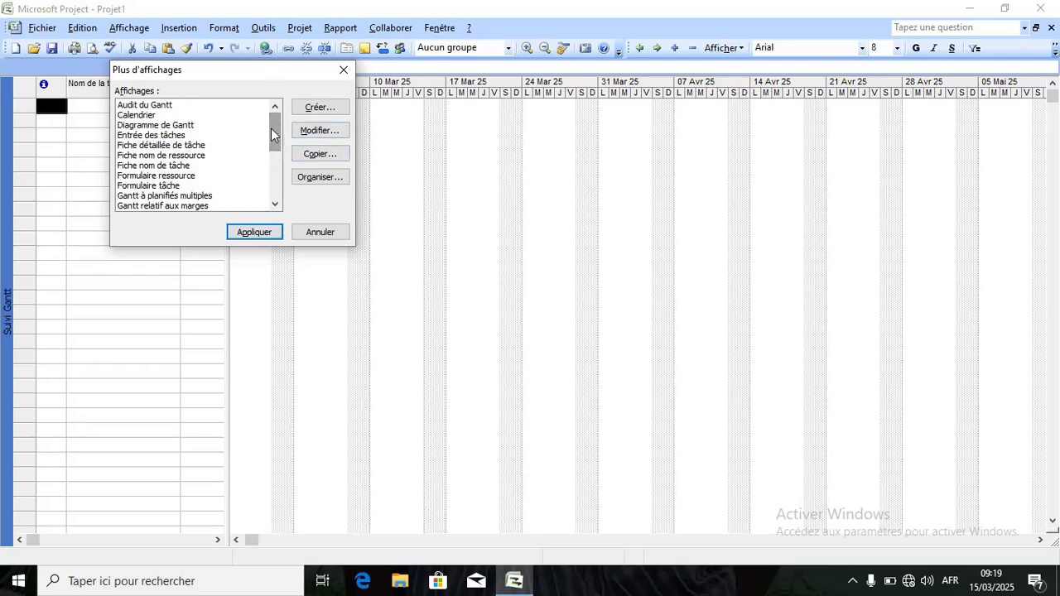
click(175, 106)
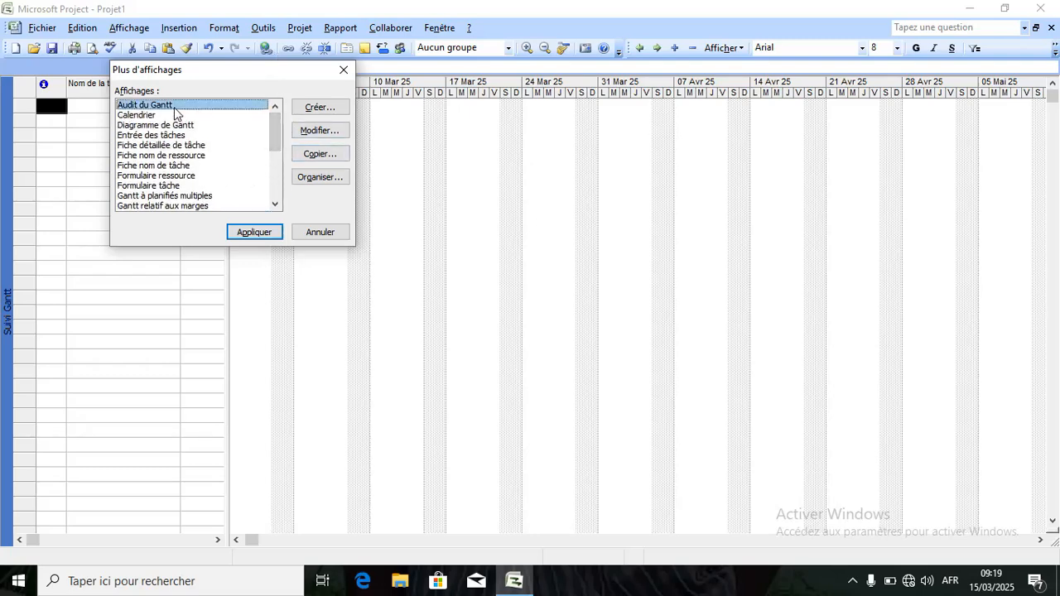
click(246, 233)
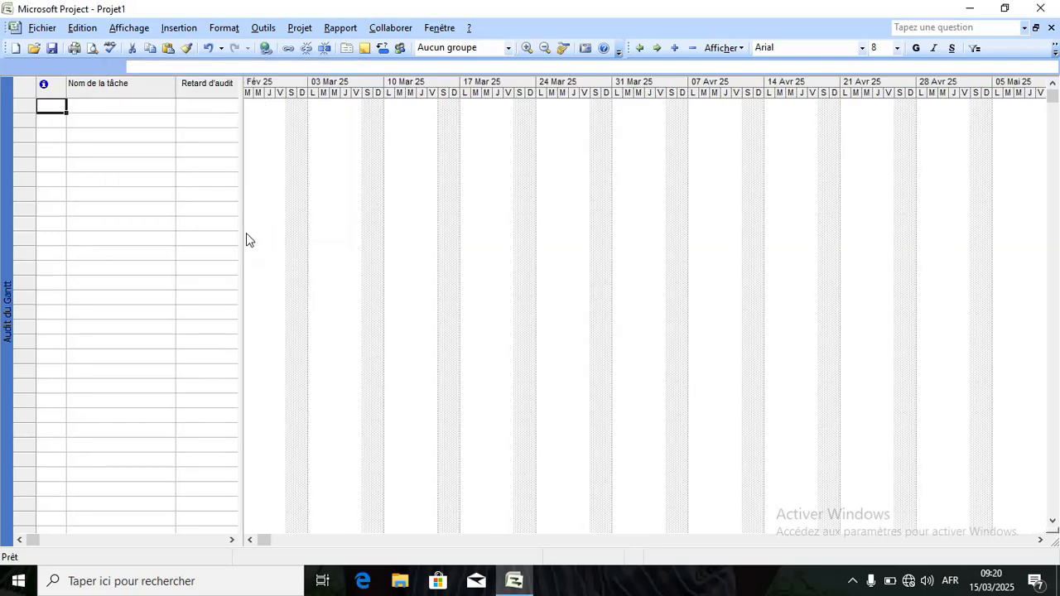
click(131, 29)
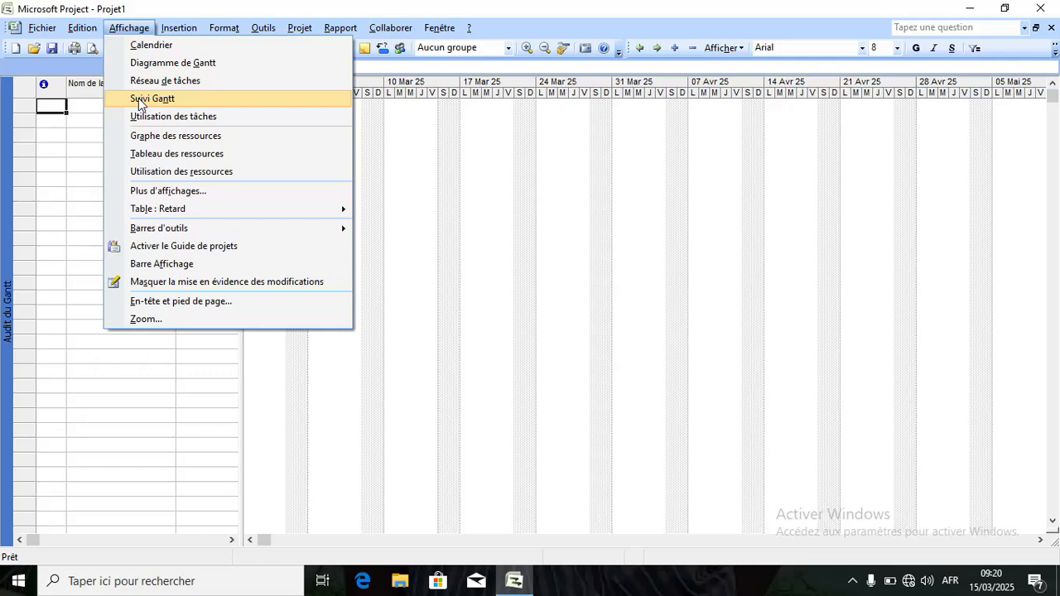
Switch to Suivi Gantt, then apply the Calendrier view from the full view list.
click(139, 100)
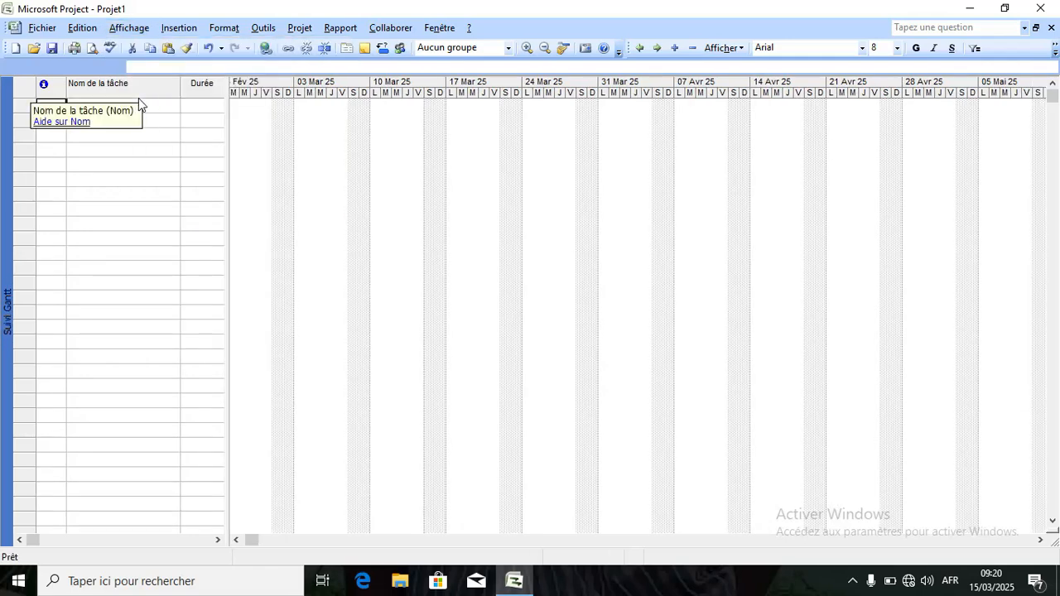
click(139, 31)
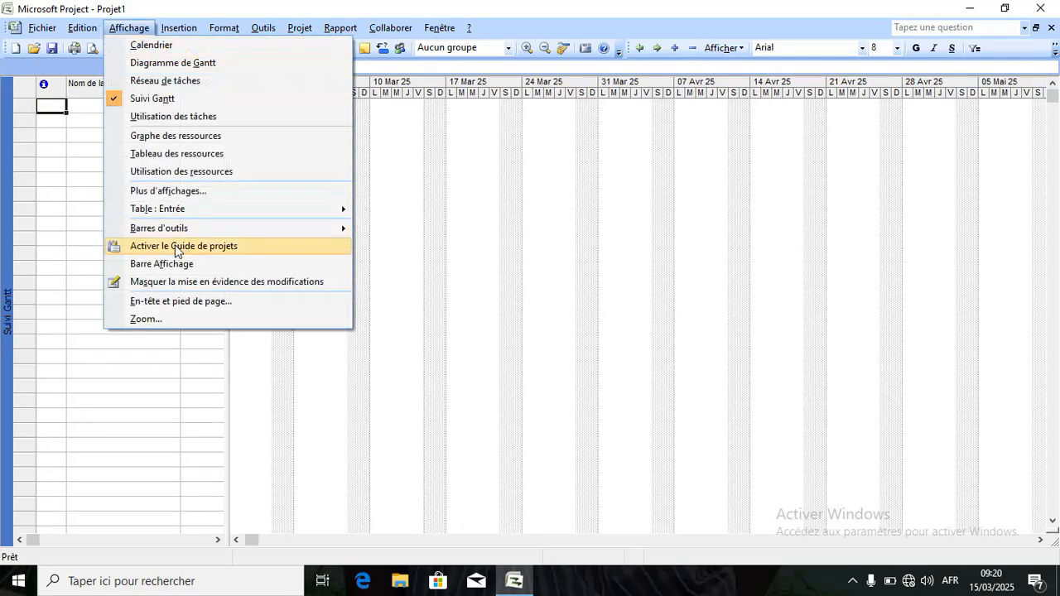
click(177, 192)
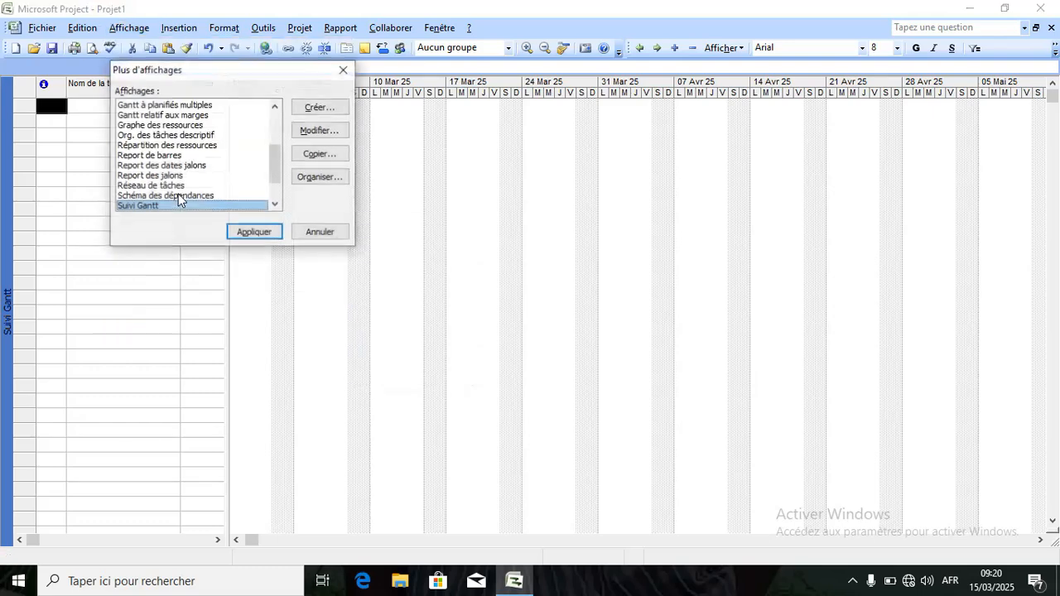
drag(274, 161, 275, 130)
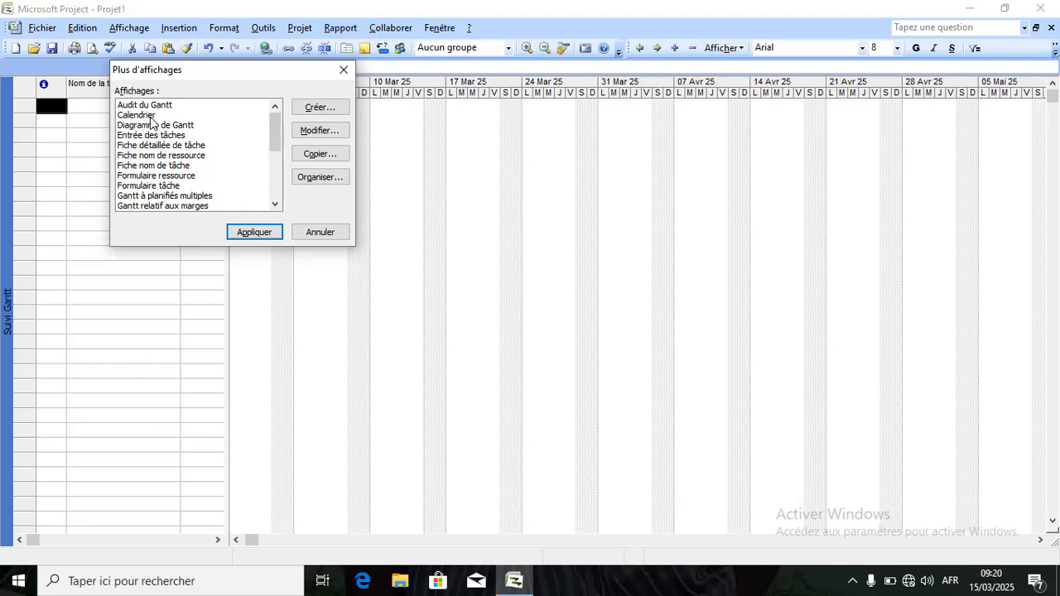
click(142, 118)
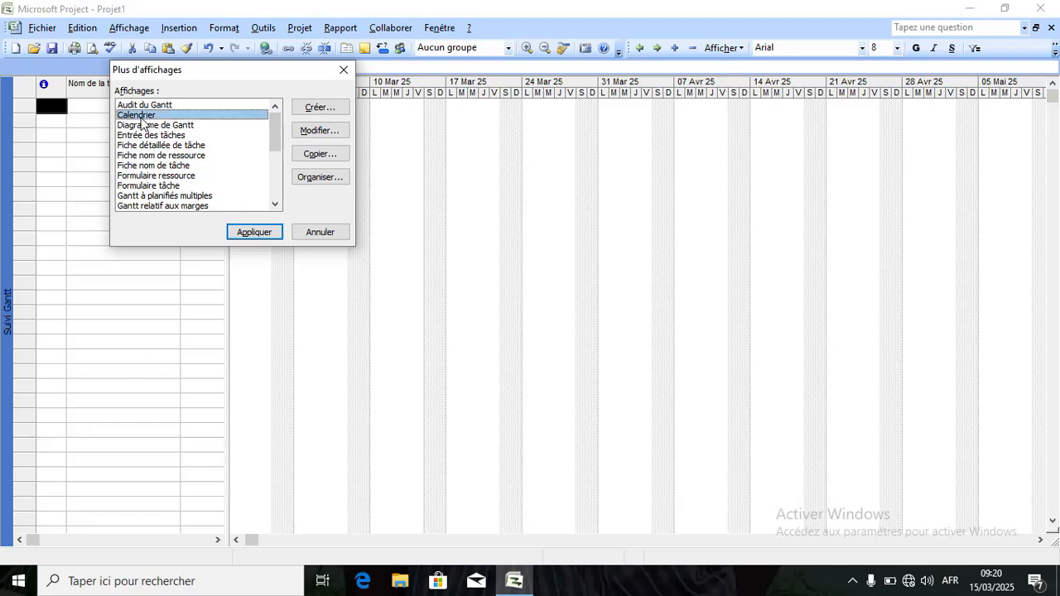
click(246, 230)
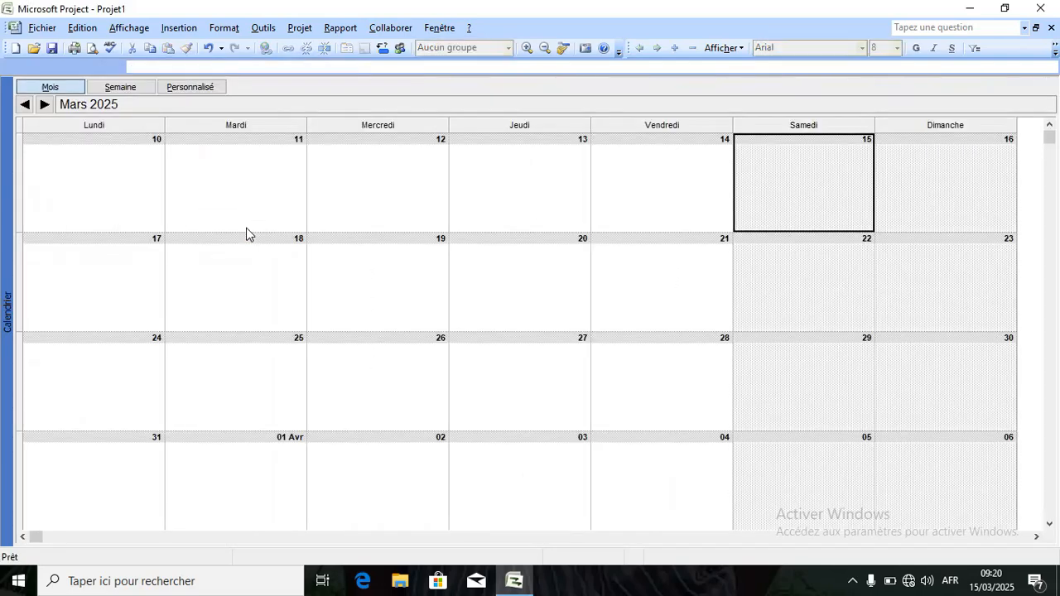
Apply the Diagramme de Gantt view from the full list of views.
click(125, 26)
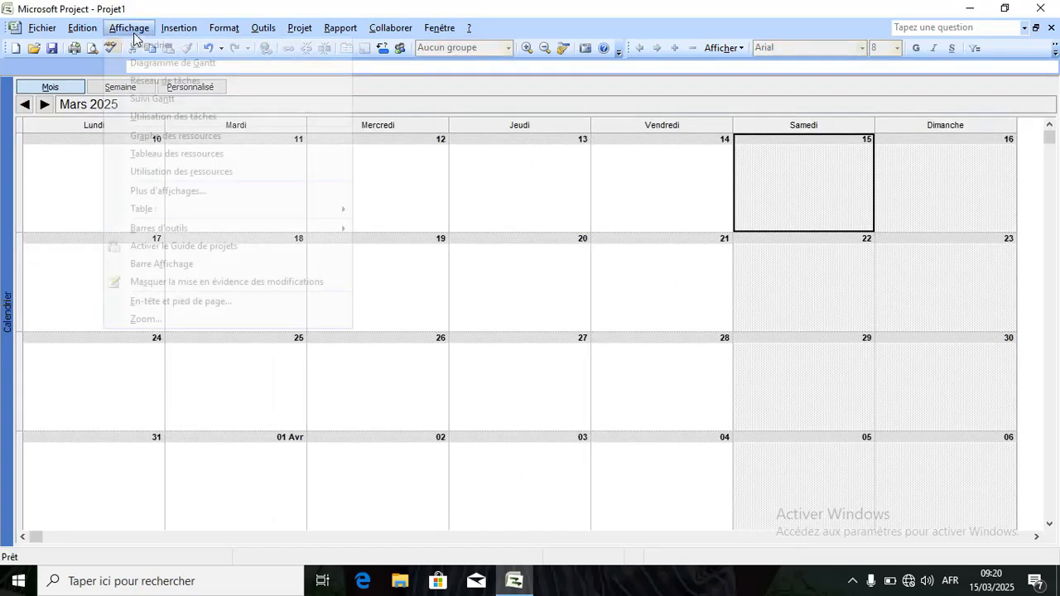
click(163, 194)
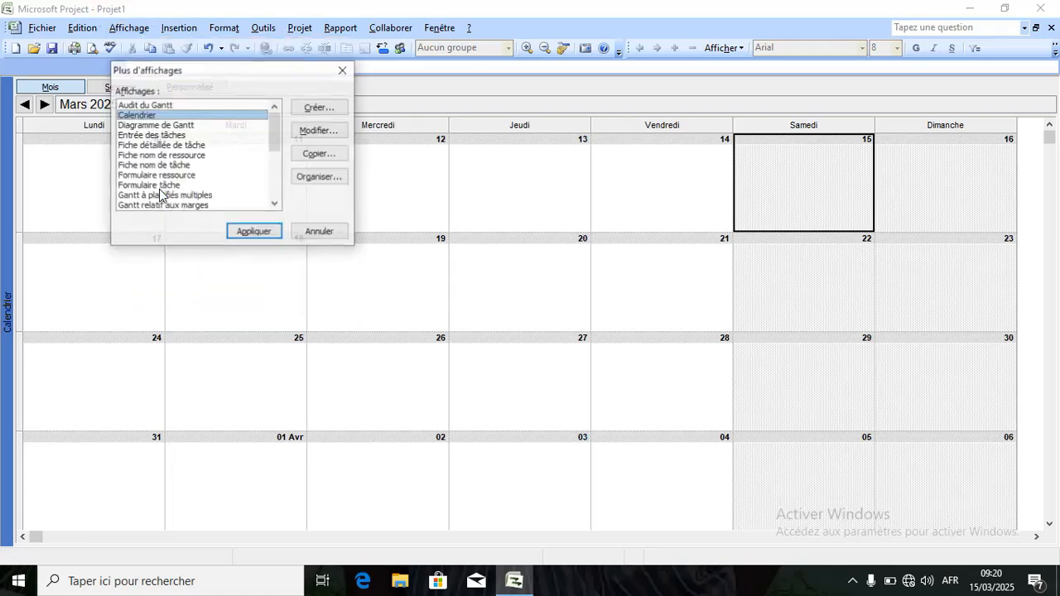
click(157, 127)
click(253, 234)
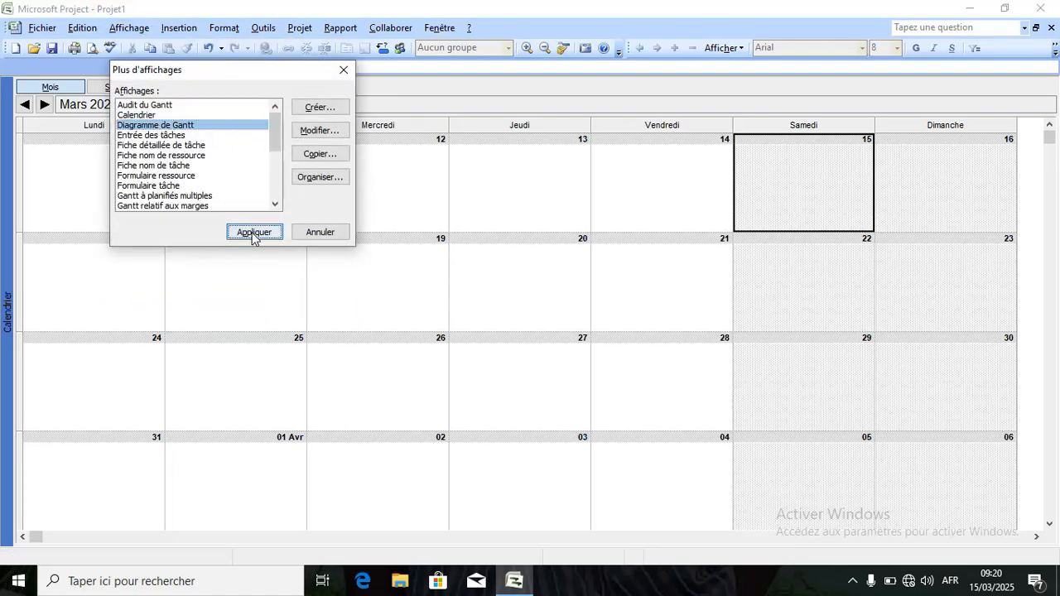
Select Entrée des tâches in the full Plus d'affichages list.
click(131, 28)
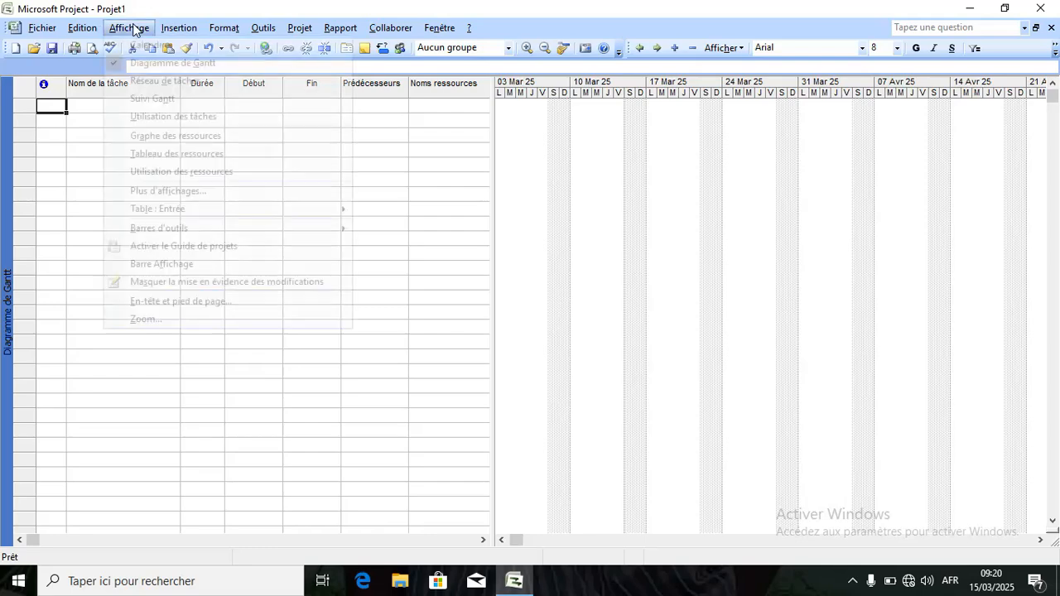
click(166, 195)
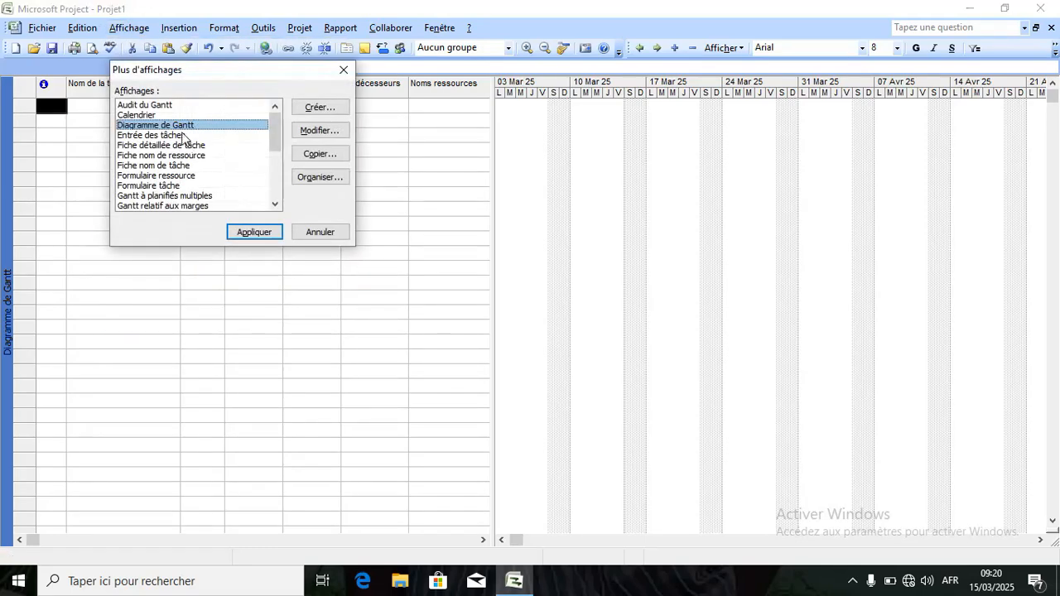
click(178, 136)
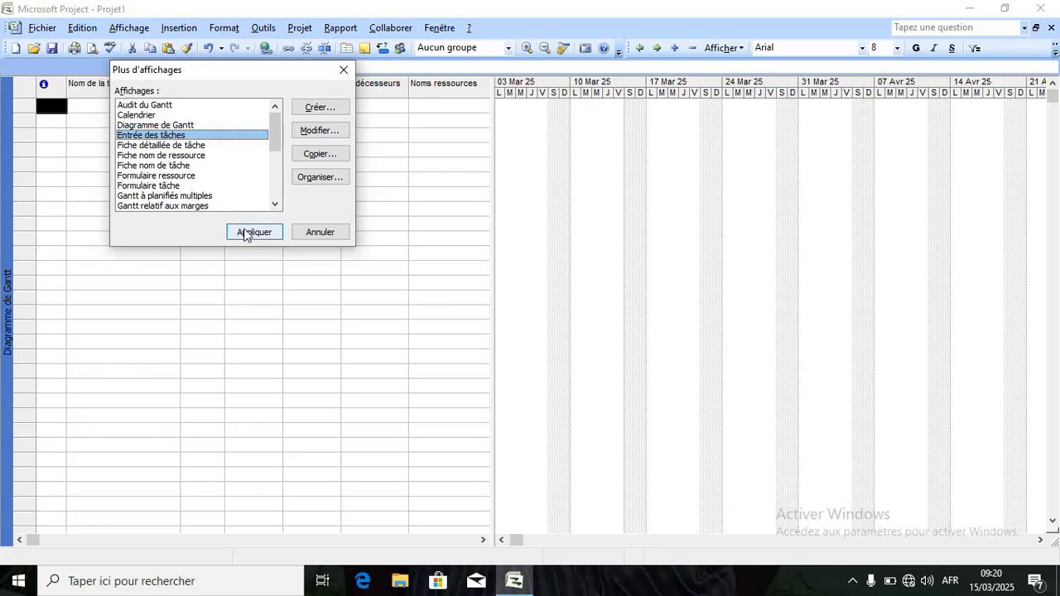
Apply Entrée des tâches to show the Gantt table above a task entry form.
click(250, 232)
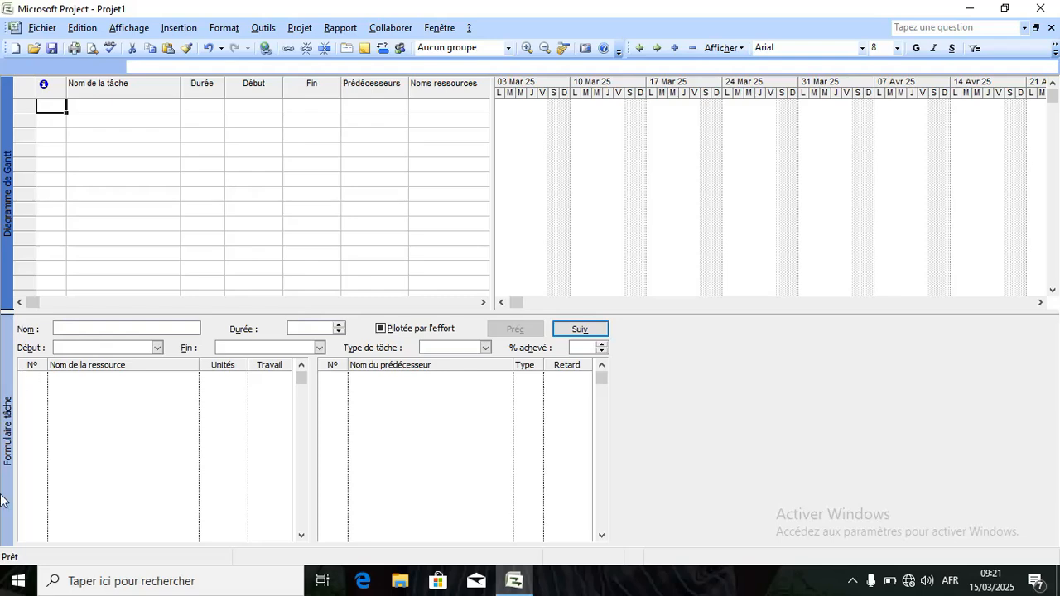
Enter a new task named Tujenge with a 90j duration in the Formulaire tâche.
click(110, 327)
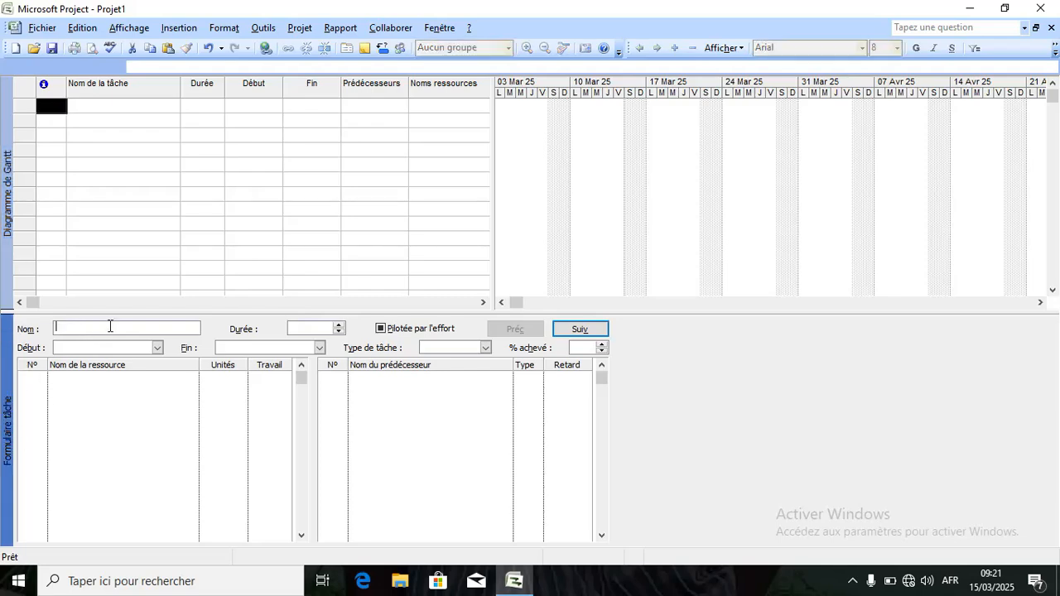
text(Tu)
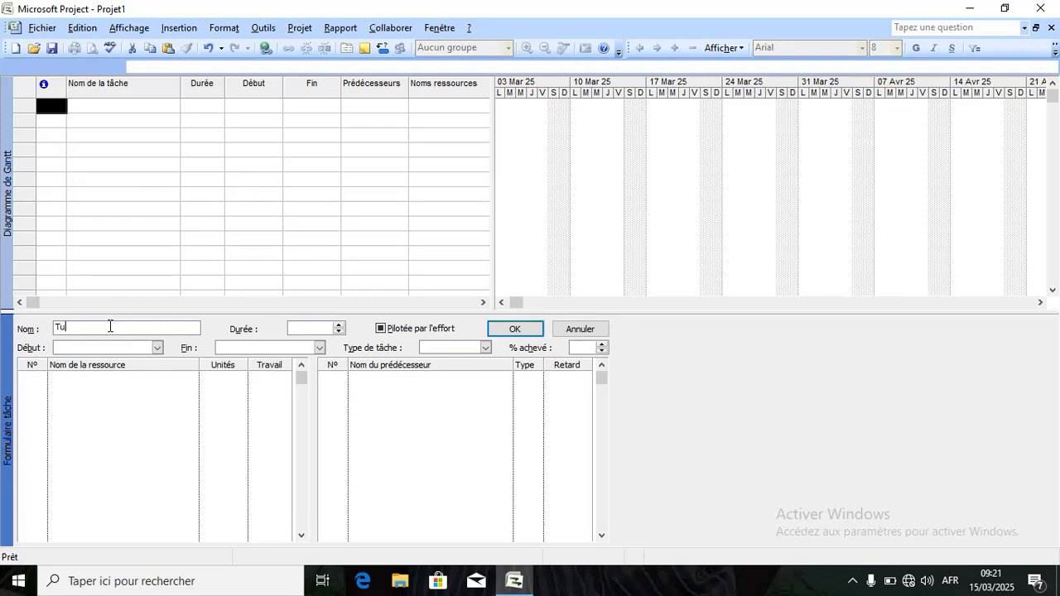
text(jenge)
click(340, 325)
text(4)
text(0)
text(j)
Set Tujenge's start to 16/03/25 and its finish to 01/06/25 with the date pickers.
click(156, 347)
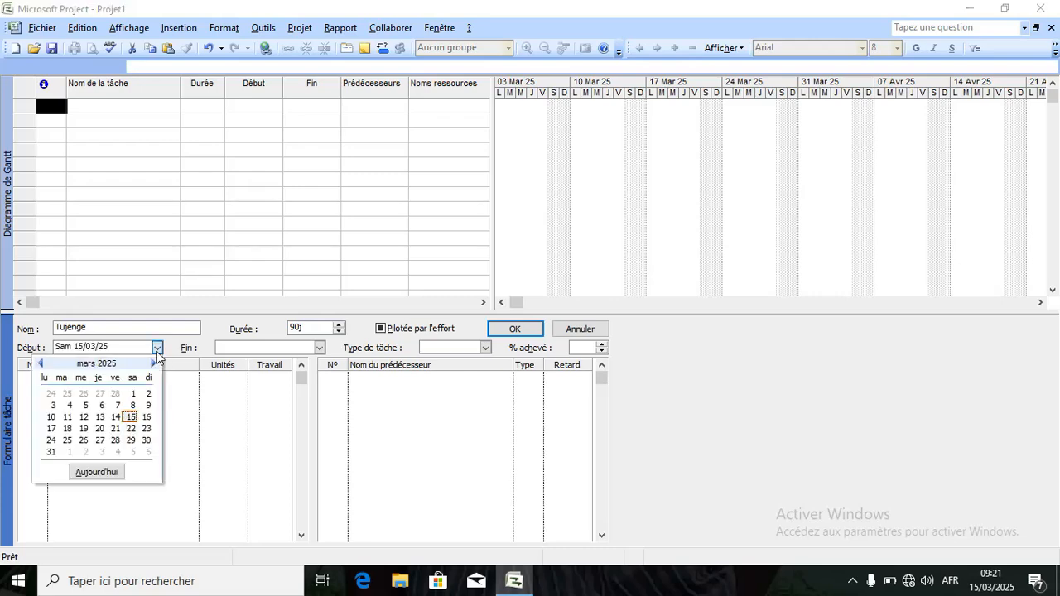
click(146, 416)
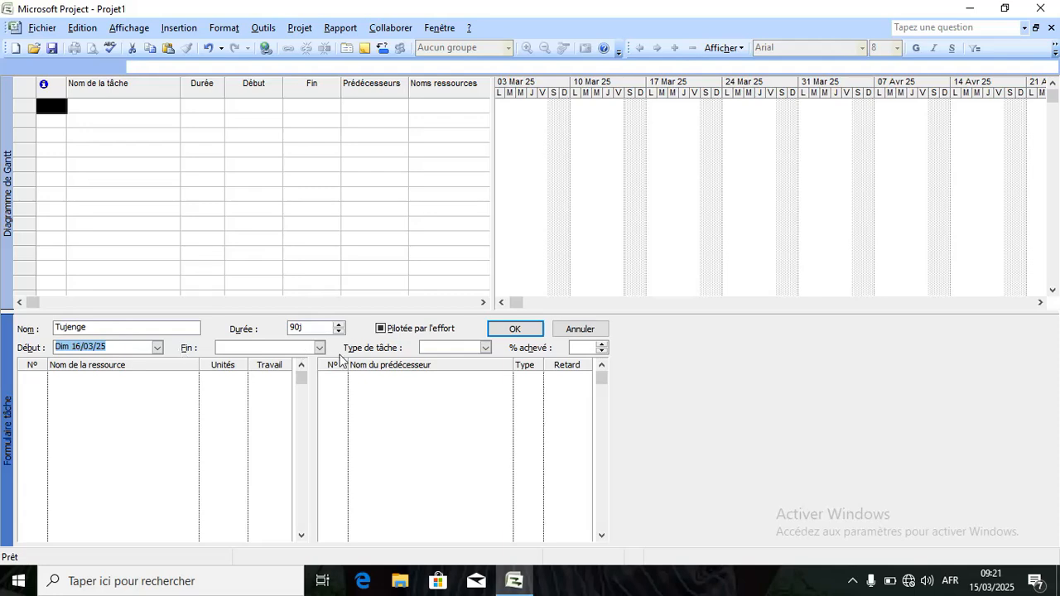
click(319, 347)
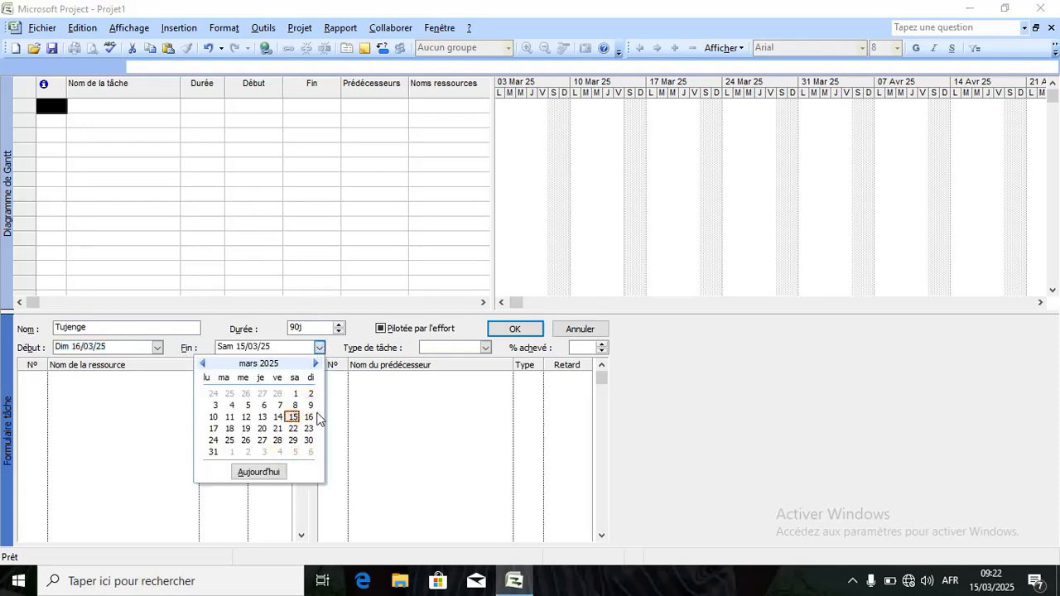
click(315, 364)
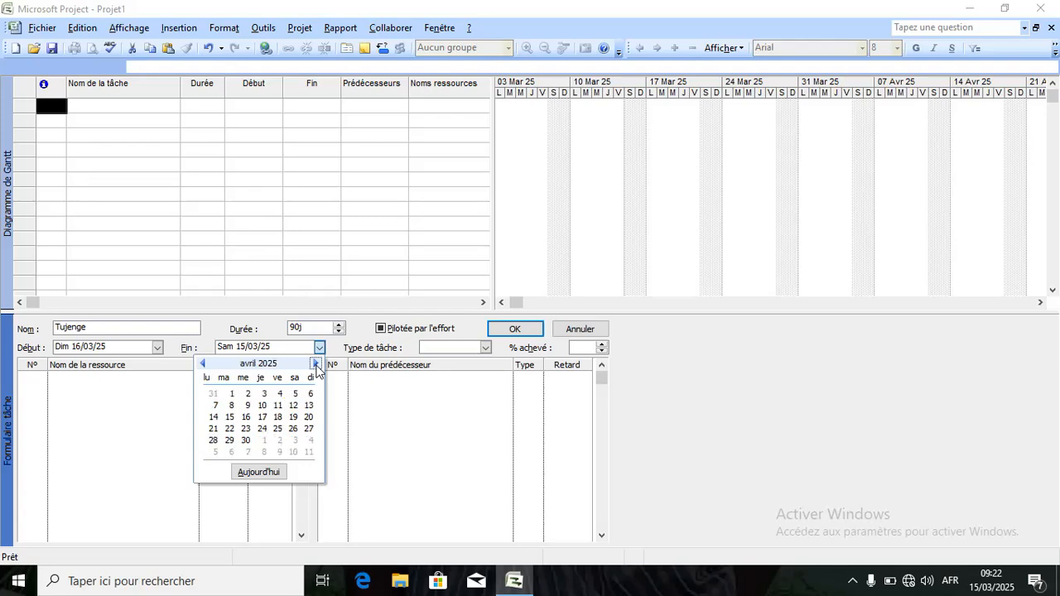
click(316, 364)
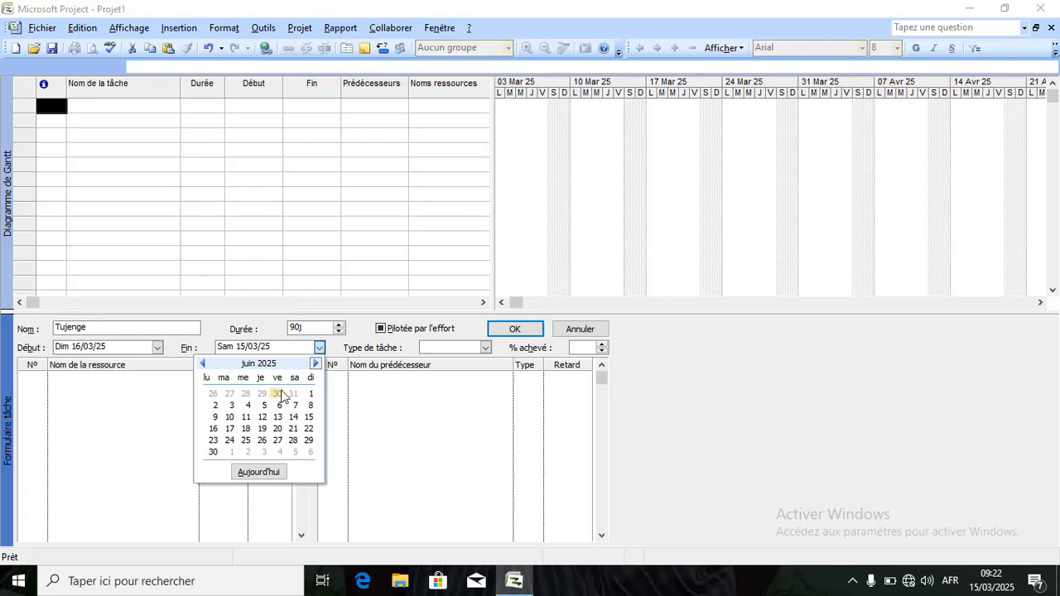
click(310, 394)
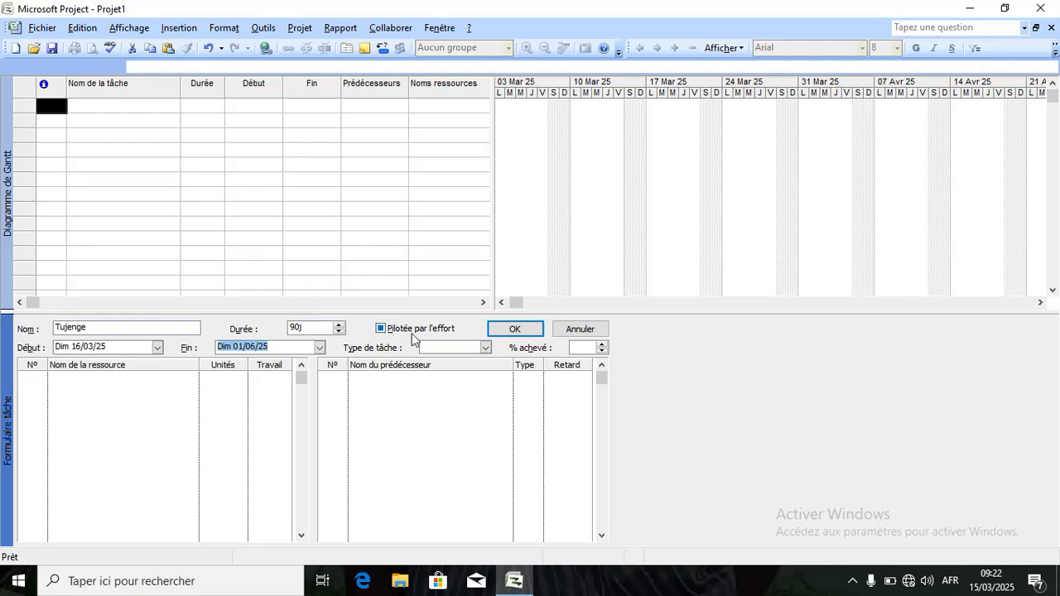
click(447, 347)
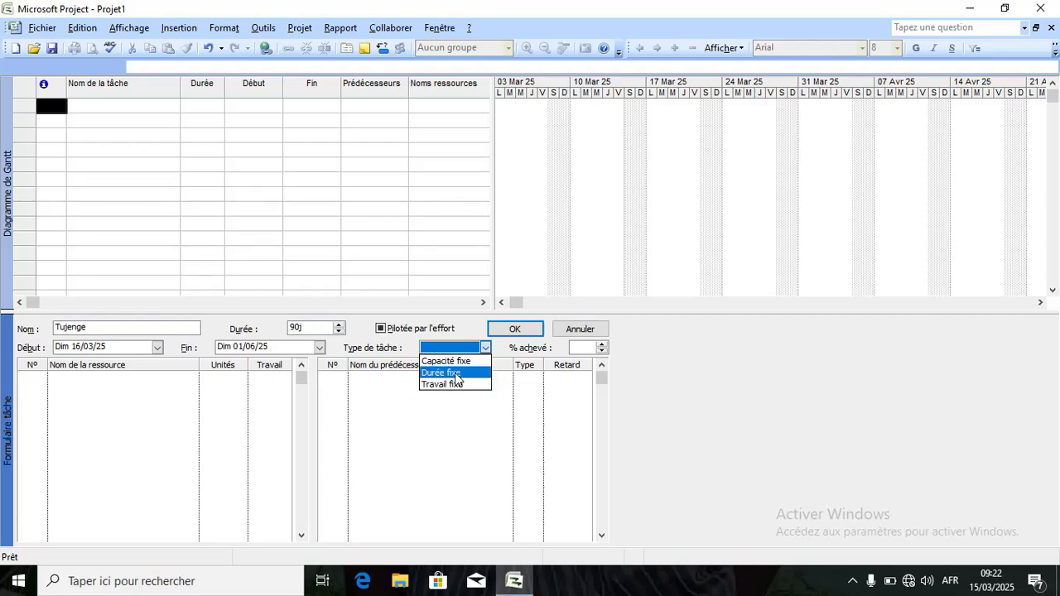
Set Tujenge's task type to Travail fixe and its completion to 90%.
click(456, 385)
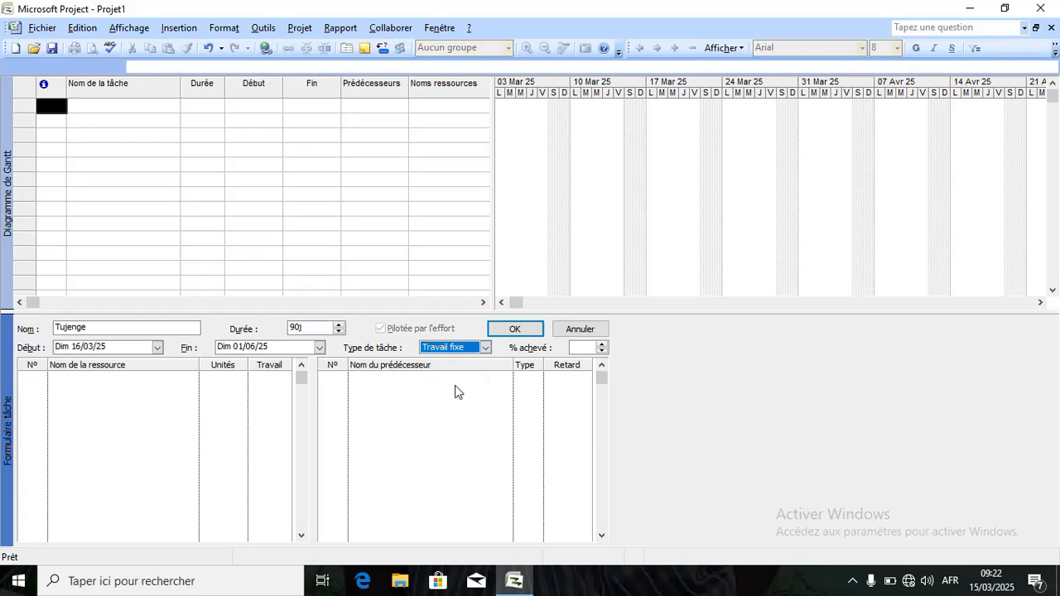
click(589, 348)
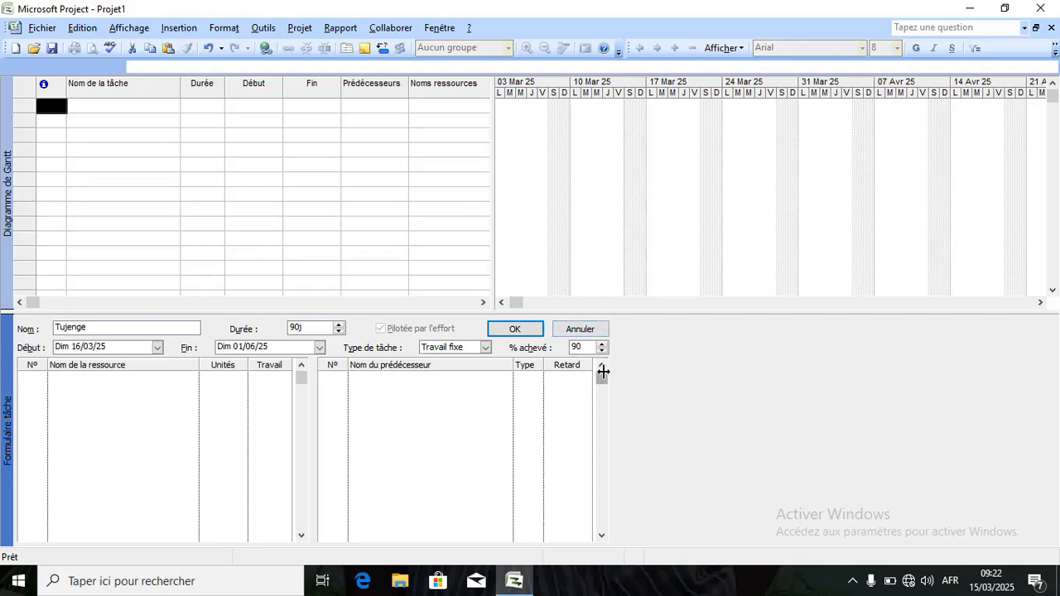
click(132, 414)
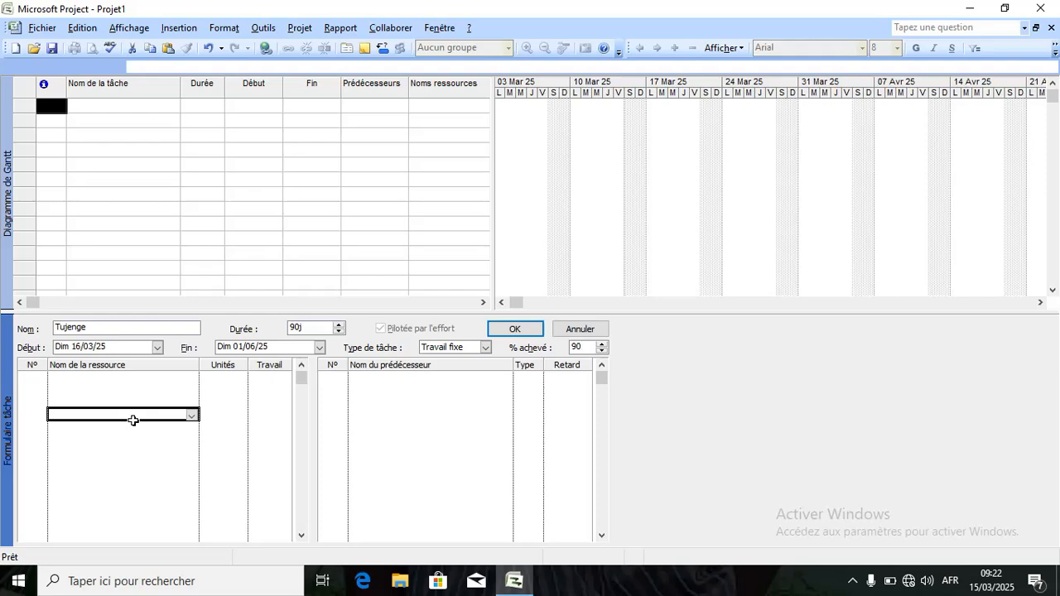
click(103, 388)
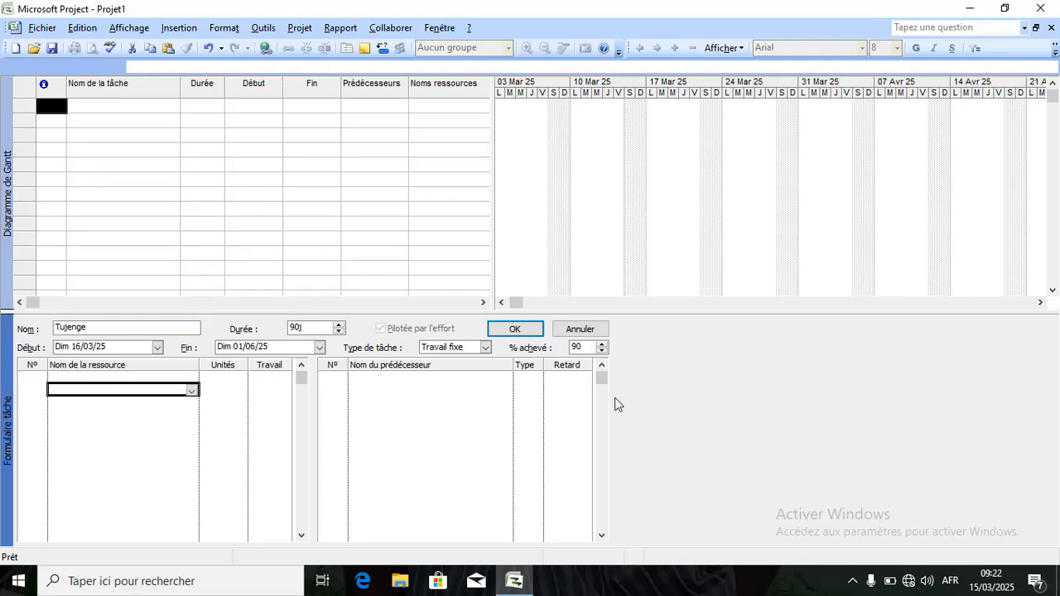
drag(603, 378, 606, 440)
drag(603, 447, 600, 347)
Confirm Tujenge as task 1, scroll the chart to late March, and advance the form.
click(530, 331)
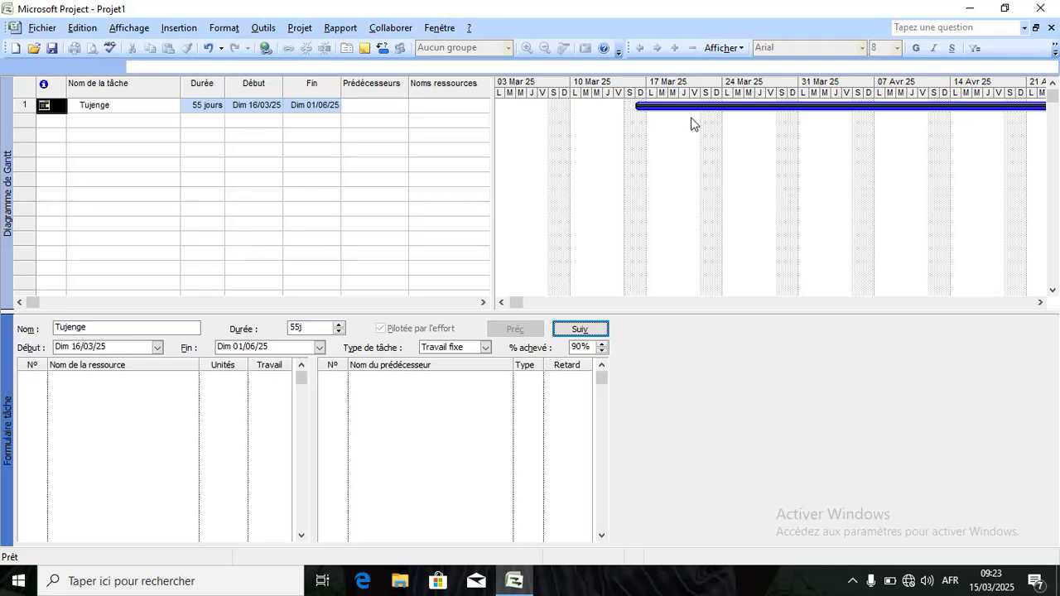
drag(517, 305, 480, 304)
click(615, 308)
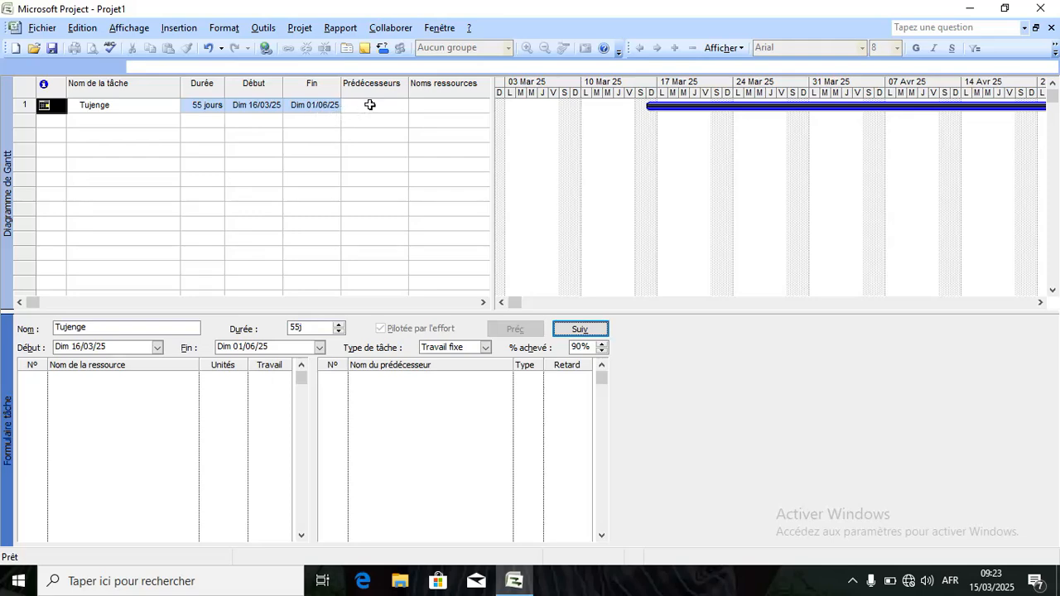
click(369, 105)
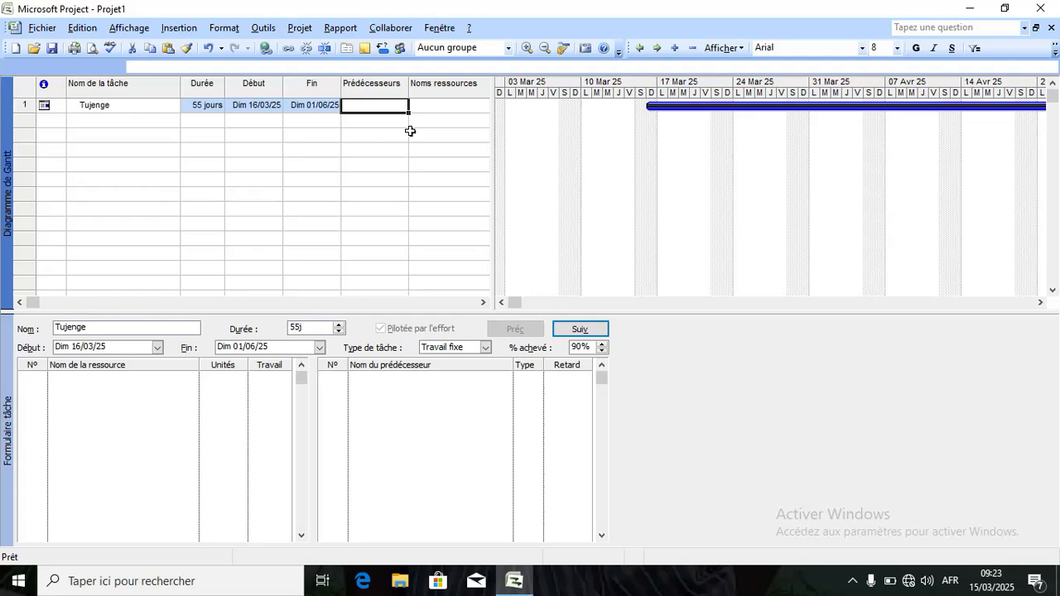
click(580, 330)
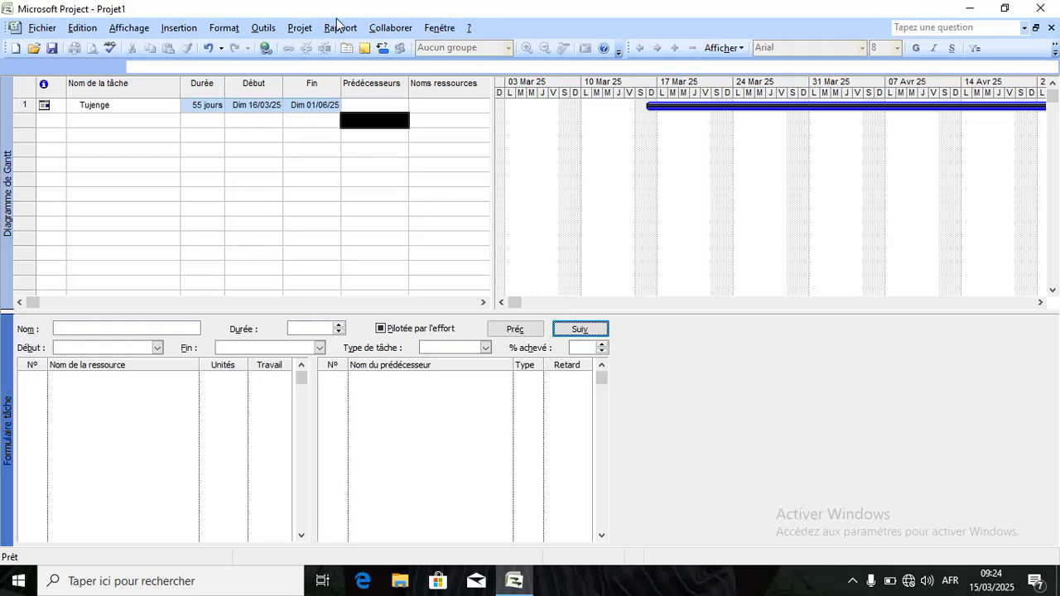
Apply Gantt à planifiés multiples to the lower pane from Plus d'affichages.
click(131, 28)
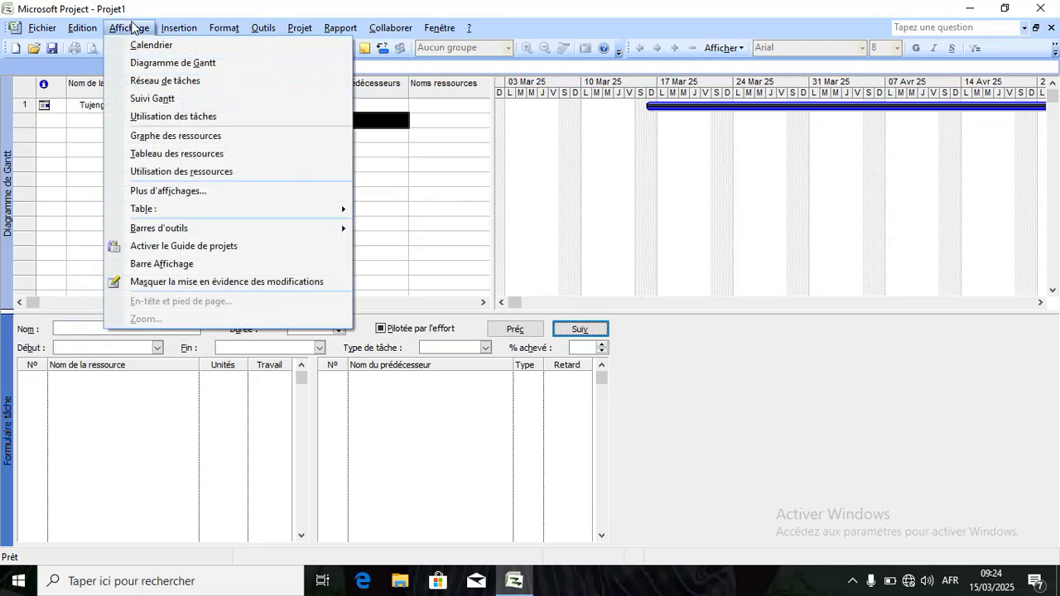
click(161, 197)
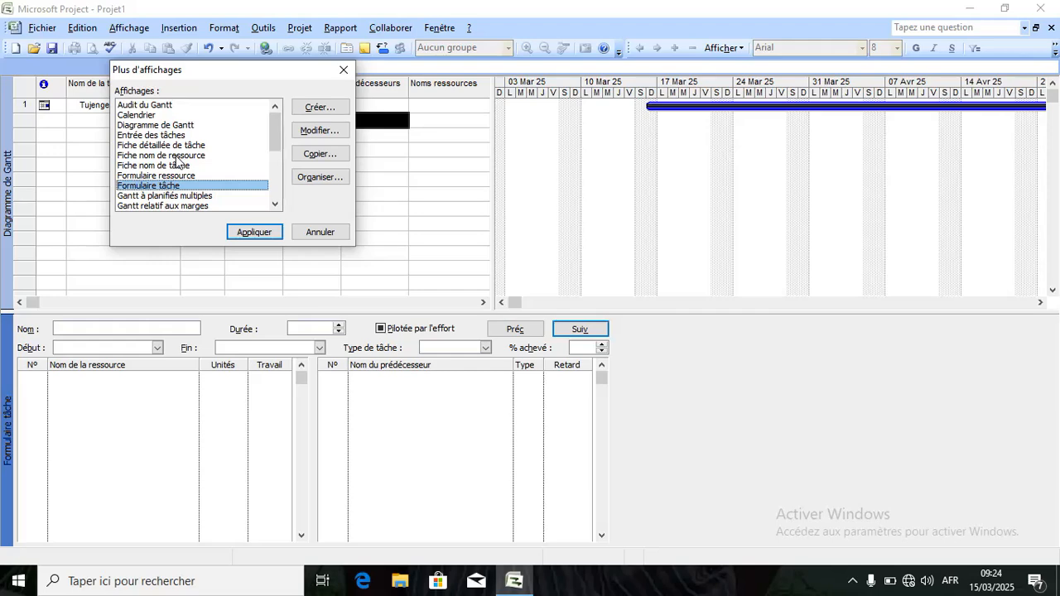
click(179, 196)
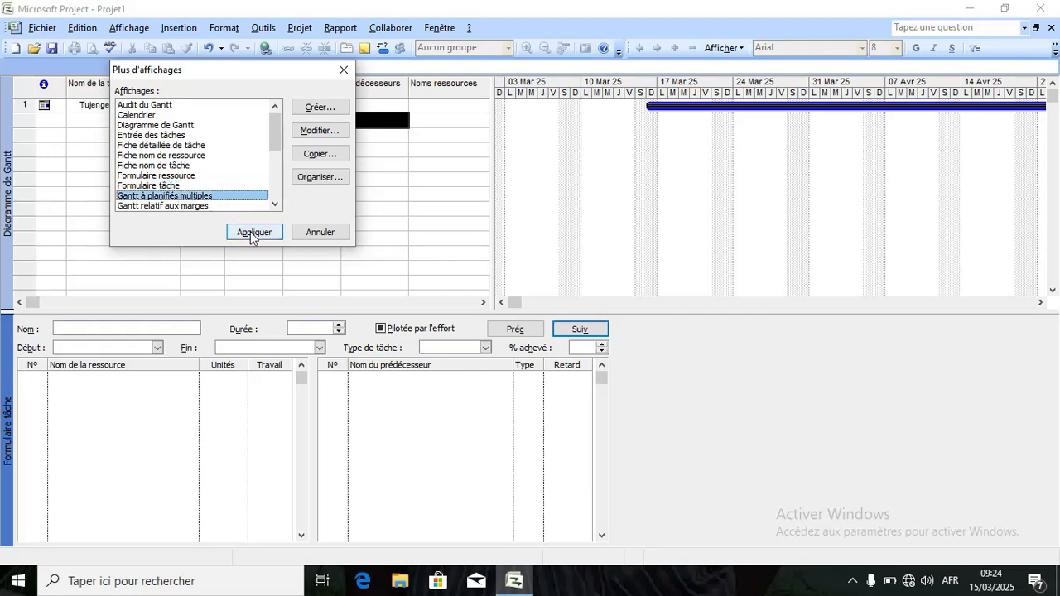
click(252, 232)
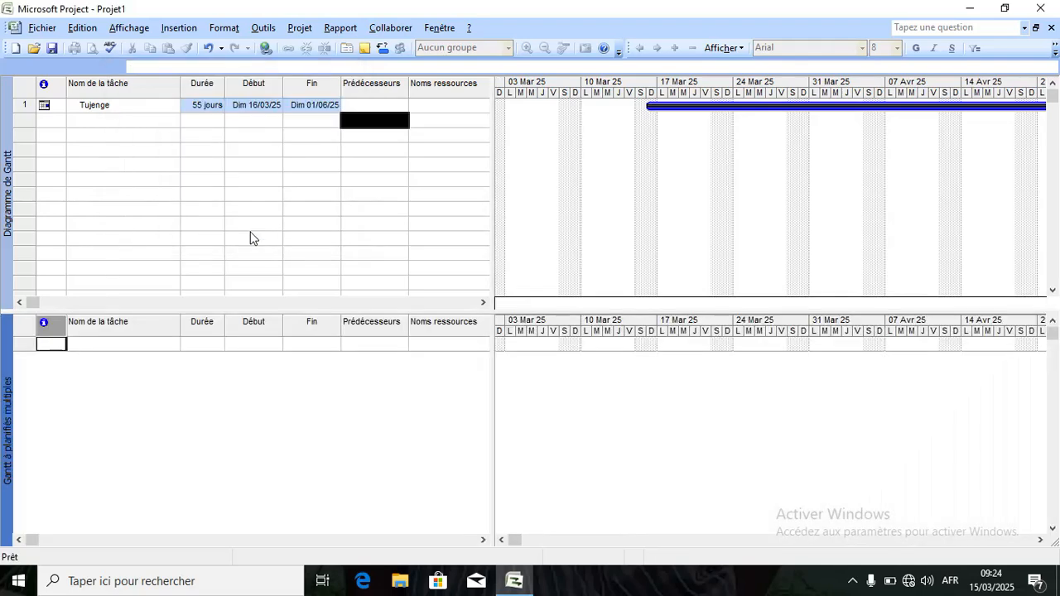
click(853, 581)
click(867, 550)
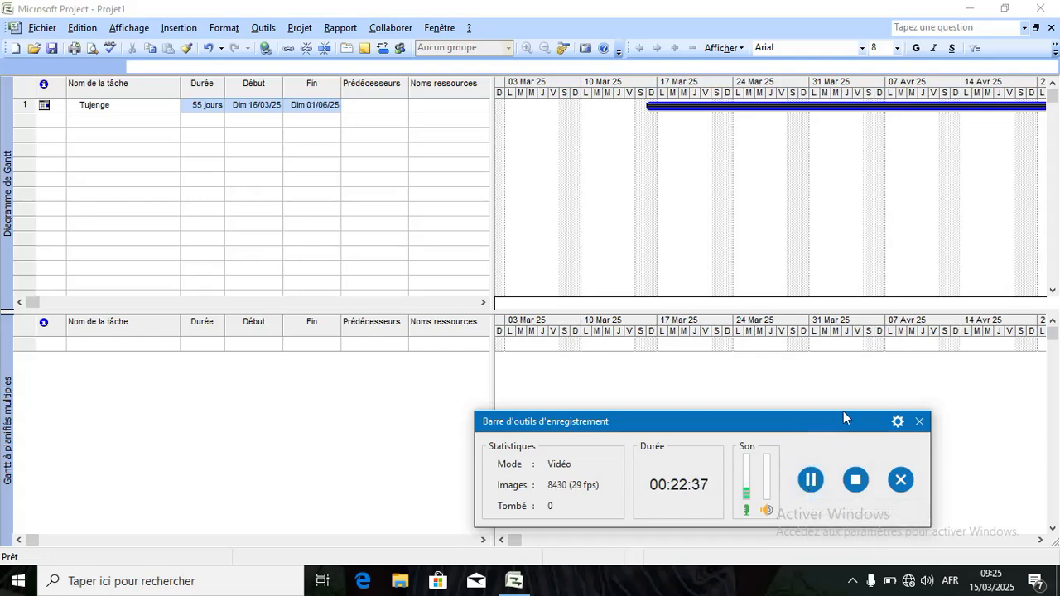
drag(825, 422, 794, 592)
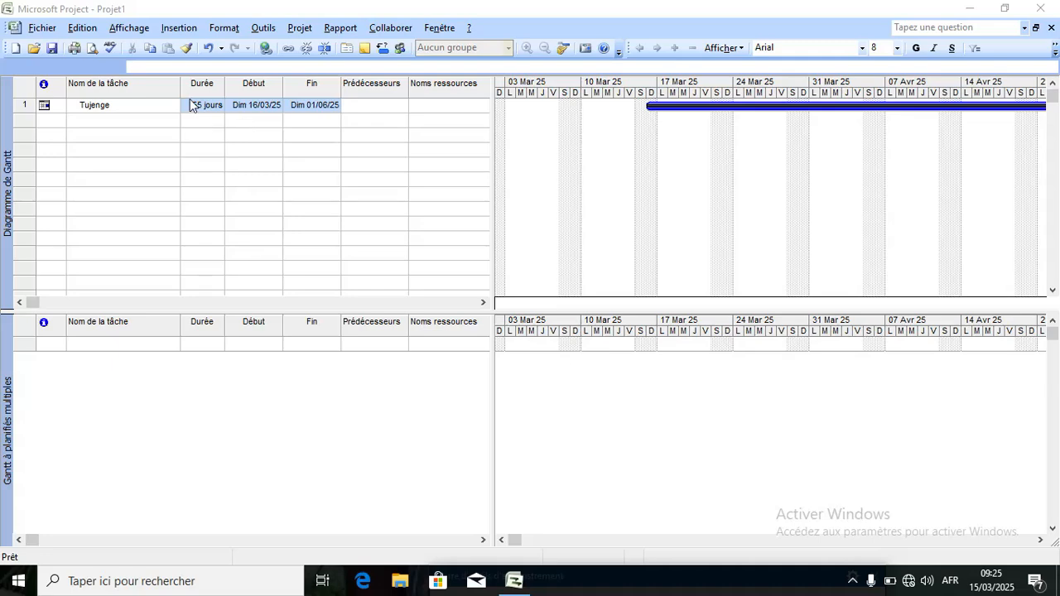
Apply the Gantt à planifiés multiples view to the lower pane via Plus d'affichages.
click(132, 31)
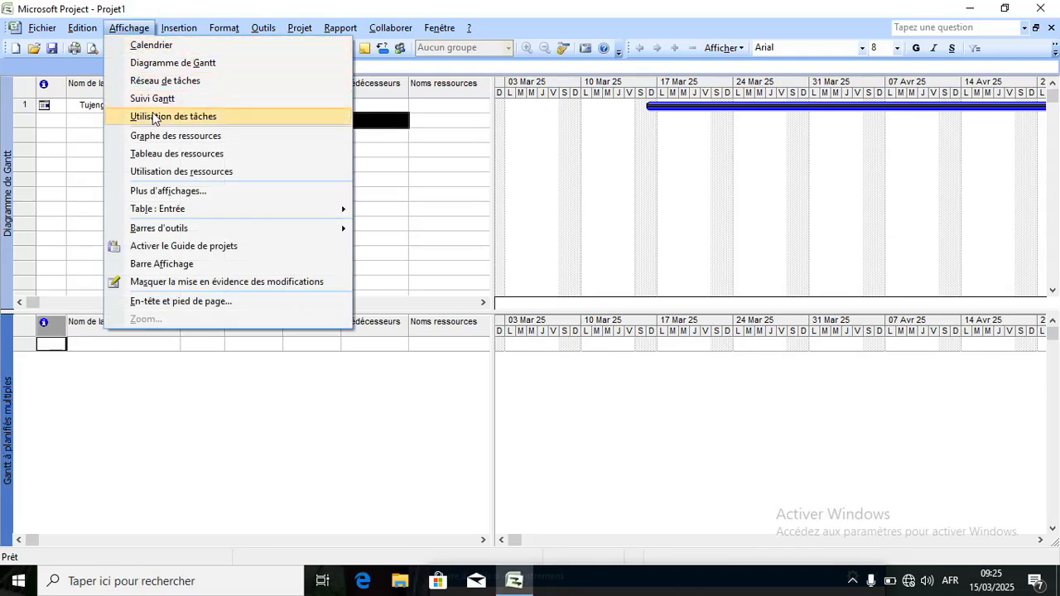
click(166, 192)
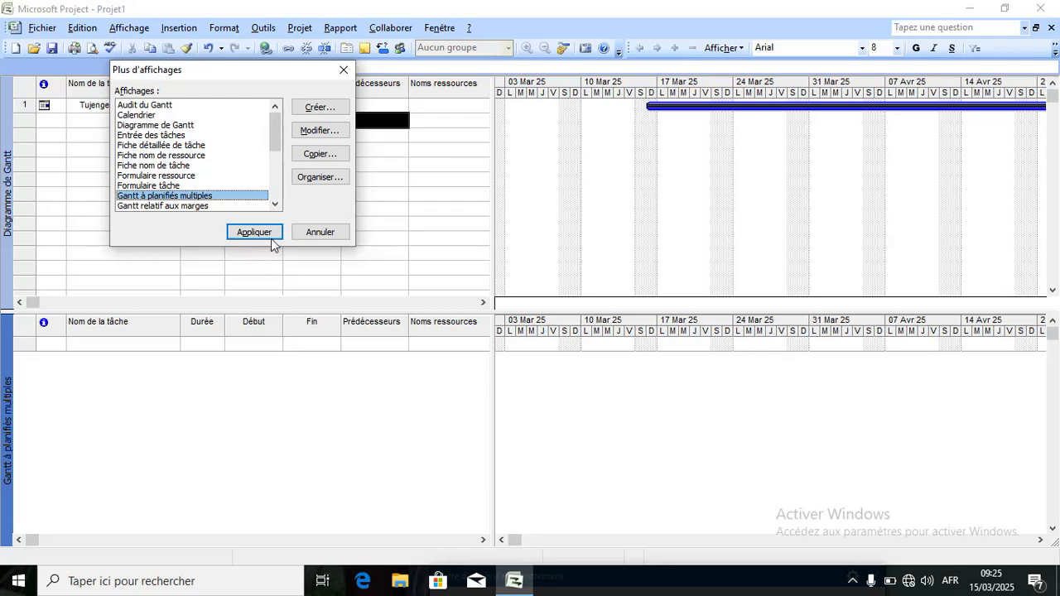
click(254, 233)
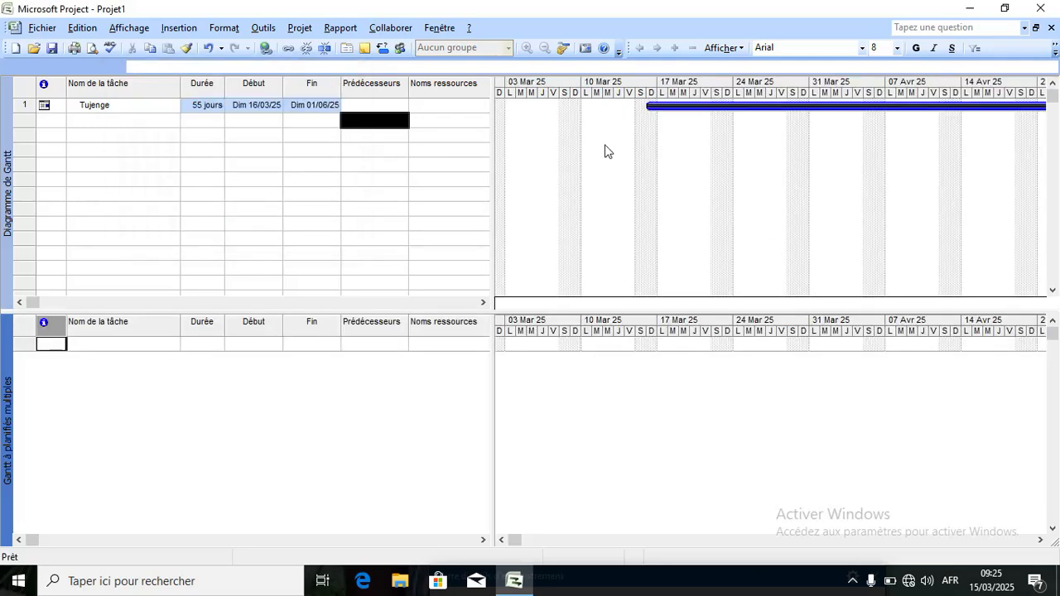
Switch the lower pane to the Gantt relatif aux marges view.
click(129, 28)
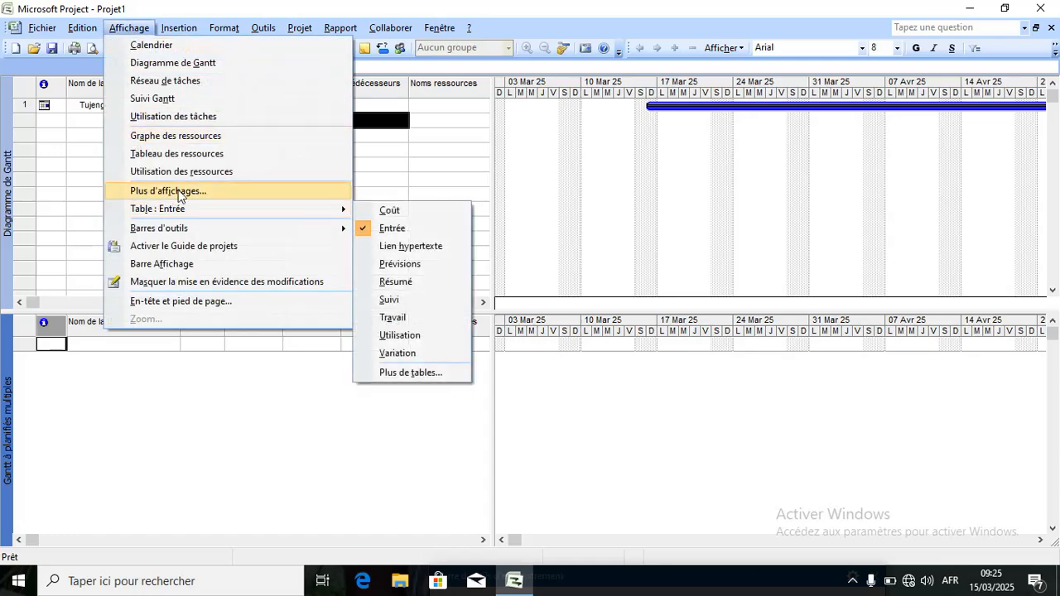
click(168, 190)
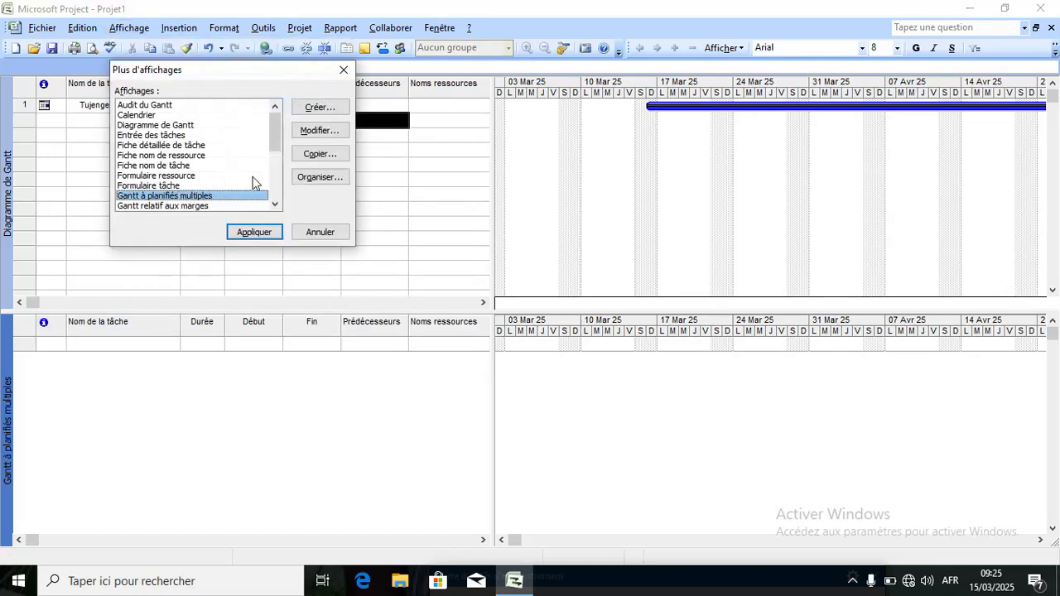
drag(273, 137, 276, 176)
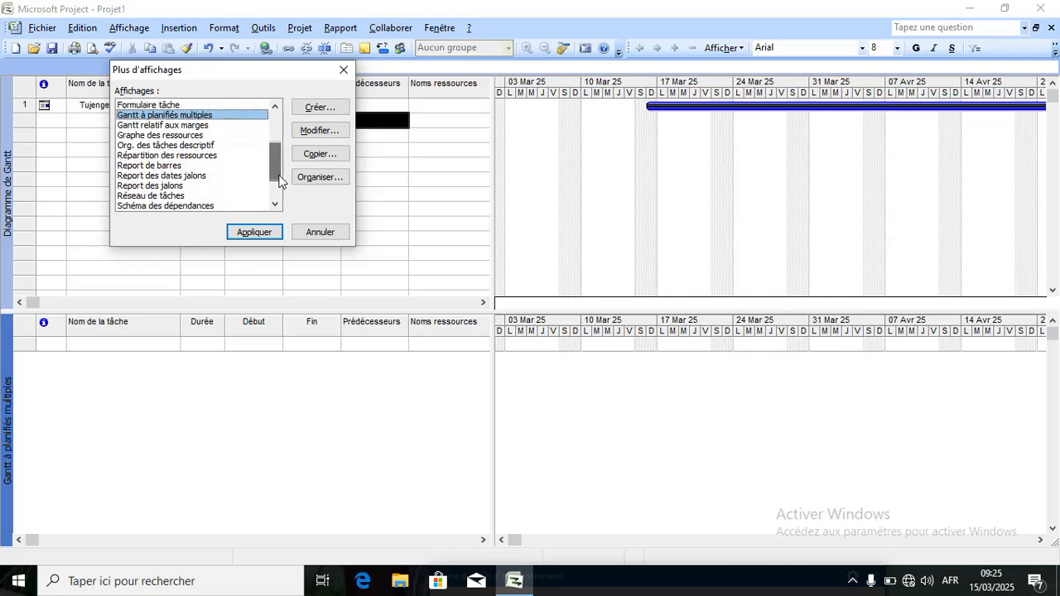
click(161, 125)
click(259, 235)
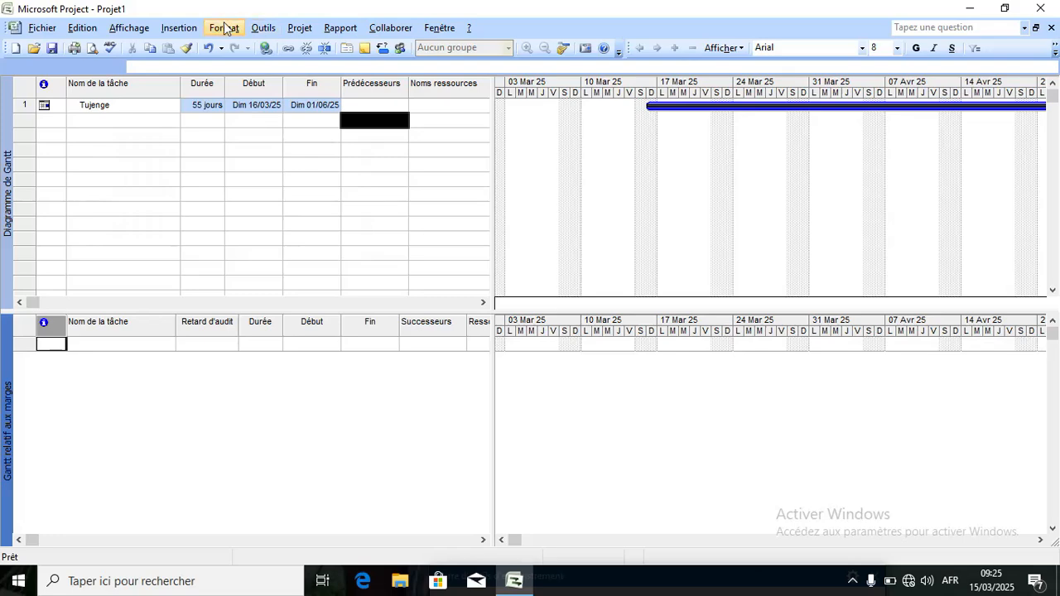
click(125, 30)
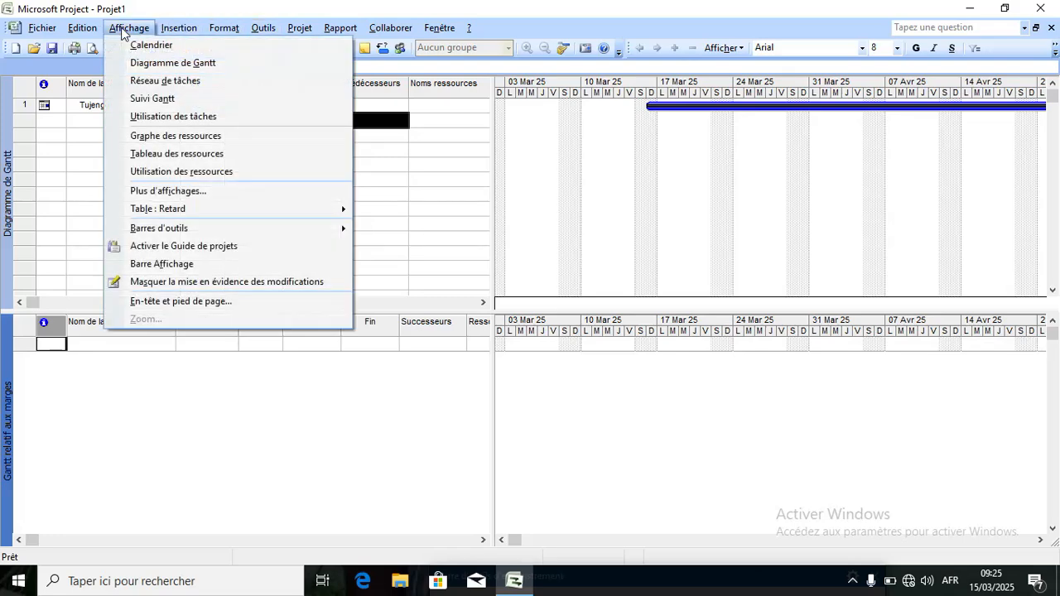
Show the Graphe des ressources view in the lower pane.
click(168, 192)
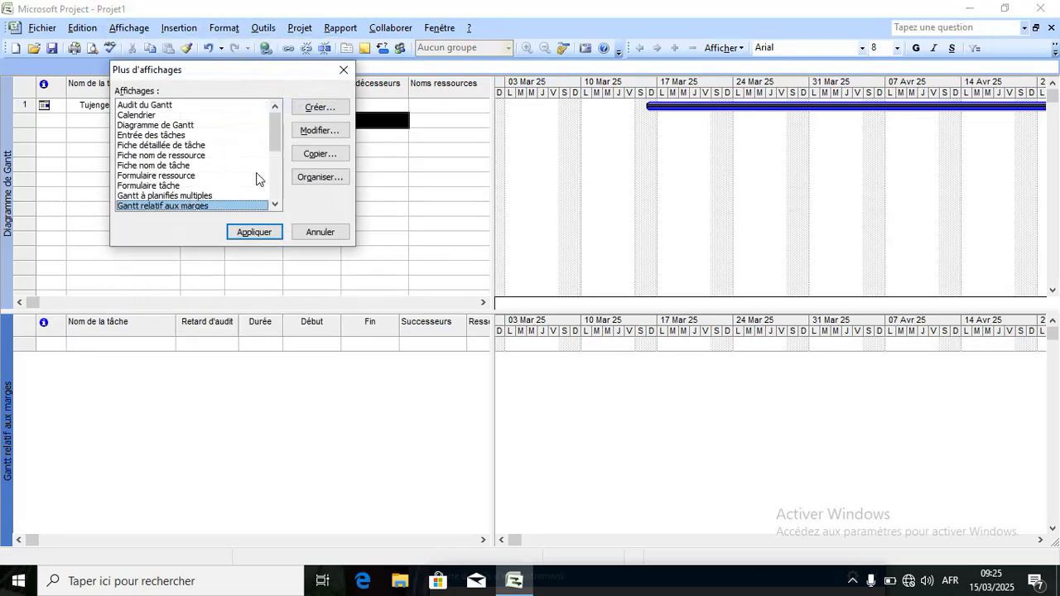
drag(274, 140, 275, 164)
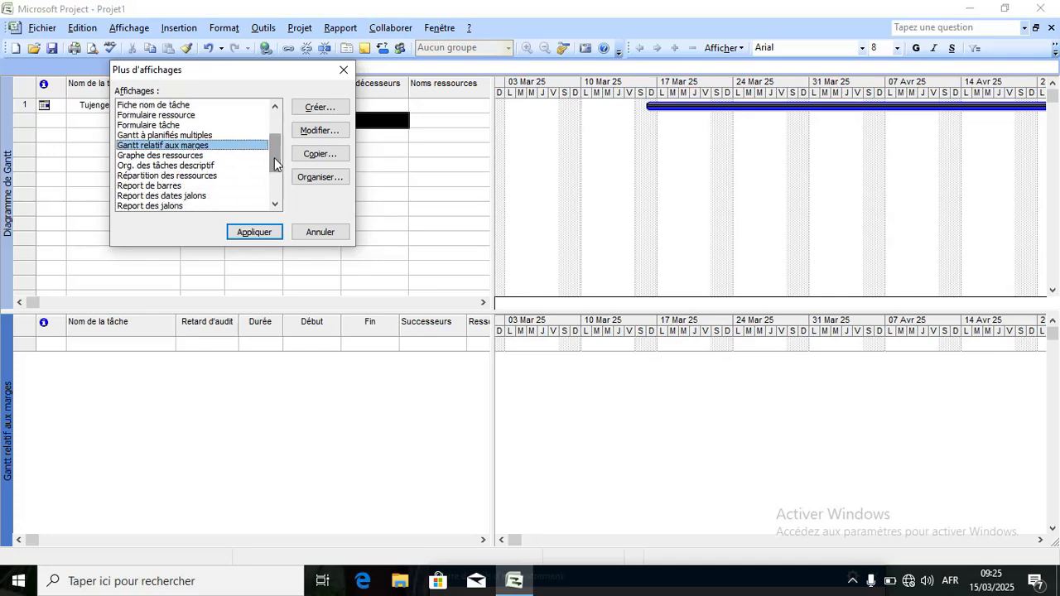
click(202, 156)
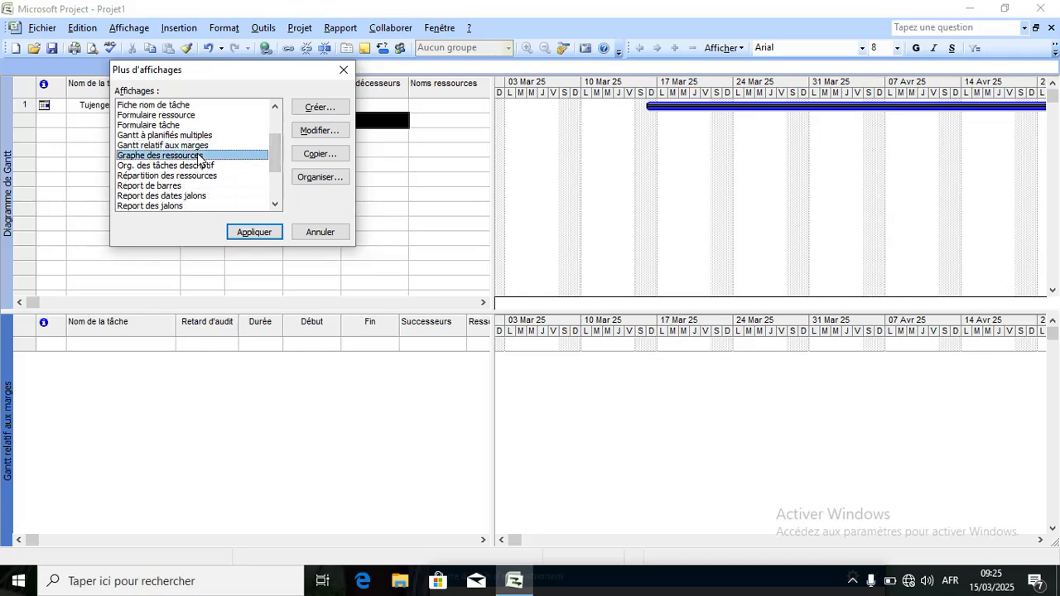
click(255, 233)
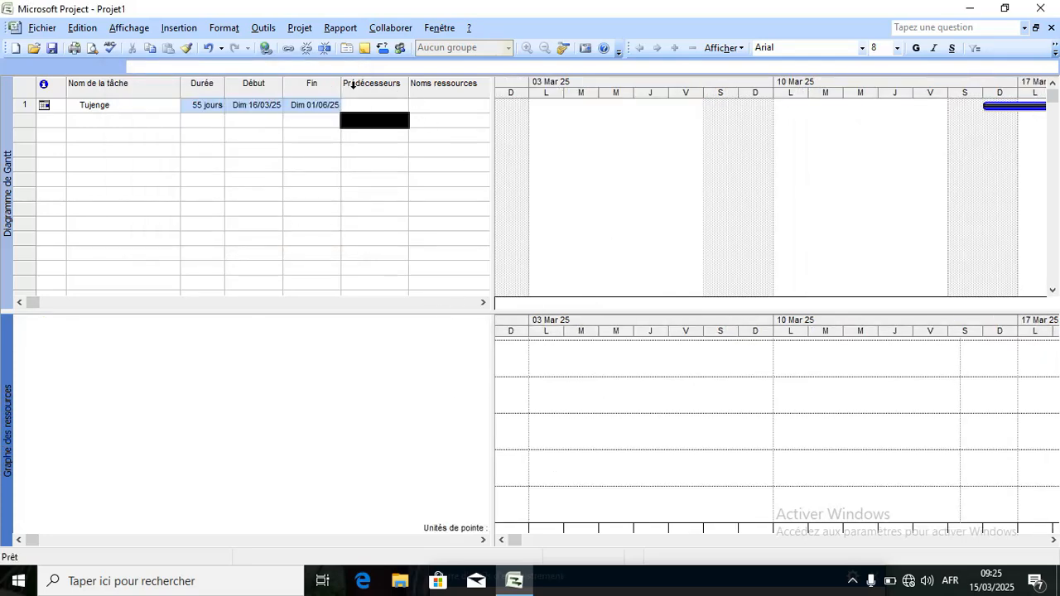
Replace it with the Org. des tâches descriptif view in the lower pane.
click(143, 26)
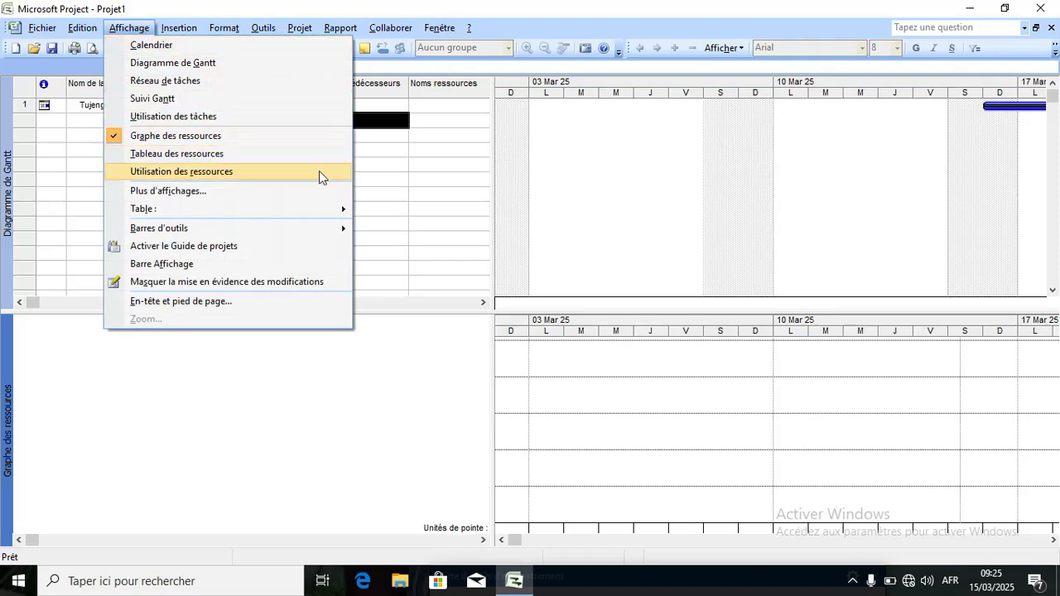
mouse_move(296, 204)
click(303, 192)
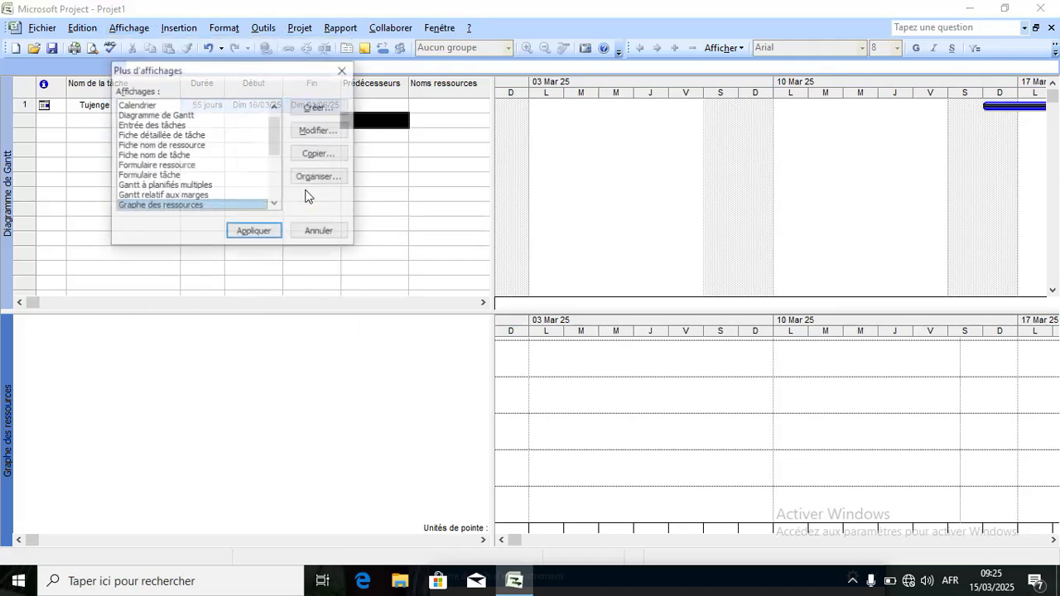
click(274, 204)
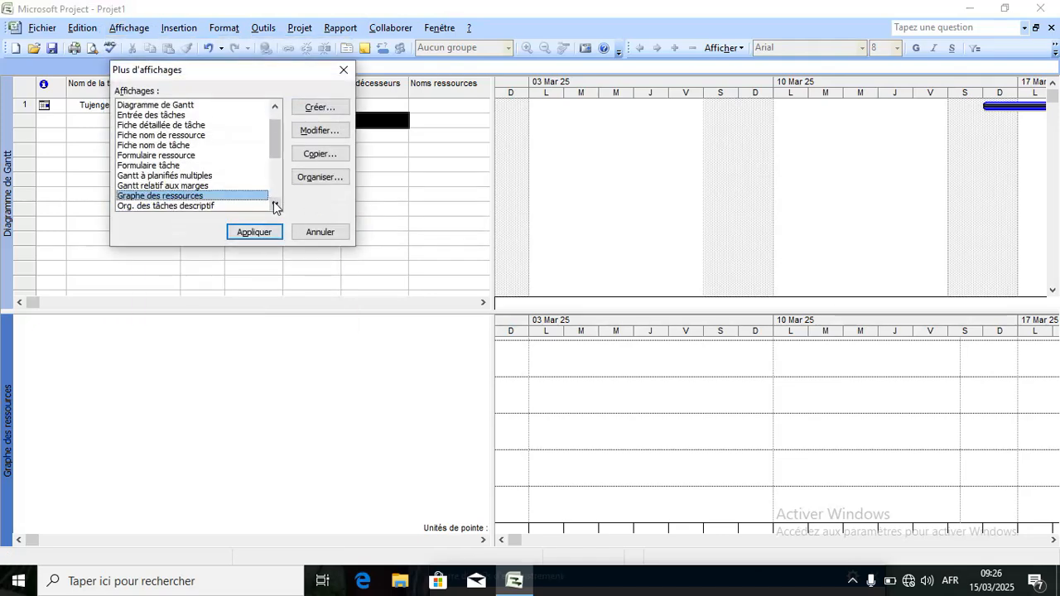
click(275, 205)
click(274, 204)
click(217, 187)
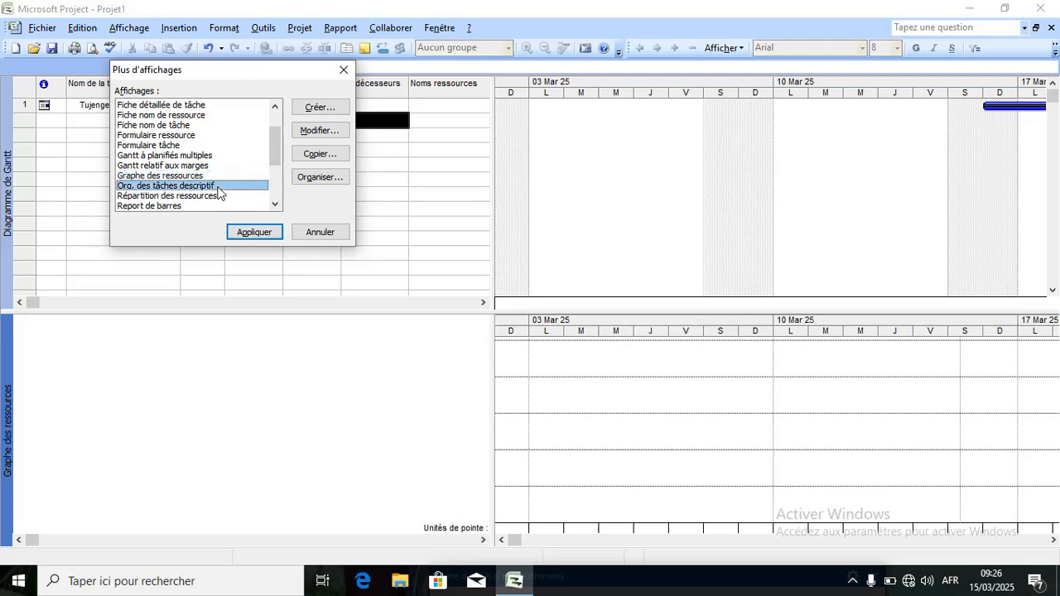
click(248, 234)
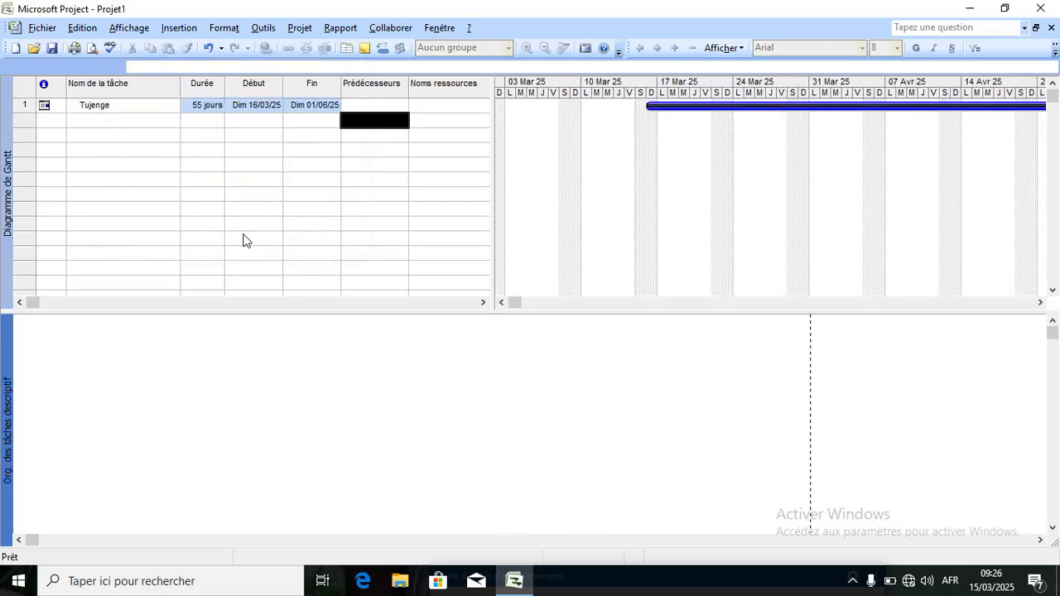
Put the empty Tableau des ressources sheet in the lower pane under Tujenge.
click(133, 28)
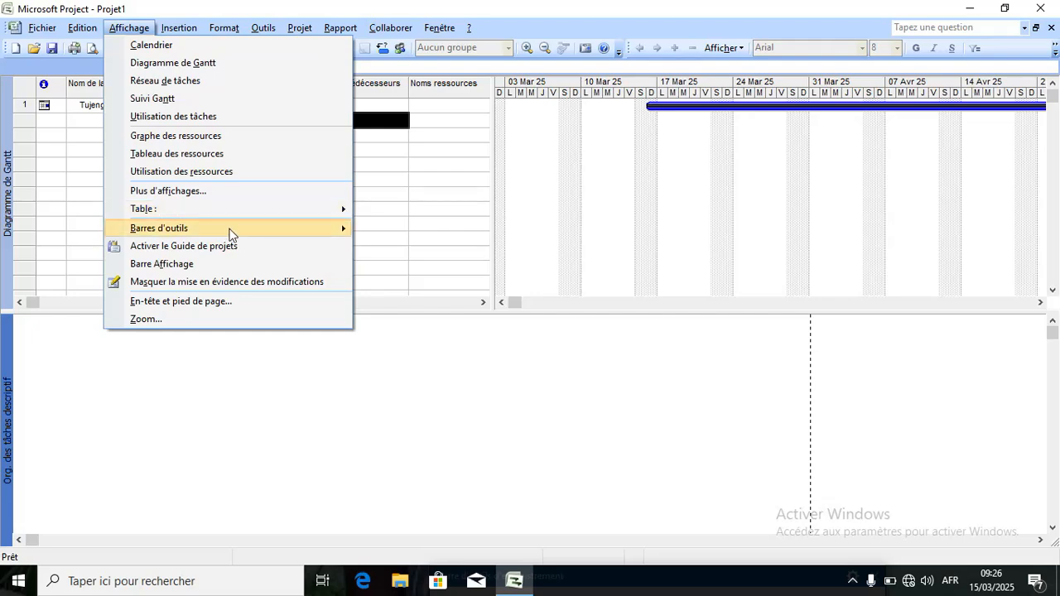
click(322, 191)
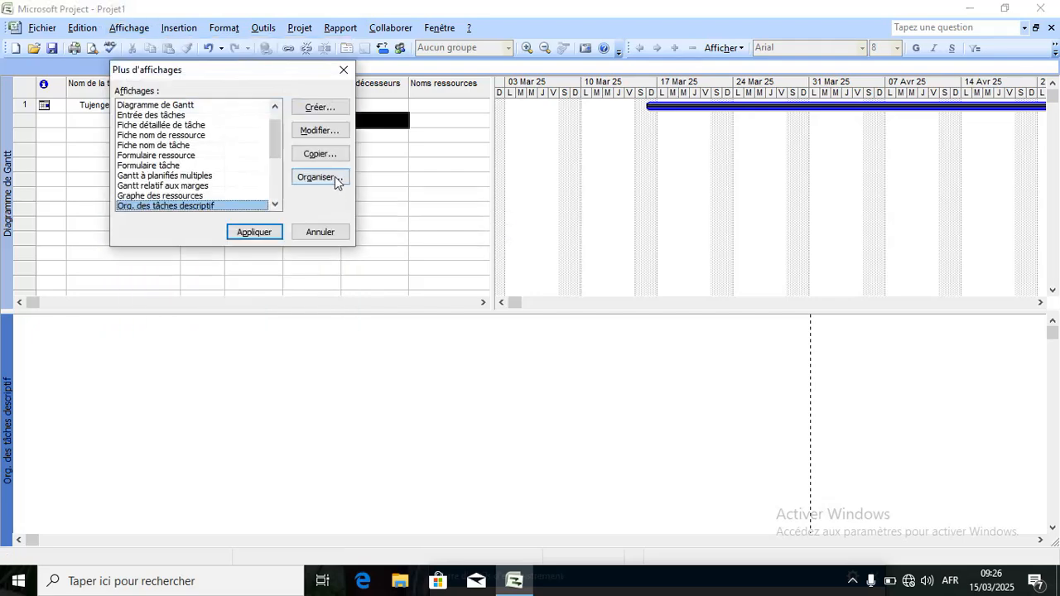
click(275, 204)
click(275, 204)
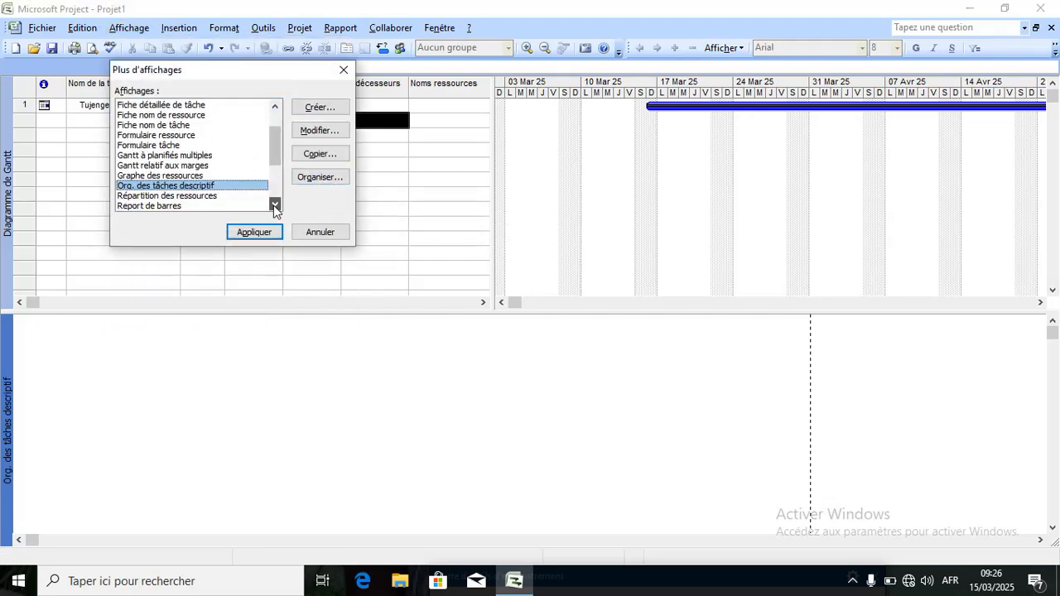
click(275, 205)
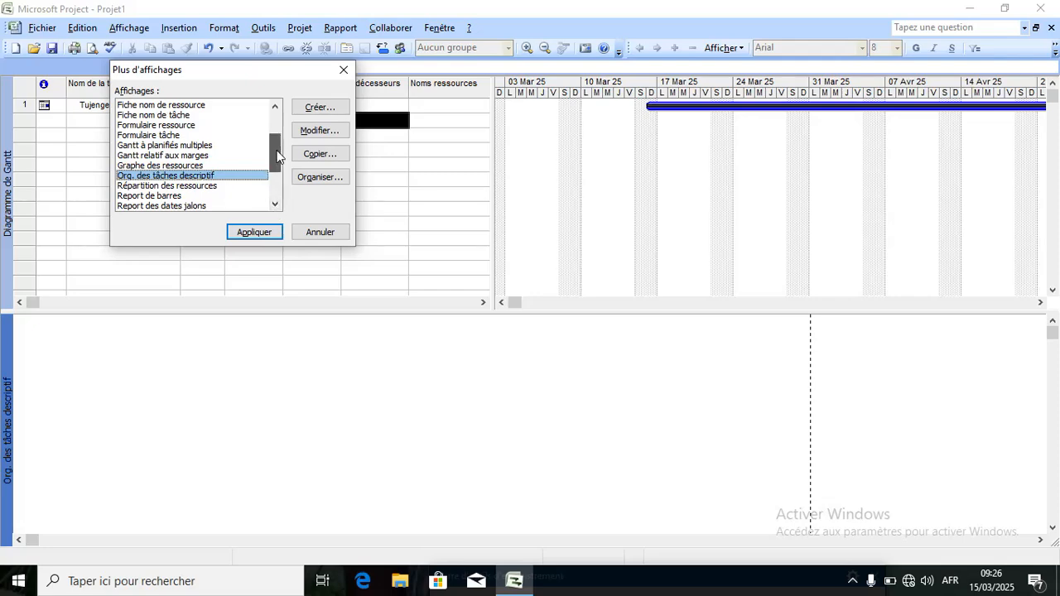
drag(277, 156, 277, 175)
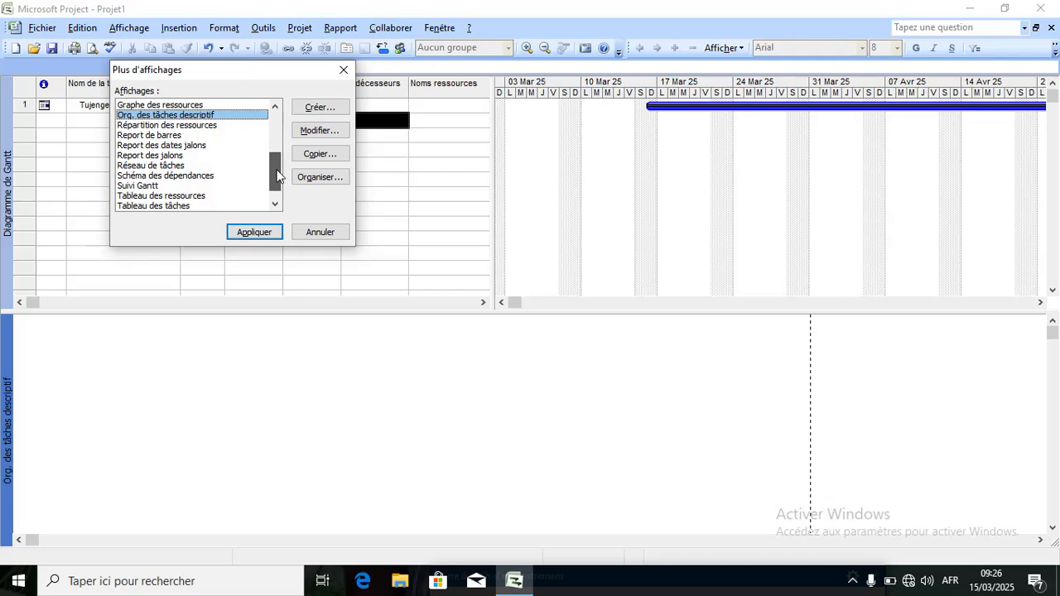
drag(277, 176, 275, 195)
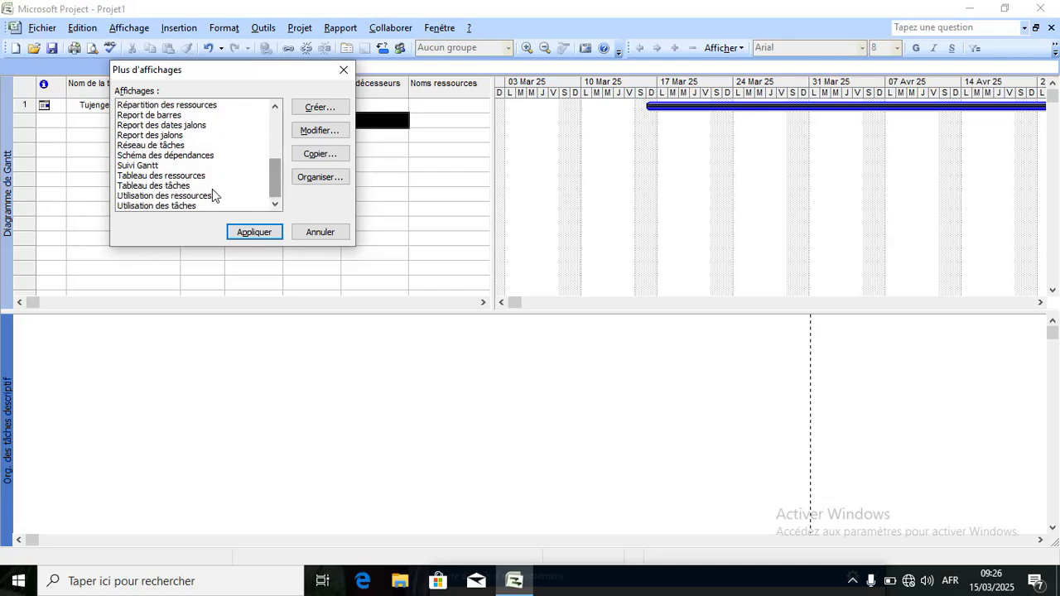
click(189, 177)
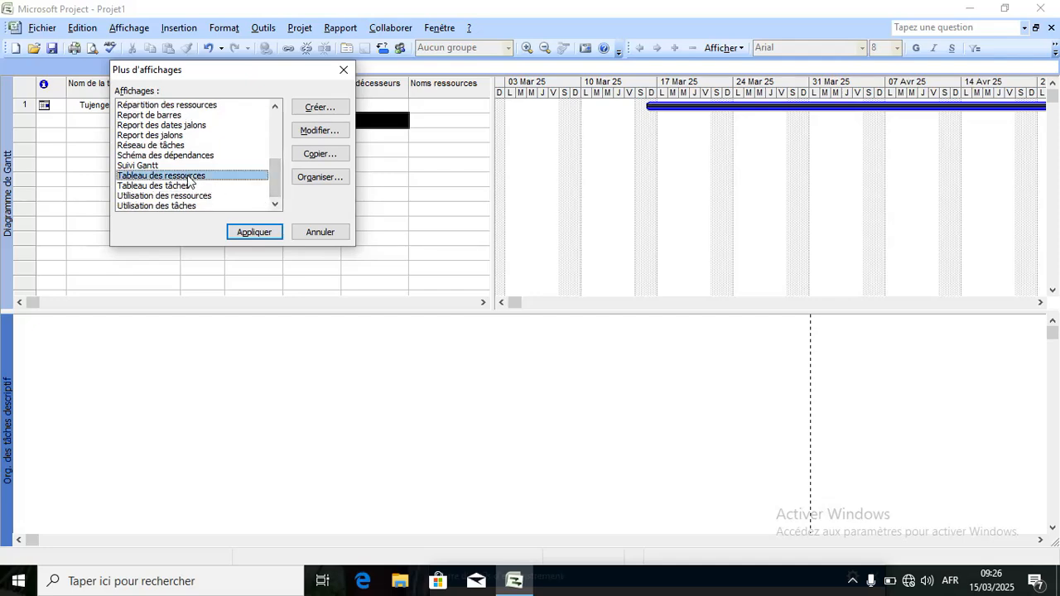
click(253, 232)
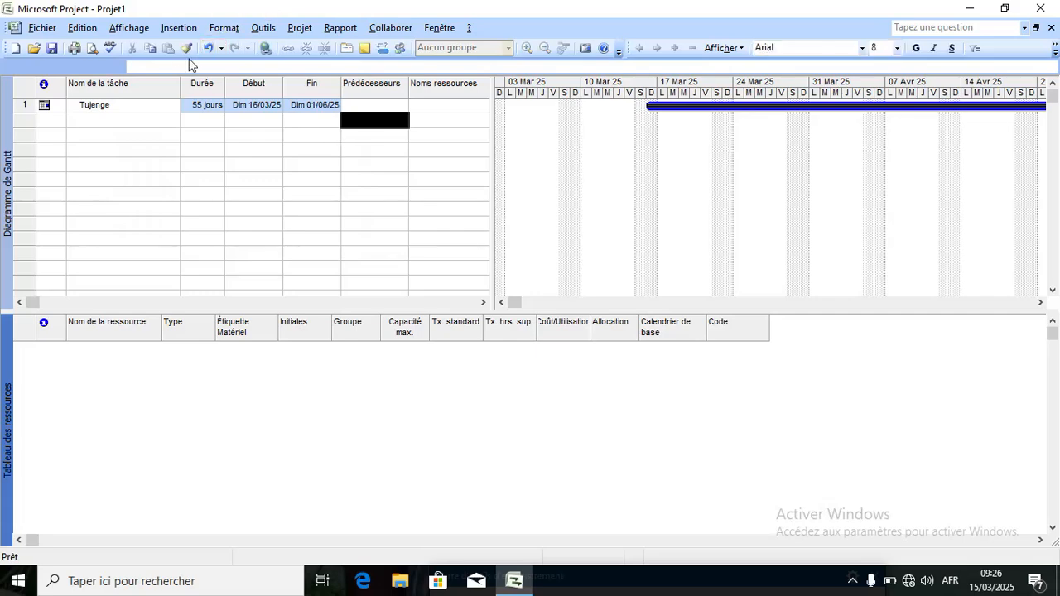
click(131, 28)
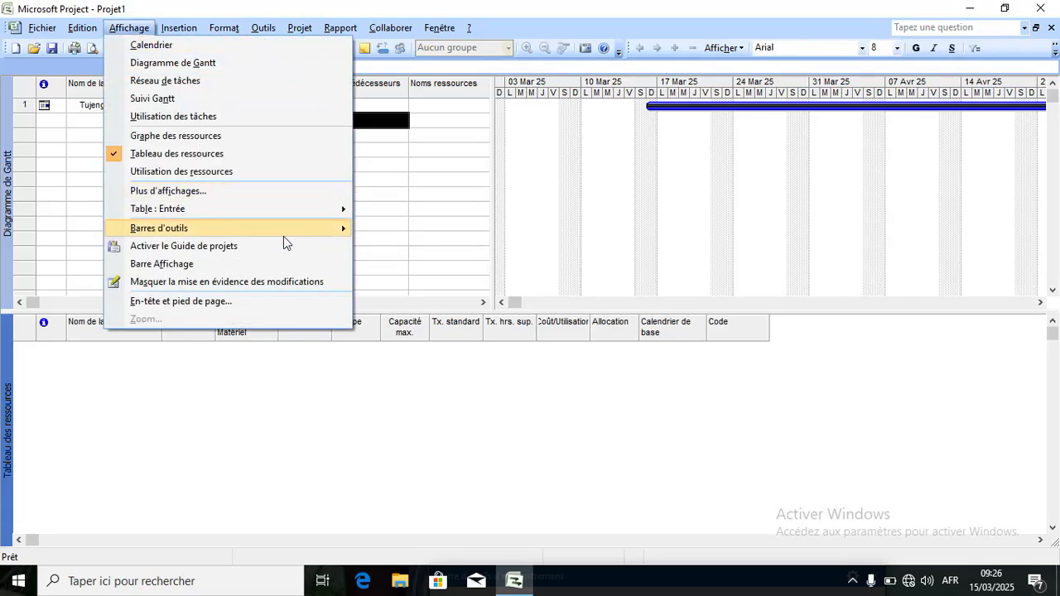
mouse_move(275, 207)
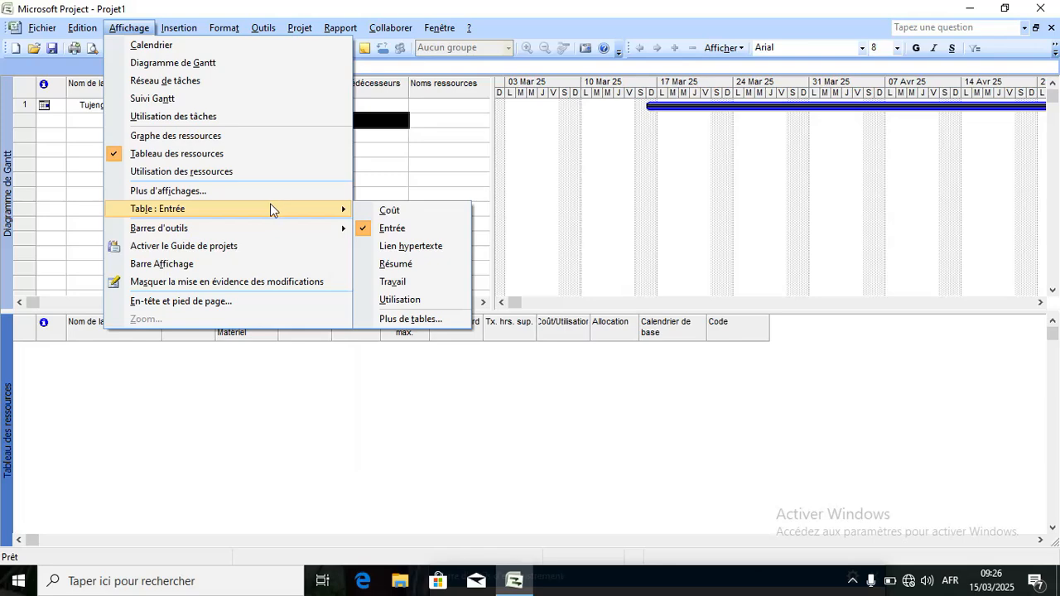
click(273, 191)
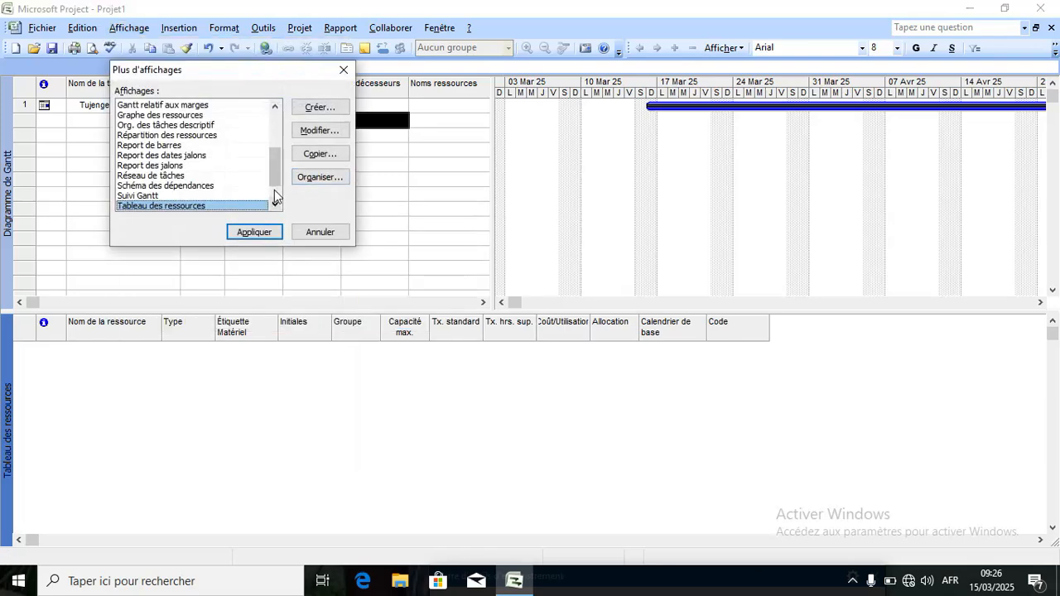
scroll(277, 203, down, 1)
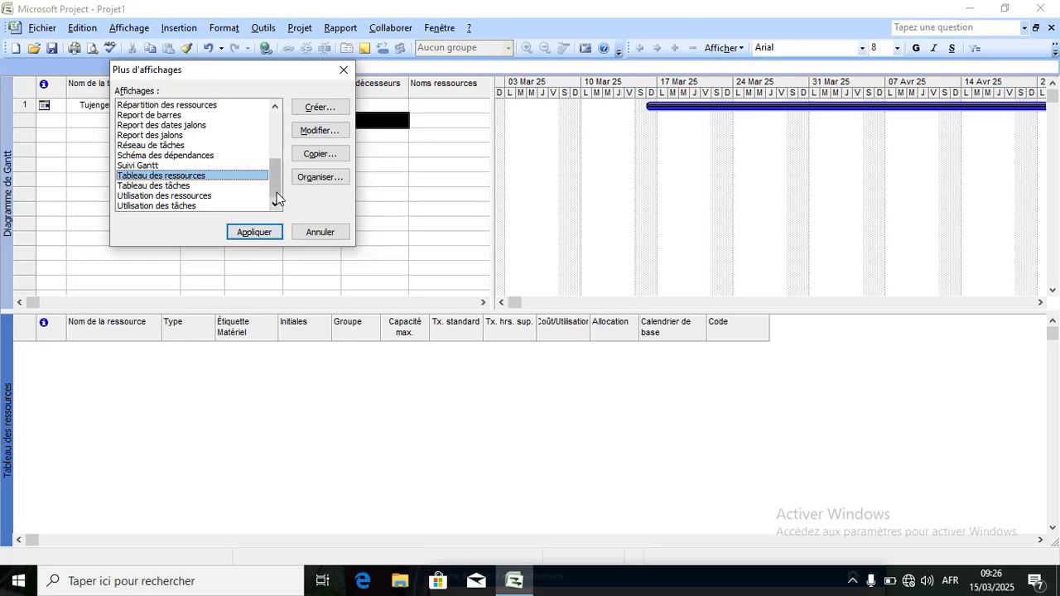
drag(276, 197, 280, 140)
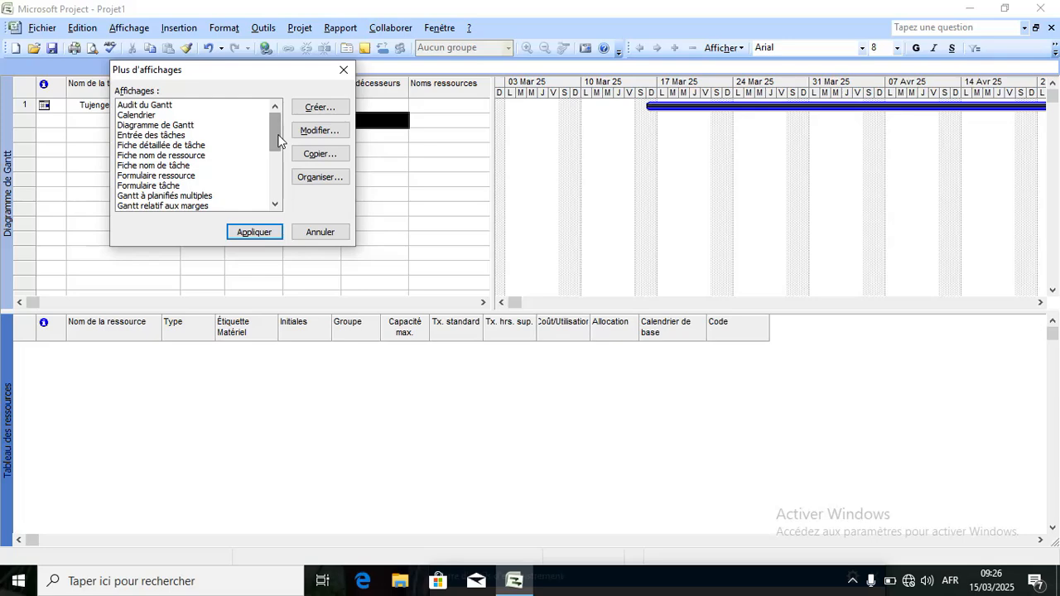
click(258, 233)
click(126, 28)
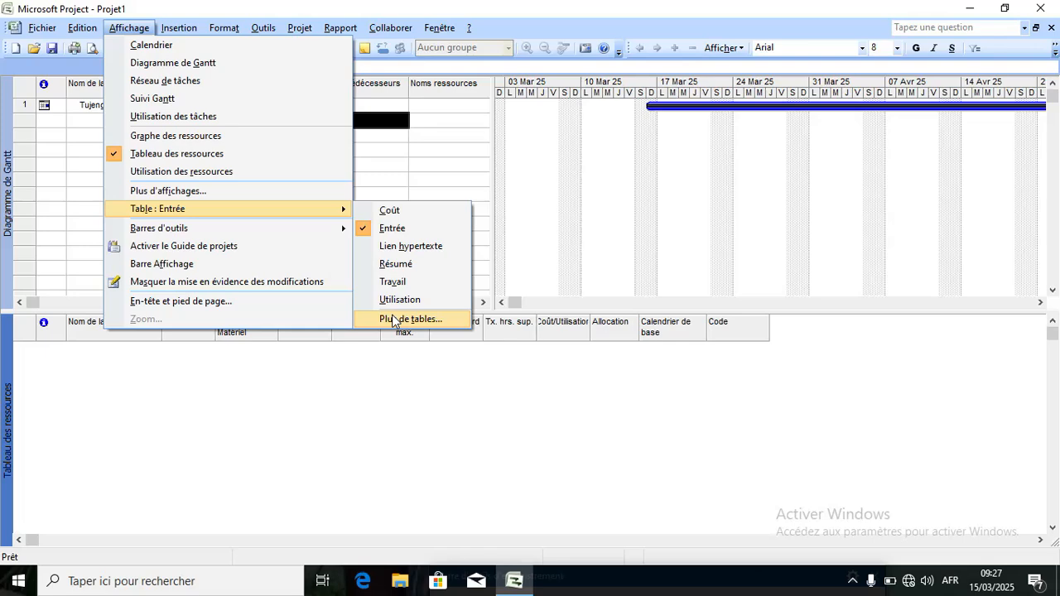
Display the Visual Basic toolbar from the Barres d'outils submenu.
mouse_move(303, 228)
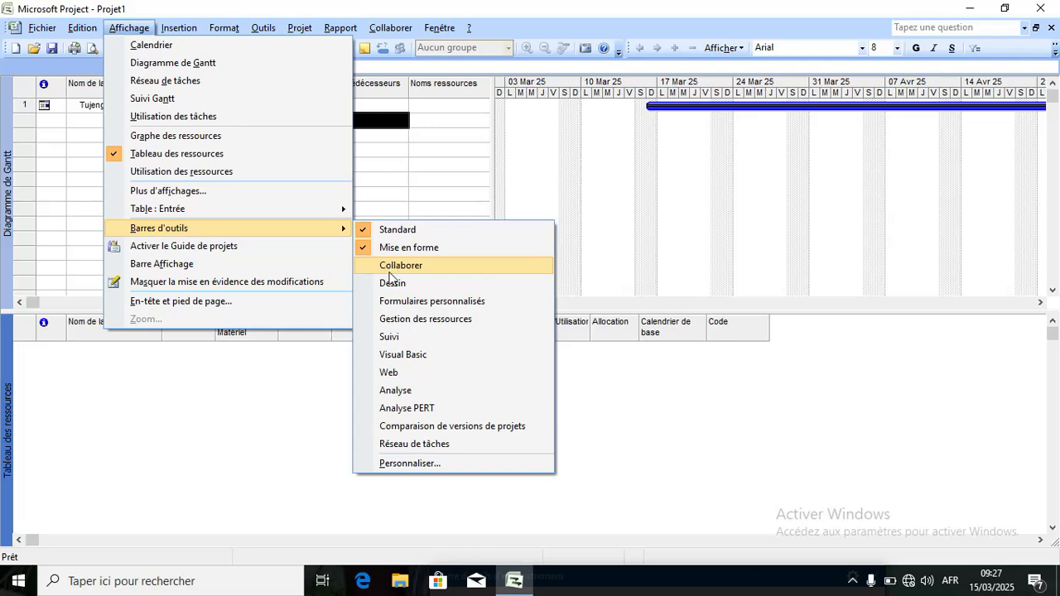
click(395, 354)
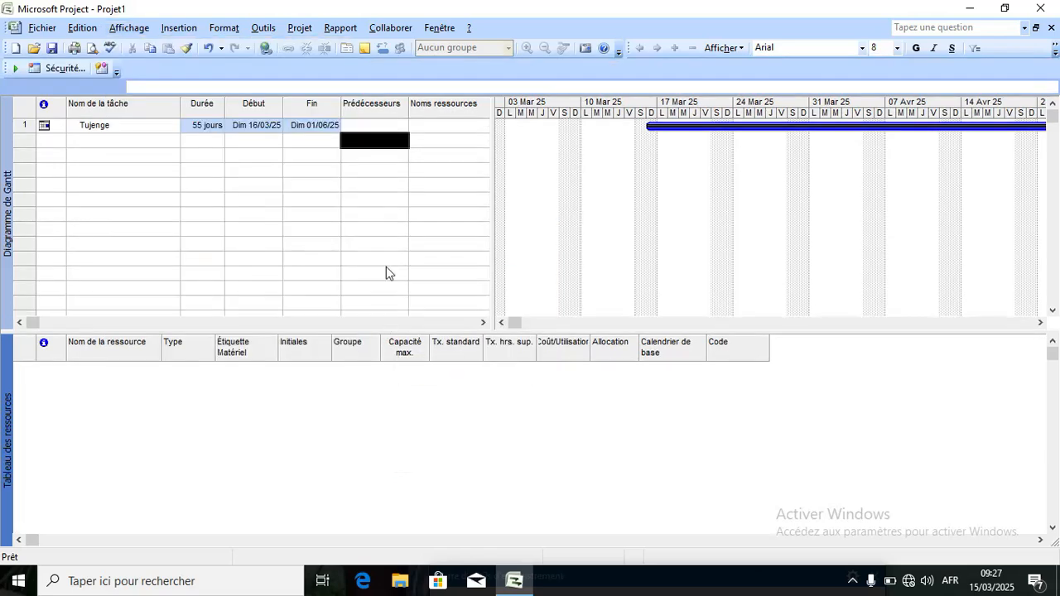
Glance at the view catalogue, then turn on Activer le Guide de projets.
click(134, 28)
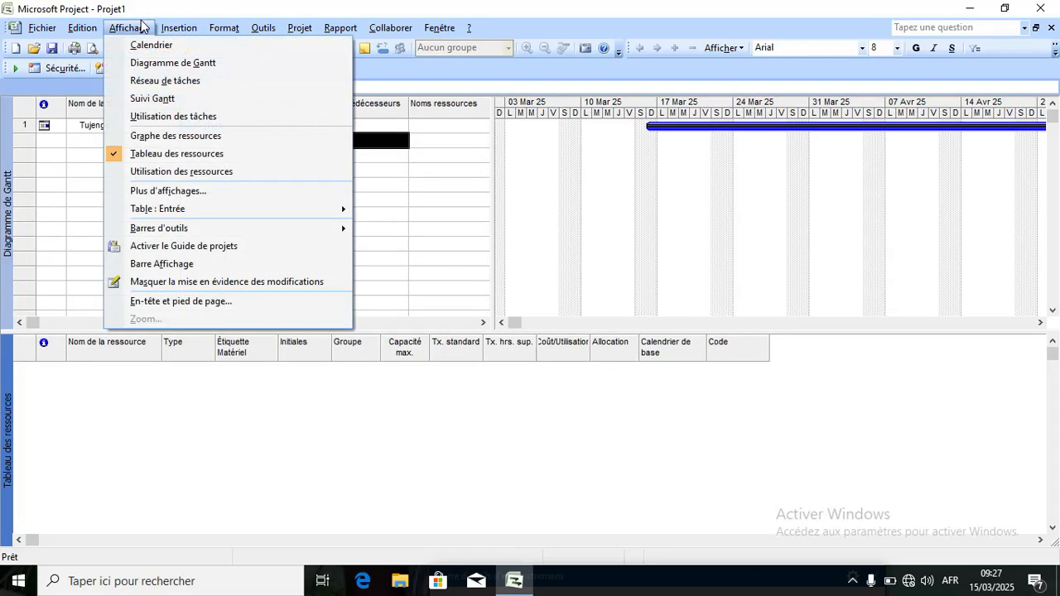
click(168, 199)
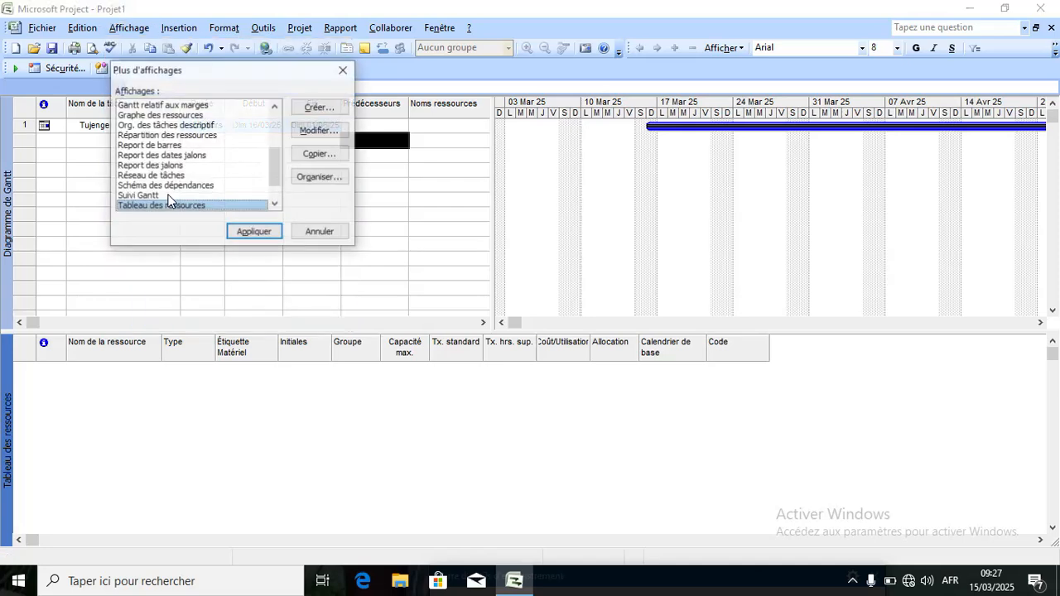
click(341, 71)
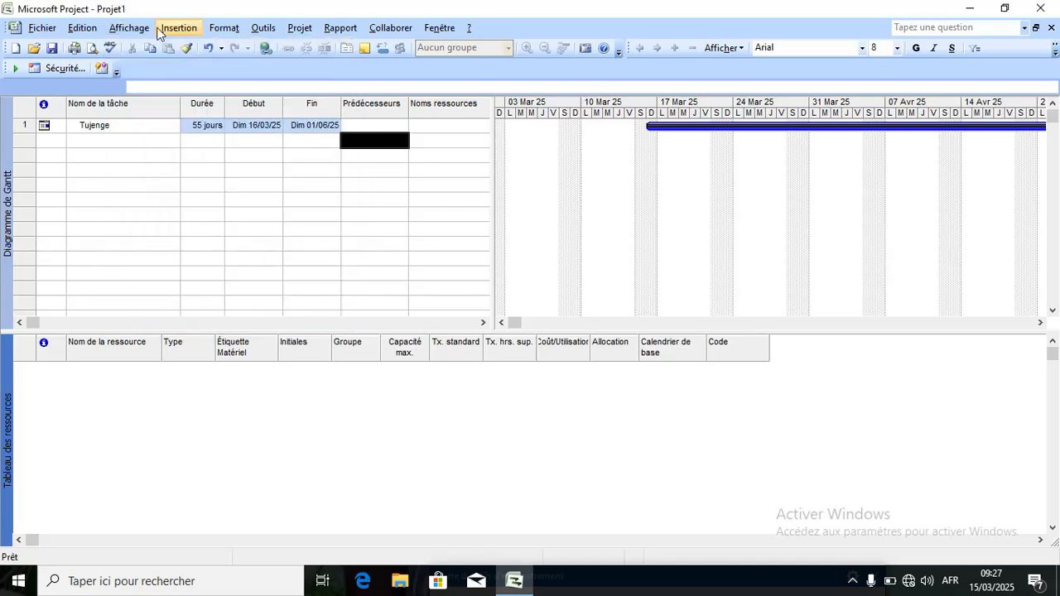
click(133, 28)
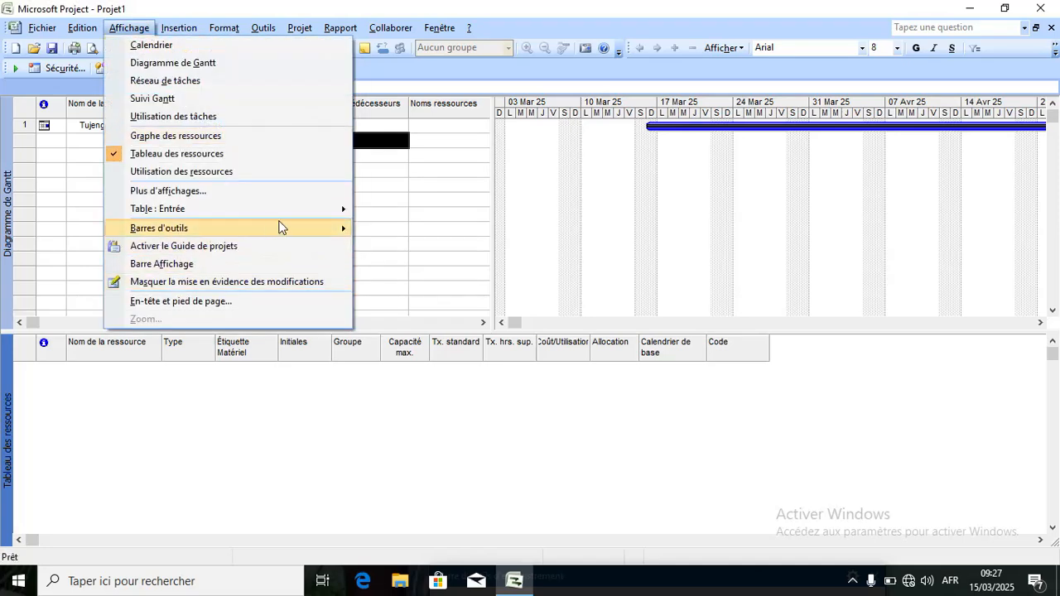
mouse_move(335, 234)
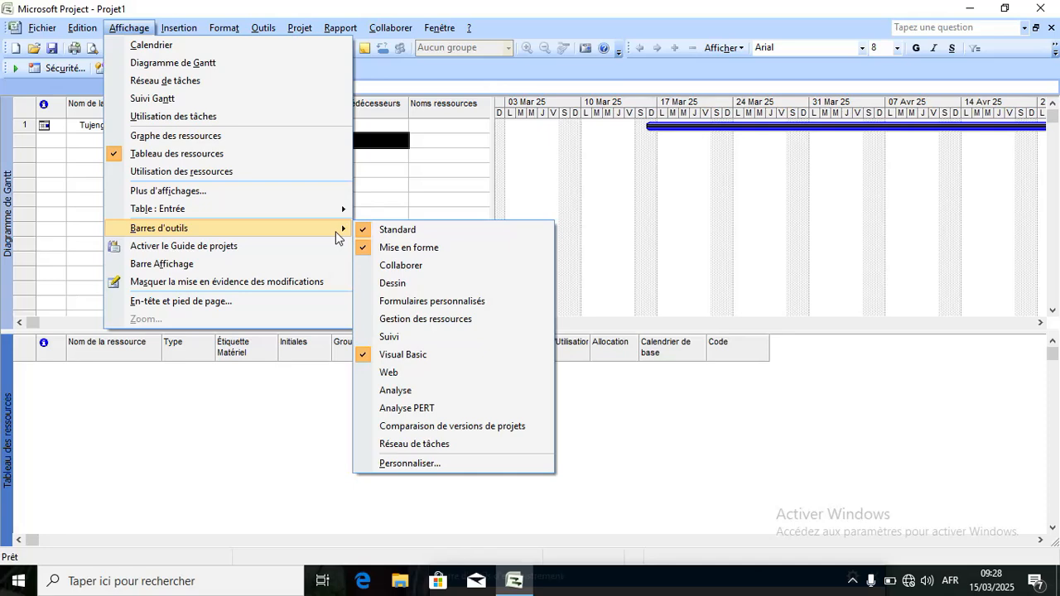
click(296, 245)
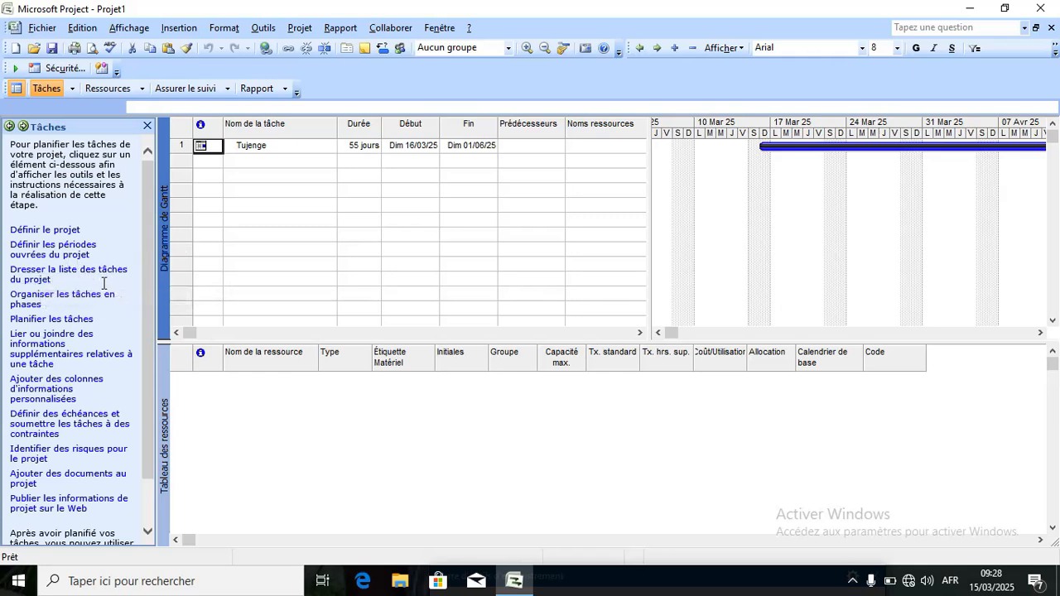
Scroll through the Tâches guide pane's planning steps, from Définir le projet onward.
click(150, 253)
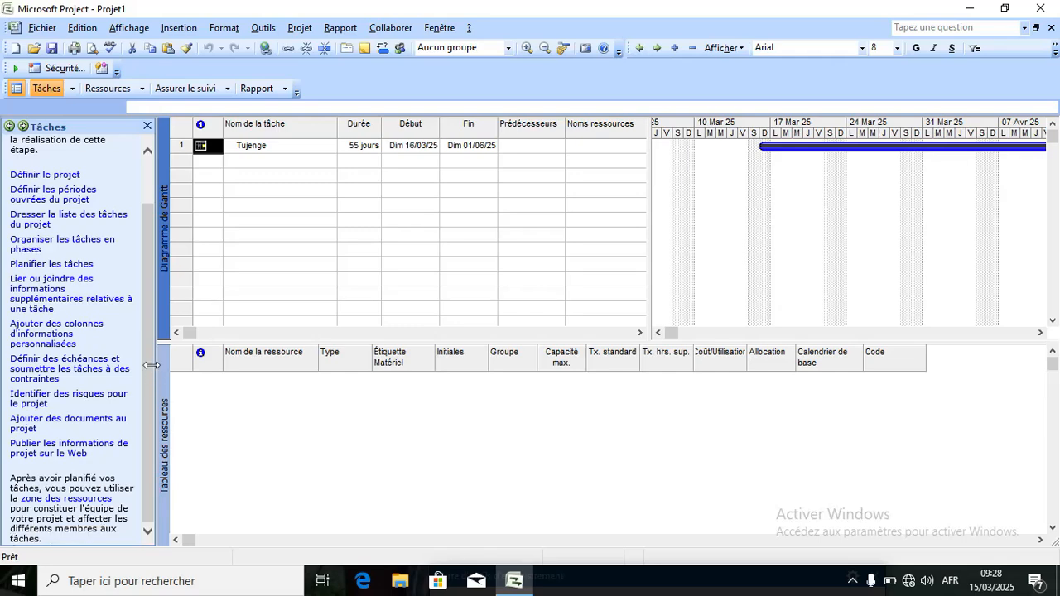
scroll(152, 365, up, 2)
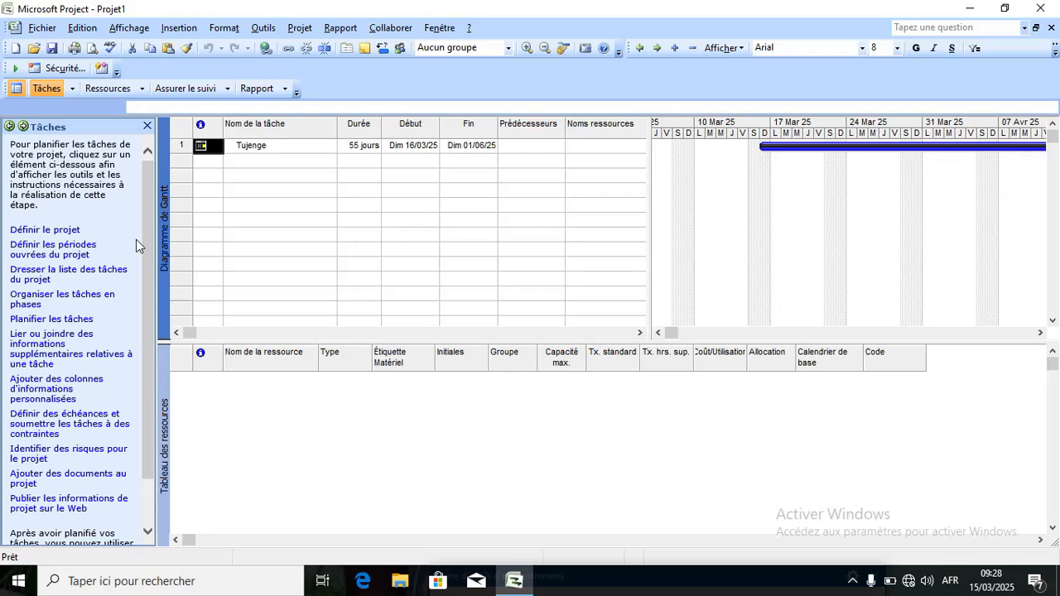
click(123, 28)
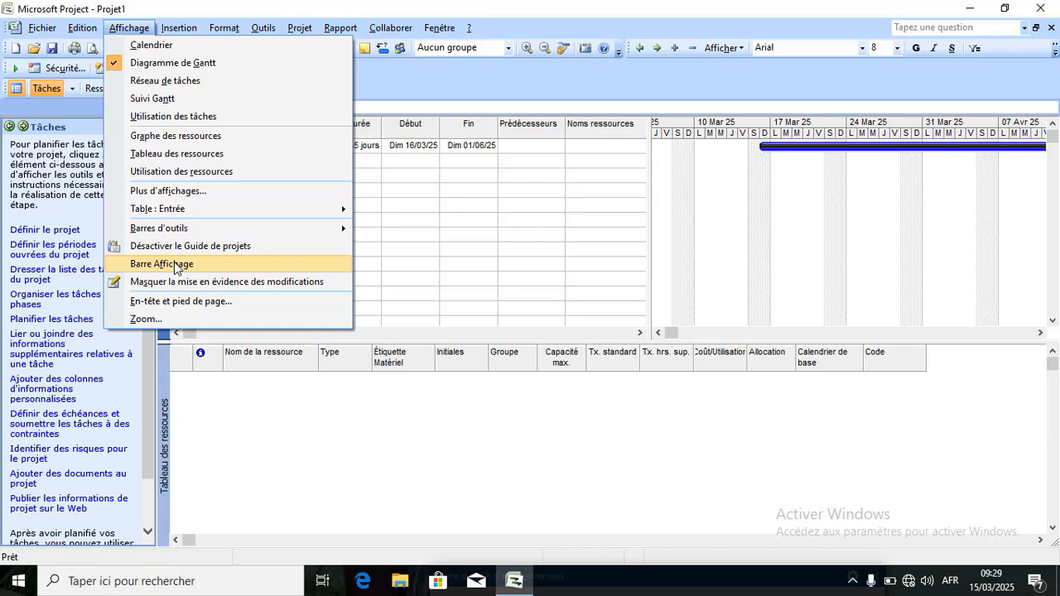
Show the Barre Affichage and scroll it down to reveal Plus d'affichages.
click(174, 263)
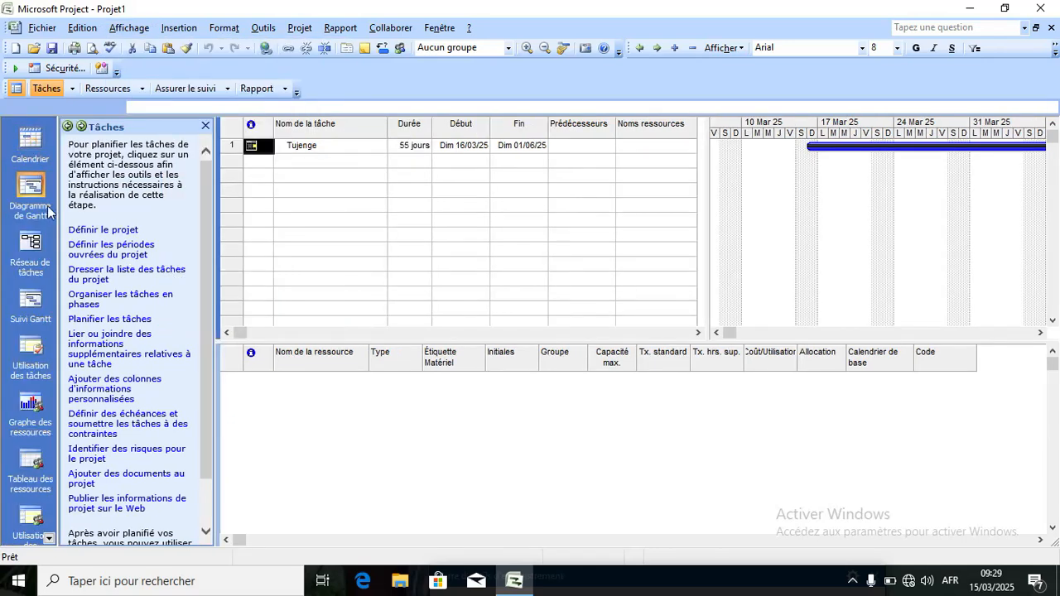
scroll(210, 328, down, 2)
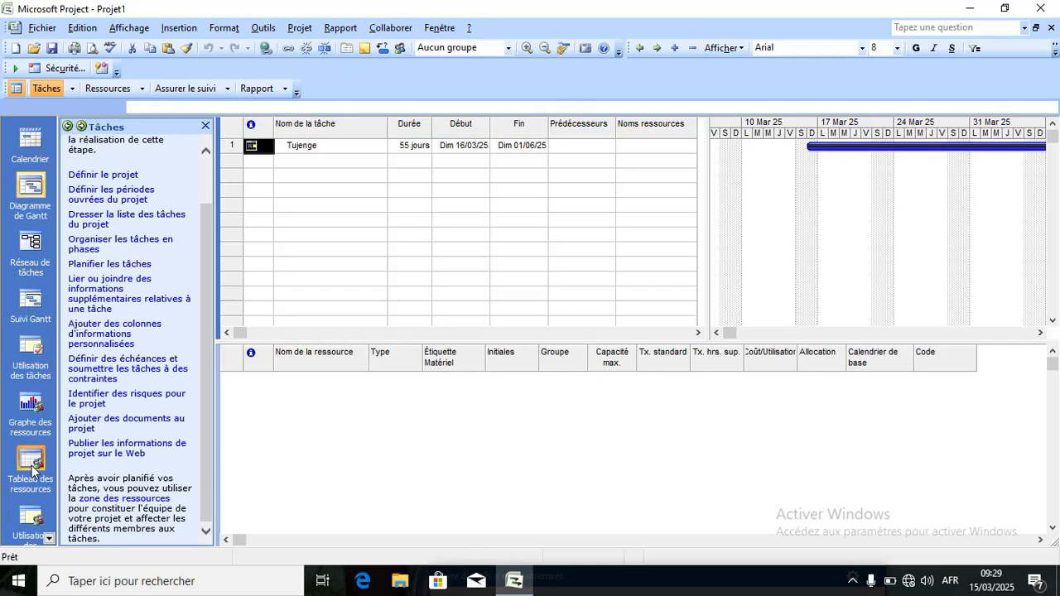
click(50, 538)
click(49, 539)
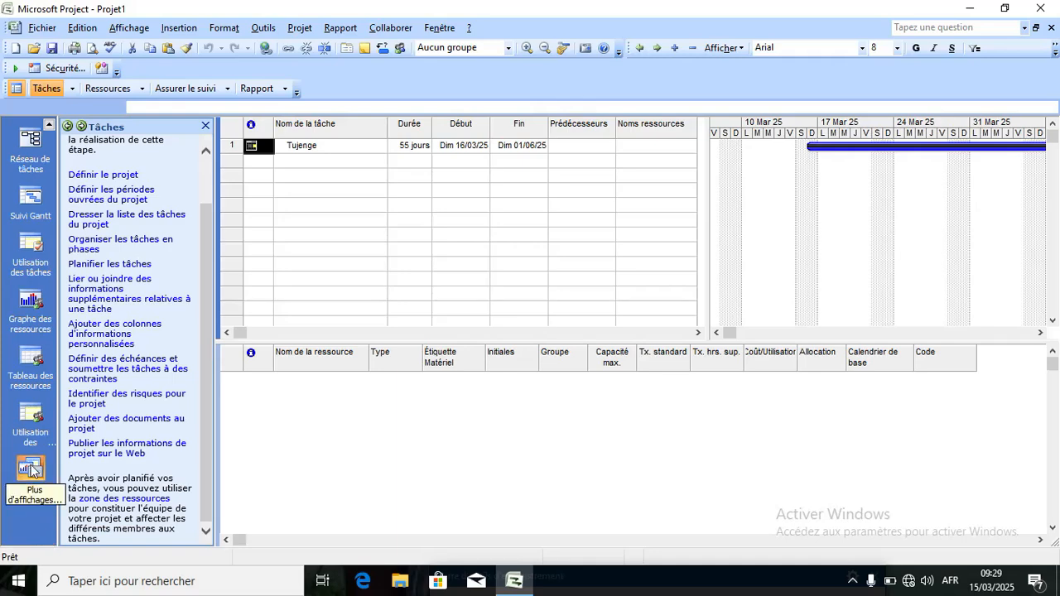
click(131, 33)
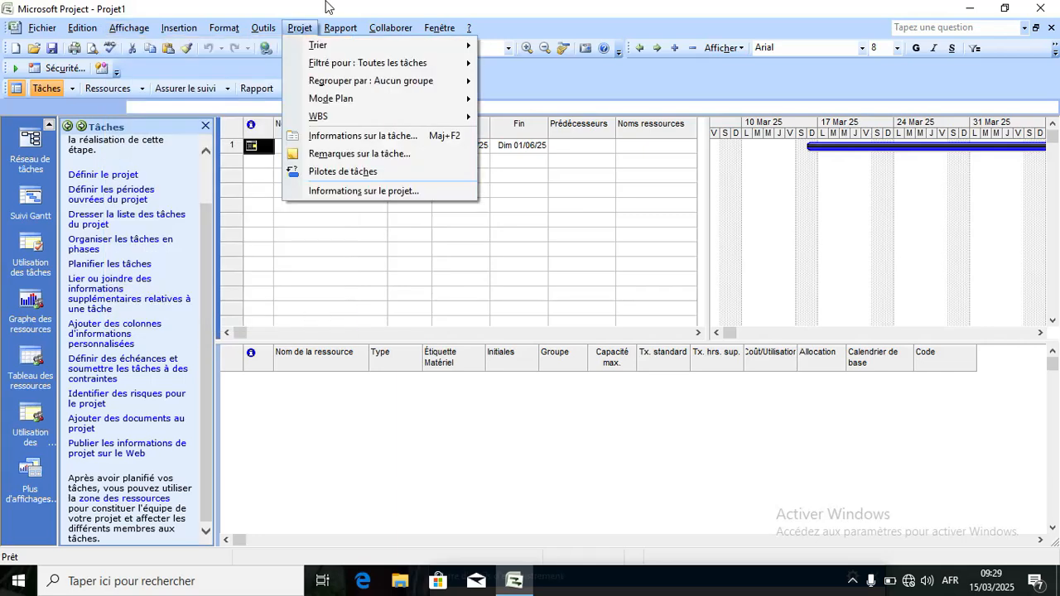
Look through the Projet and Affichage menus, ending on the Insertion menu.
mouse_move(180, 31)
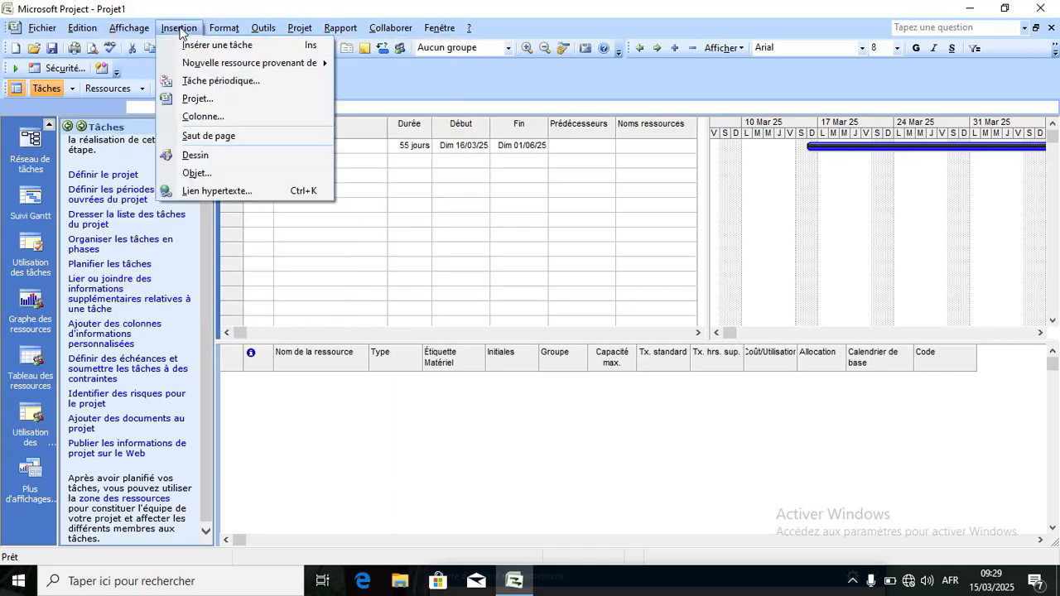
mouse_move(127, 31)
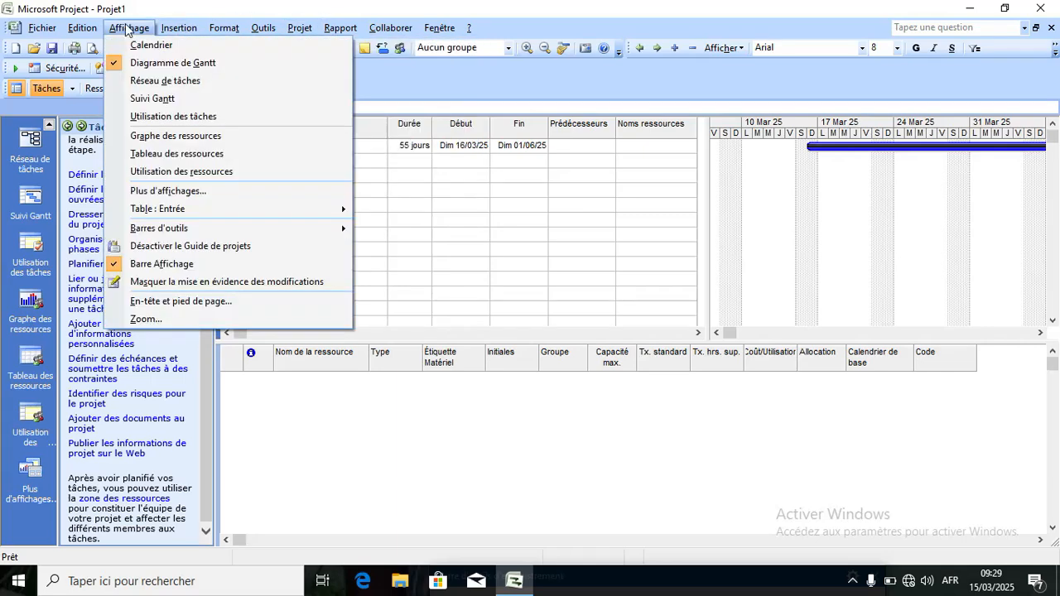
click(176, 31)
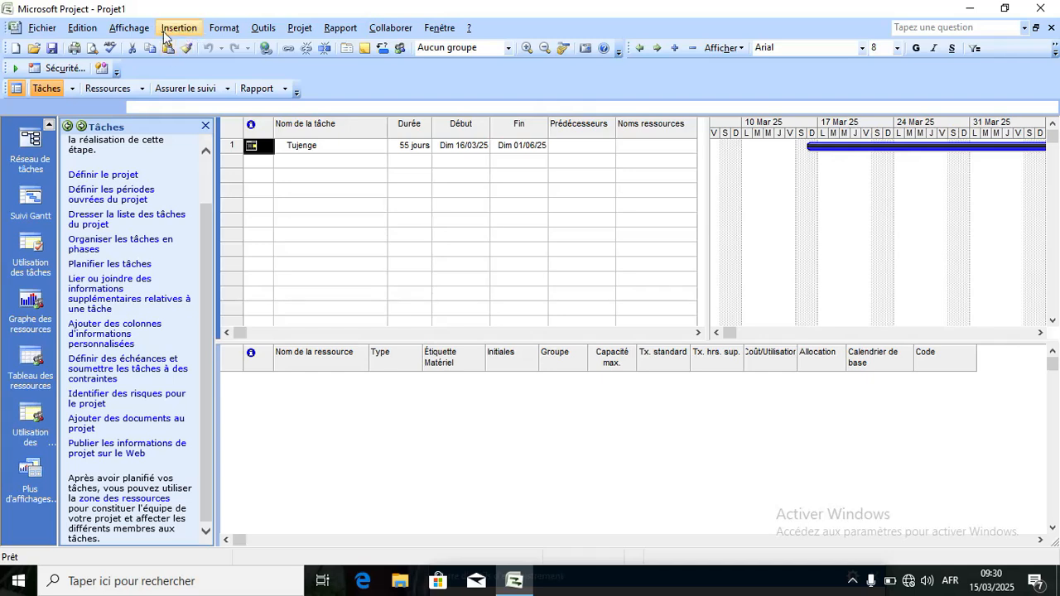
click(176, 29)
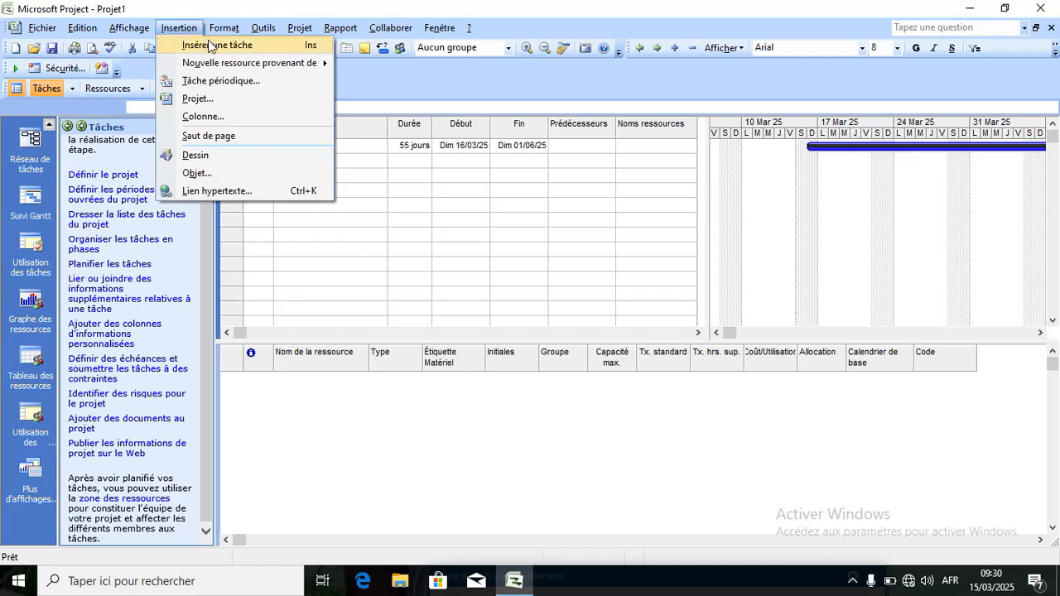
Insert a blank task in row 1 above Tujenge and select an empty task name cell.
click(209, 45)
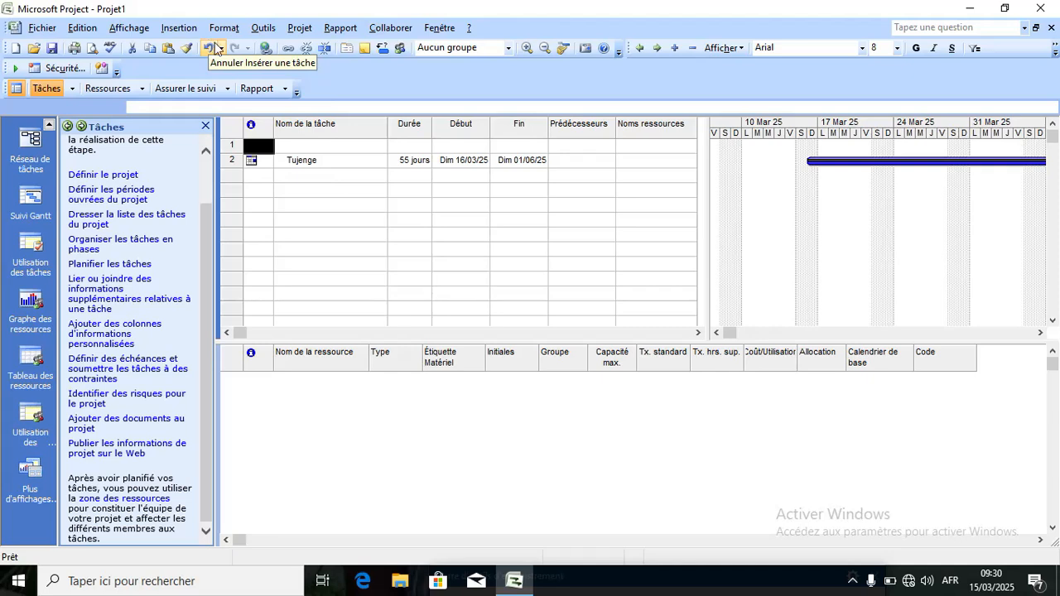
click(296, 176)
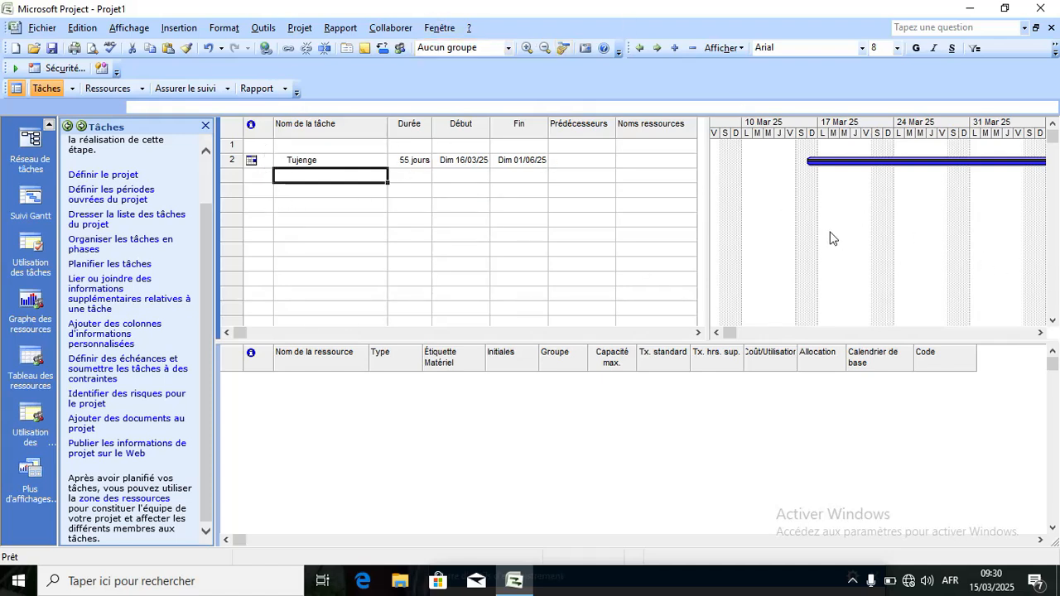
click(176, 30)
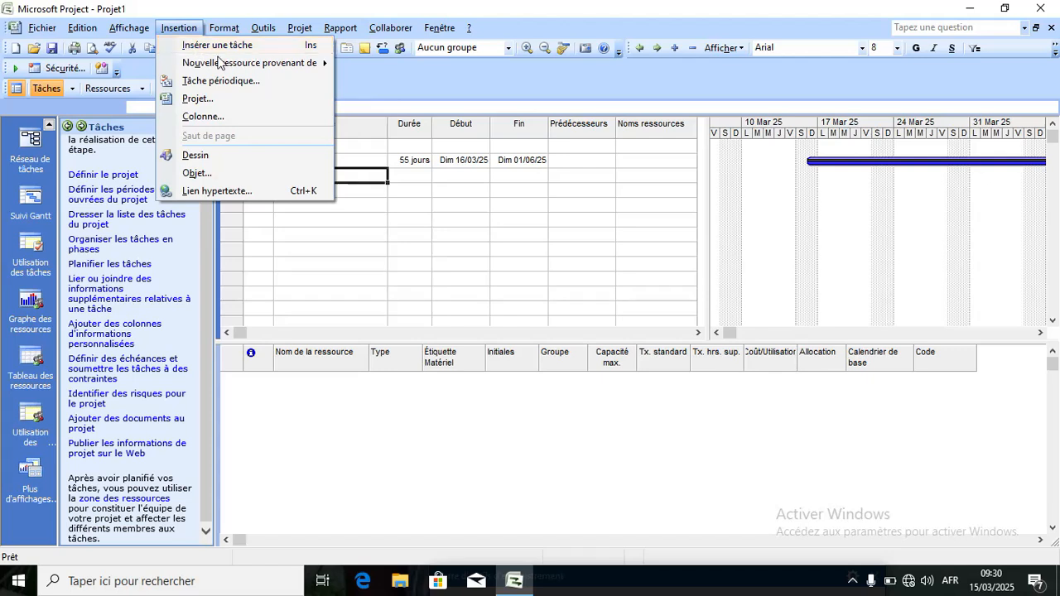
mouse_move(261, 63)
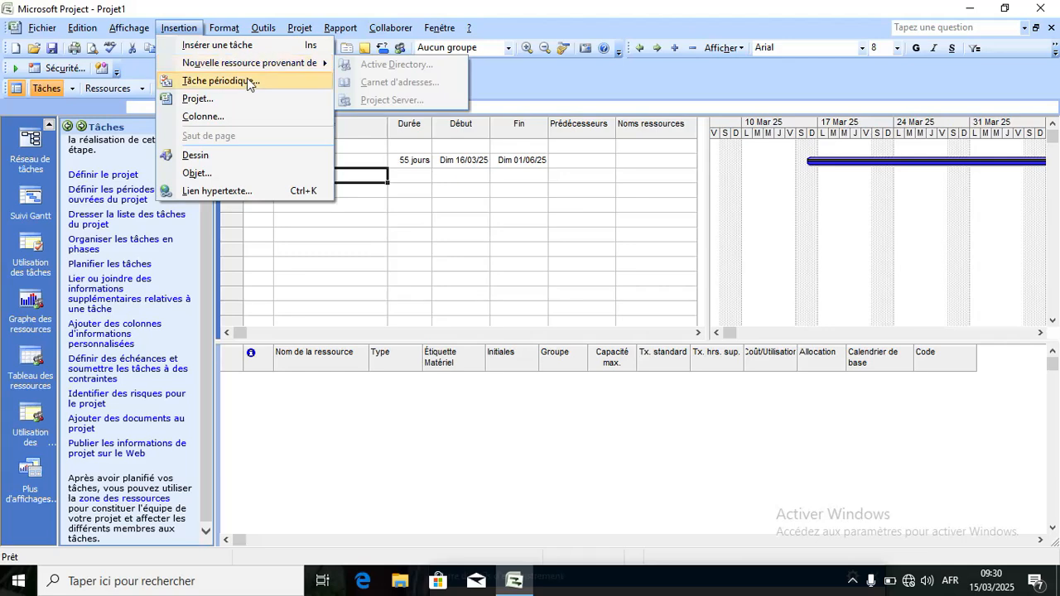
Start a weekly recurring task (Sam 15/03/25 to Dim 01/06/25) and focus its name field.
click(247, 81)
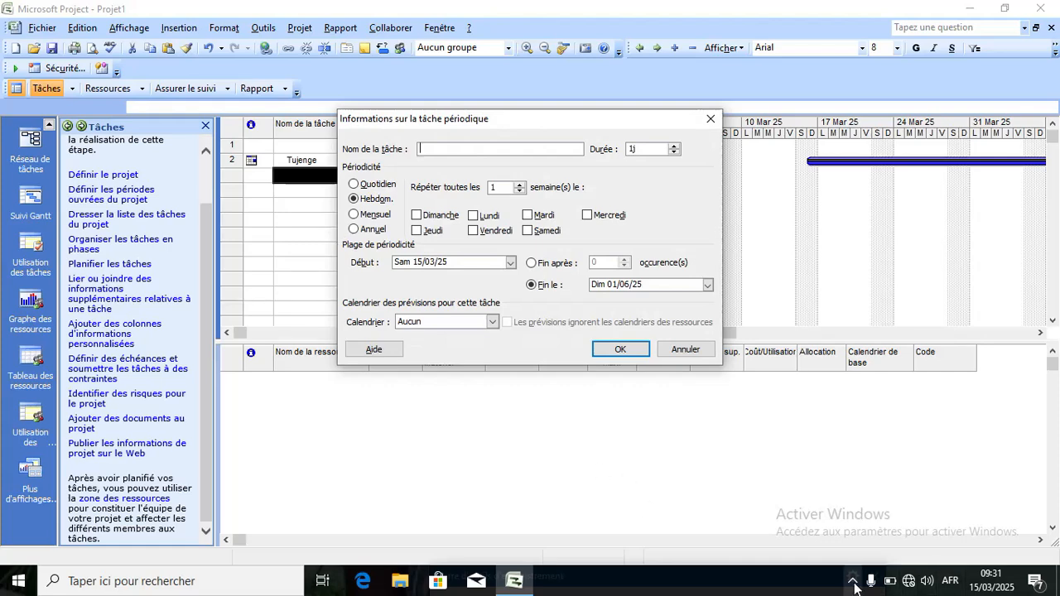
click(853, 580)
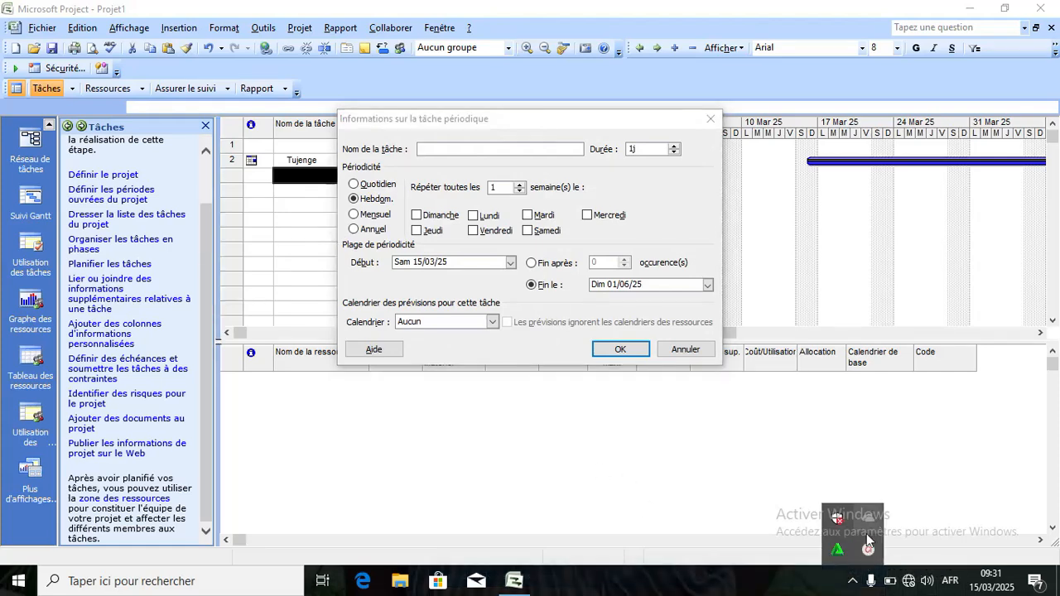
click(868, 549)
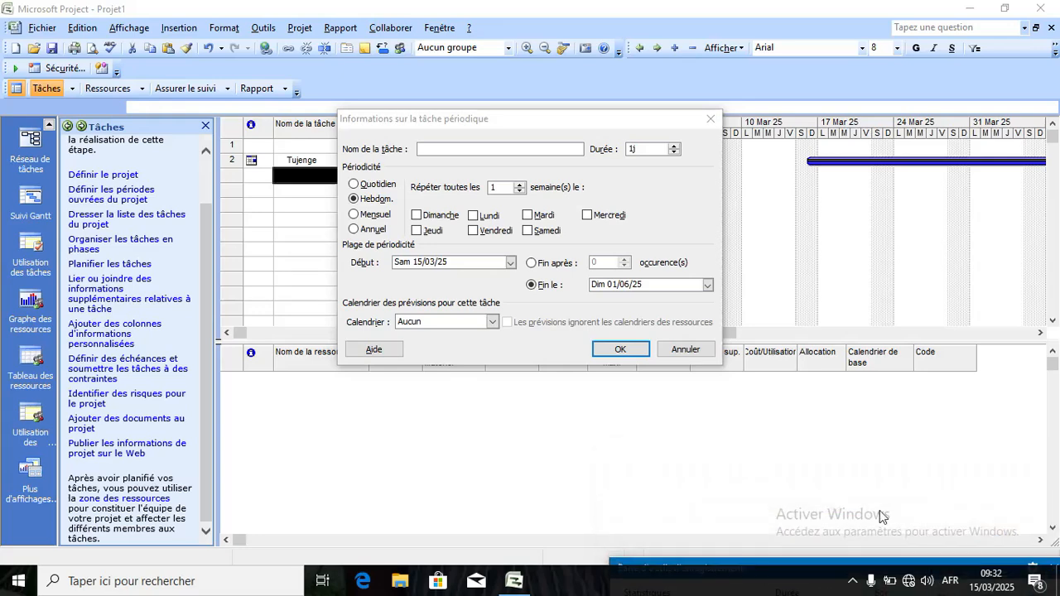
click(489, 125)
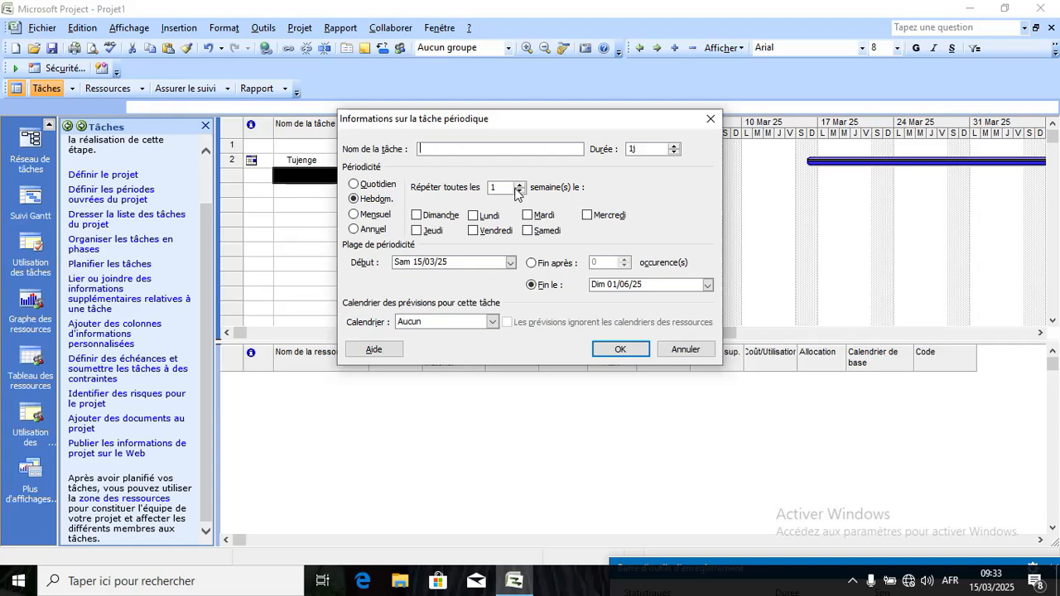
Try a 9-week repeat interval, dismiss the weekday warning, and close the recurring-task dialog unsaved.
click(520, 184)
click(520, 184)
click(520, 184)
click(520, 184)
click(520, 185)
click(620, 350)
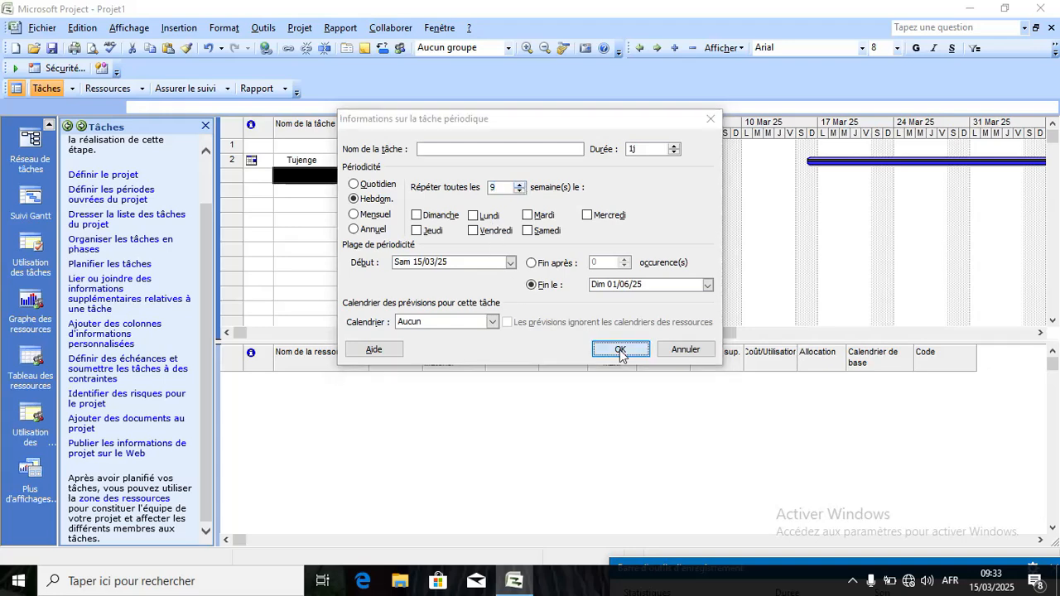
click(535, 333)
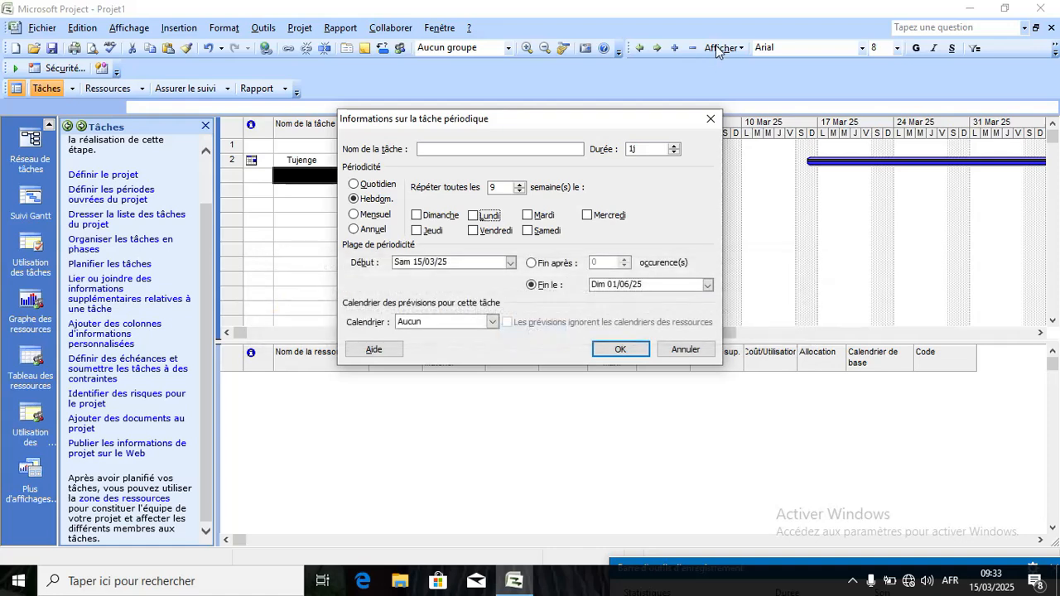
click(710, 121)
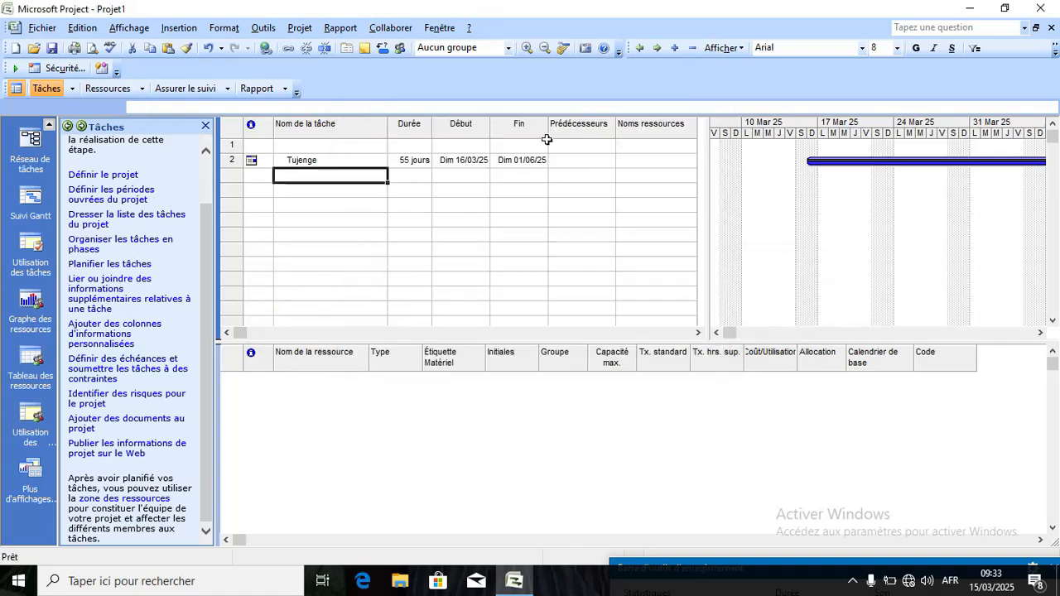
click(192, 30)
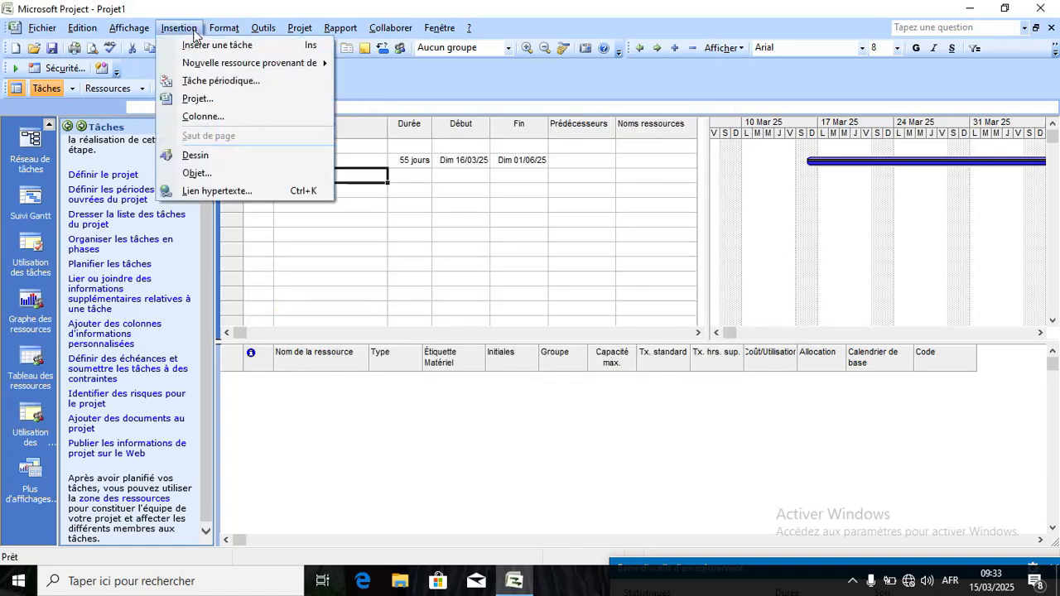
click(206, 99)
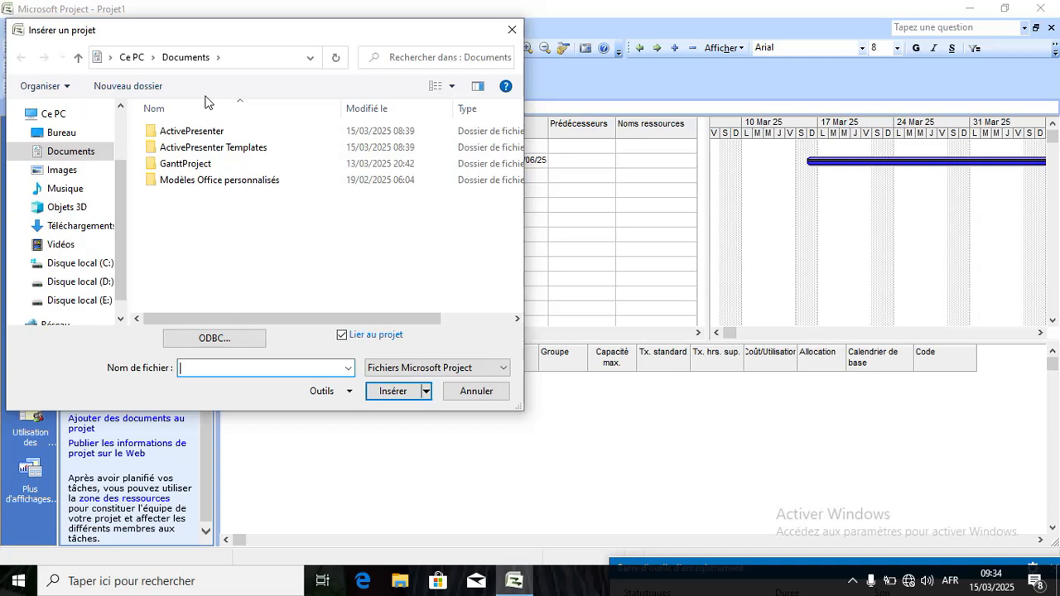
click(511, 32)
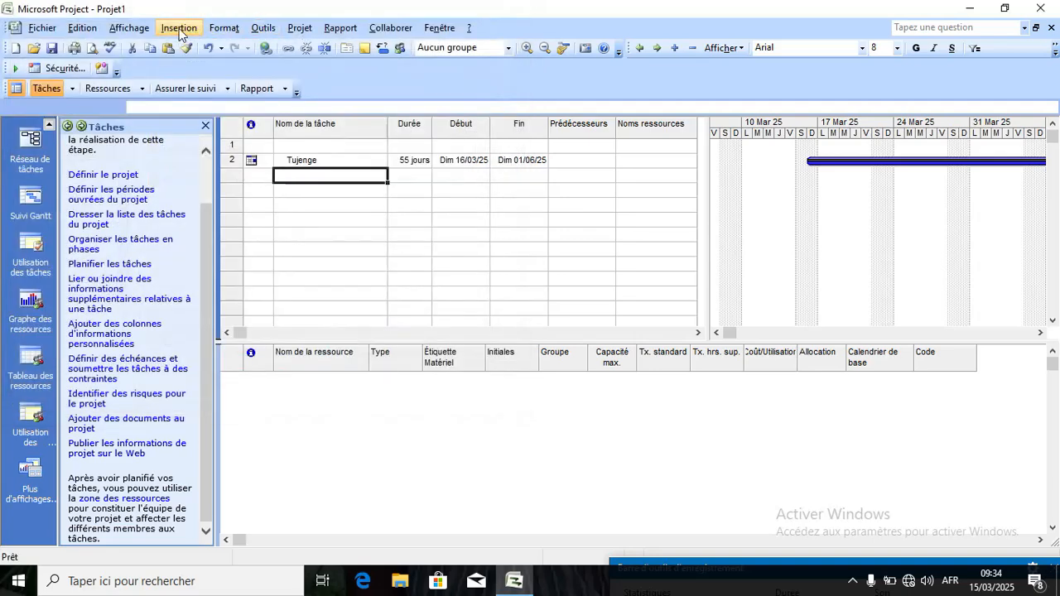
click(179, 30)
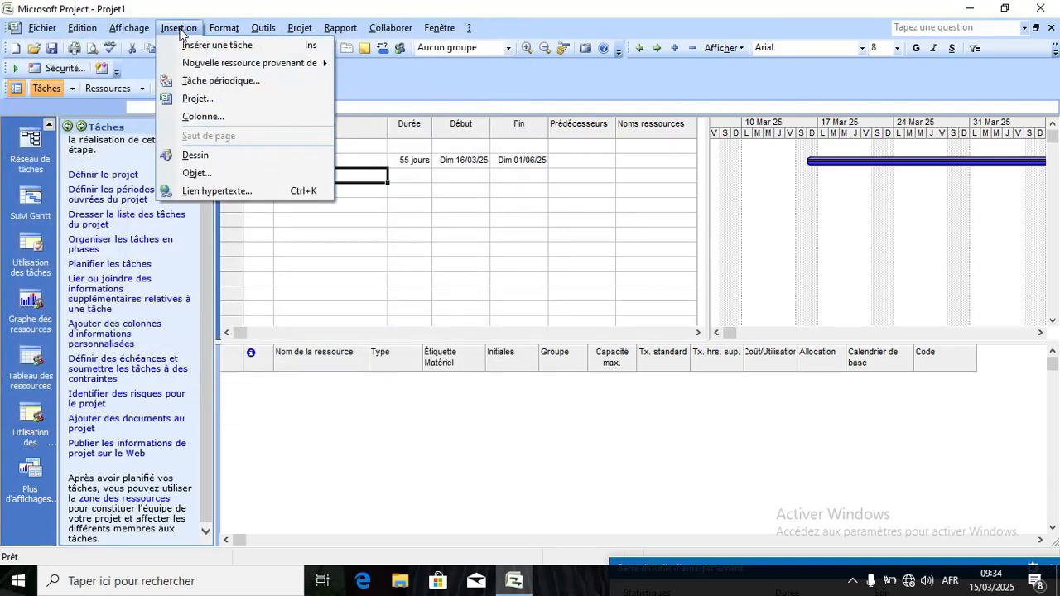
click(195, 98)
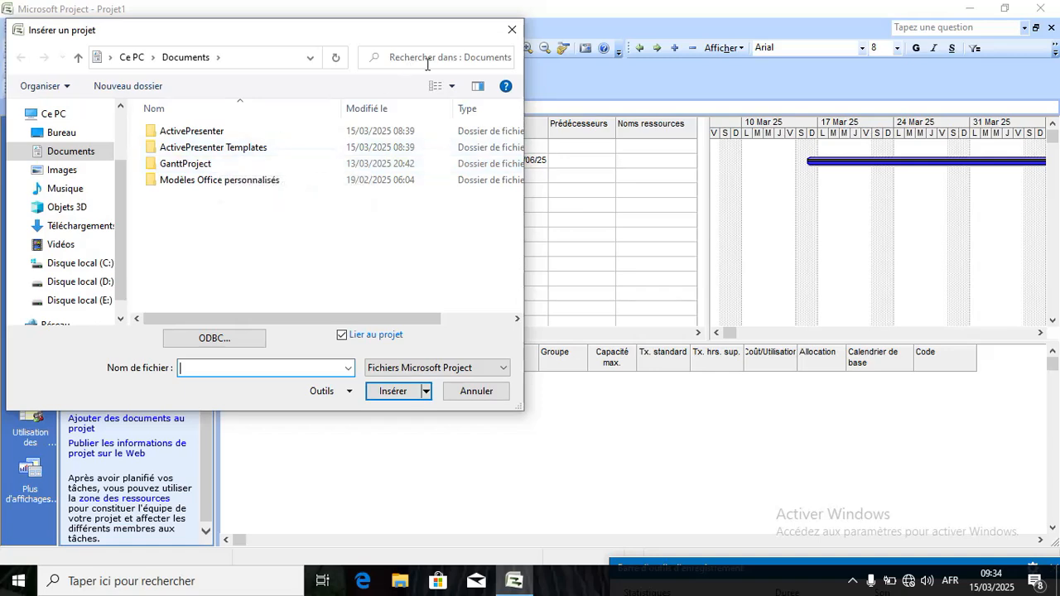
click(511, 31)
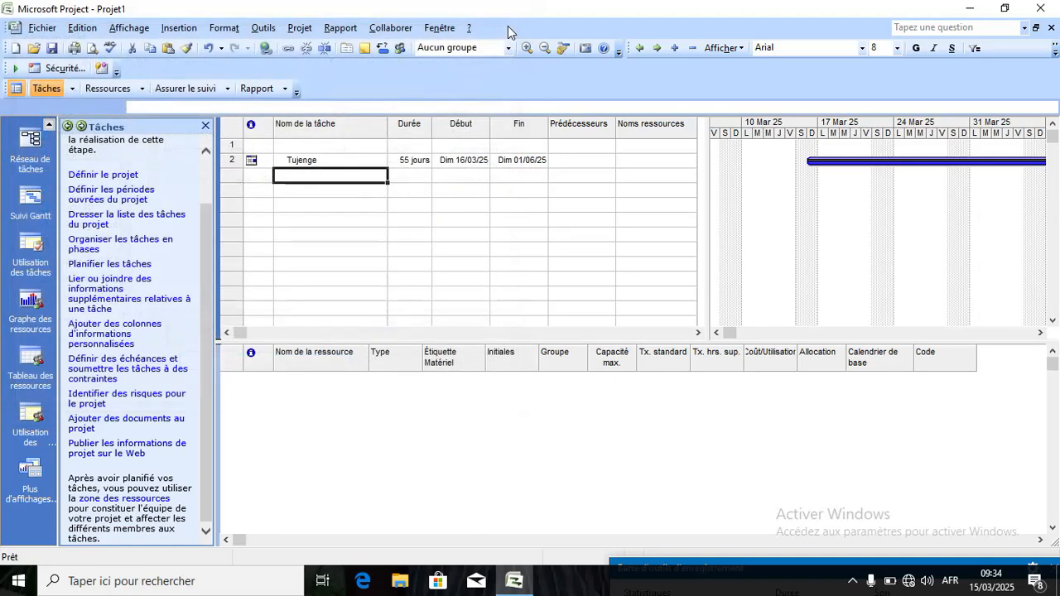
click(177, 28)
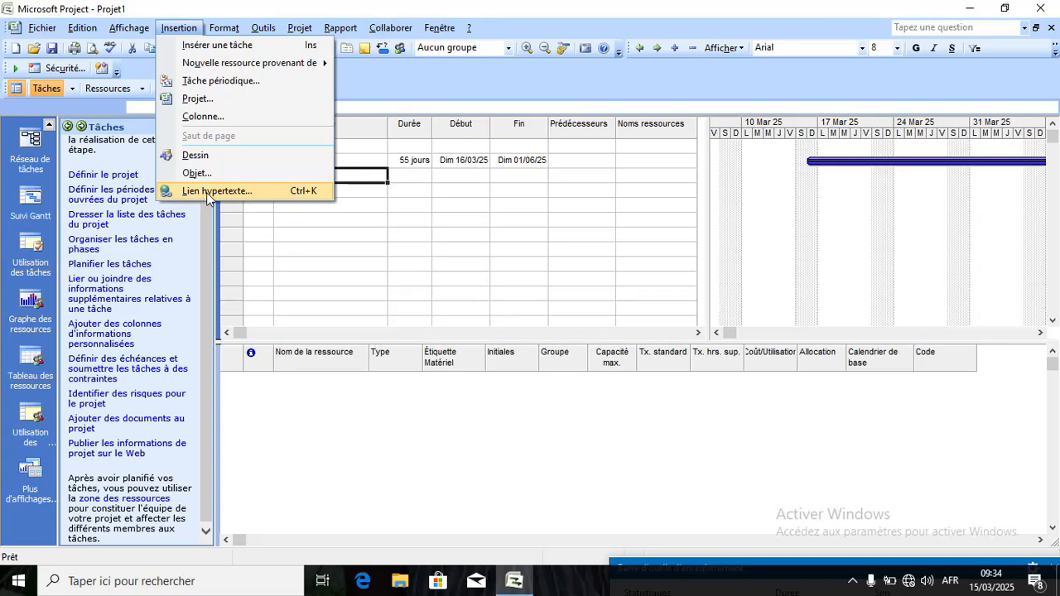
Move from the Insertion menu across to the Format menu.
click(225, 28)
mouse_move(187, 29)
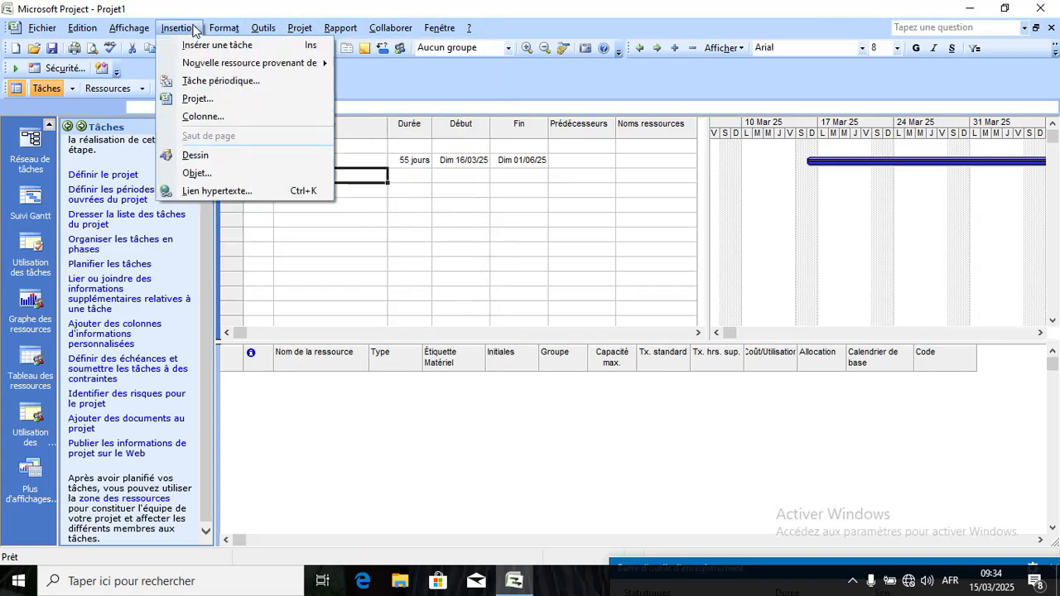
mouse_move(221, 30)
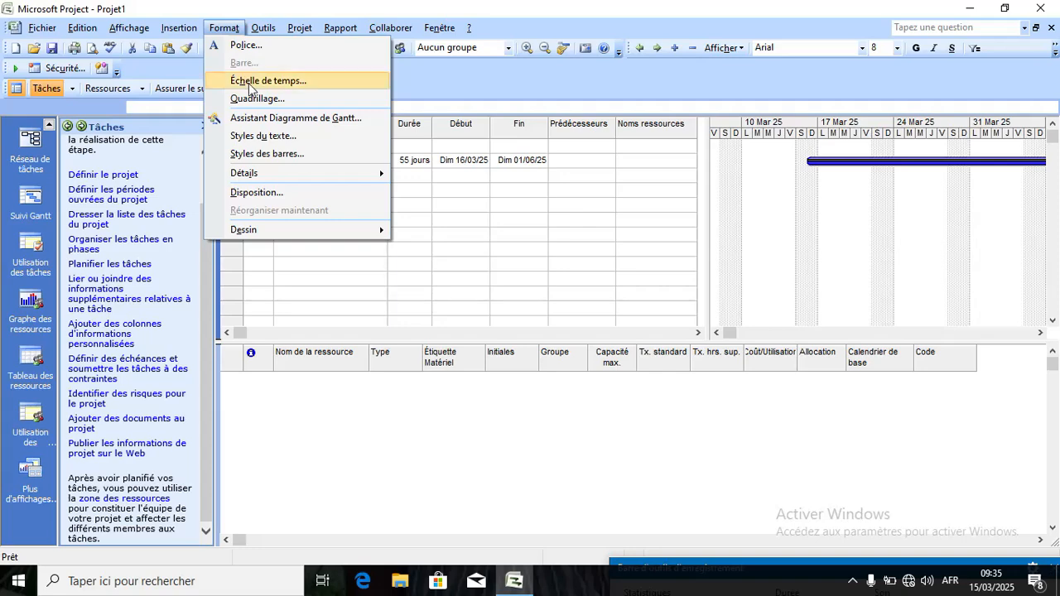
Inspect the Échelle de temps and Quadrillage settings, closing both without changes.
click(250, 81)
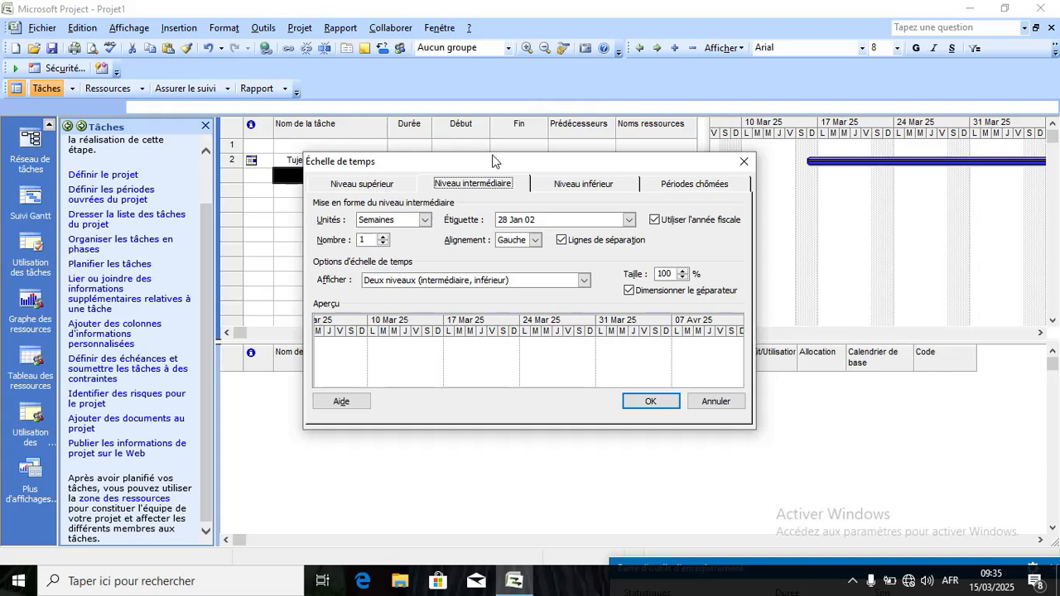
click(743, 162)
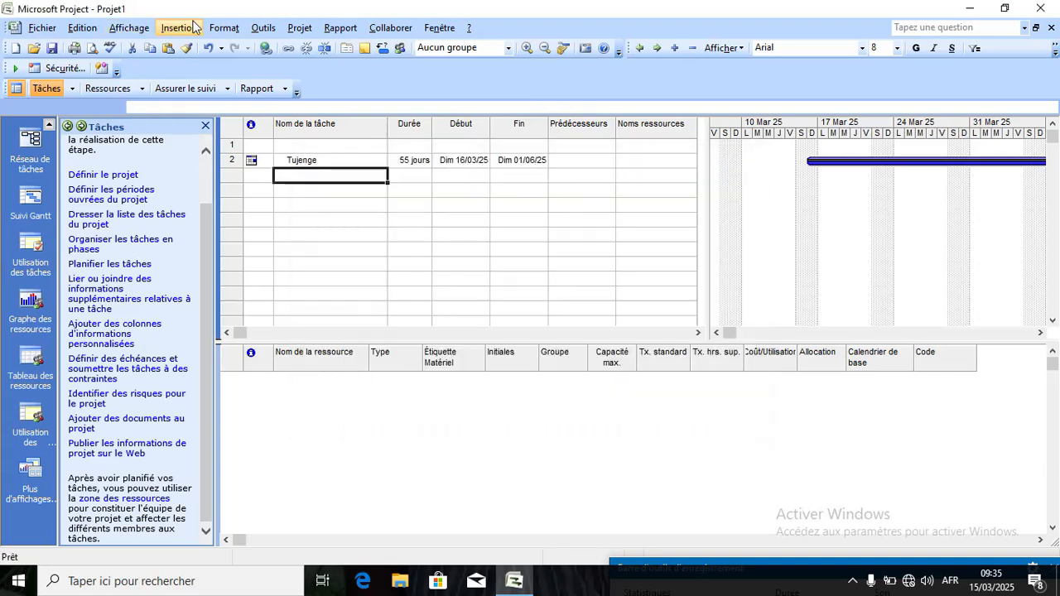
click(226, 32)
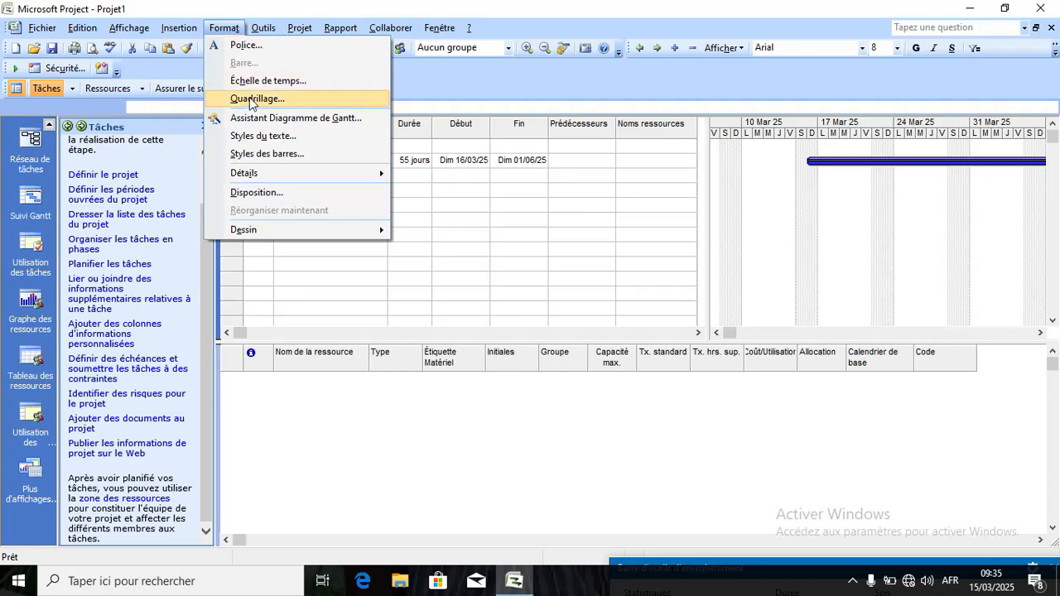
click(252, 99)
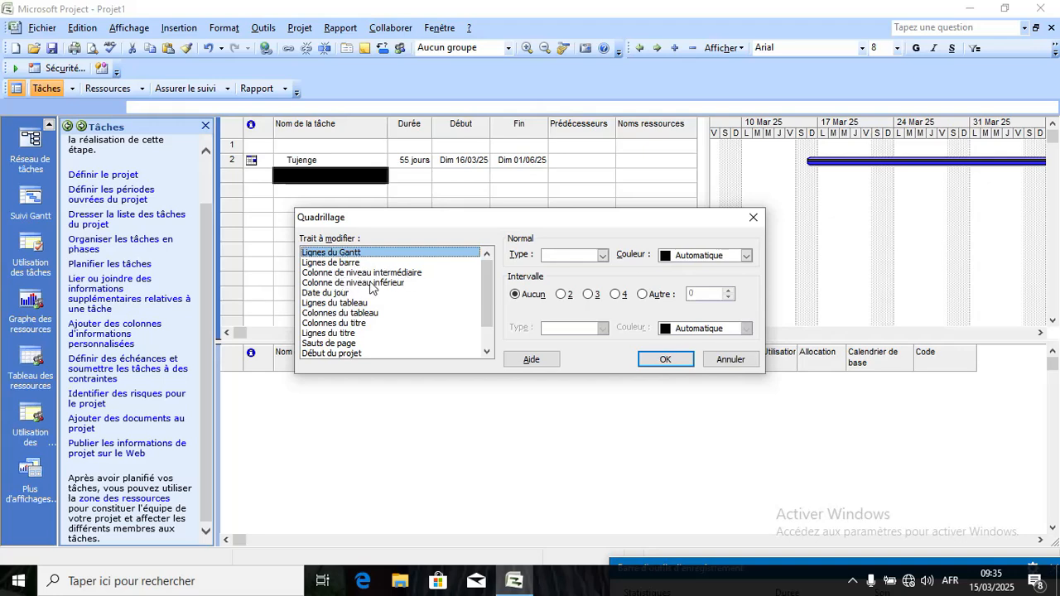
drag(490, 286, 495, 319)
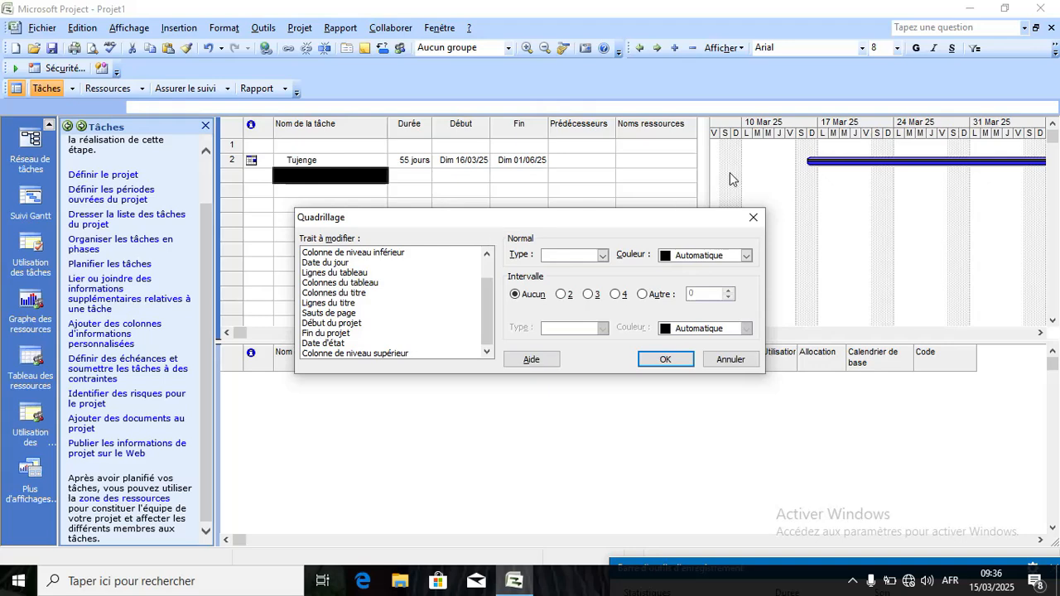
click(754, 217)
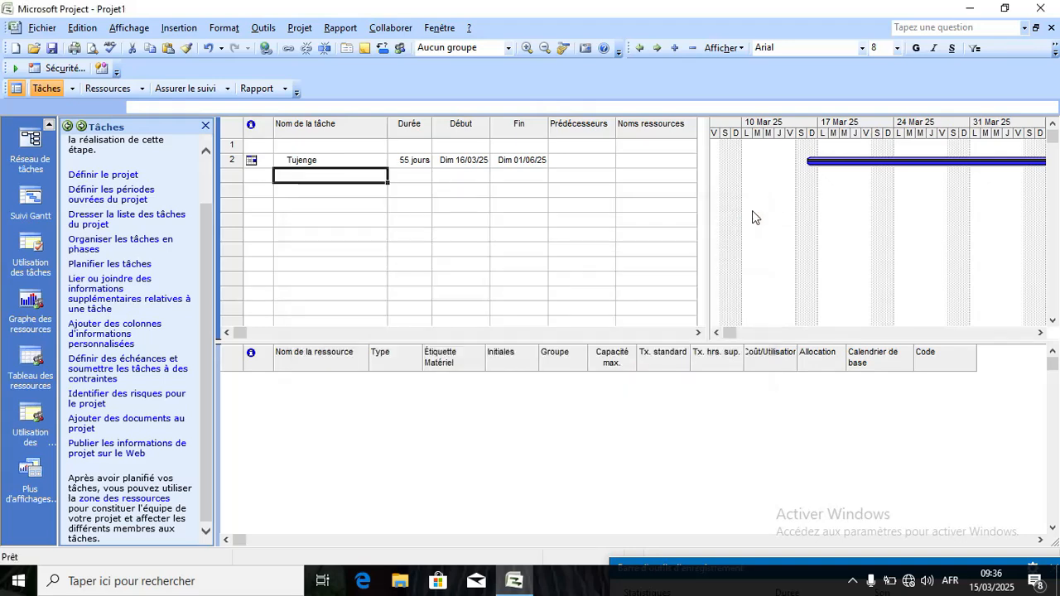
Close and reopen the Format menu and browse through its items.
click(224, 29)
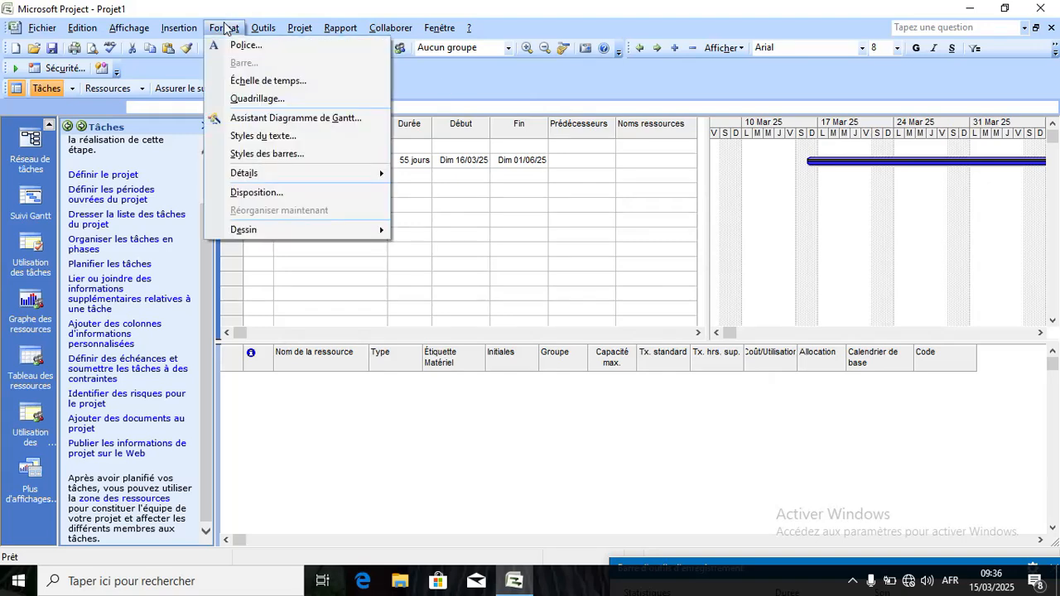
click(224, 29)
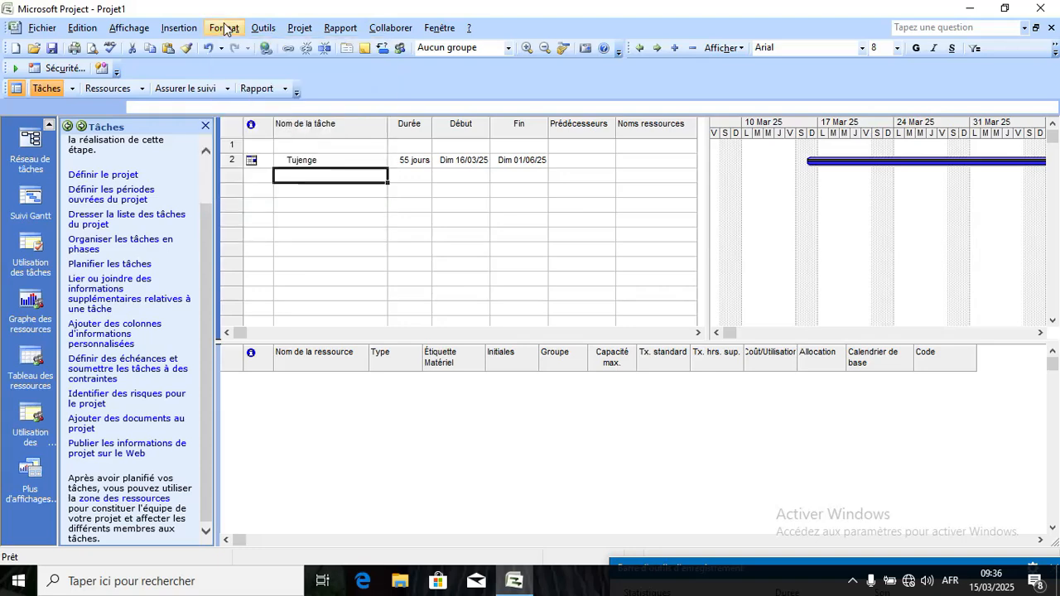
click(224, 29)
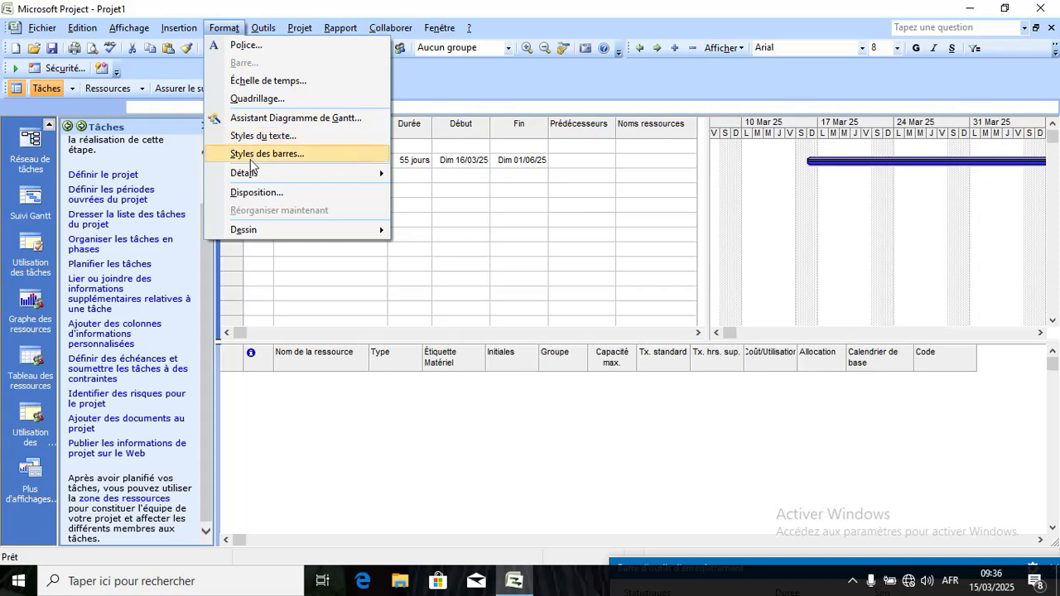
mouse_move(252, 177)
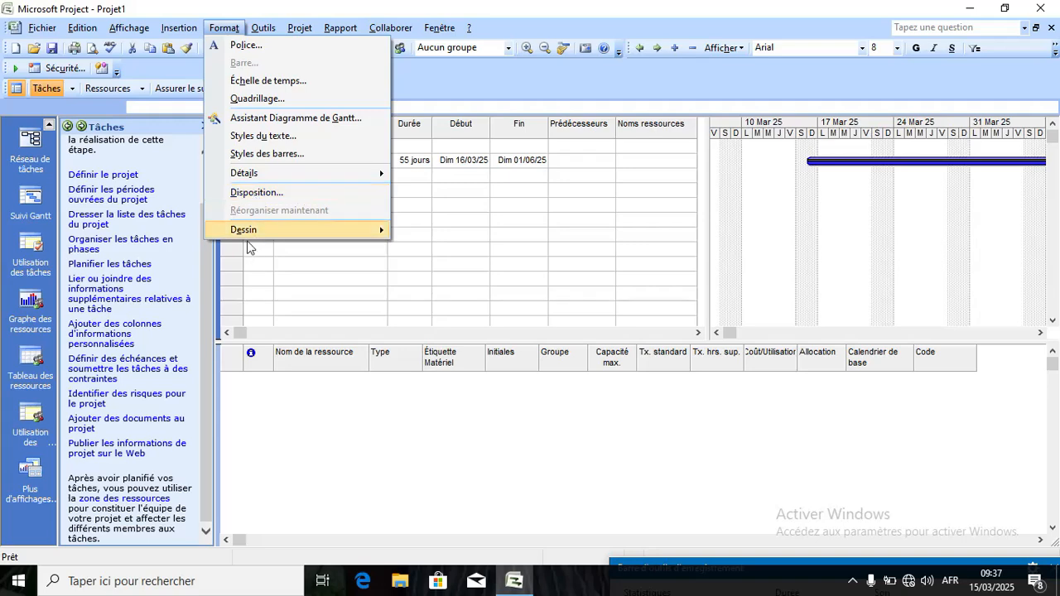
Show the Outils > Suivi submenu with its progress line and baseline commands.
mouse_move(269, 32)
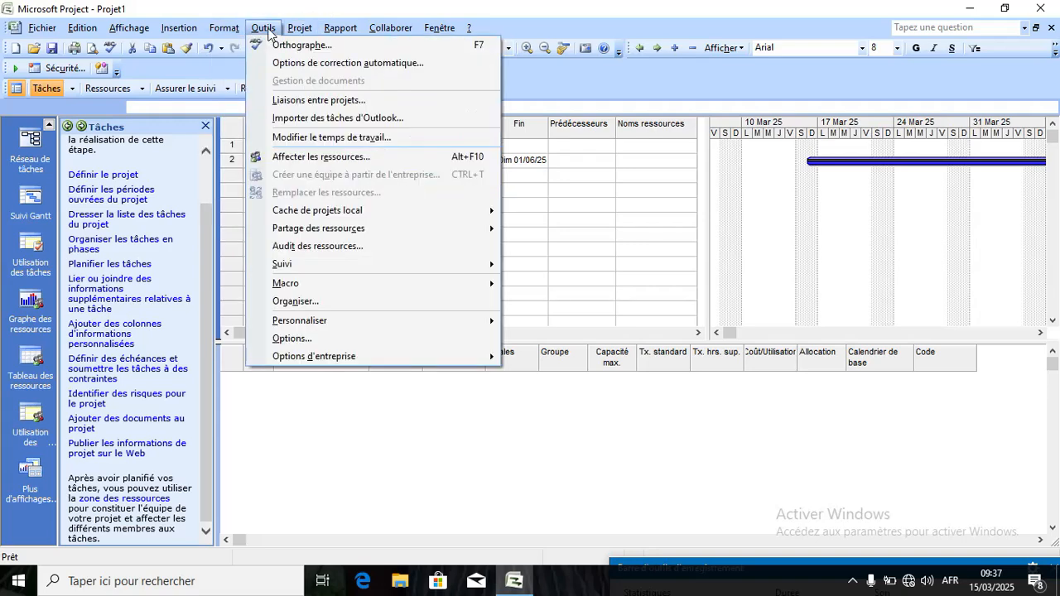
mouse_move(225, 30)
mouse_move(346, 216)
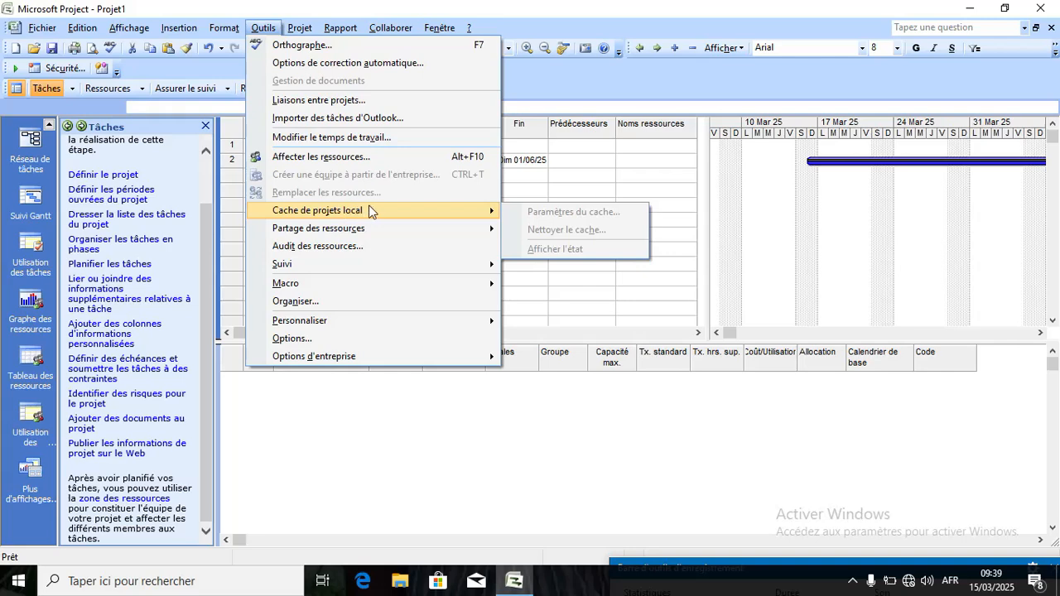
mouse_move(353, 235)
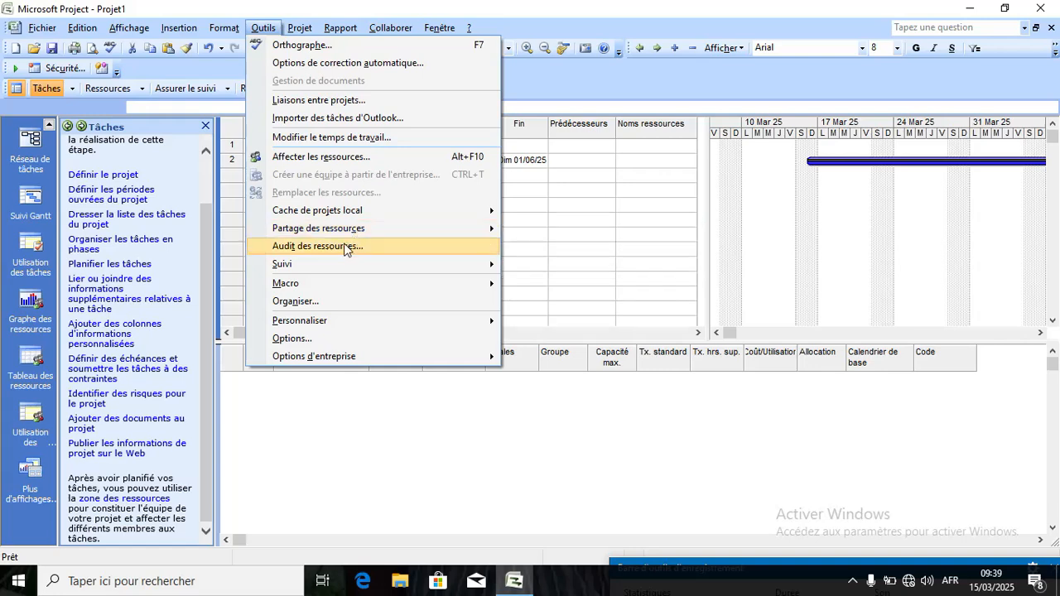
mouse_move(322, 269)
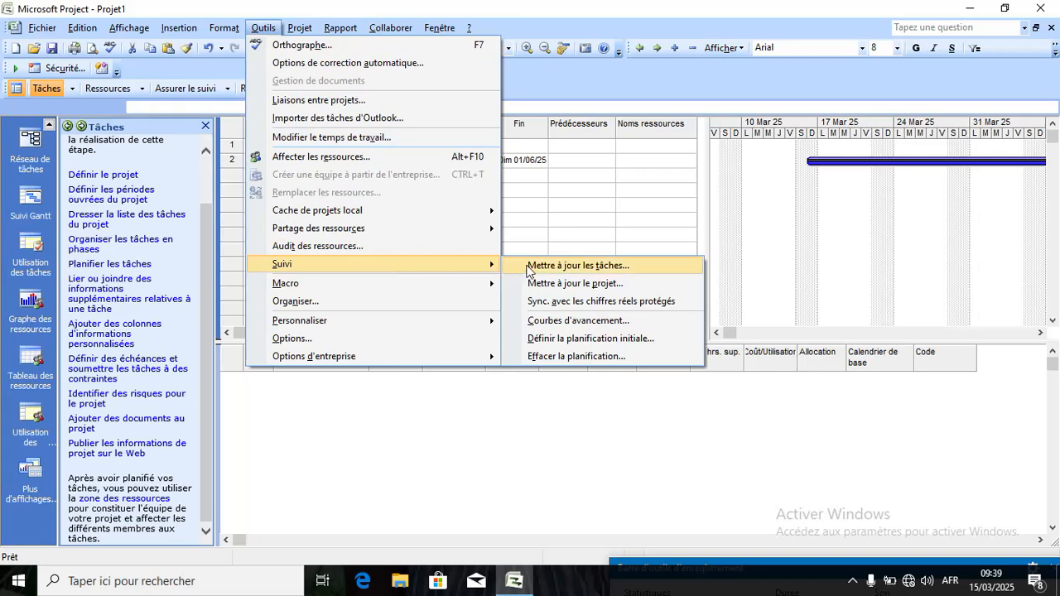
Close the Courbes d'avancement dialog and point through Outils > Suivi down to Macro.
click(549, 323)
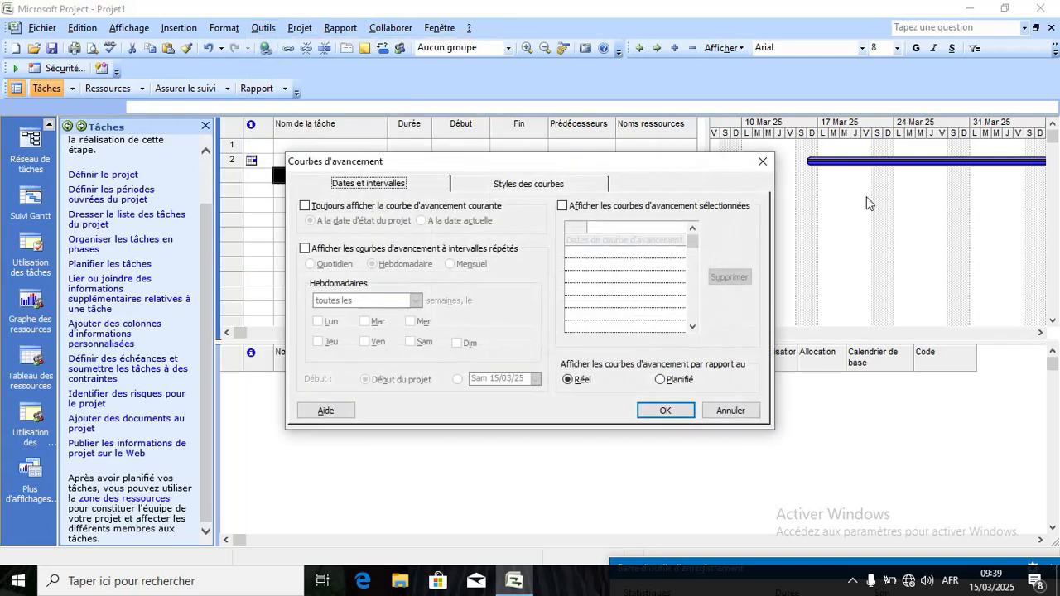
click(762, 163)
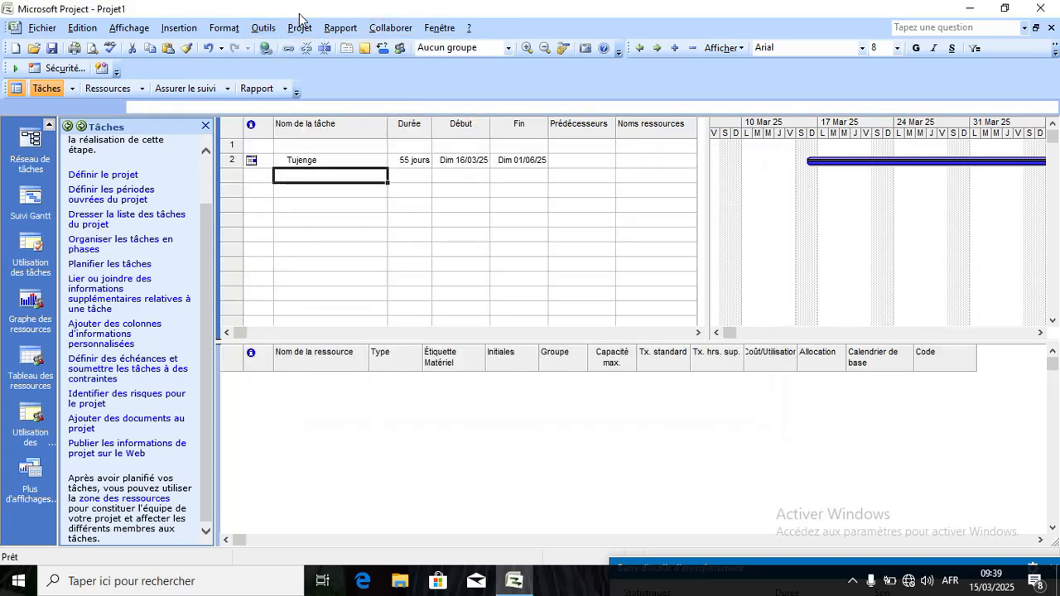
click(262, 30)
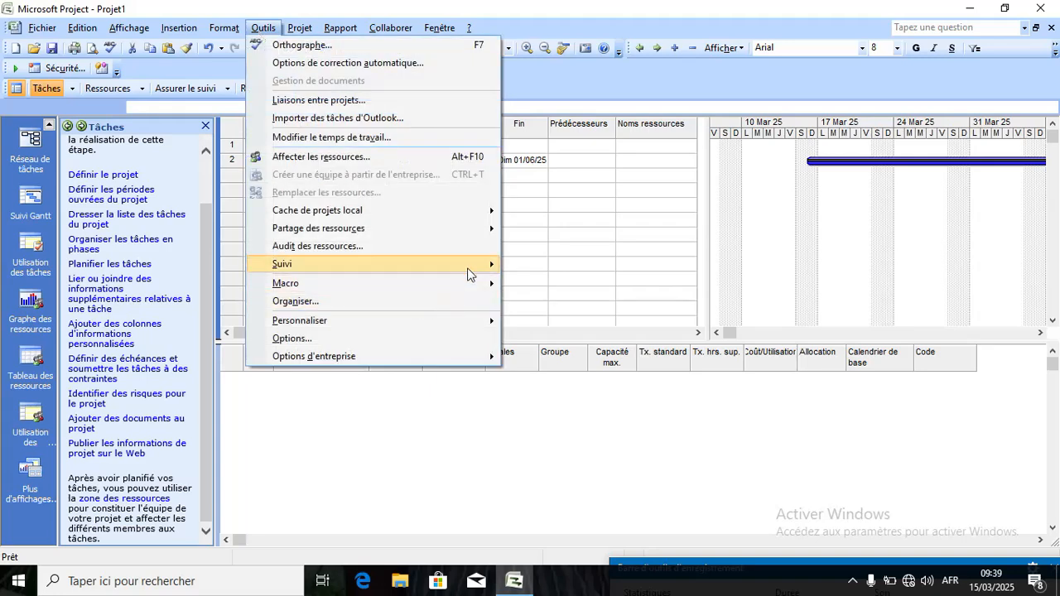
mouse_move(485, 266)
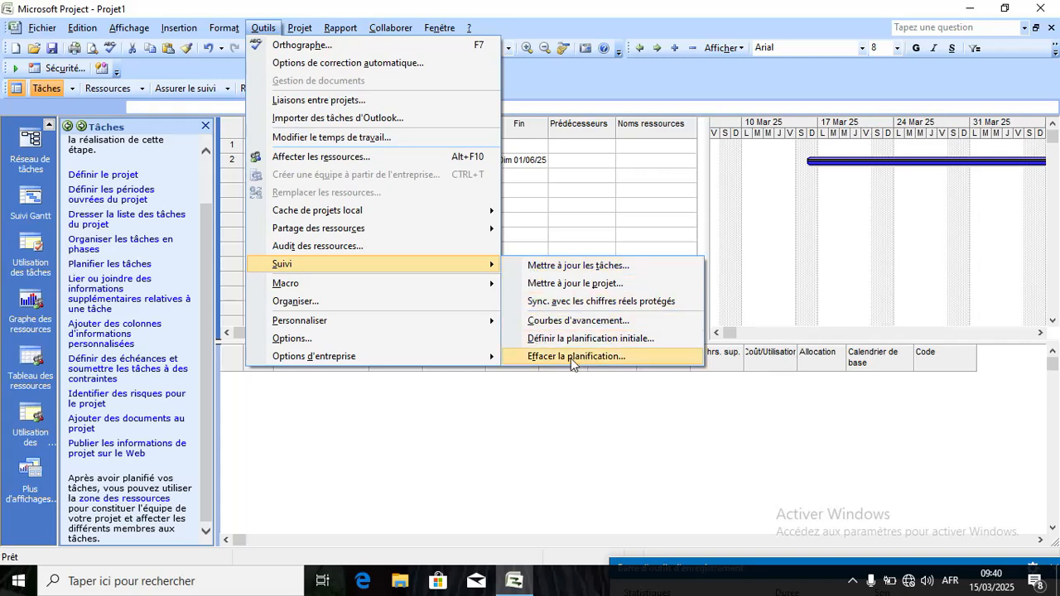
mouse_move(477, 320)
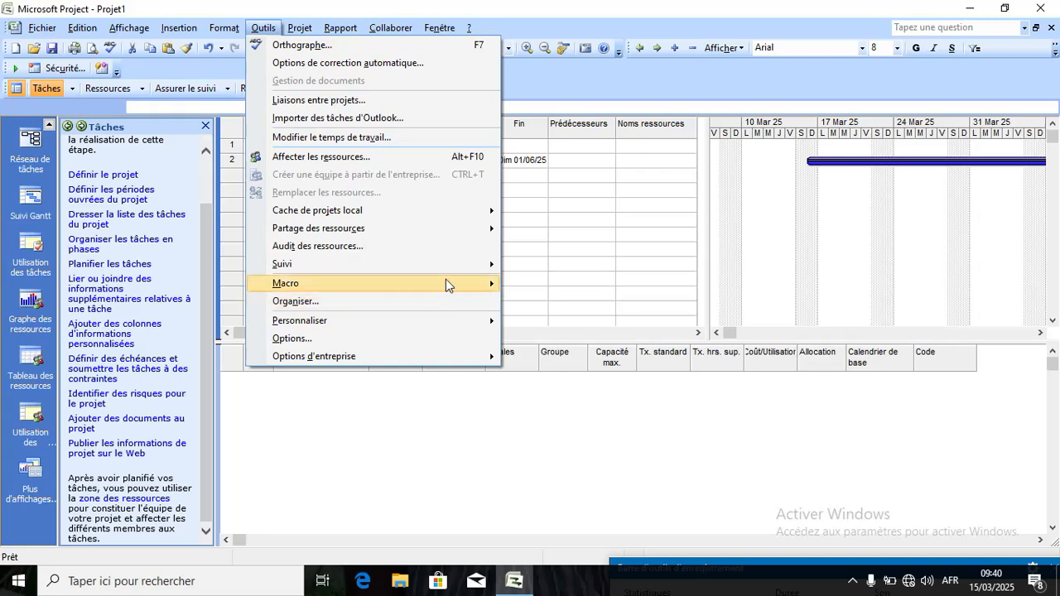
mouse_move(447, 284)
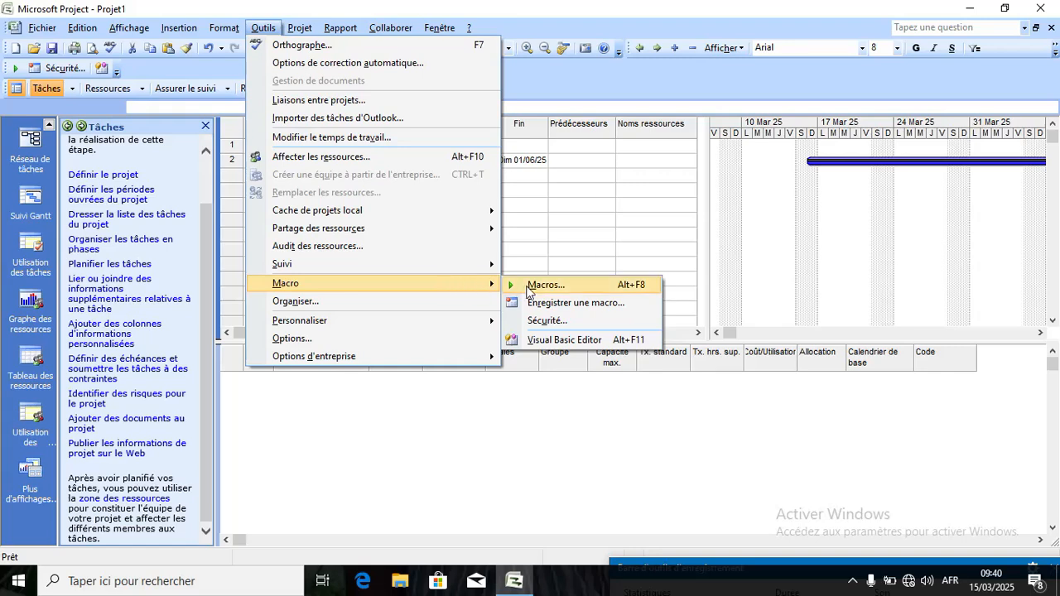
click(540, 341)
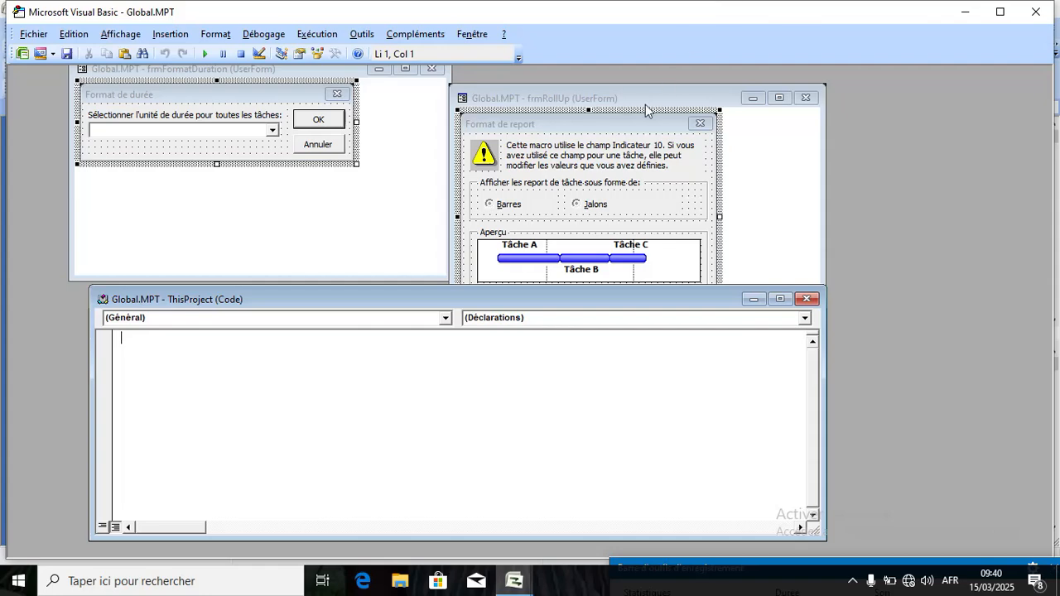
drag(645, 101, 688, 97)
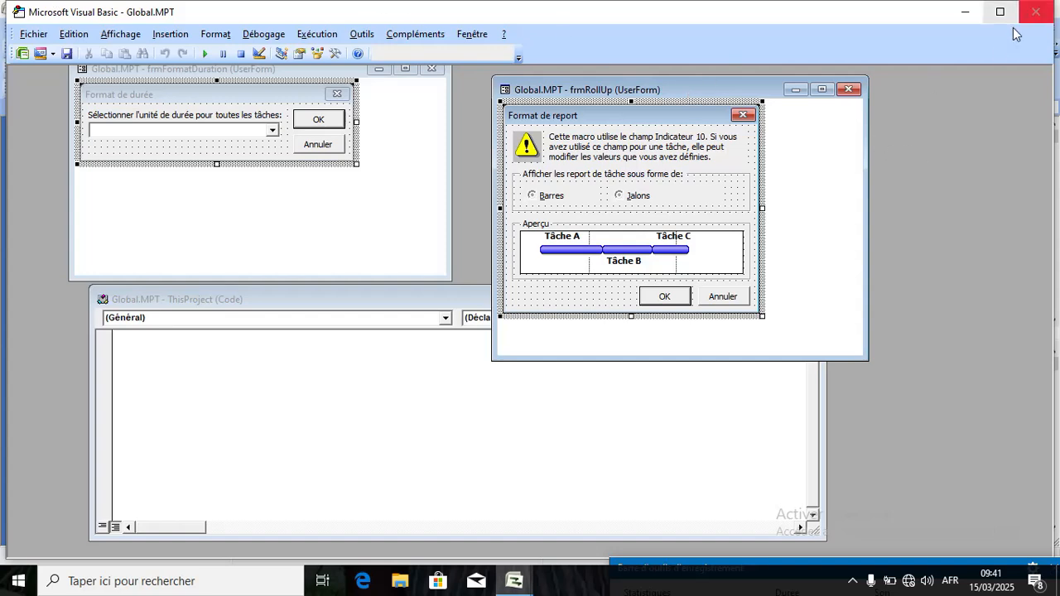
click(853, 86)
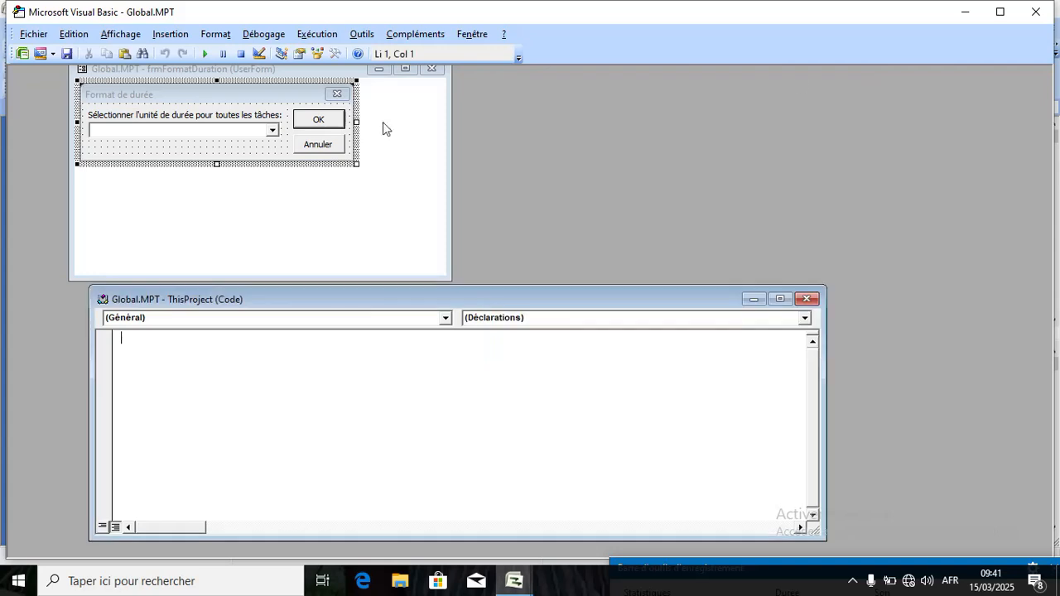
click(433, 70)
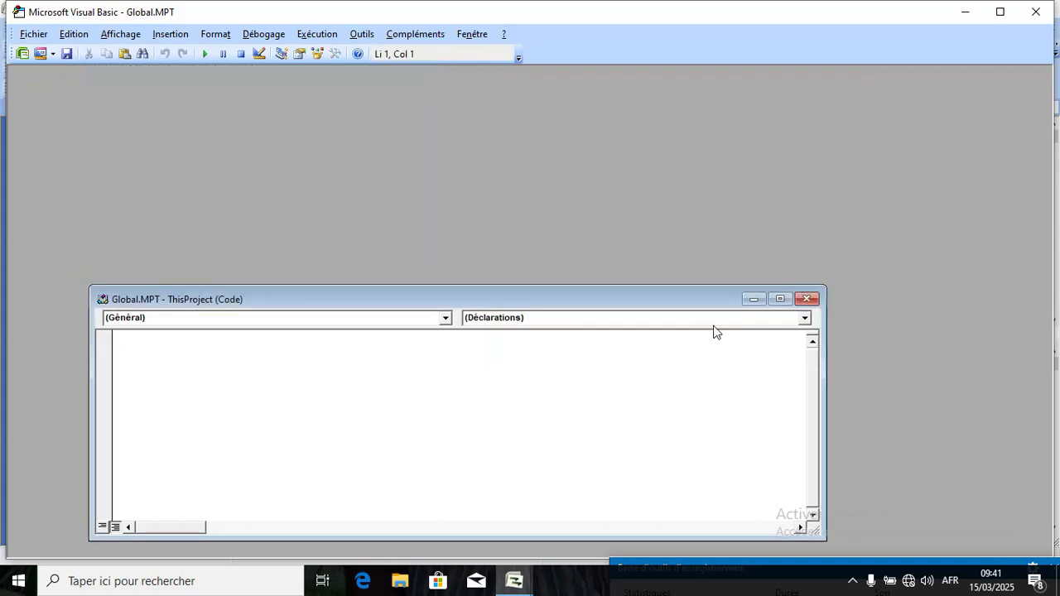
click(807, 299)
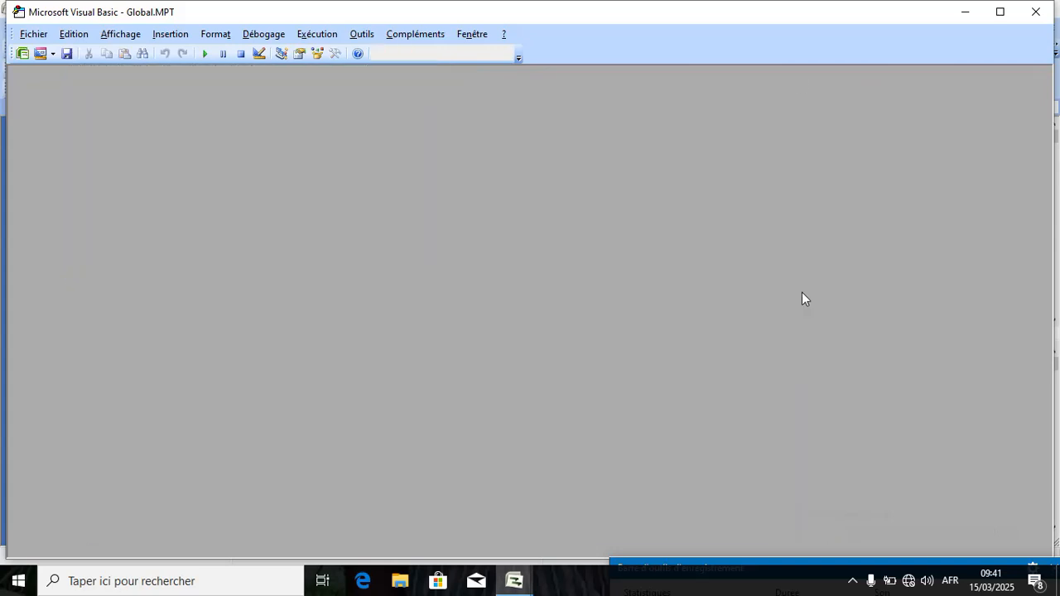
click(1035, 12)
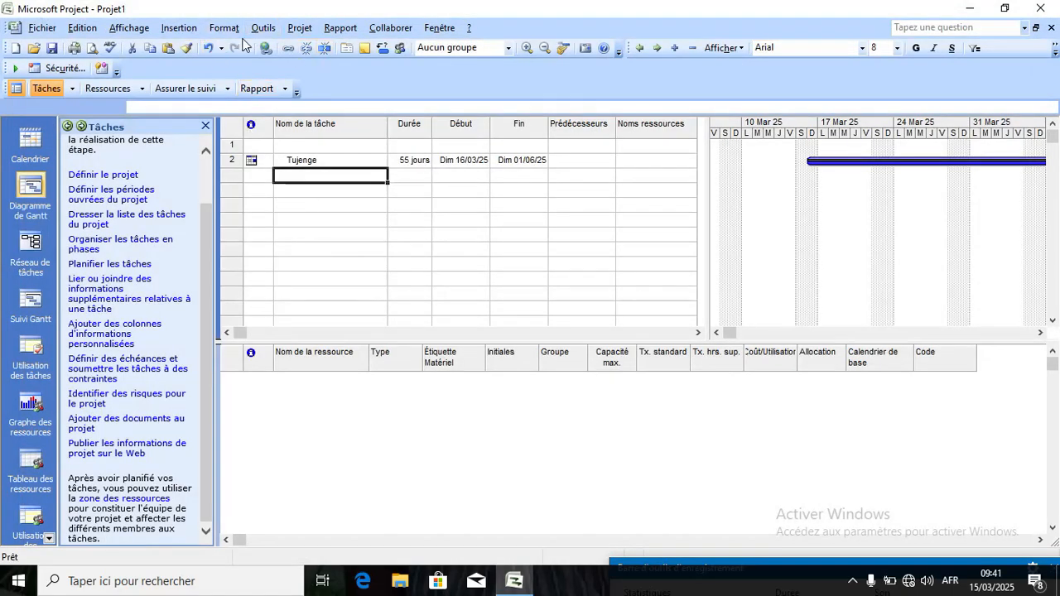
Launch the Visual Basic Editor from Outils > Macro.
click(271, 30)
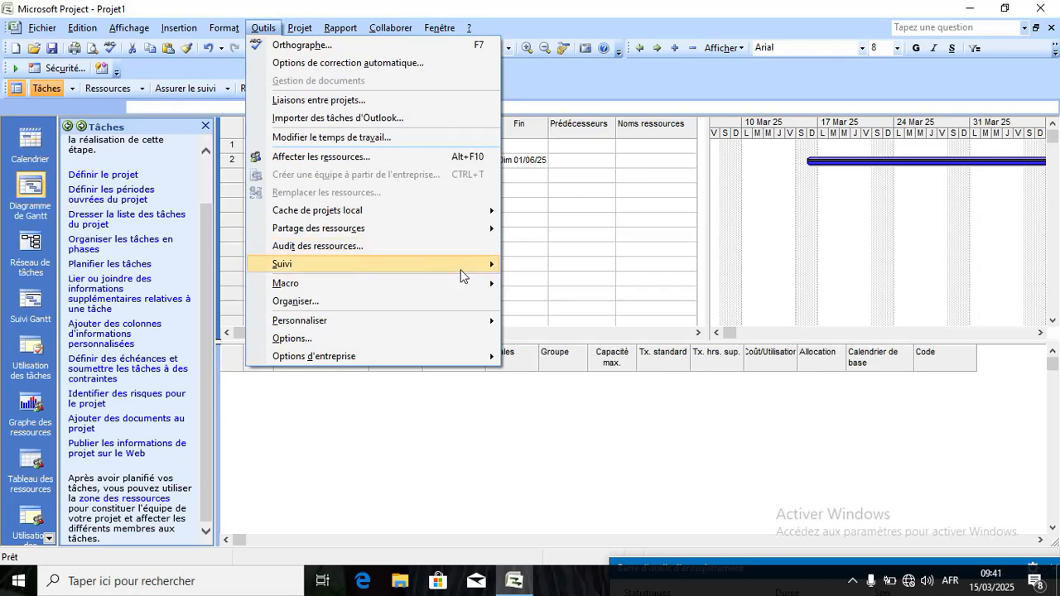
mouse_move(474, 290)
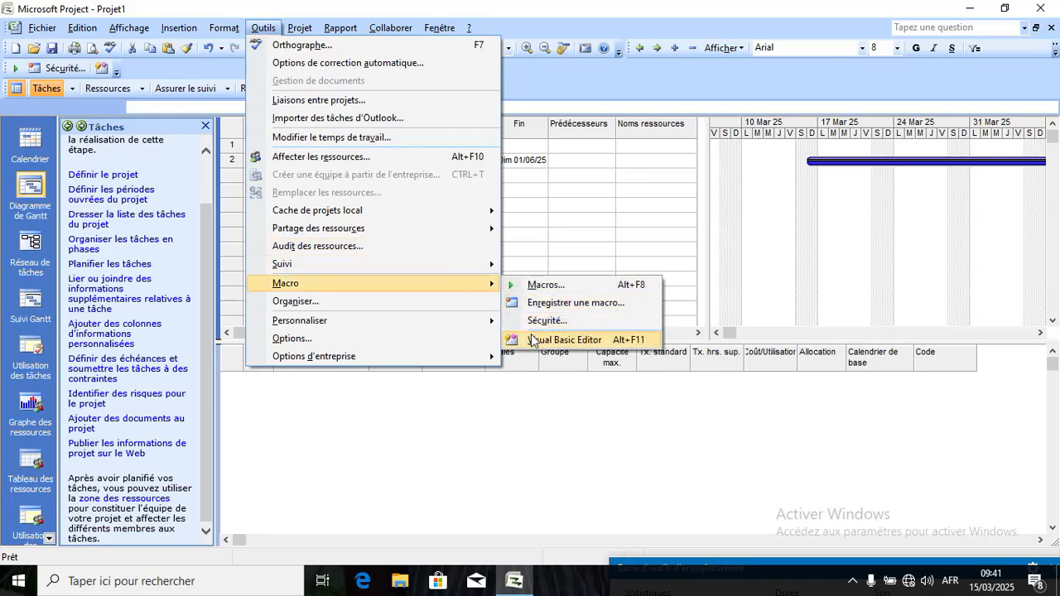
click(535, 337)
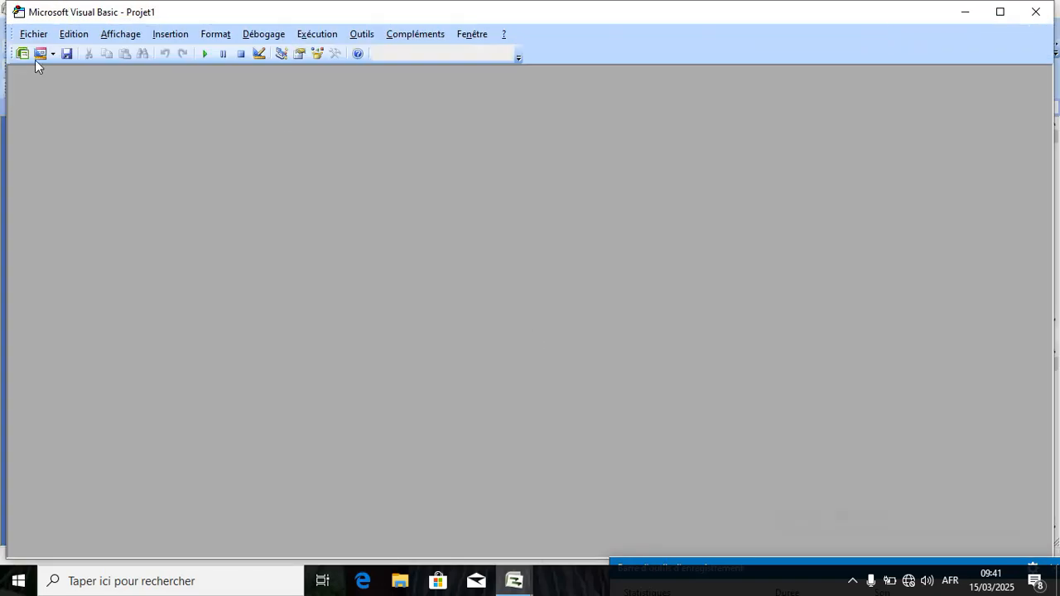
Start saving Projet1 from the editor's Fichier menu, then cancel the Enregistrer sous dialog.
click(41, 34)
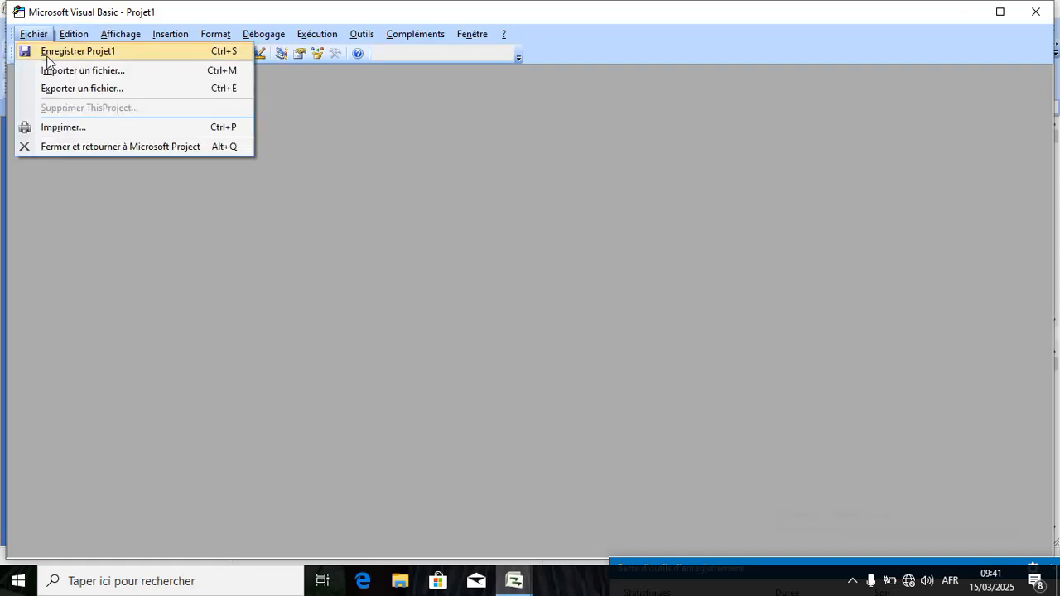
click(47, 54)
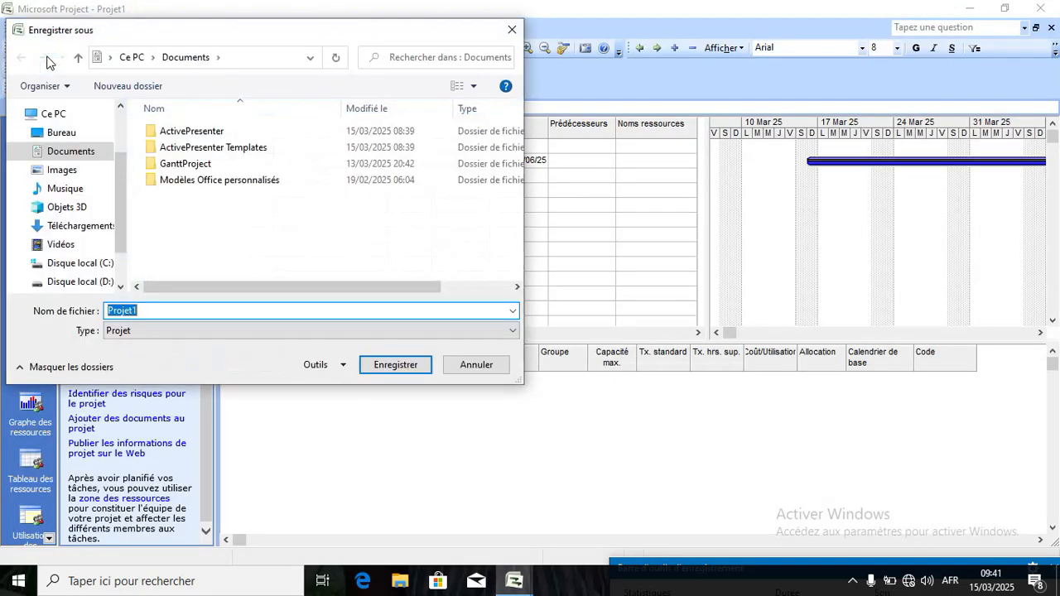
click(512, 29)
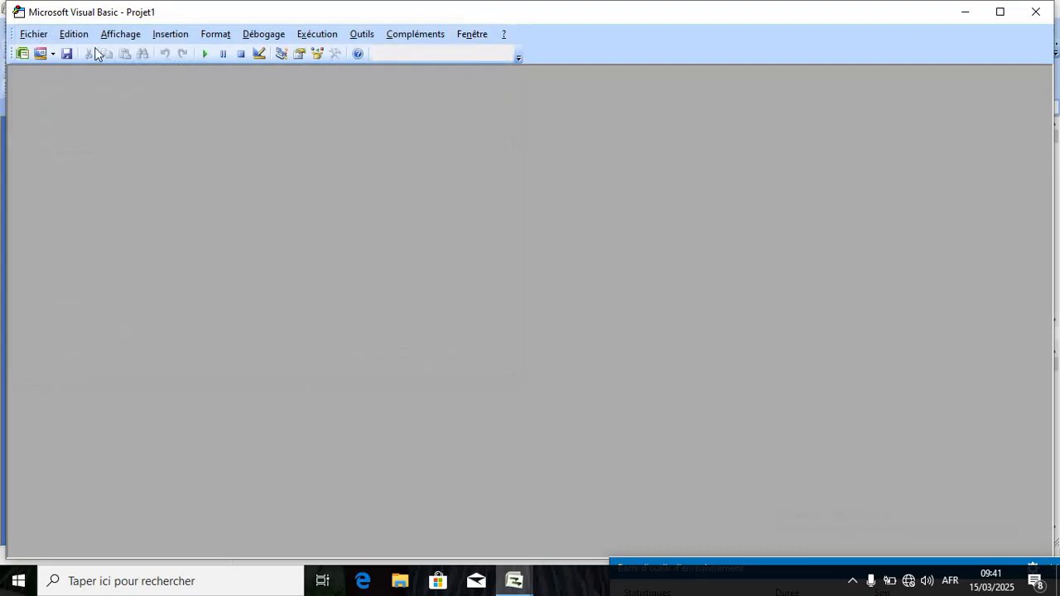
click(74, 34)
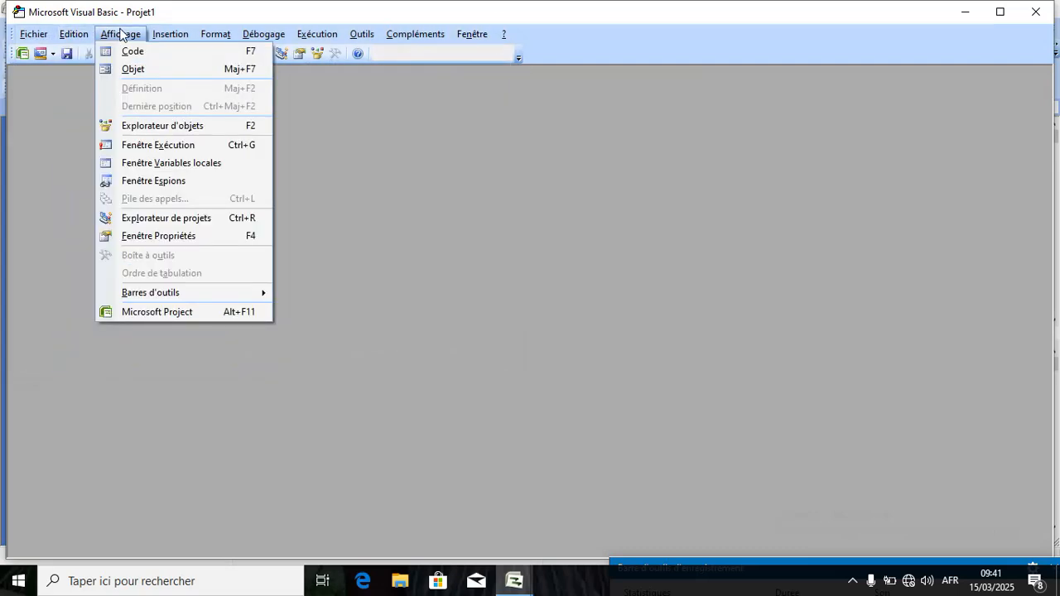
Insert a new blank UserForm1 into Projet1.
mouse_move(162, 35)
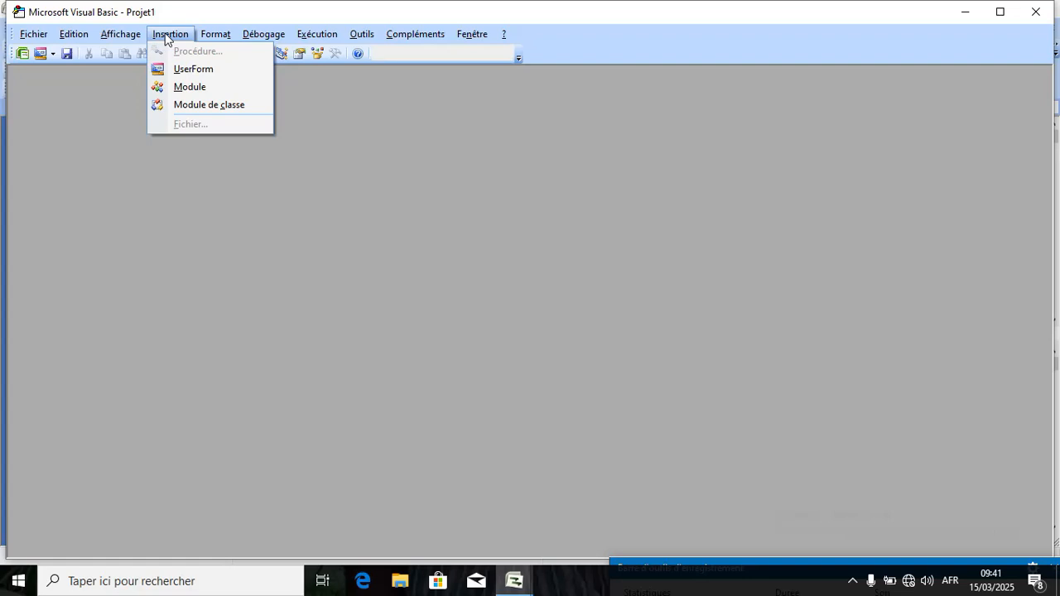
click(174, 69)
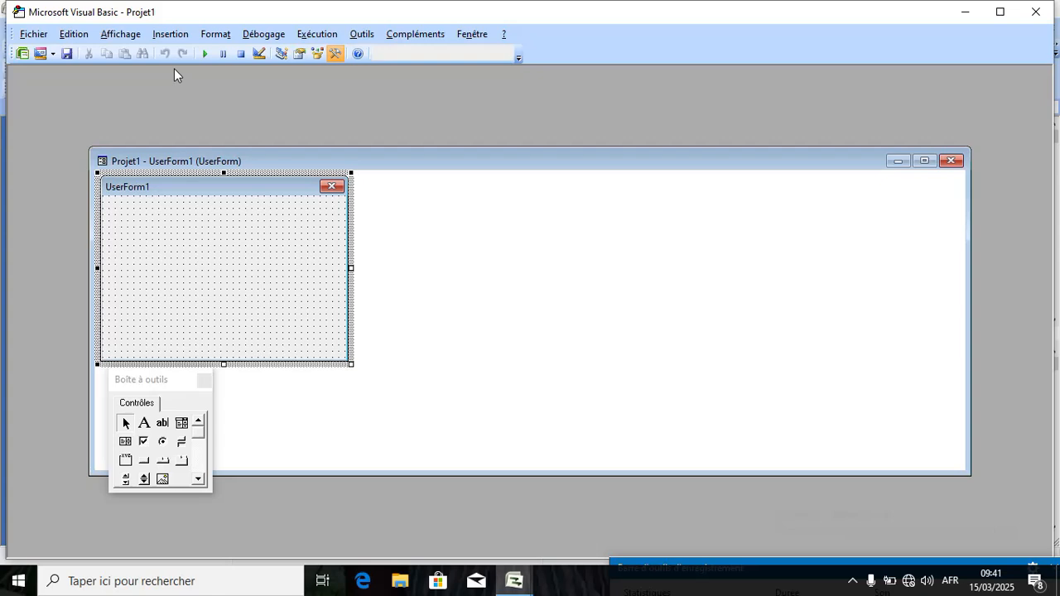
click(181, 34)
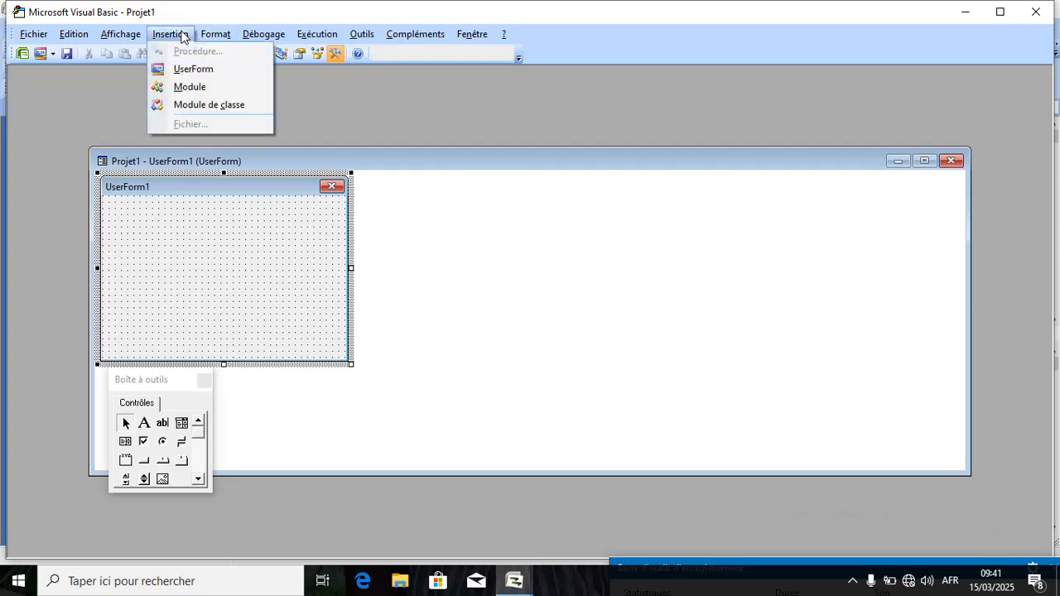
mouse_move(217, 36)
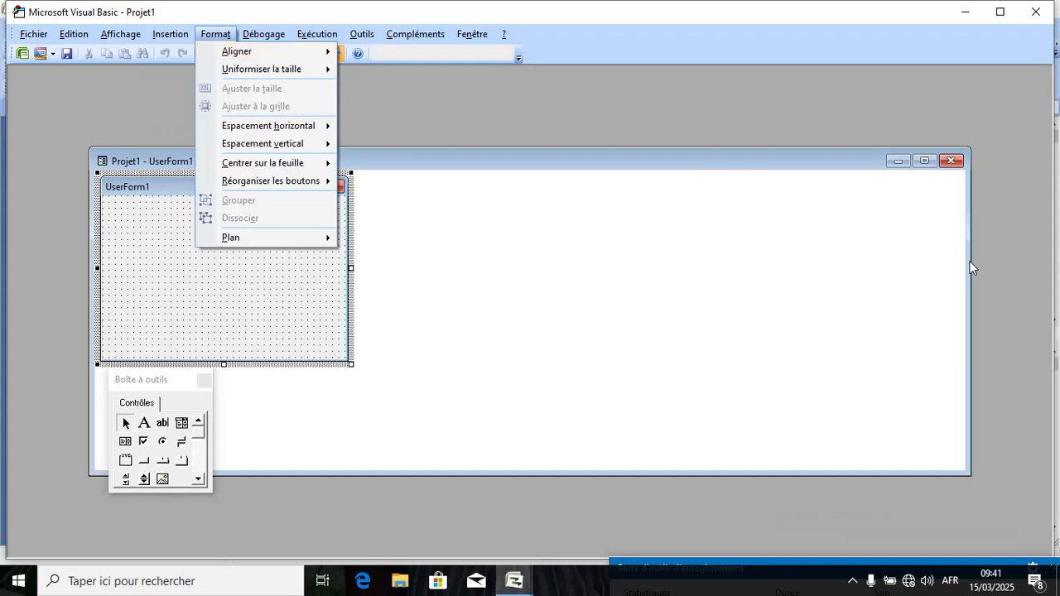
Narrow the UserForm1 design window and shift it down and to the right.
drag(967, 273, 675, 340)
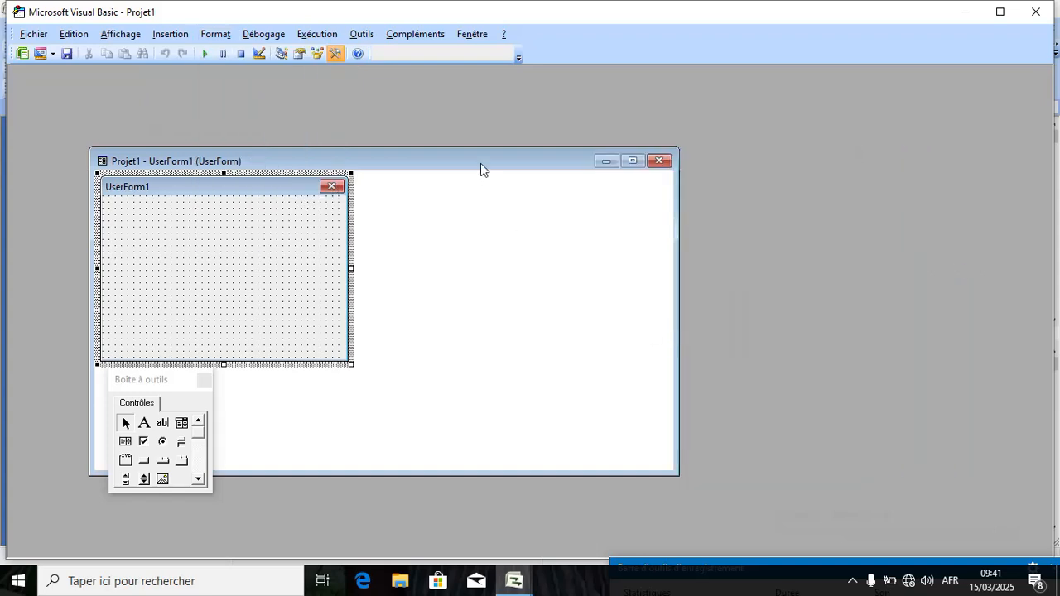
drag(482, 168, 525, 234)
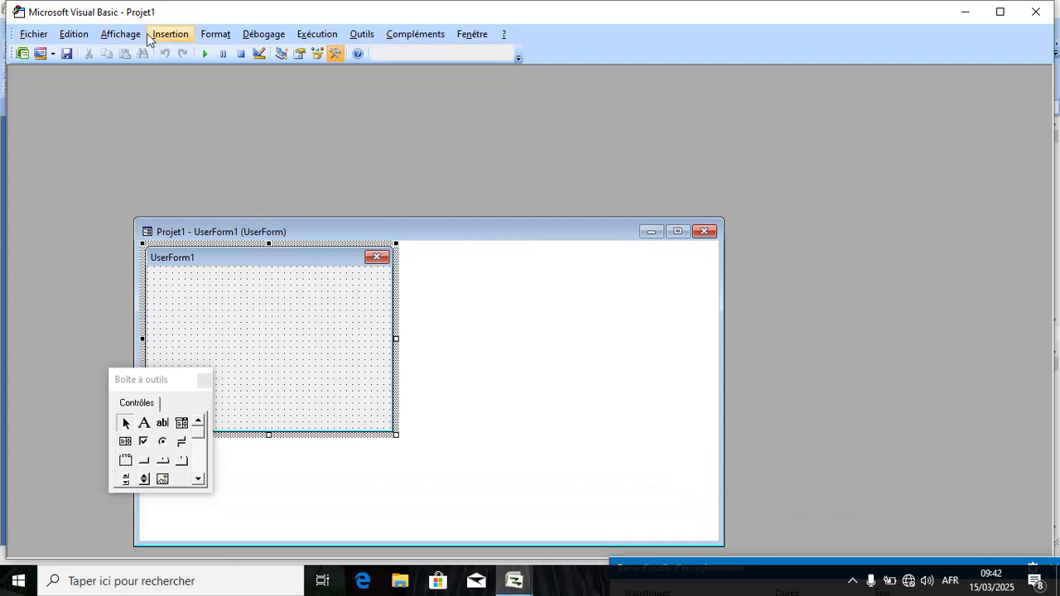
click(183, 37)
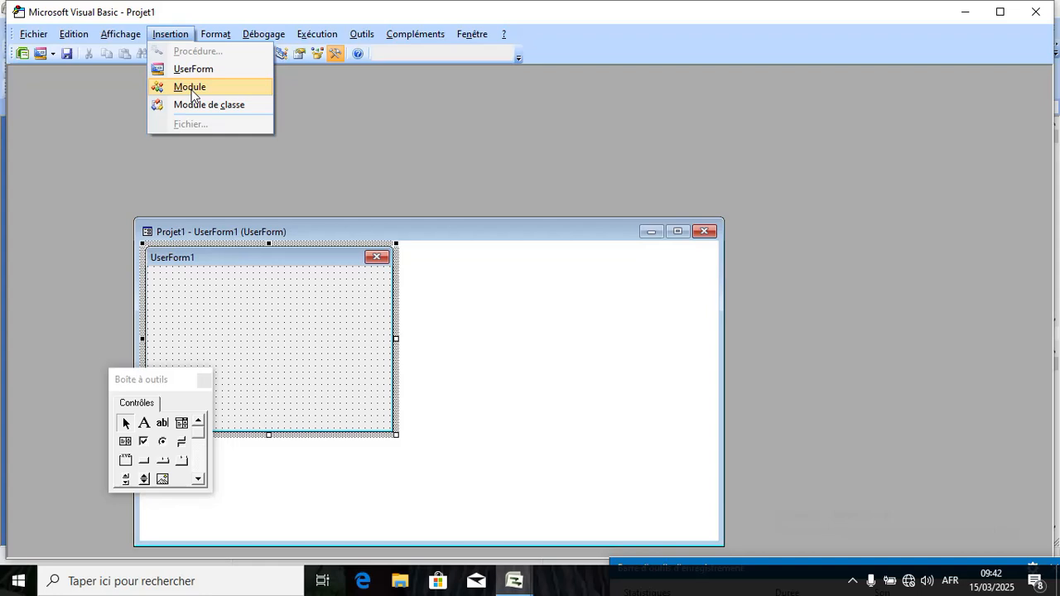
Add Module1, move its code window aside, and shrink UserForm1's designer from top and left.
click(191, 87)
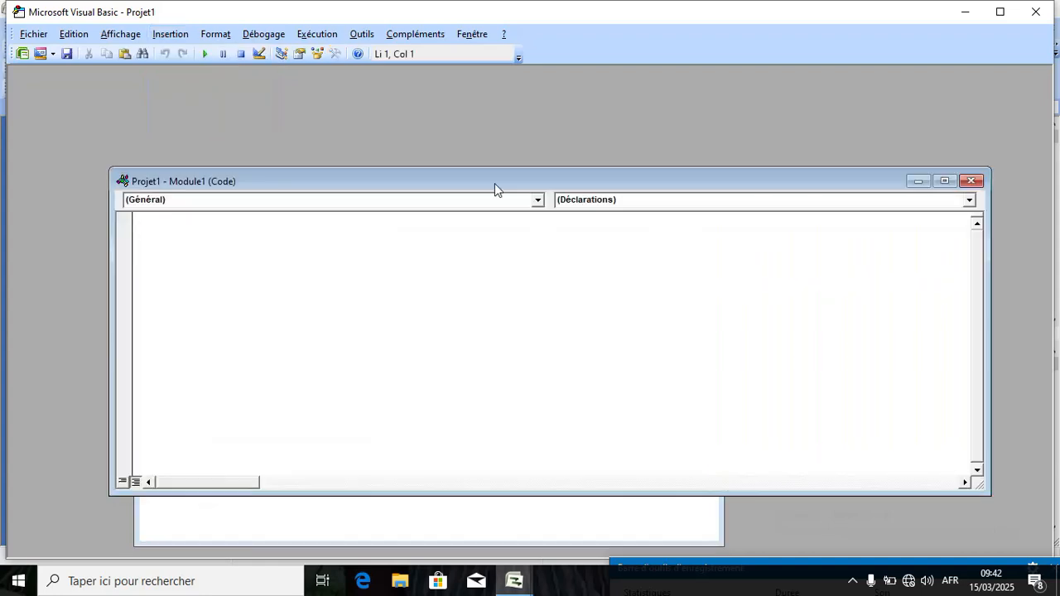
drag(495, 181, 500, 102)
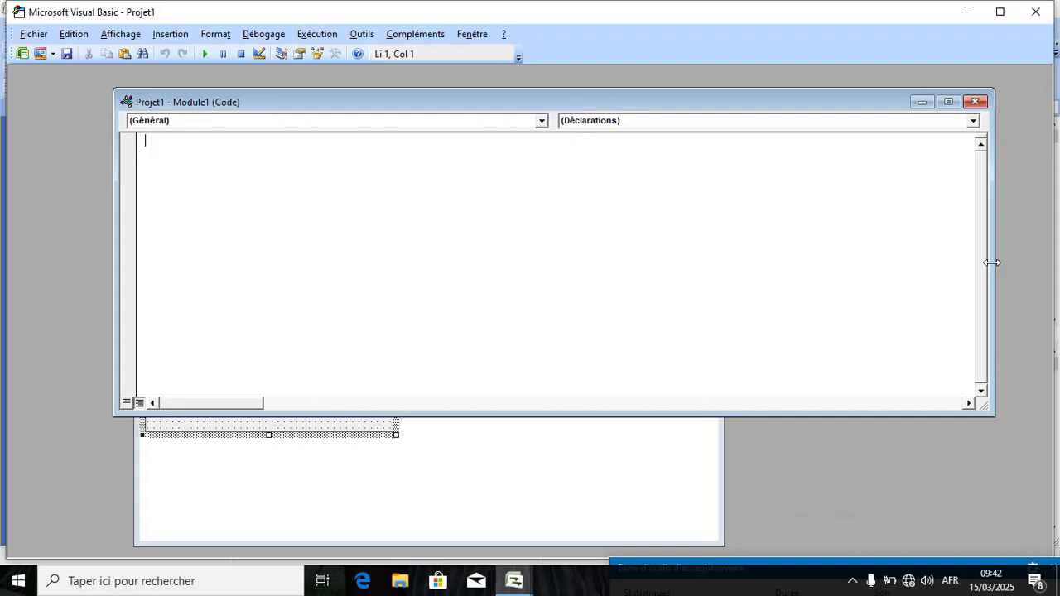
drag(993, 265, 395, 285)
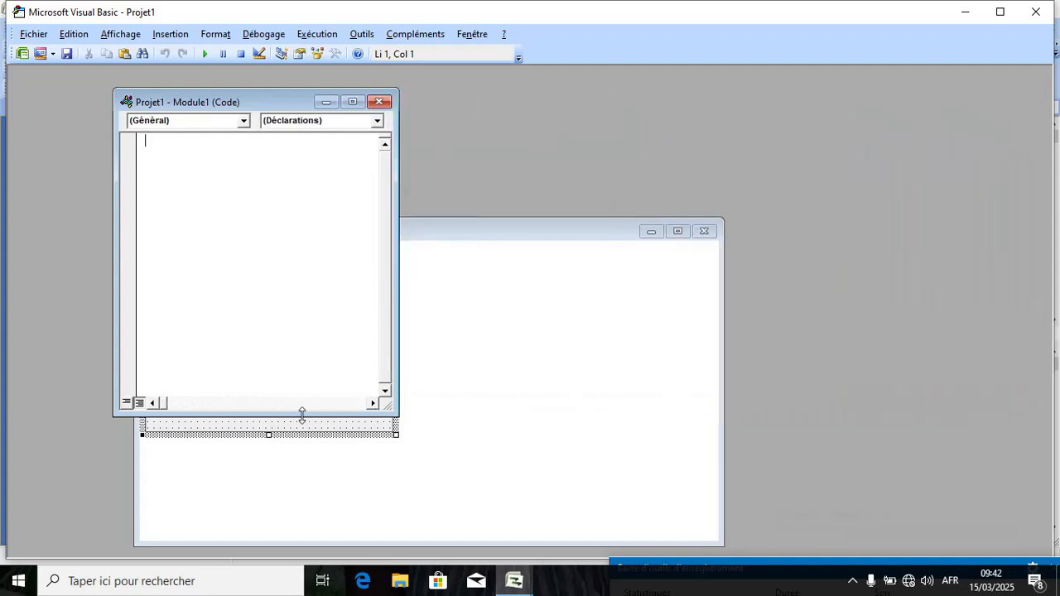
drag(304, 417, 306, 331)
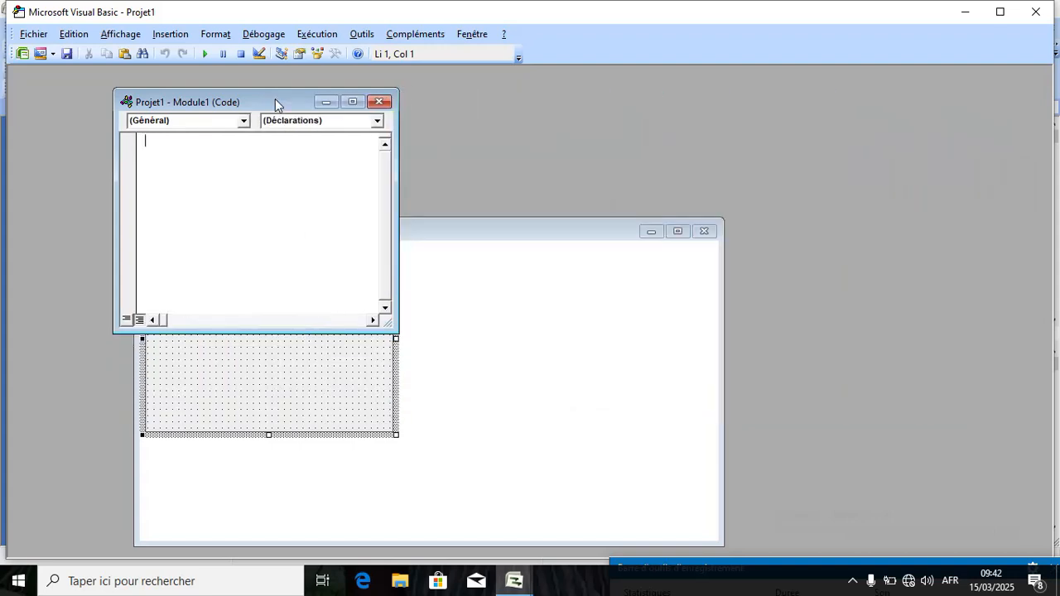
drag(275, 98, 916, 111)
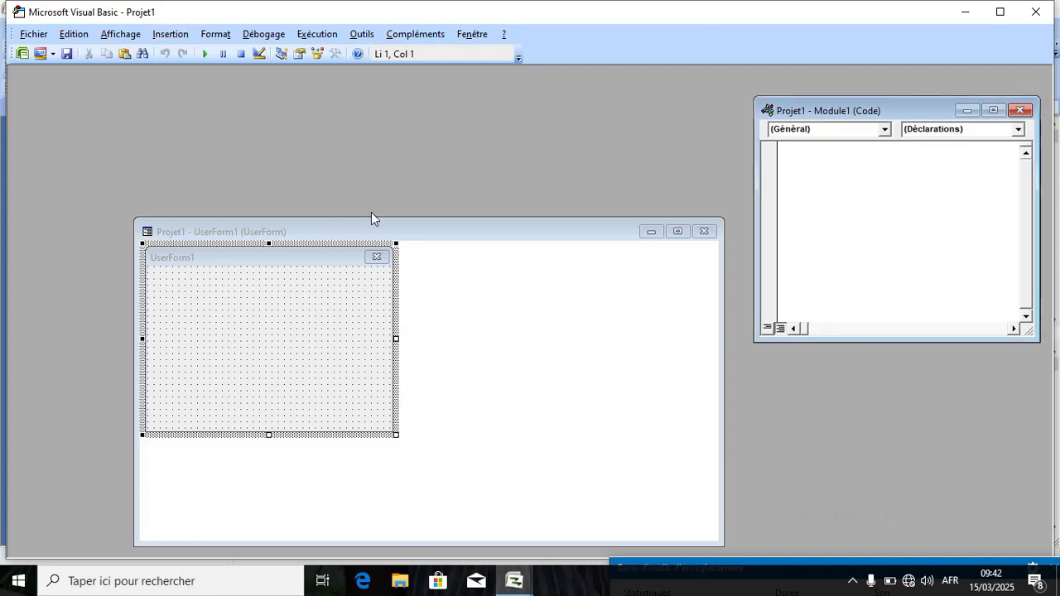
drag(370, 218, 346, 346)
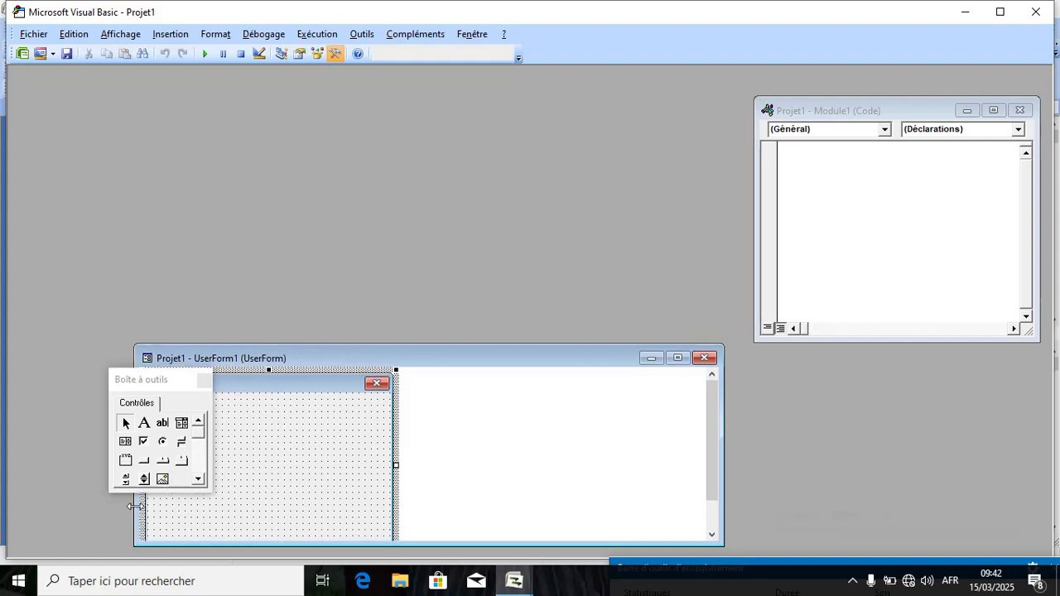
drag(135, 506, 359, 476)
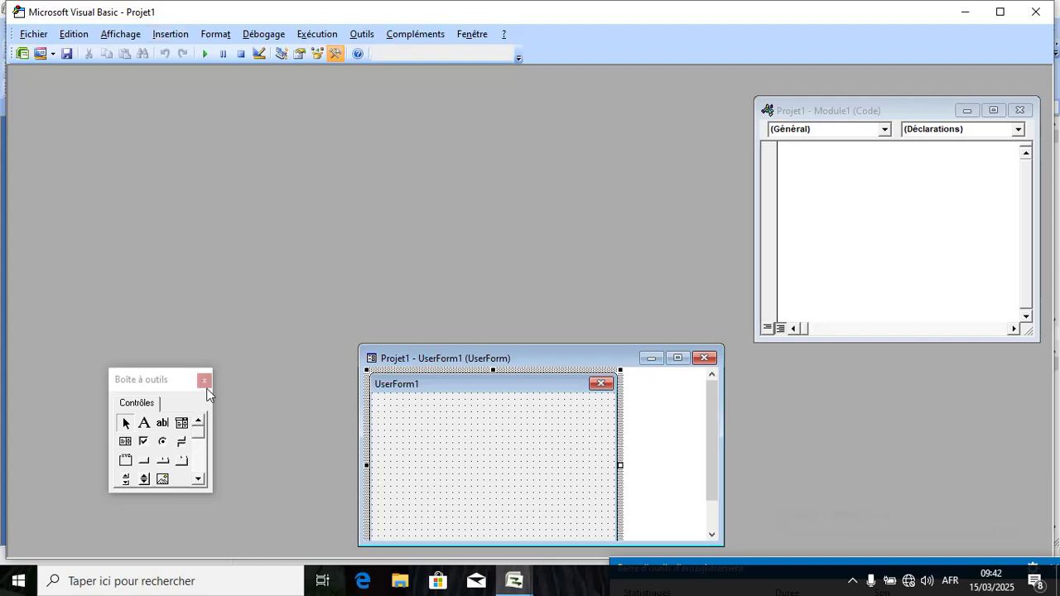
Add a Classe1 class module and shrink its code window from the left and top edges.
click(184, 41)
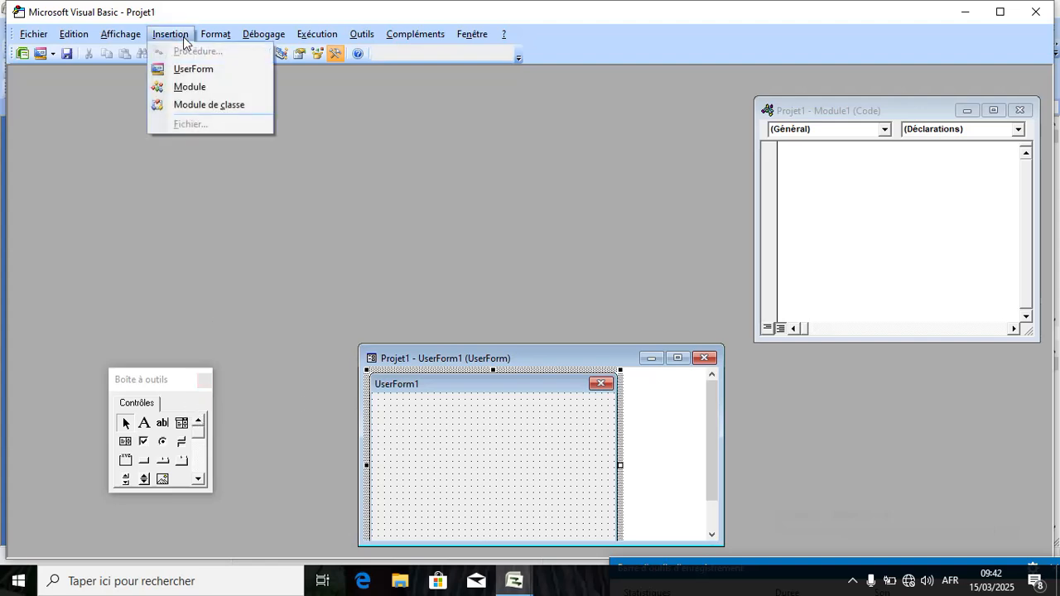
click(201, 106)
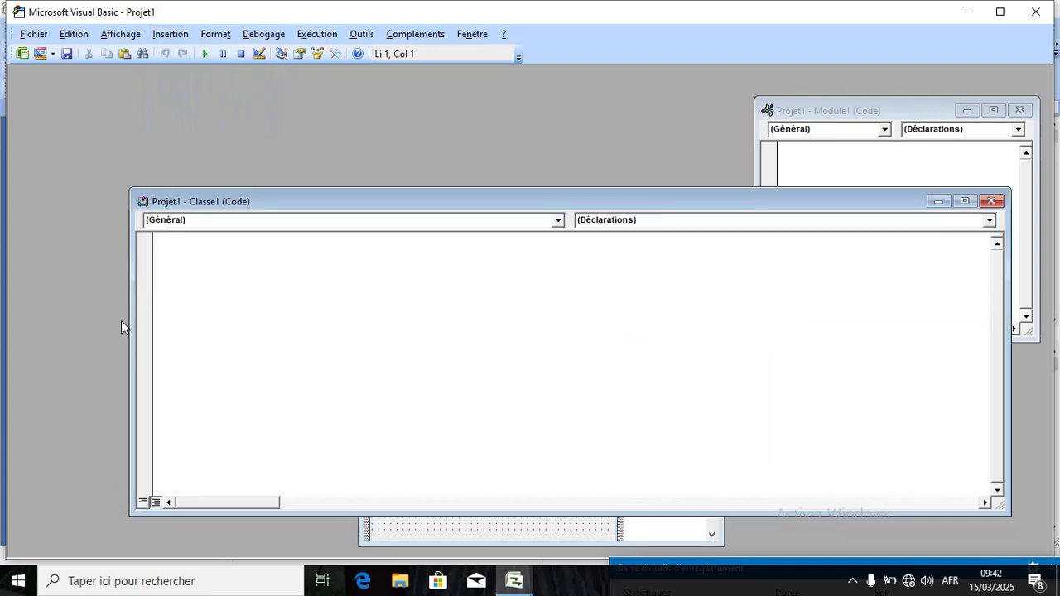
drag(131, 320, 632, 267)
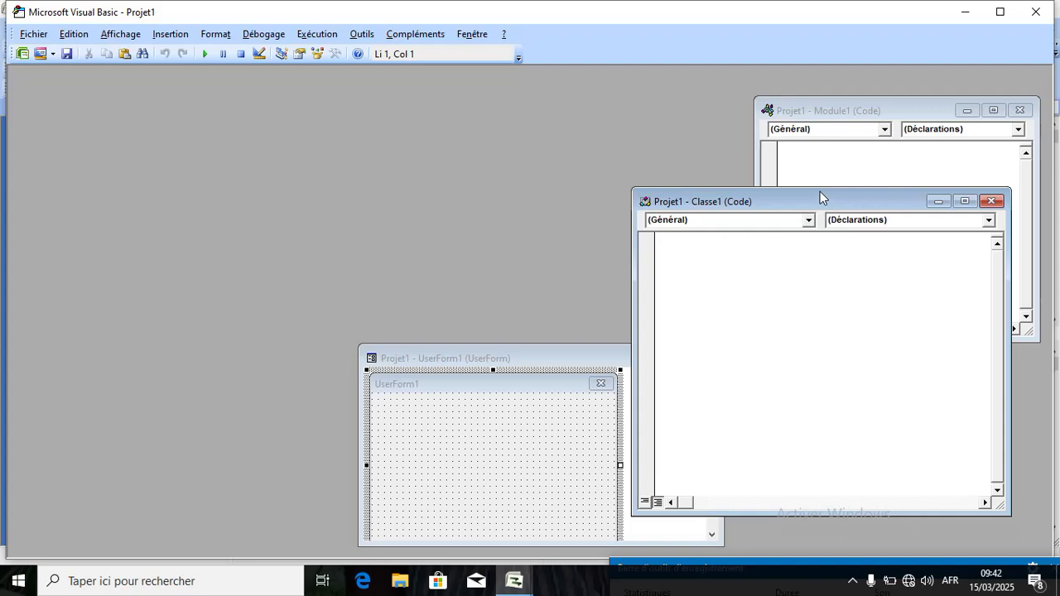
drag(820, 191, 318, 96)
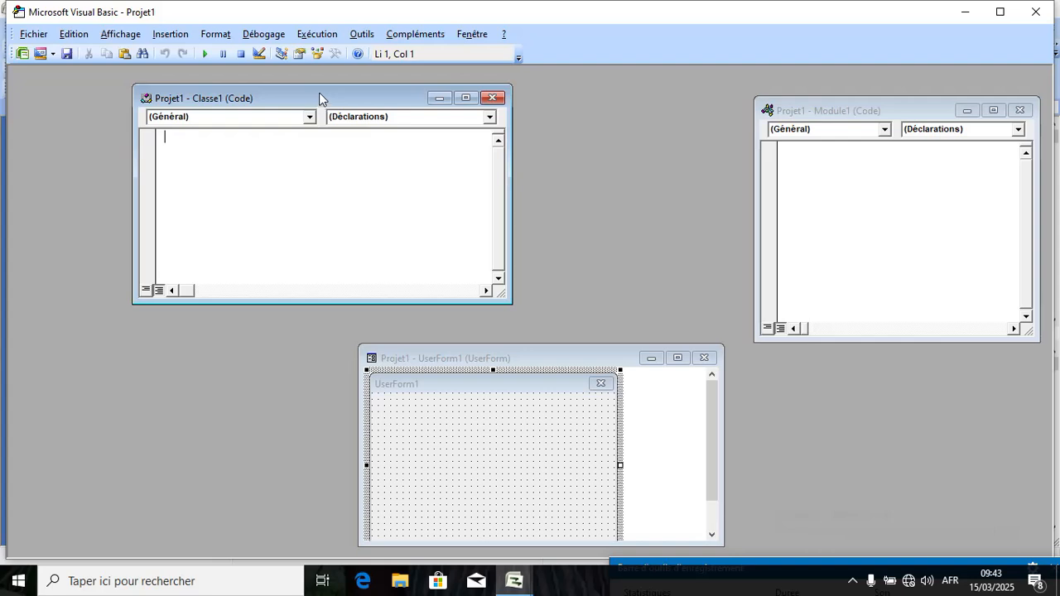
Compile the VBA project with Débogage > Compiler VBAProject.
click(210, 34)
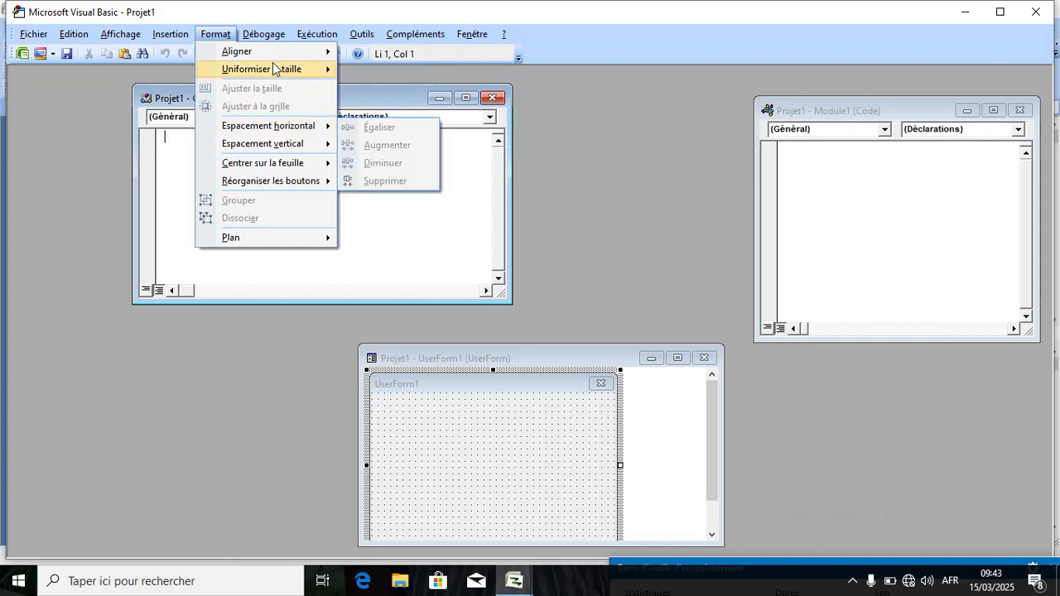
mouse_move(273, 43)
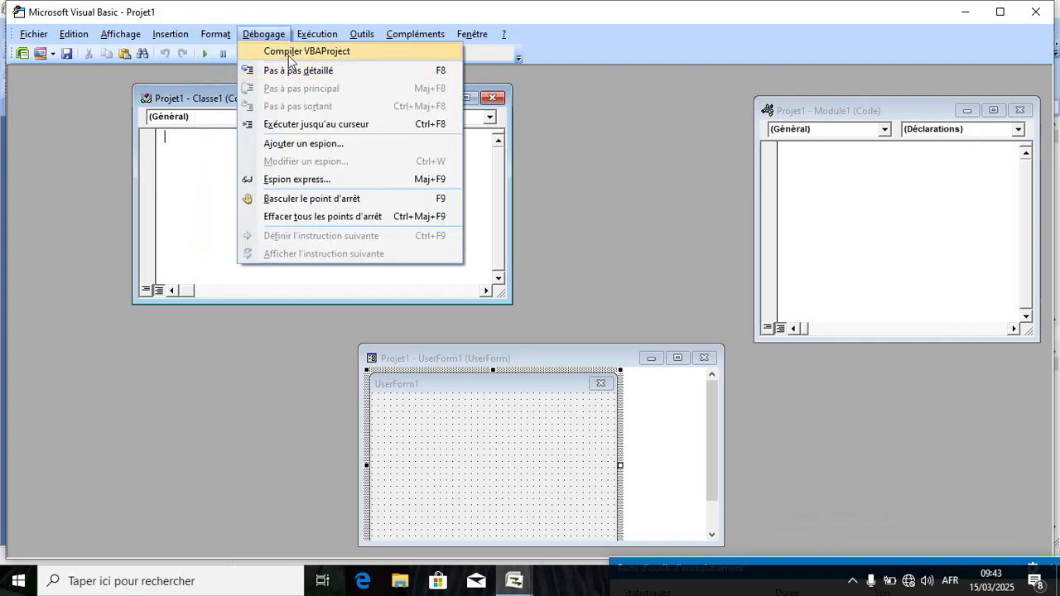
click(288, 52)
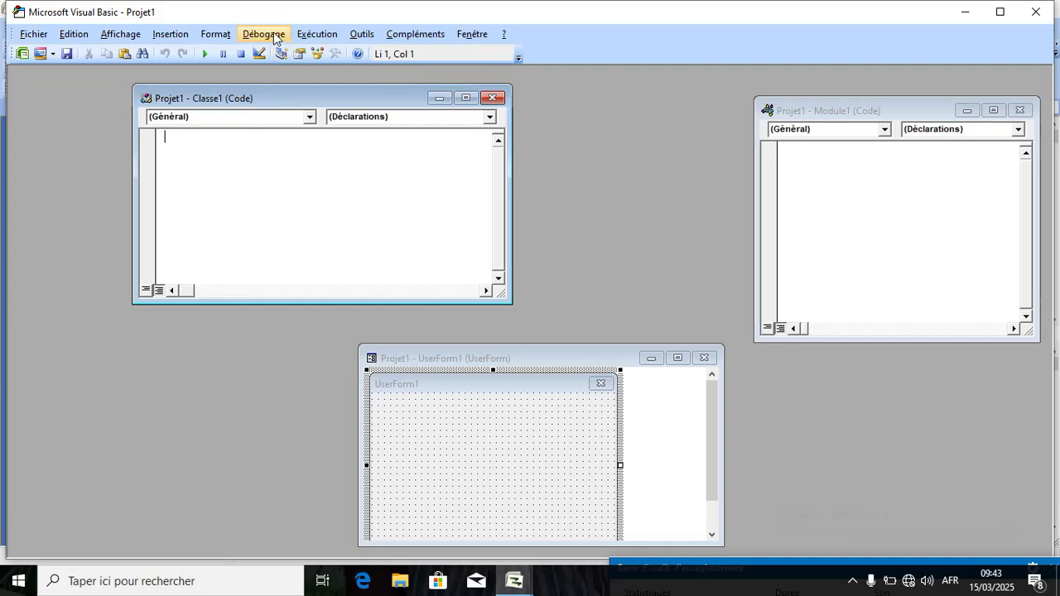
Try Exécuter Sub/UserForm and close the empty Macros list.
click(273, 37)
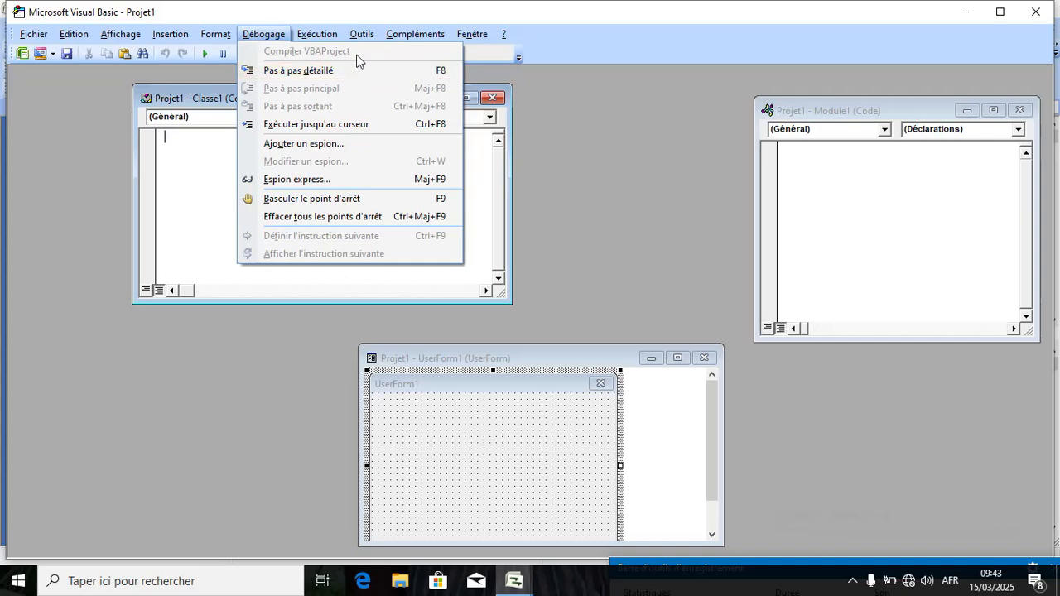
mouse_move(325, 36)
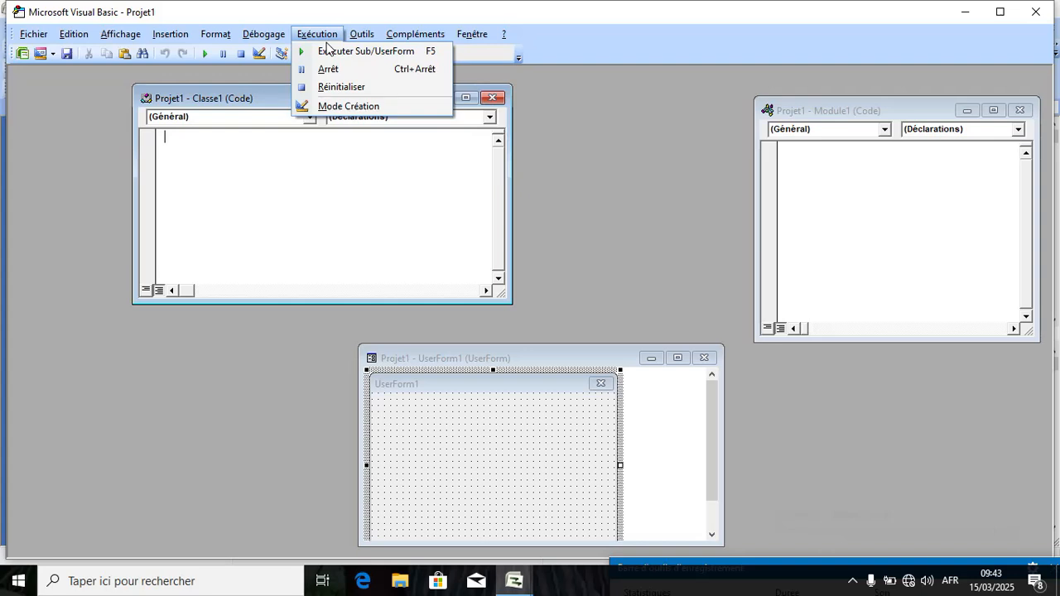
click(338, 58)
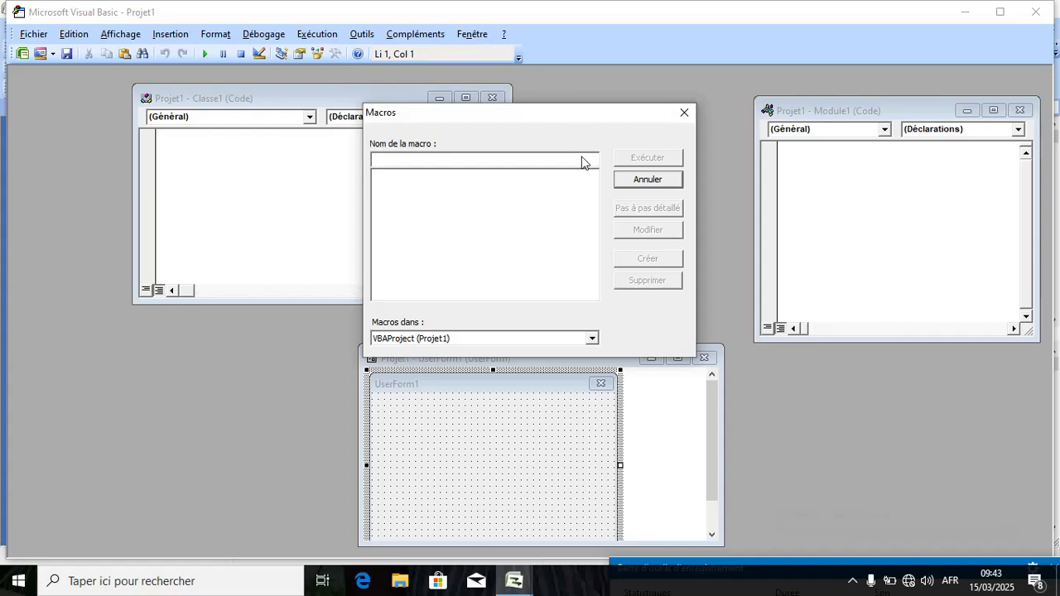
click(687, 112)
Put Projet1 into break mode with Exécution > Arrêt.
click(333, 36)
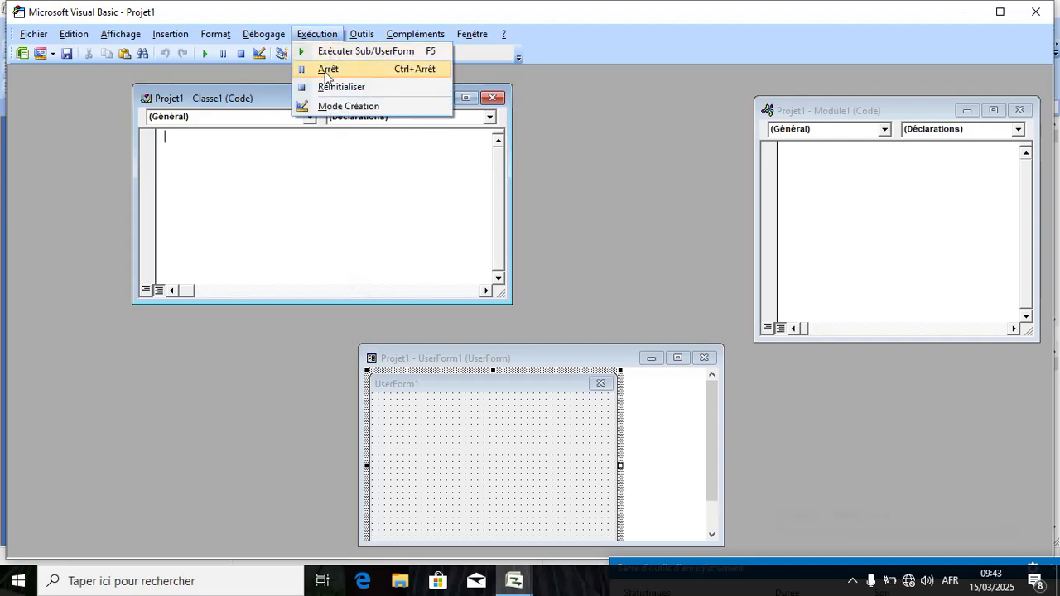
click(324, 71)
click(358, 37)
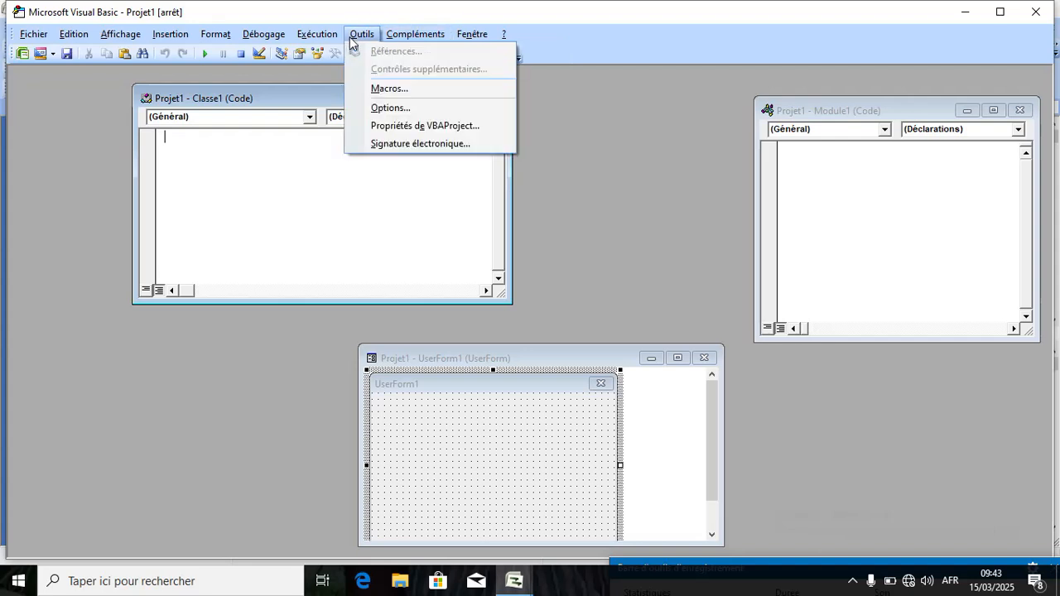
Close the Visual Basic Editor back to Project, confirming the debugger stop with OK.
mouse_move(401, 33)
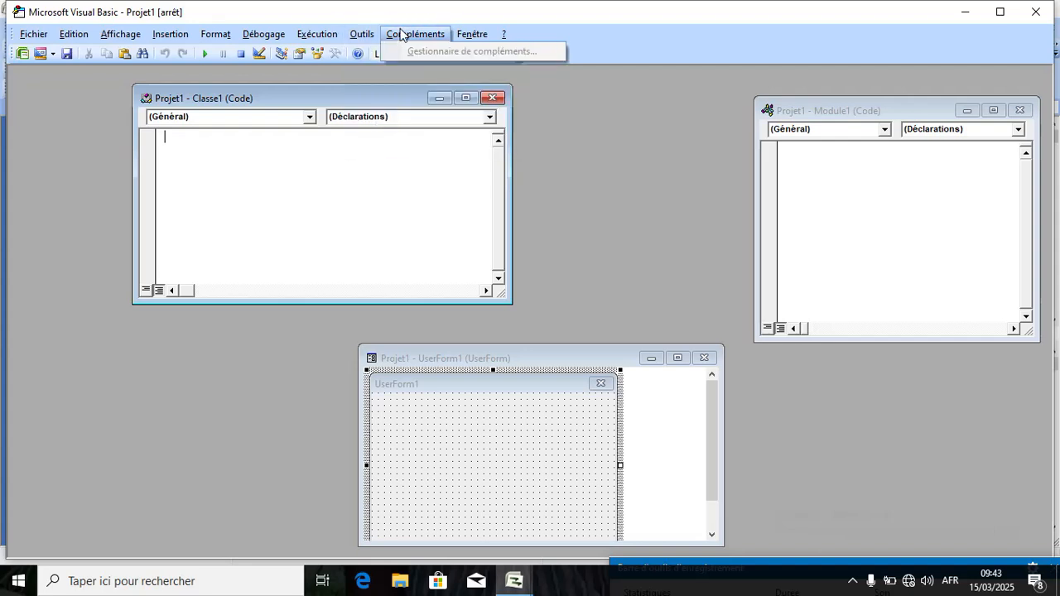
mouse_move(23, 35)
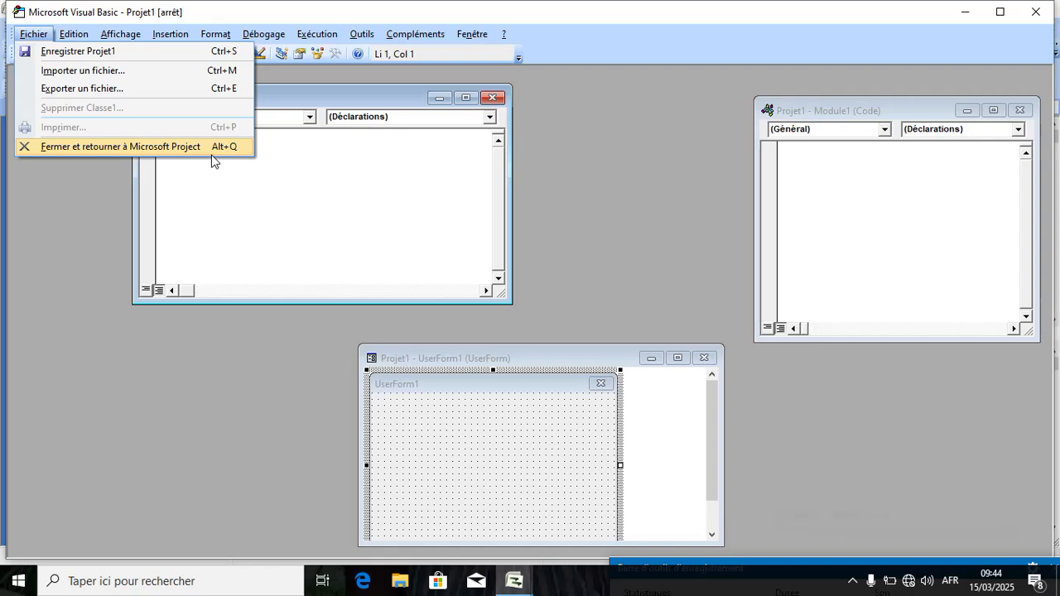
click(201, 149)
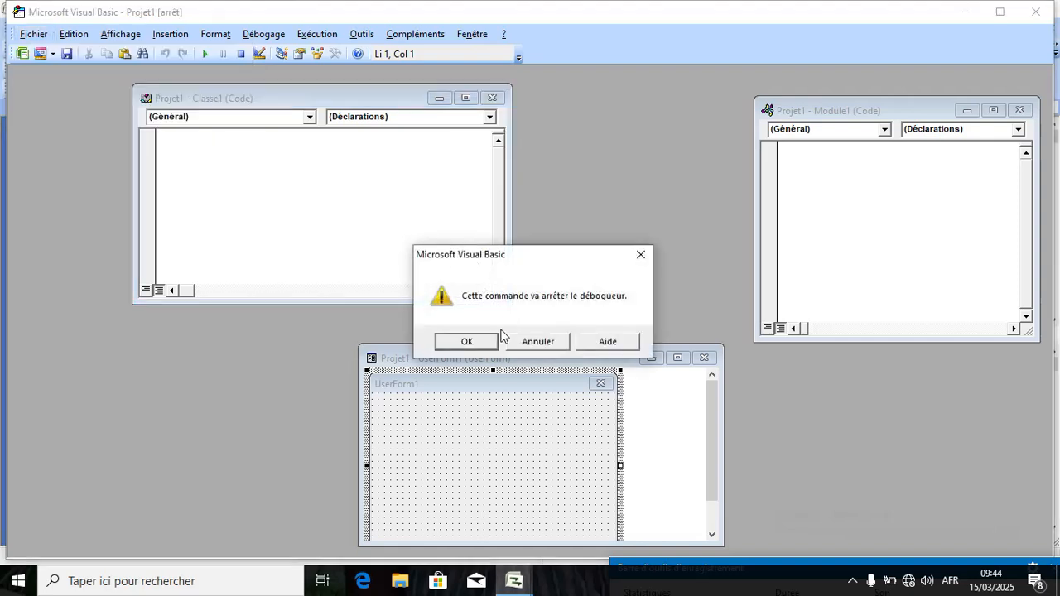
click(473, 343)
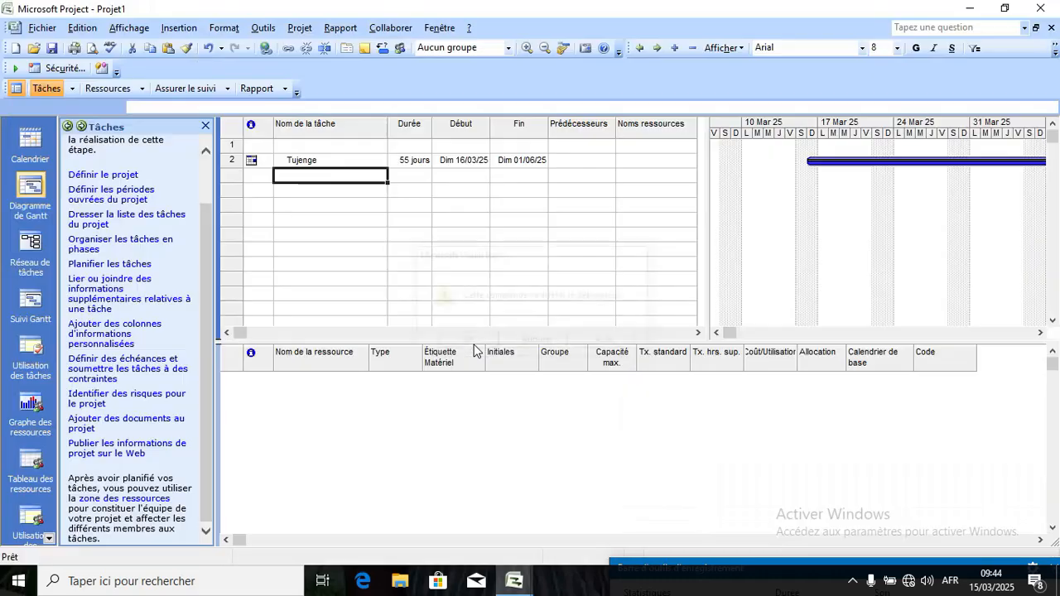
click(263, 28)
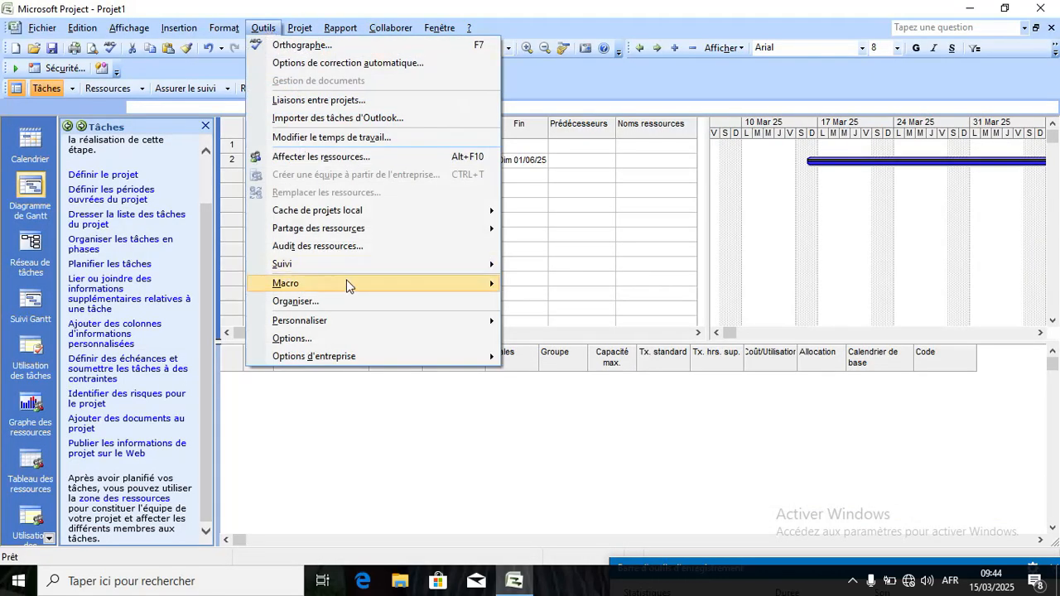
mouse_move(346, 285)
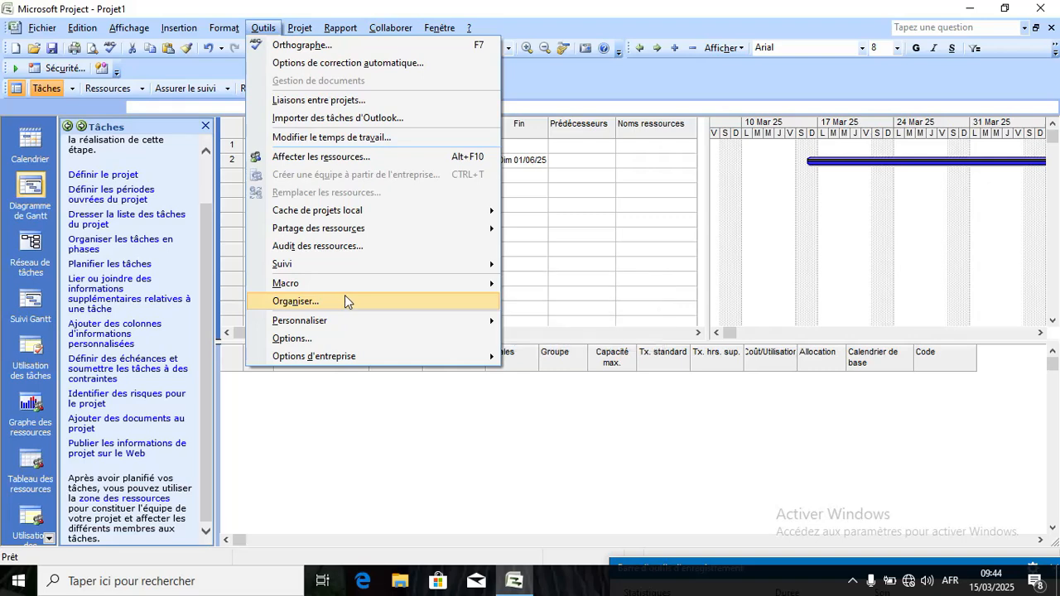
click(344, 301)
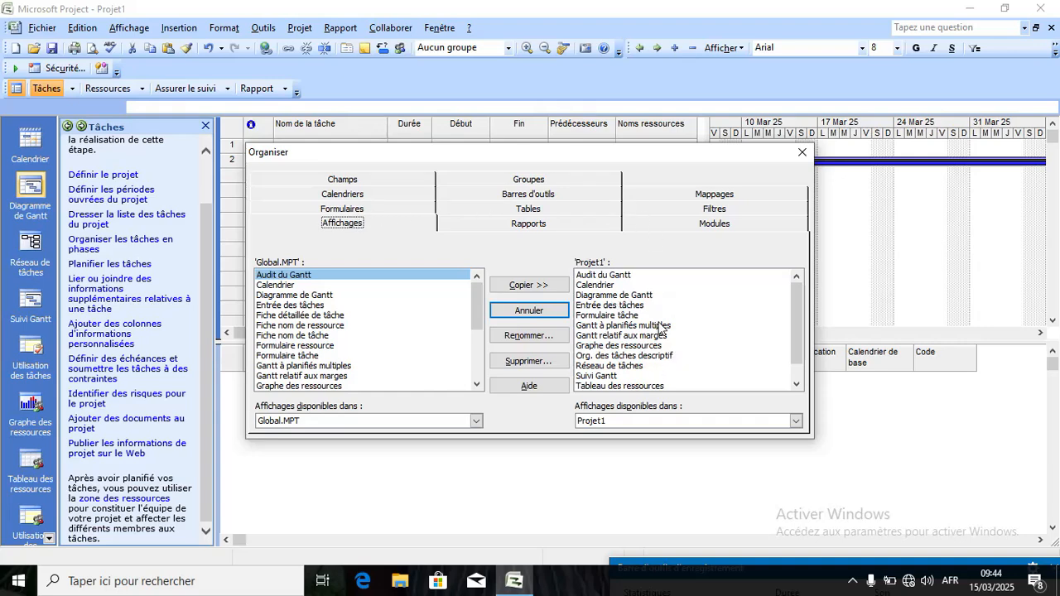
click(801, 152)
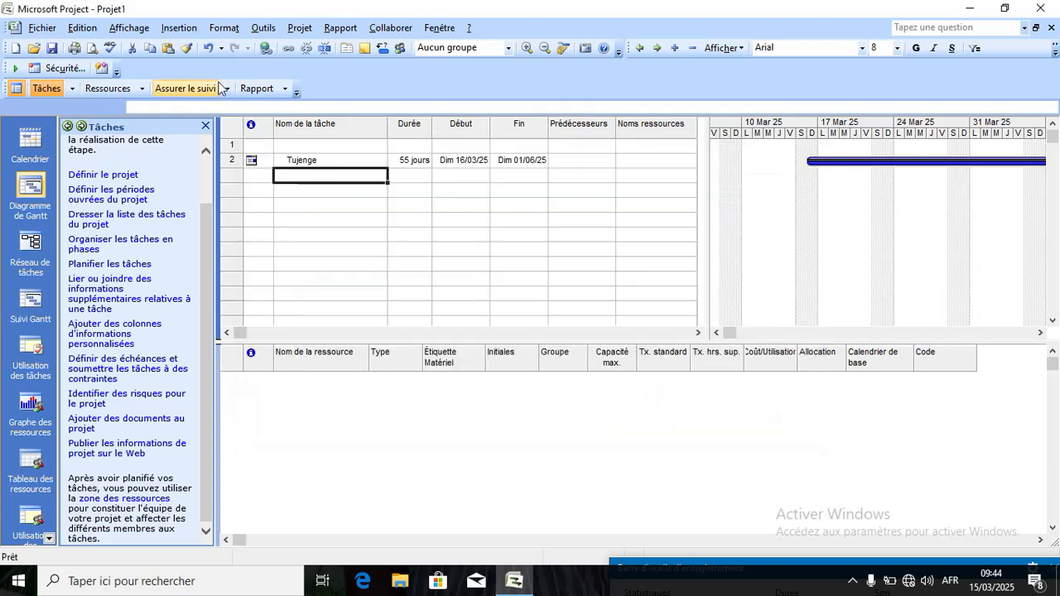
click(264, 27)
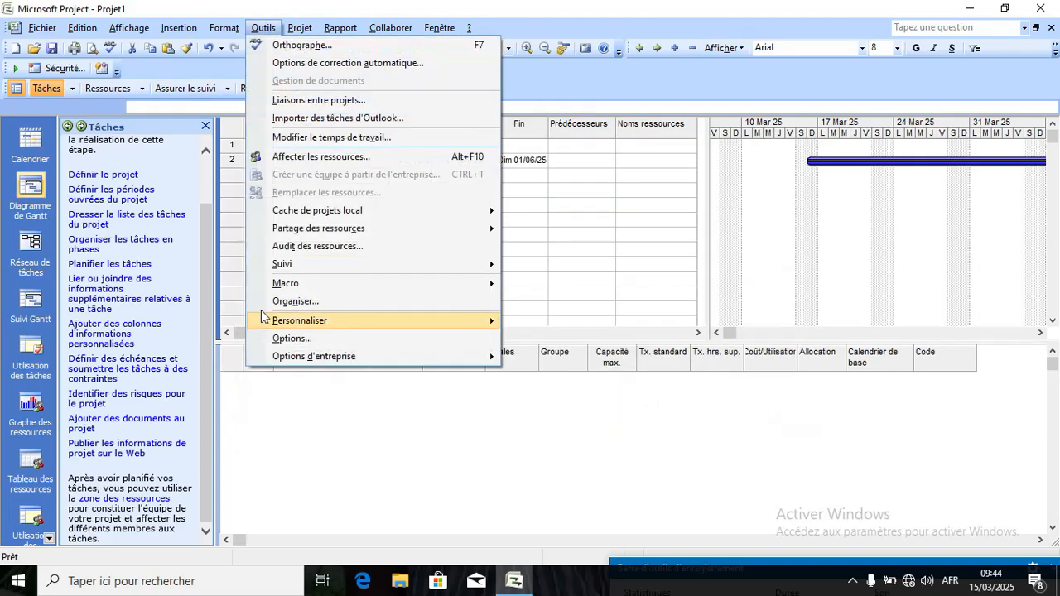
mouse_move(309, 324)
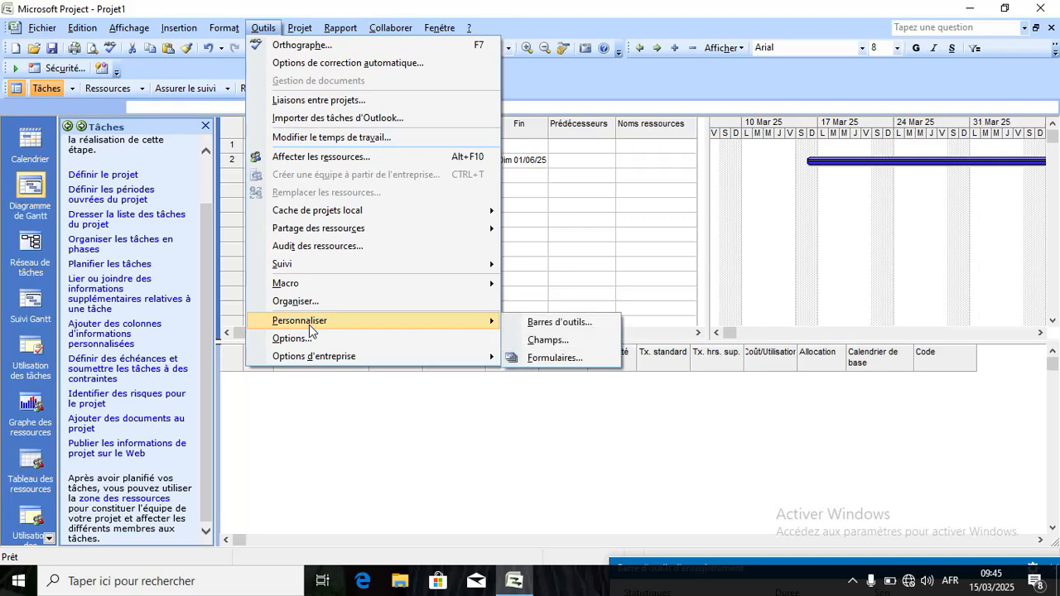
click(555, 323)
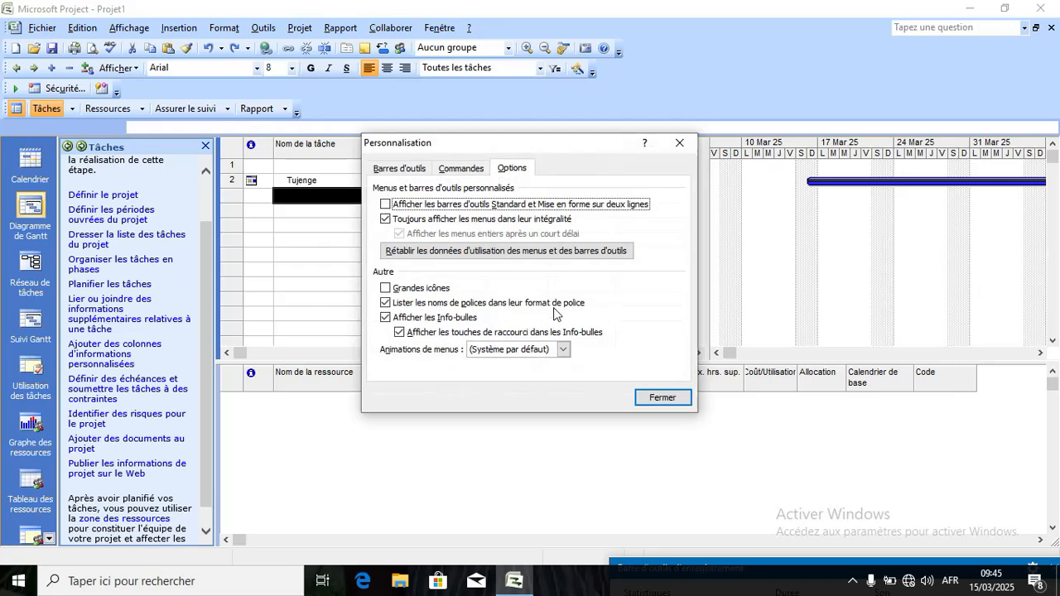
click(678, 146)
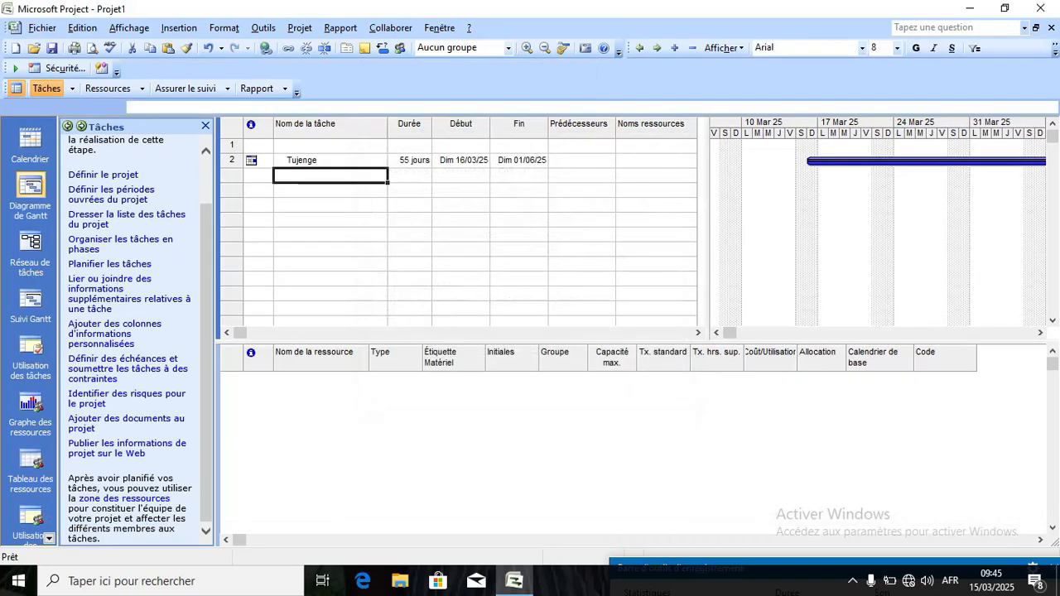
click(266, 29)
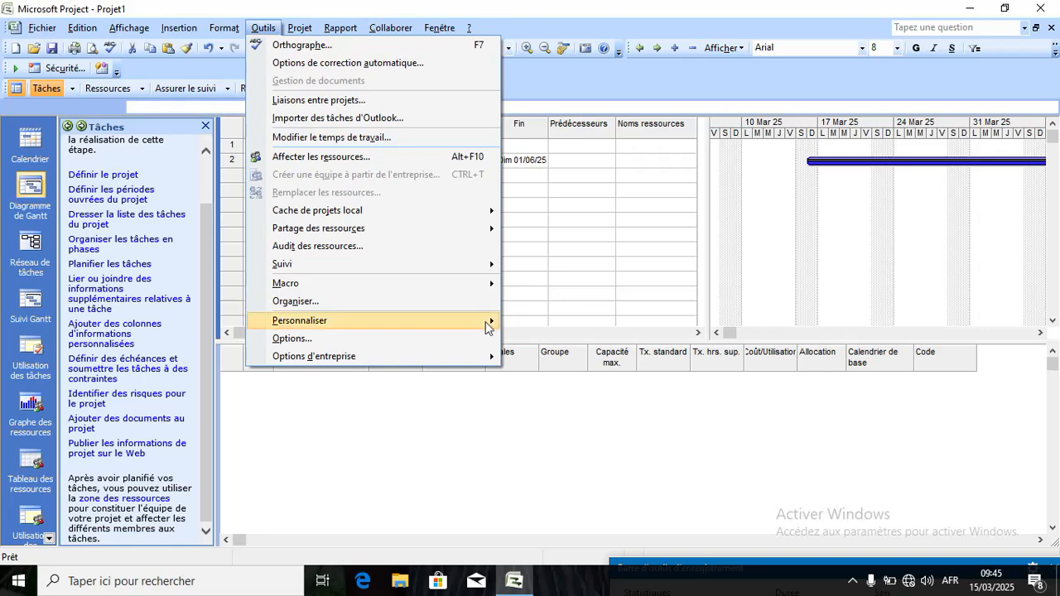
mouse_move(487, 322)
click(548, 358)
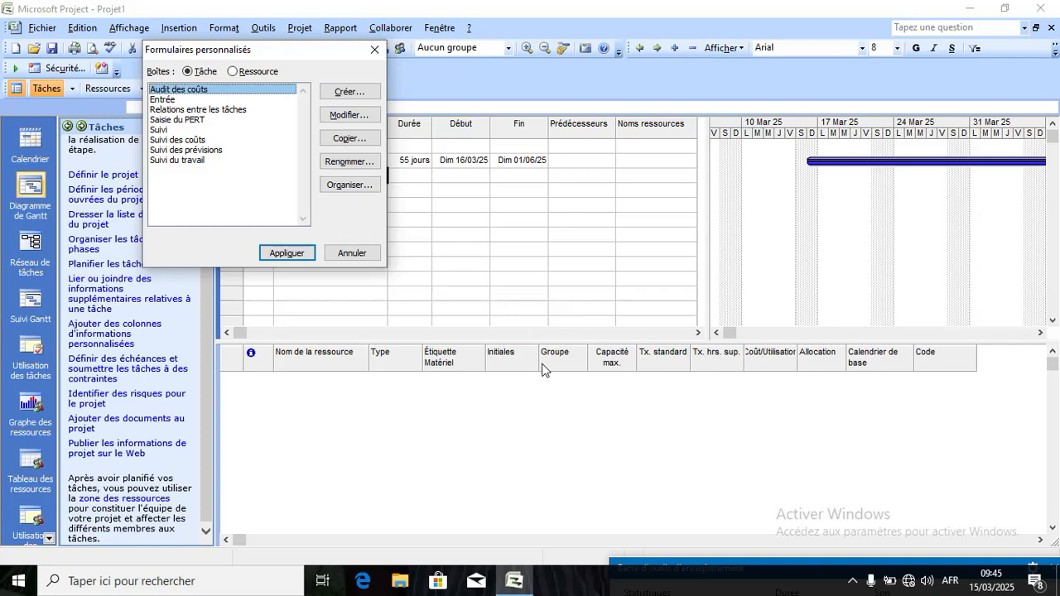
click(374, 53)
click(264, 28)
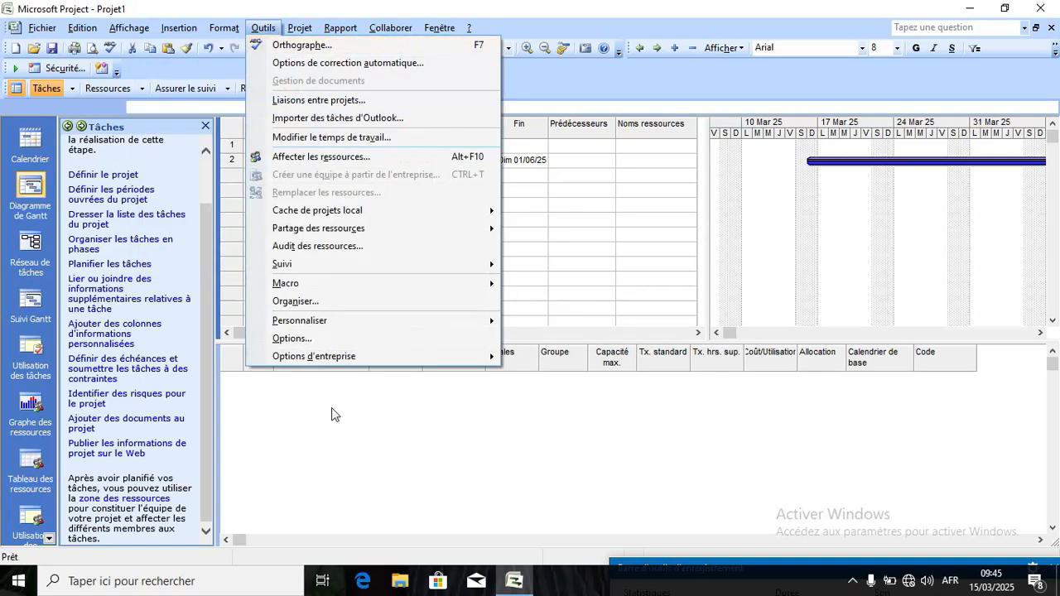
click(371, 336)
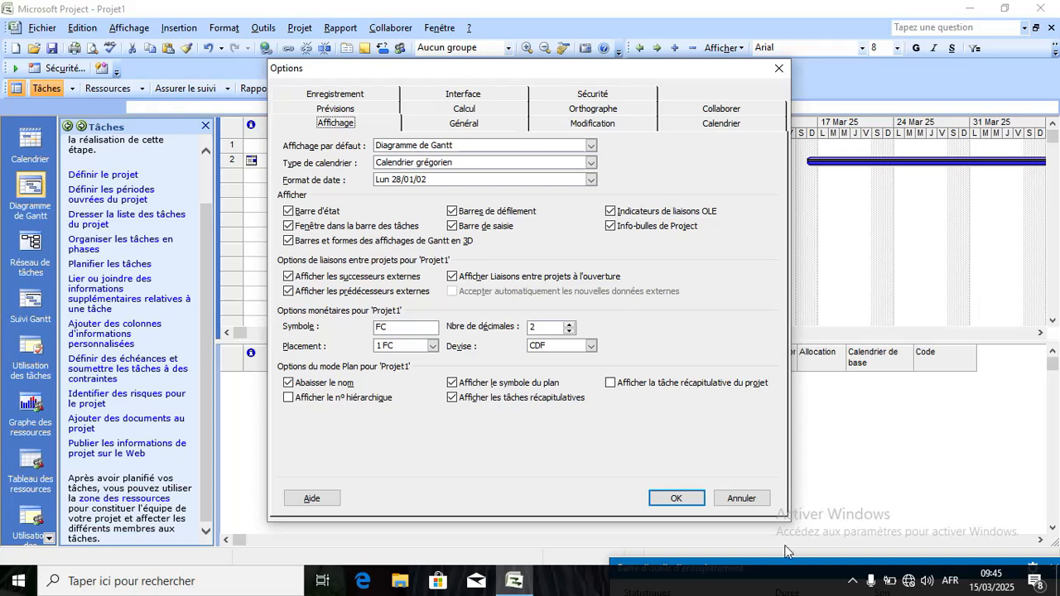
click(667, 500)
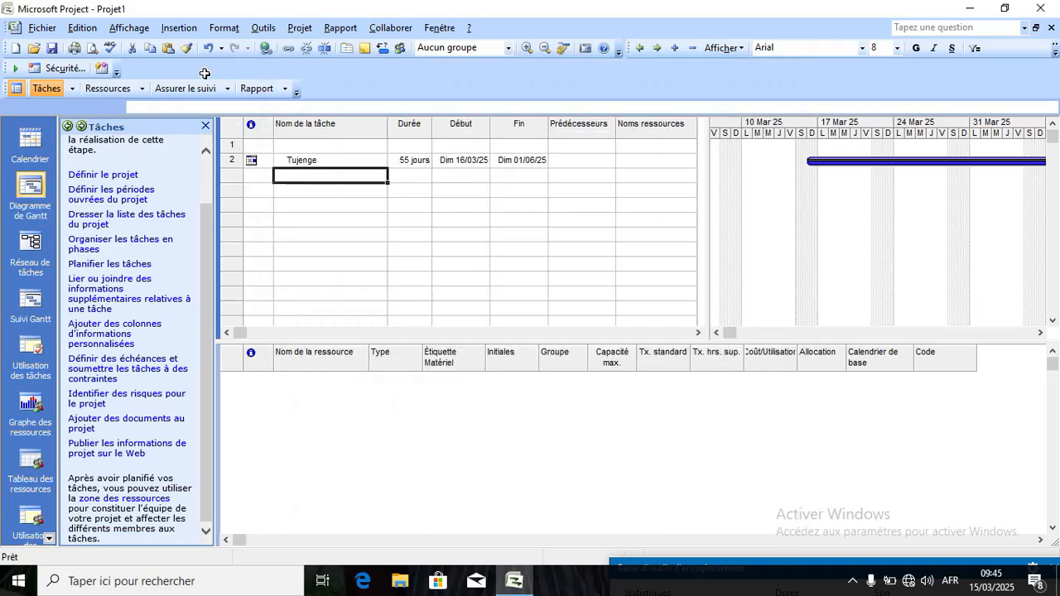
Browse the Outils menu, resting on Options d'entreprise.
click(263, 29)
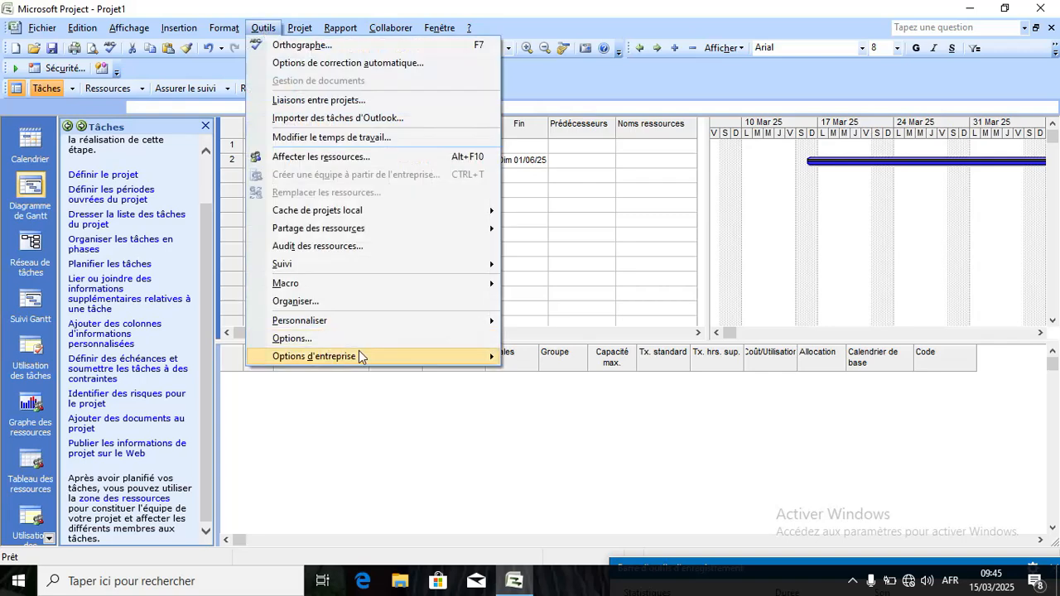
mouse_move(359, 351)
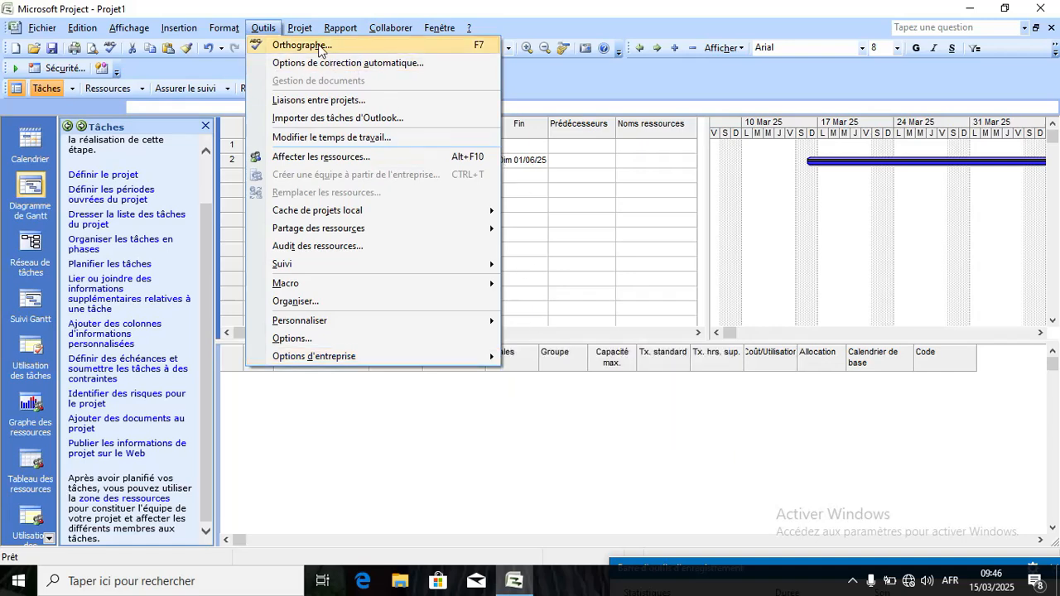
Browse the Projet menu's Trier and Mode Plan entries, ending on Filtré pour.
click(272, 31)
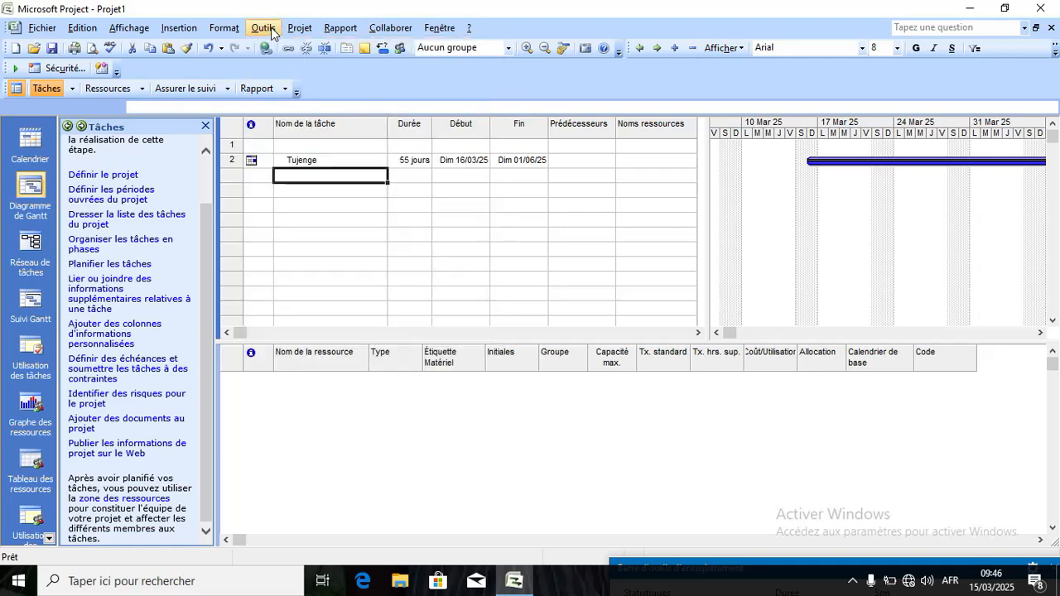
click(302, 30)
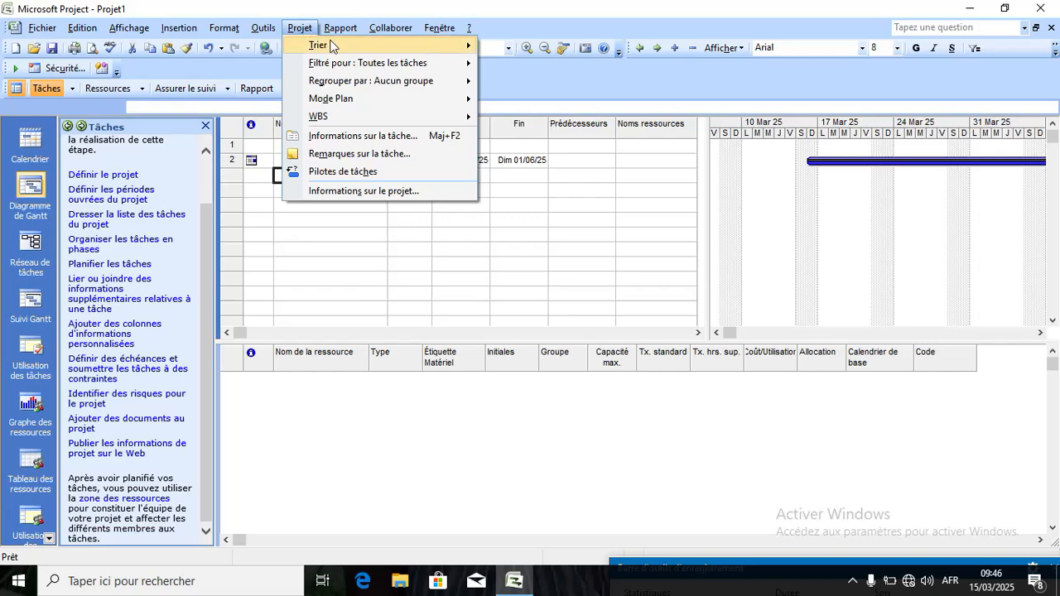
mouse_move(331, 45)
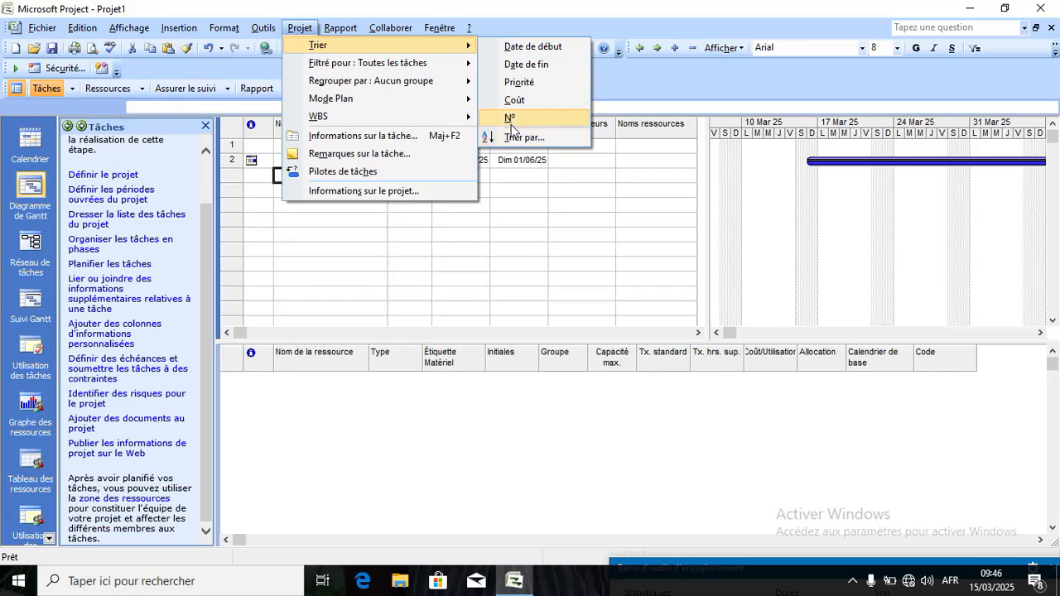
mouse_move(417, 107)
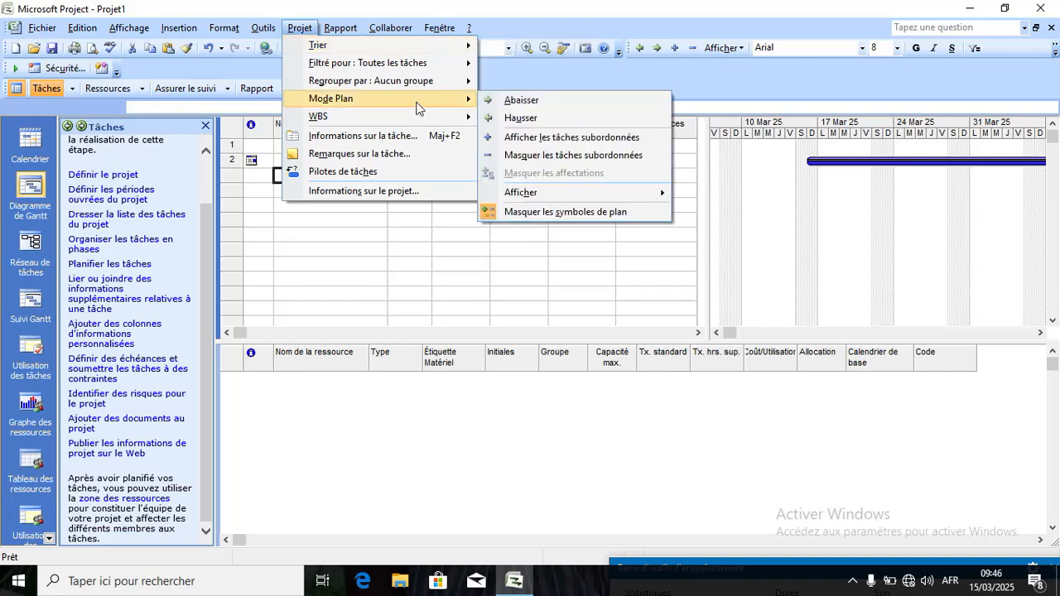
mouse_move(406, 68)
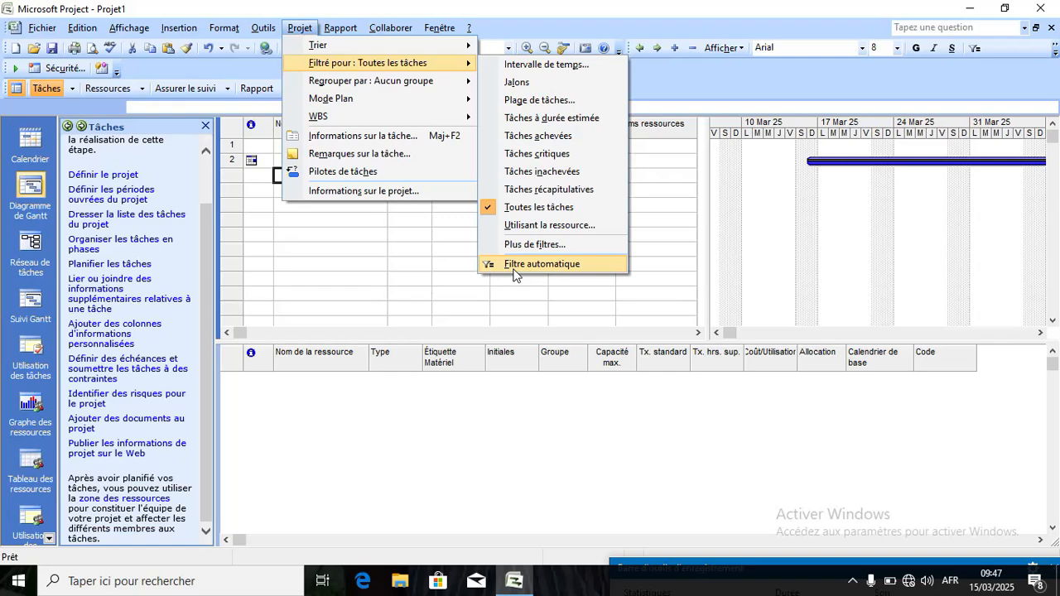
mouse_move(426, 83)
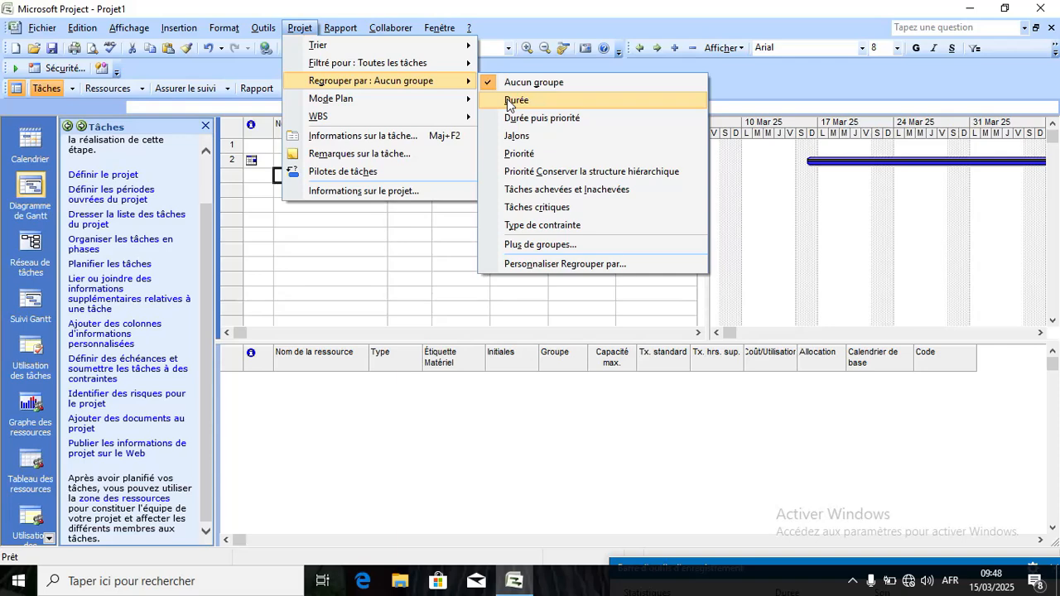
mouse_move(444, 117)
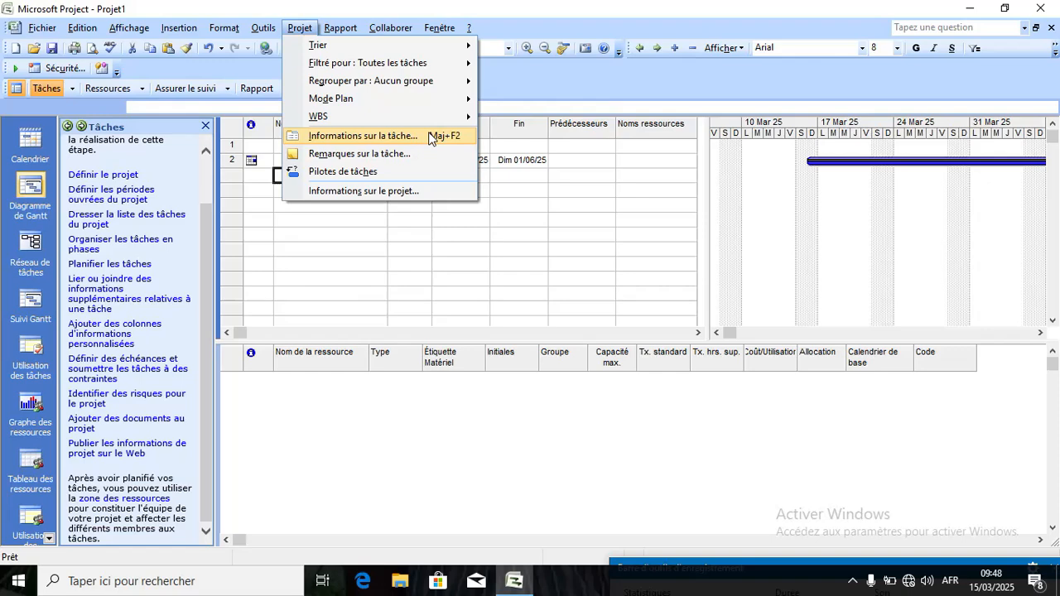
Open Informations sur la tâche for the empty, unnamed task.
click(431, 138)
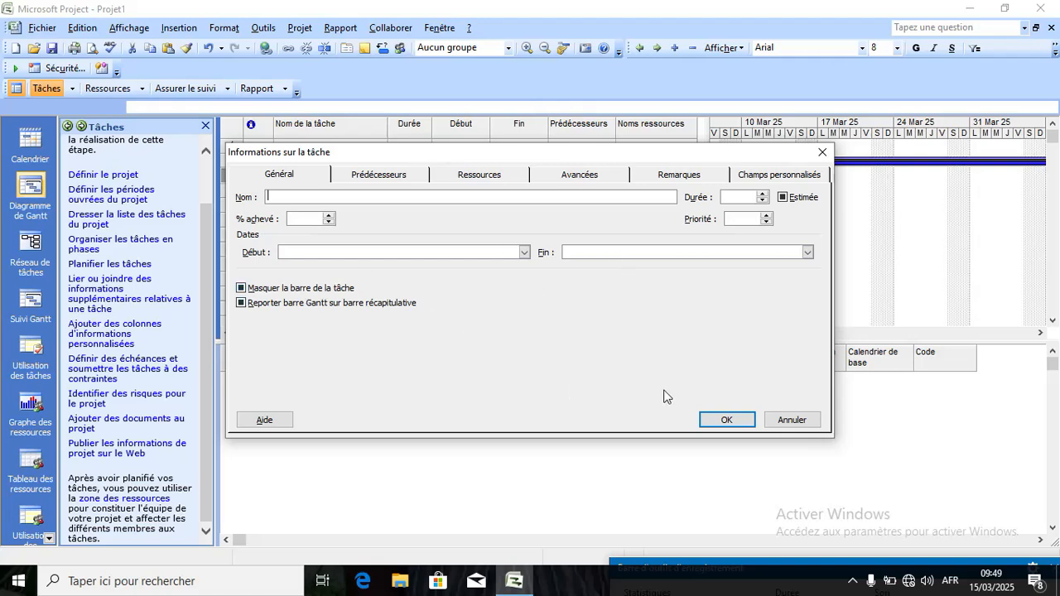
click(728, 419)
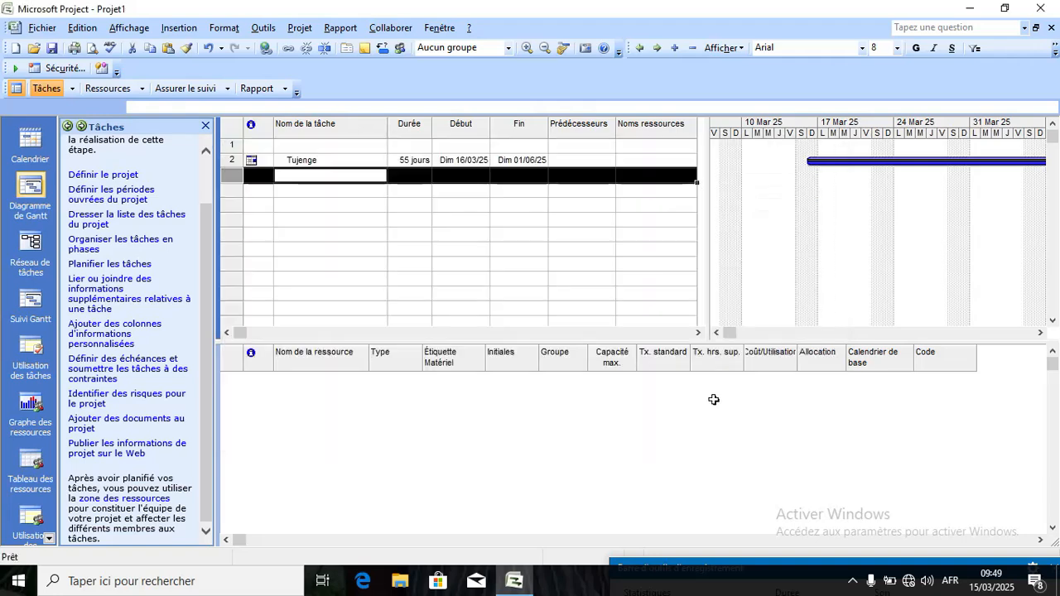
click(264, 28)
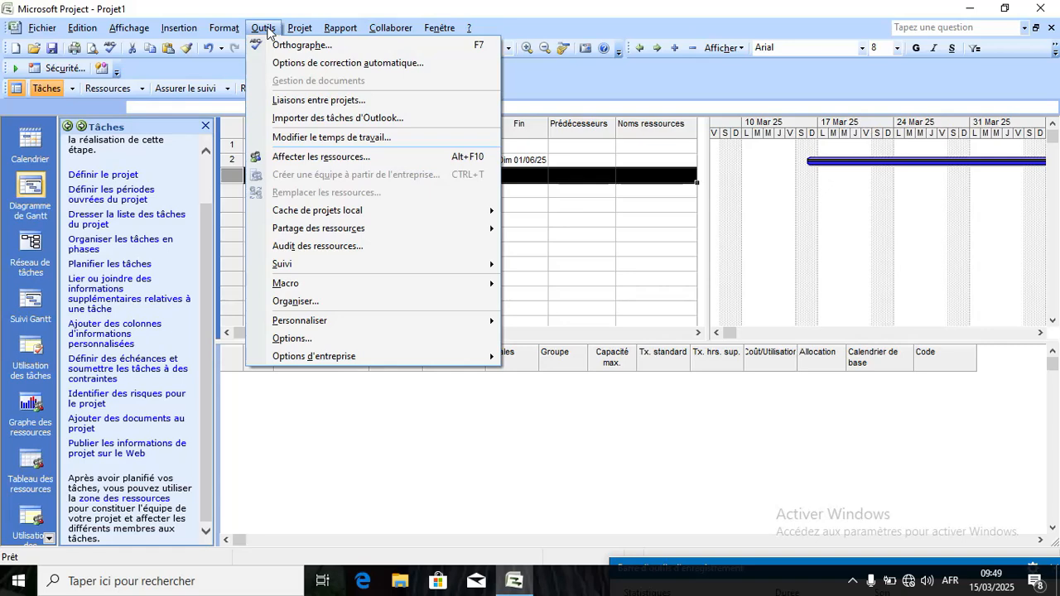
click(294, 29)
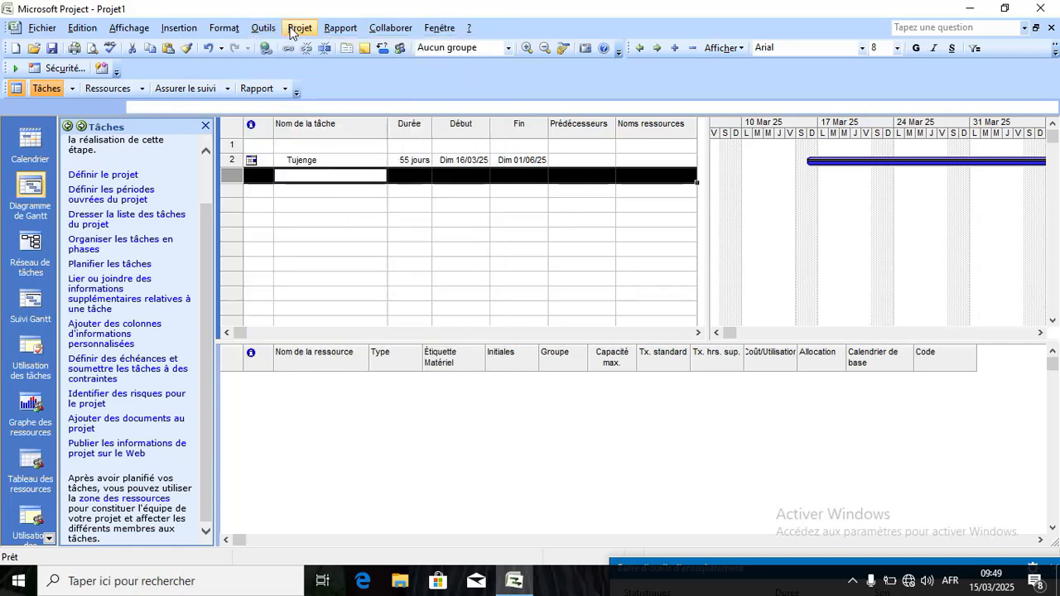
click(294, 30)
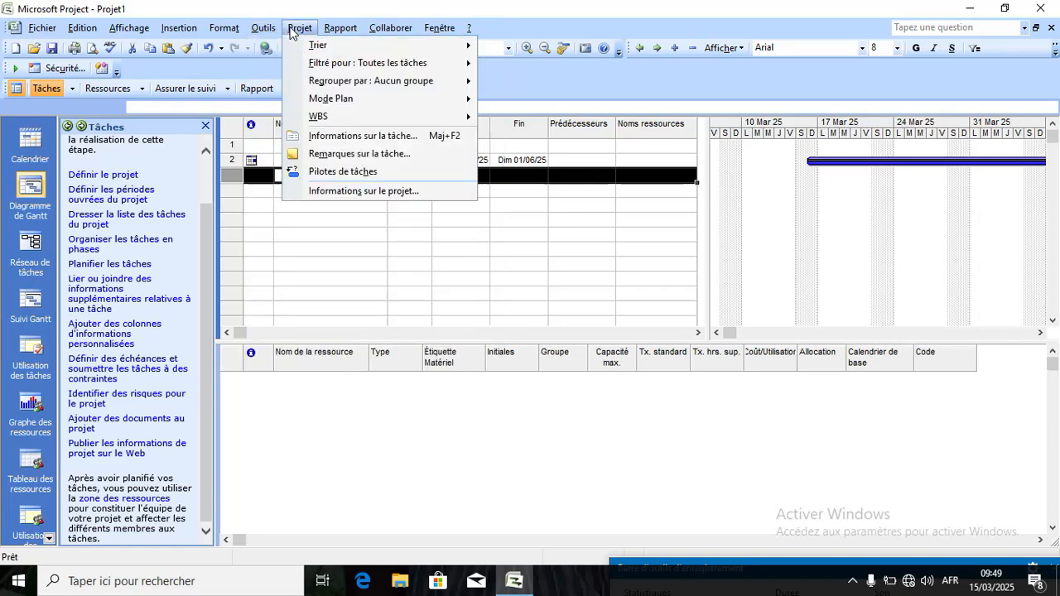
click(346, 155)
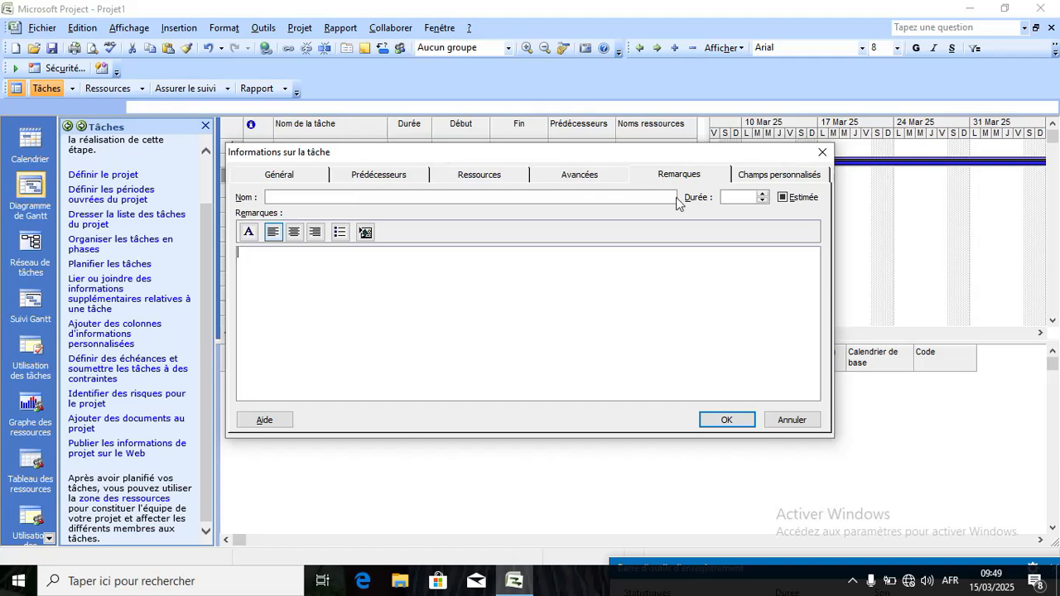
click(268, 235)
text(wdcned3pdko3do=3d42dj4cdrcm)
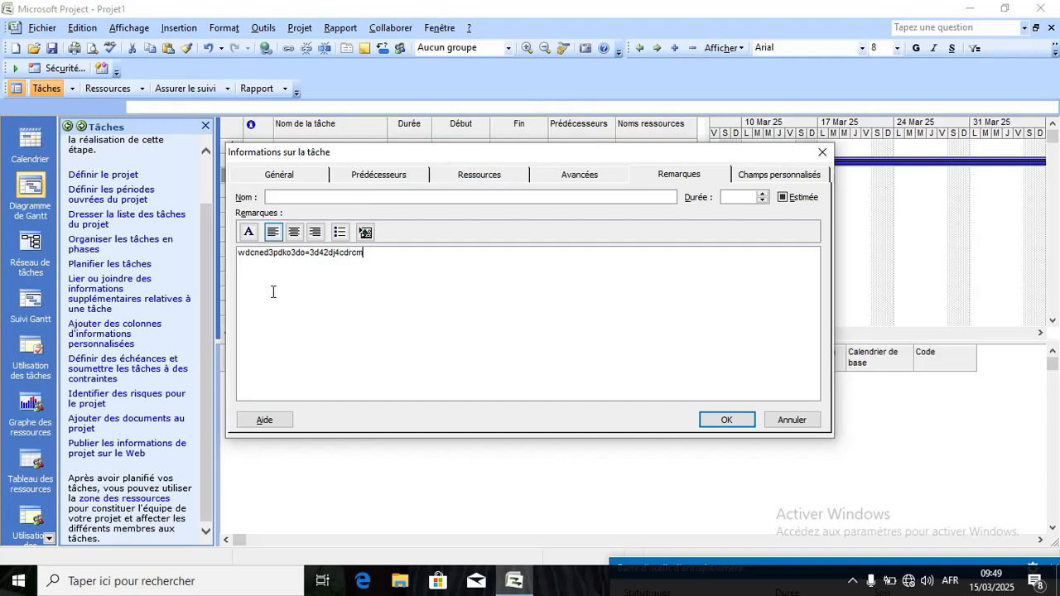
click(786, 420)
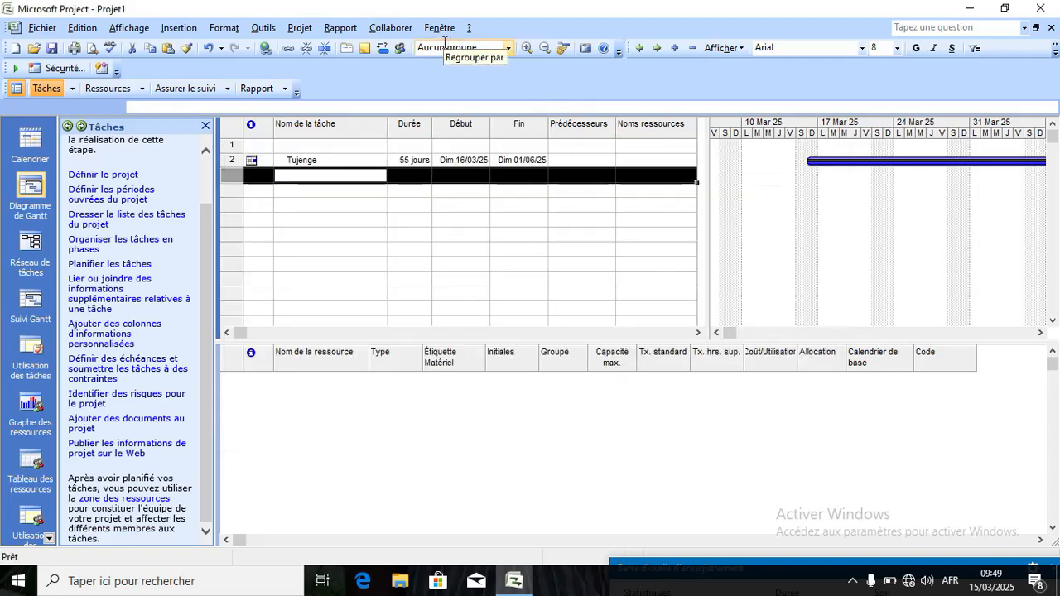
Show the Pilotes de tâches pane for Tujenge, driven by its Dim 16/03/25 actual start.
click(300, 28)
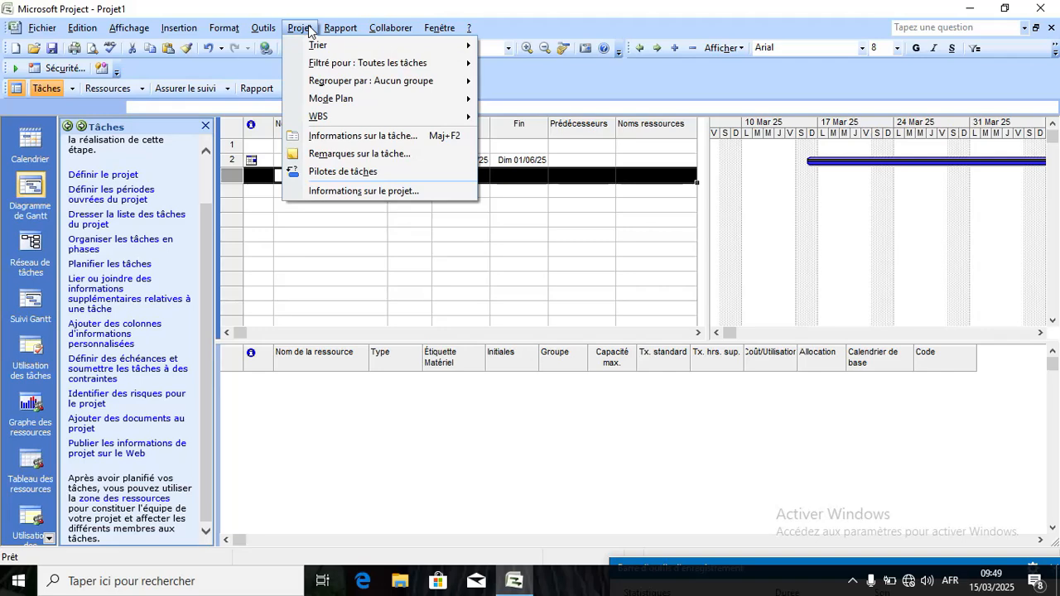
click(340, 172)
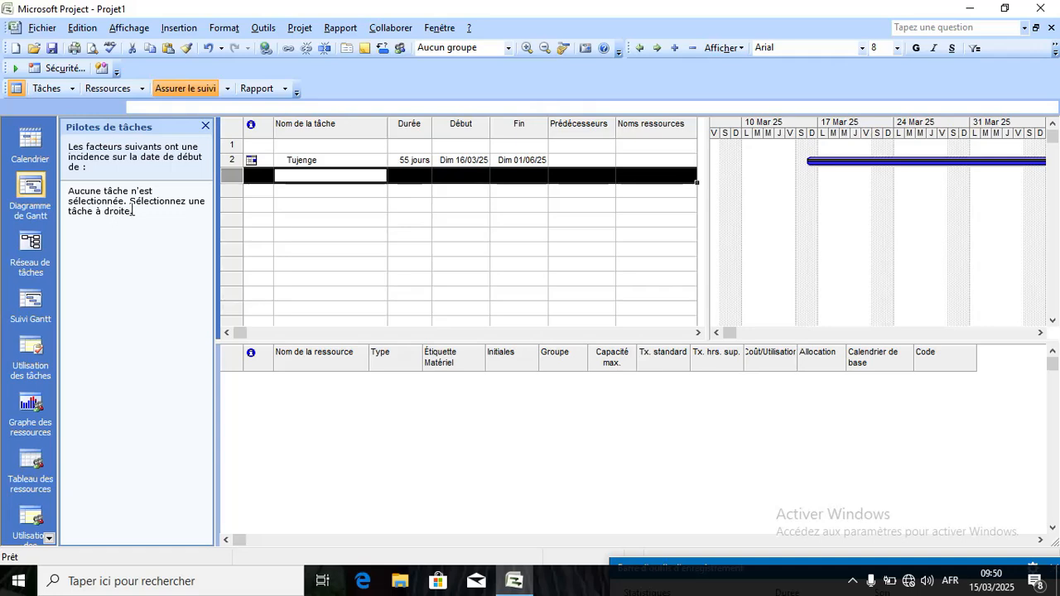
click(284, 162)
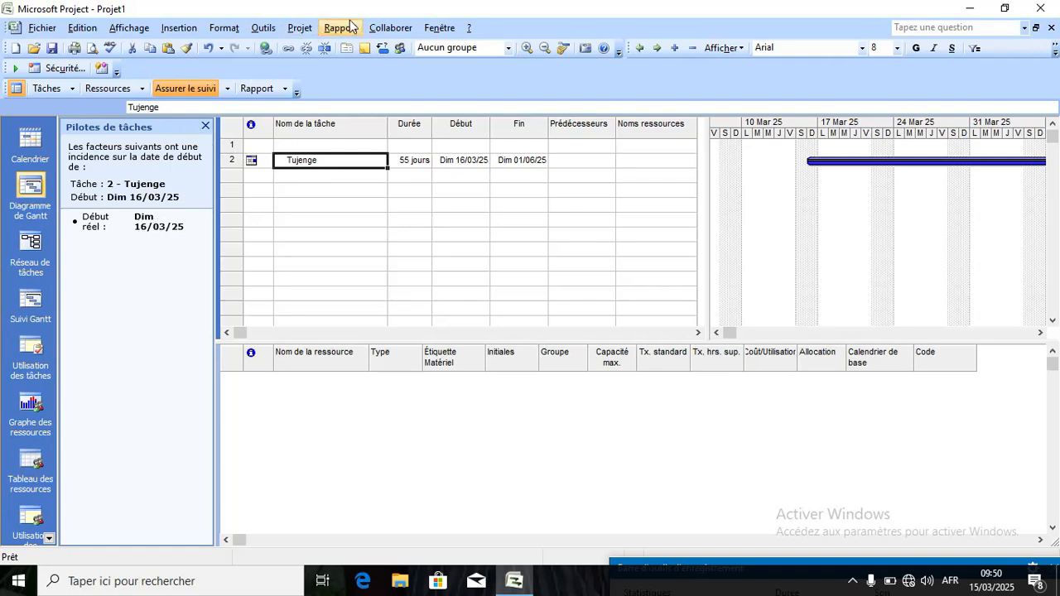
click(302, 30)
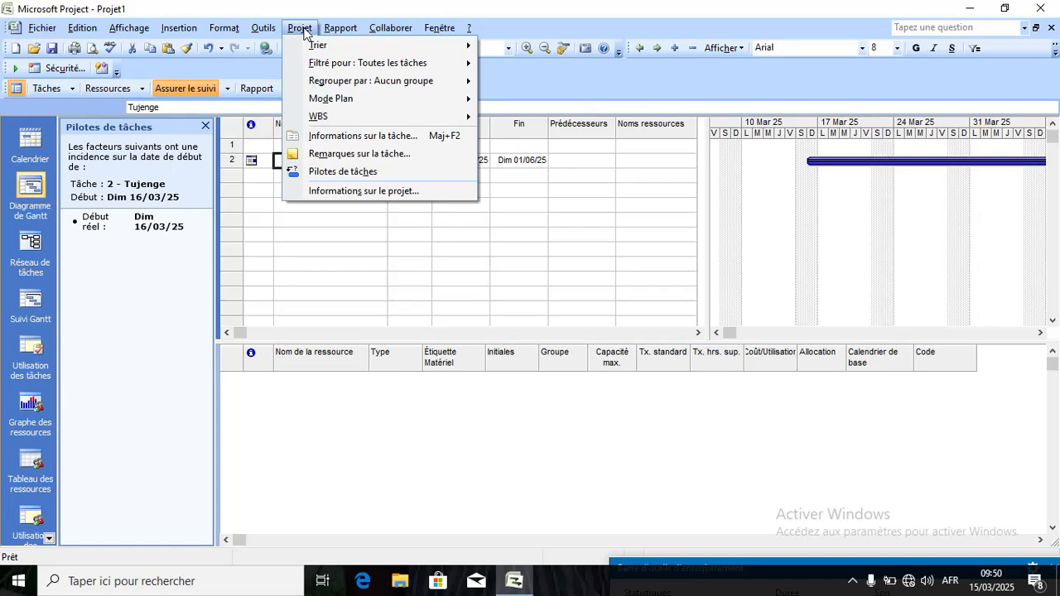
click(387, 190)
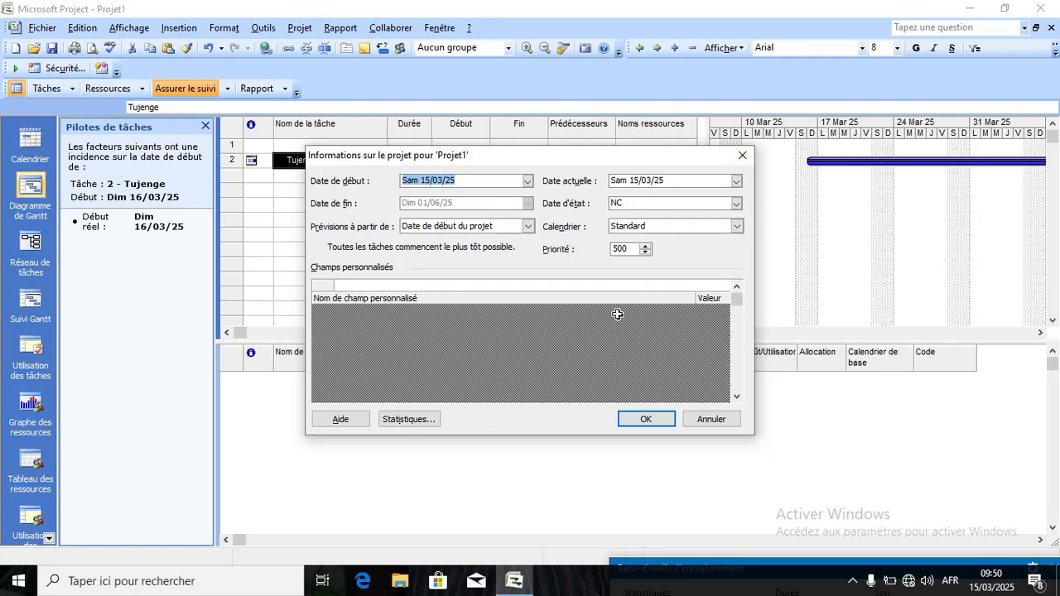
click(547, 340)
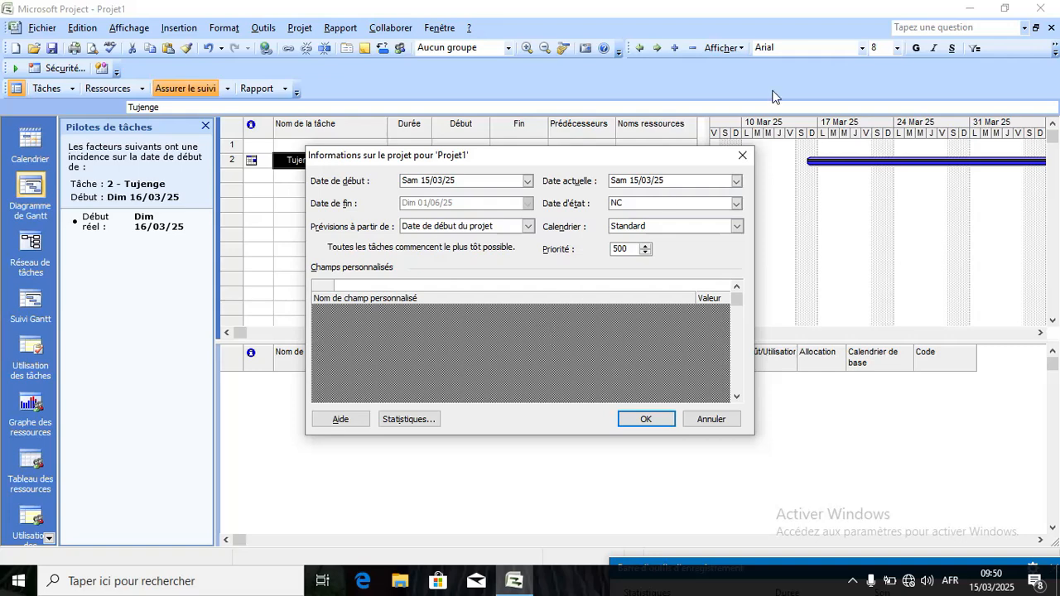
click(742, 157)
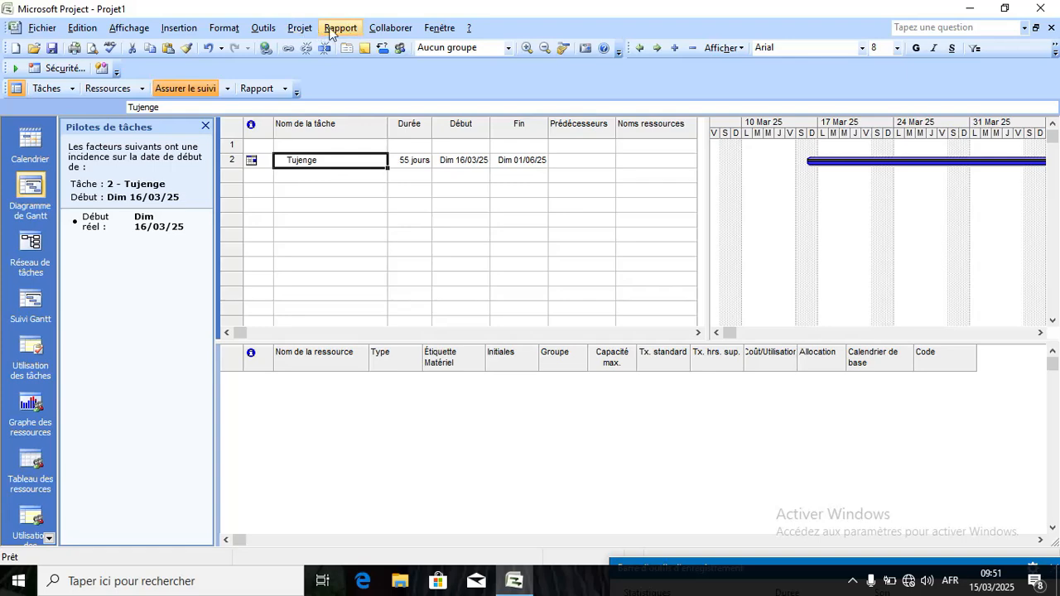
Open Rapport > Rapports visuels to reach the Créer un rapport templates.
click(299, 30)
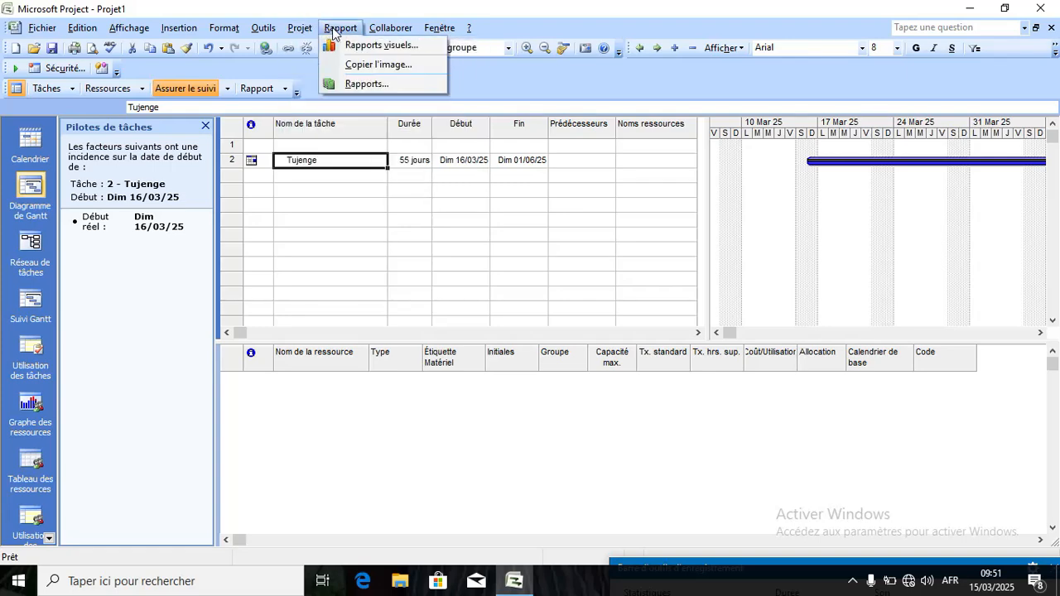
click(333, 32)
click(334, 33)
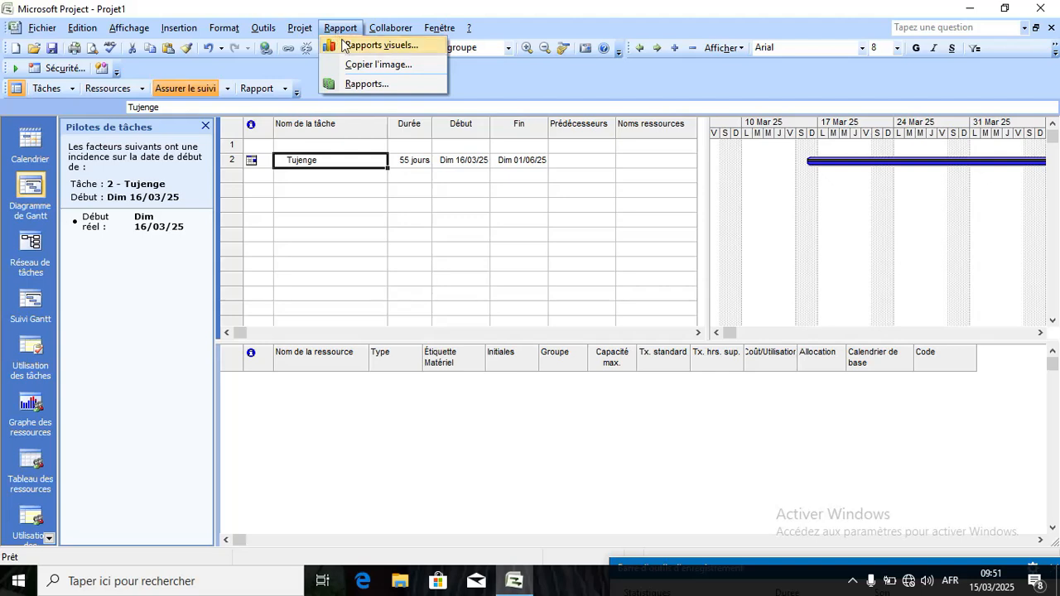
click(343, 45)
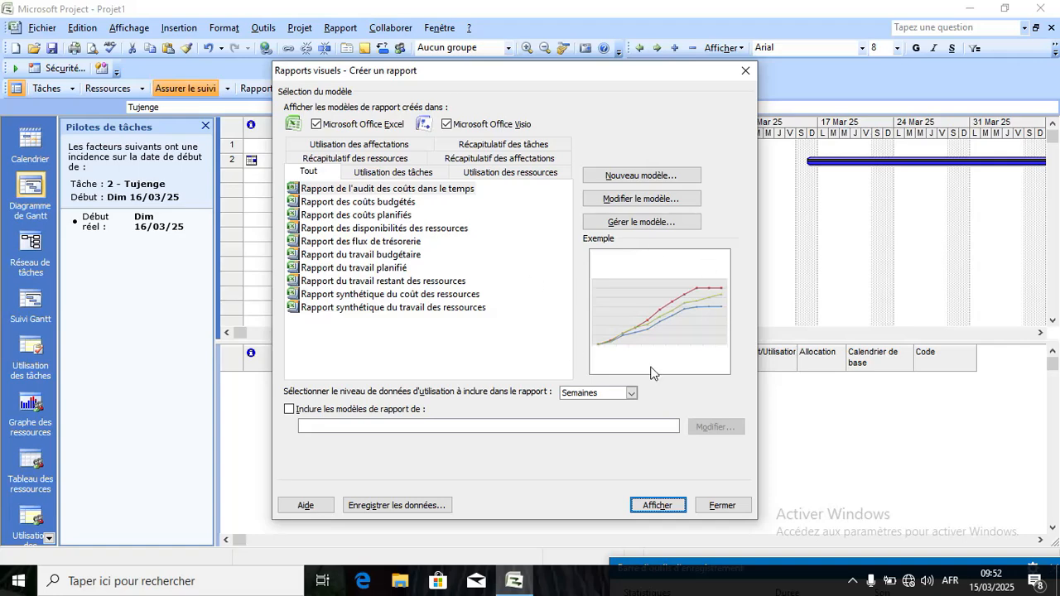
Preview the cash flow, cost audit, budgeted, planned cost and resource availability templates.
click(337, 241)
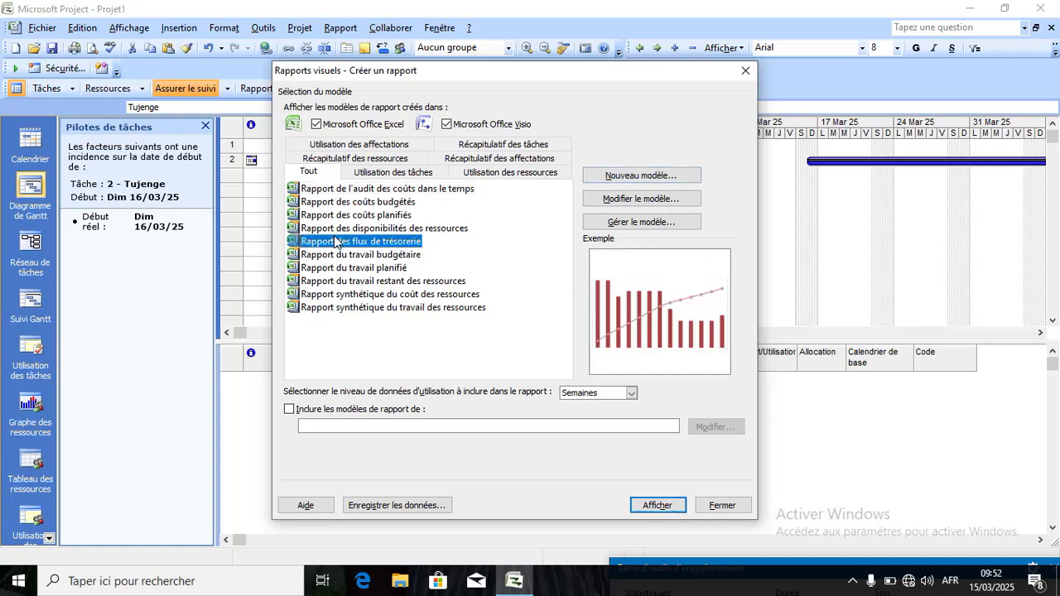
click(346, 193)
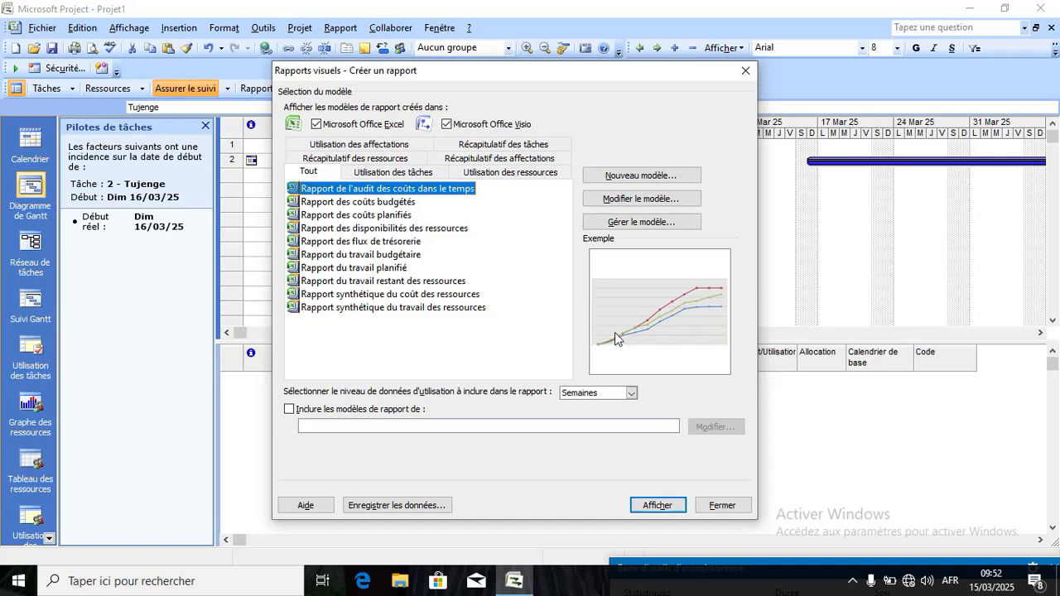
click(362, 202)
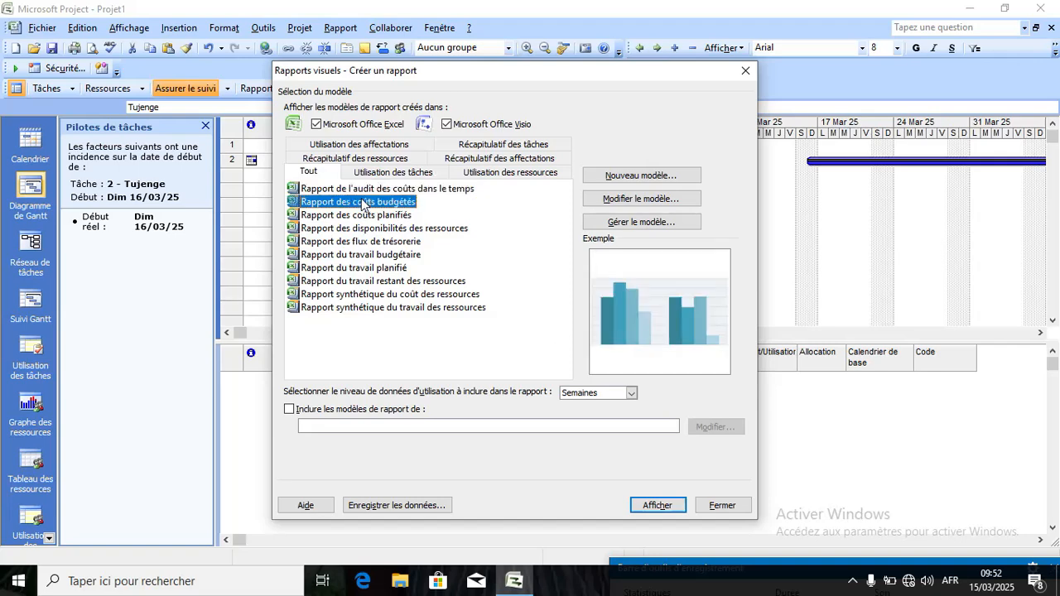
click(365, 215)
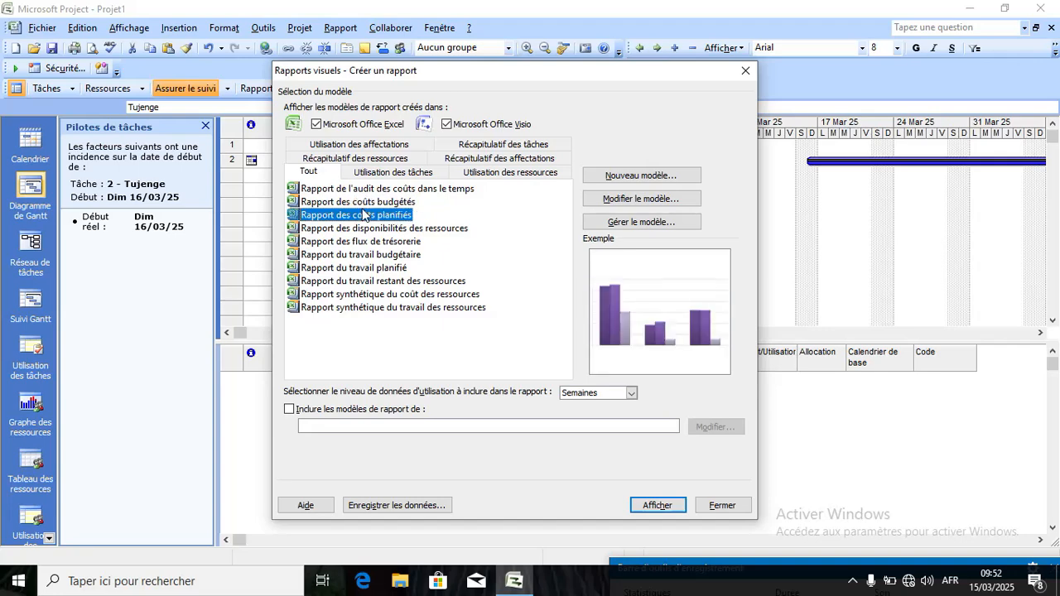
click(367, 229)
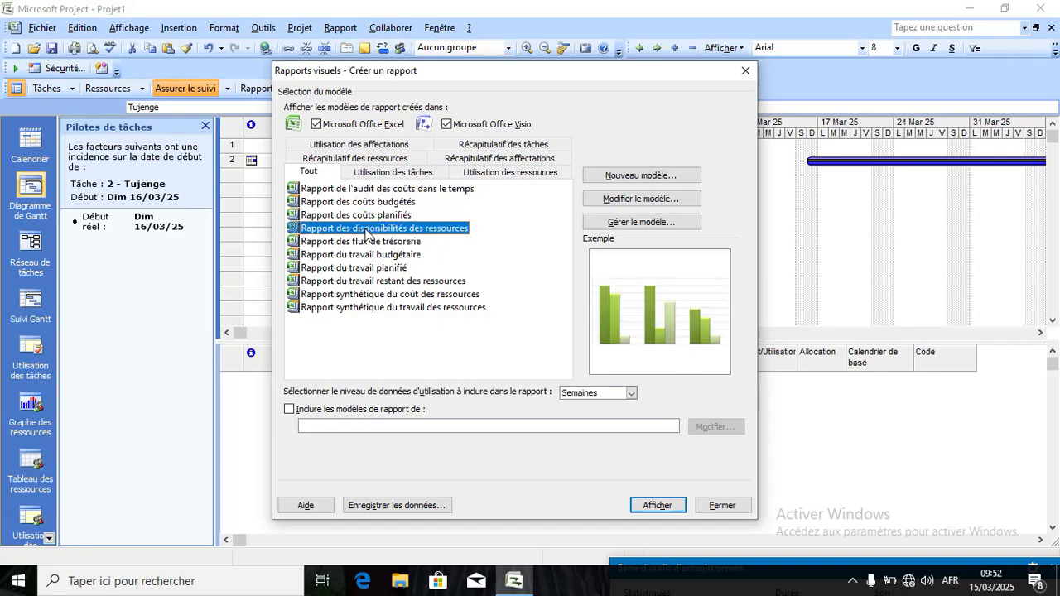
click(370, 241)
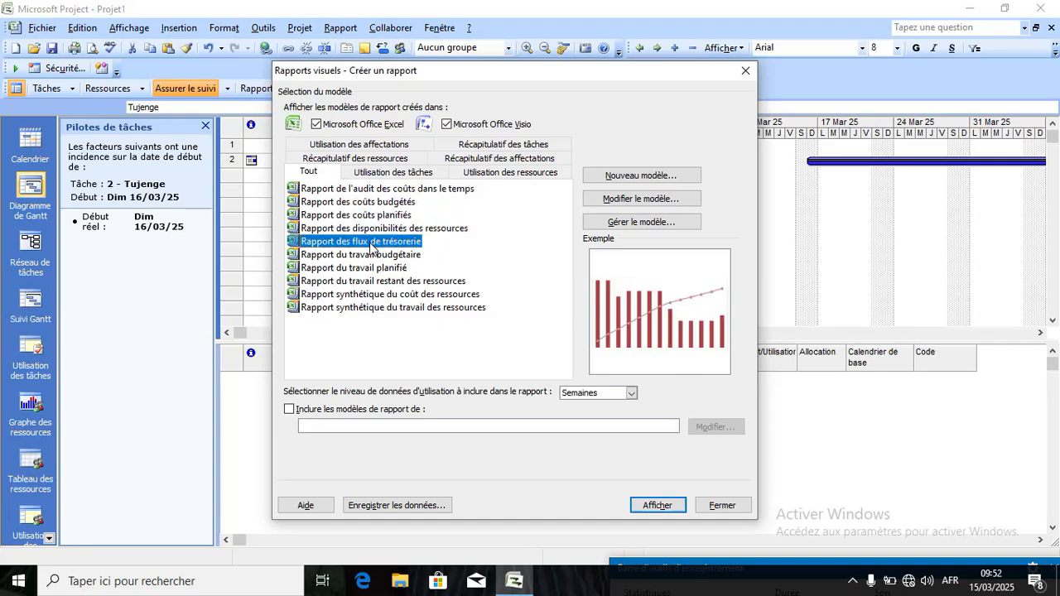
Preview the work and resource summary templates, then close Rapports visuels without generating a report.
click(374, 255)
click(379, 267)
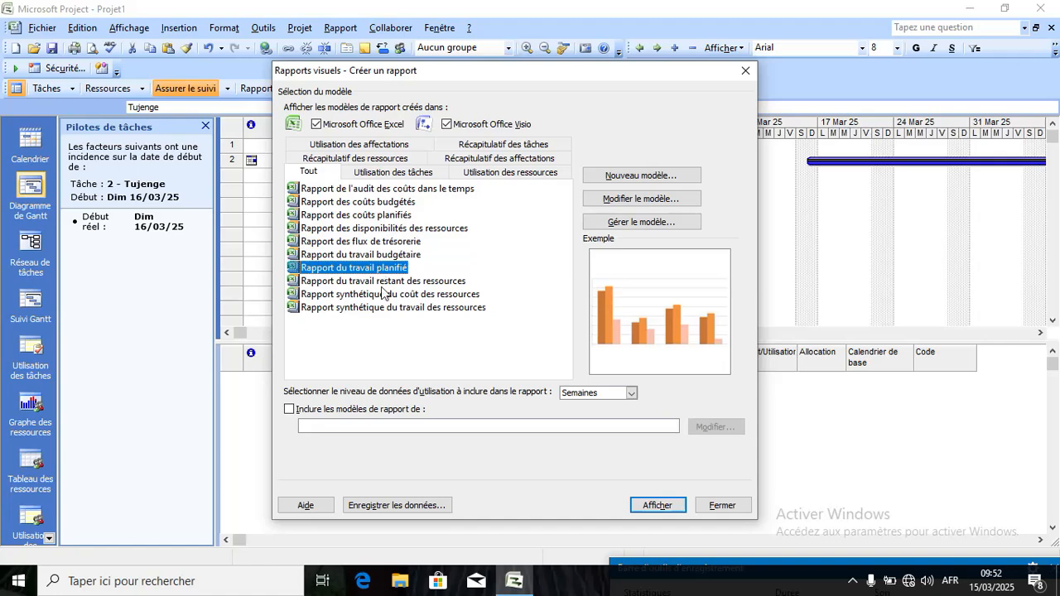
click(384, 294)
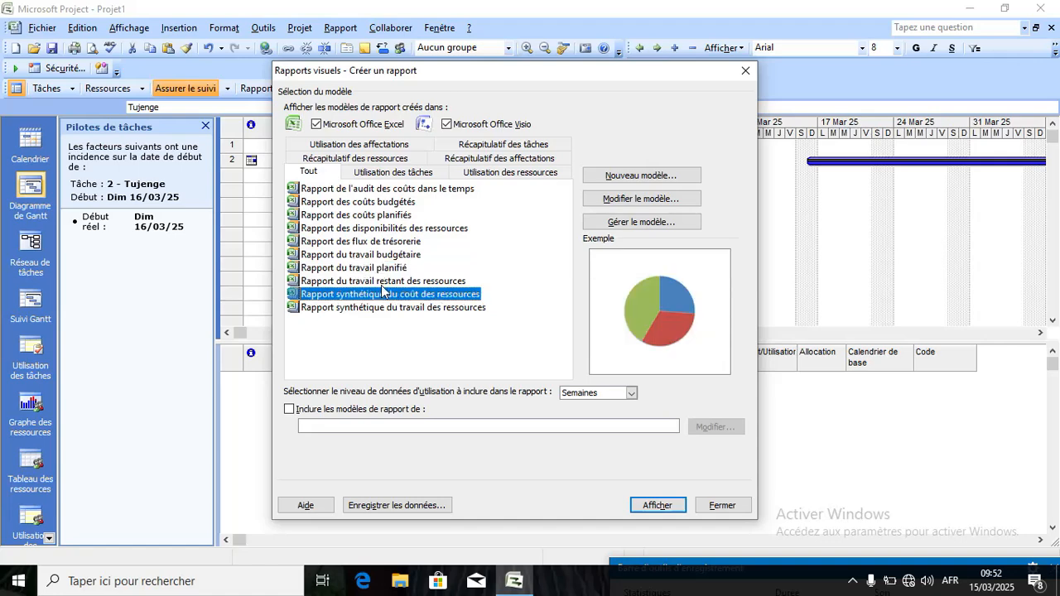
click(385, 282)
click(383, 308)
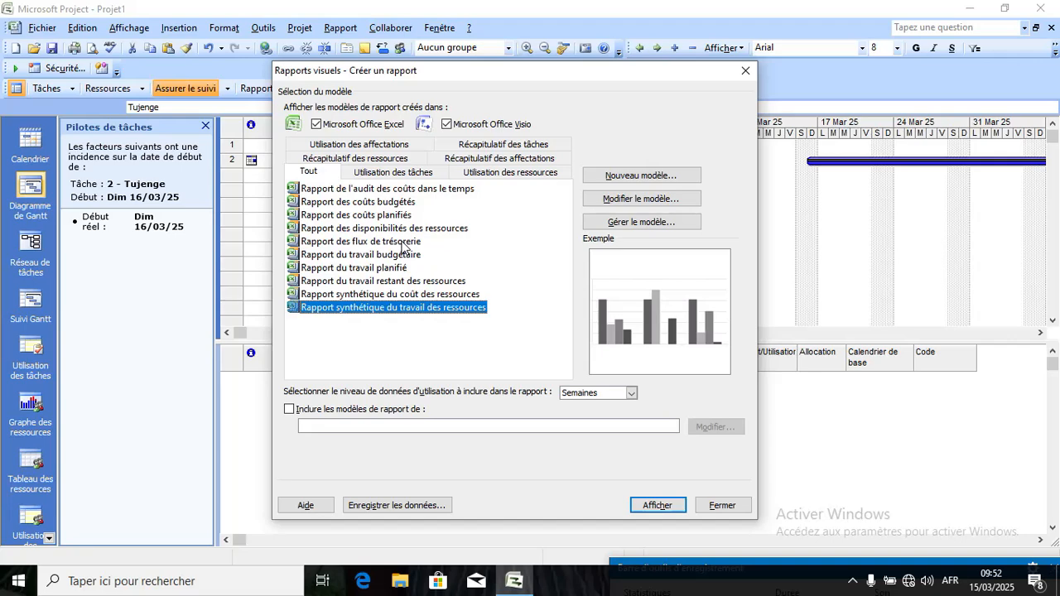
click(745, 72)
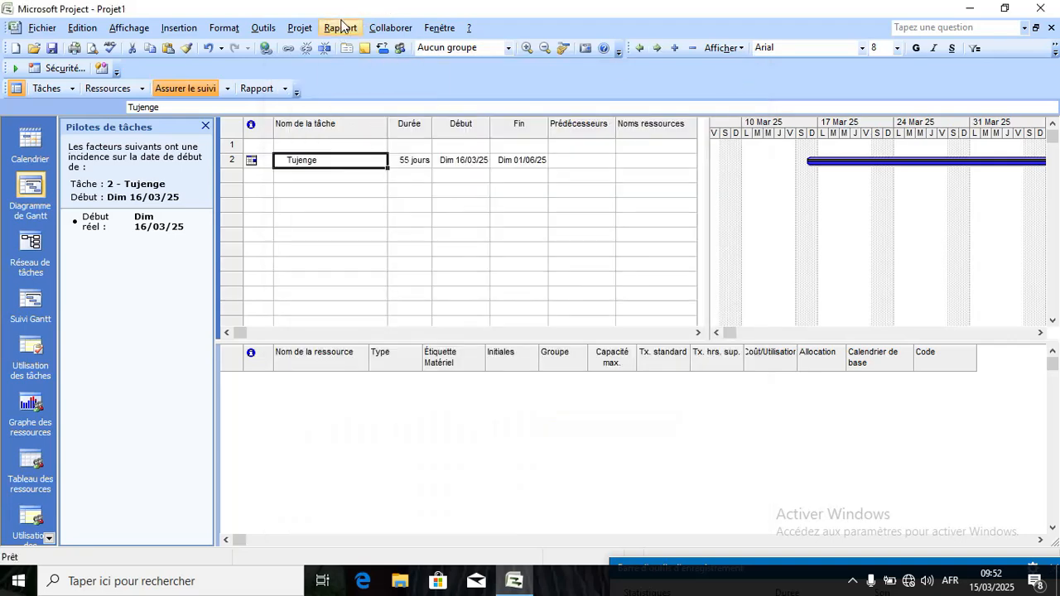
Export the Gantt view via Copier l'image as the GIF file Projet1.gif in Documents.
click(341, 26)
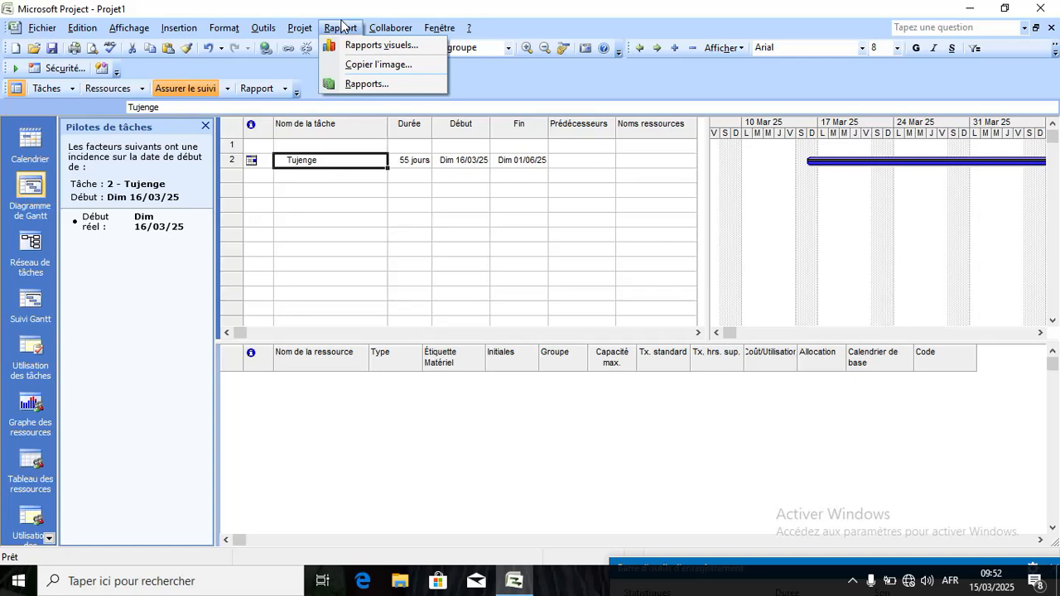
click(378, 64)
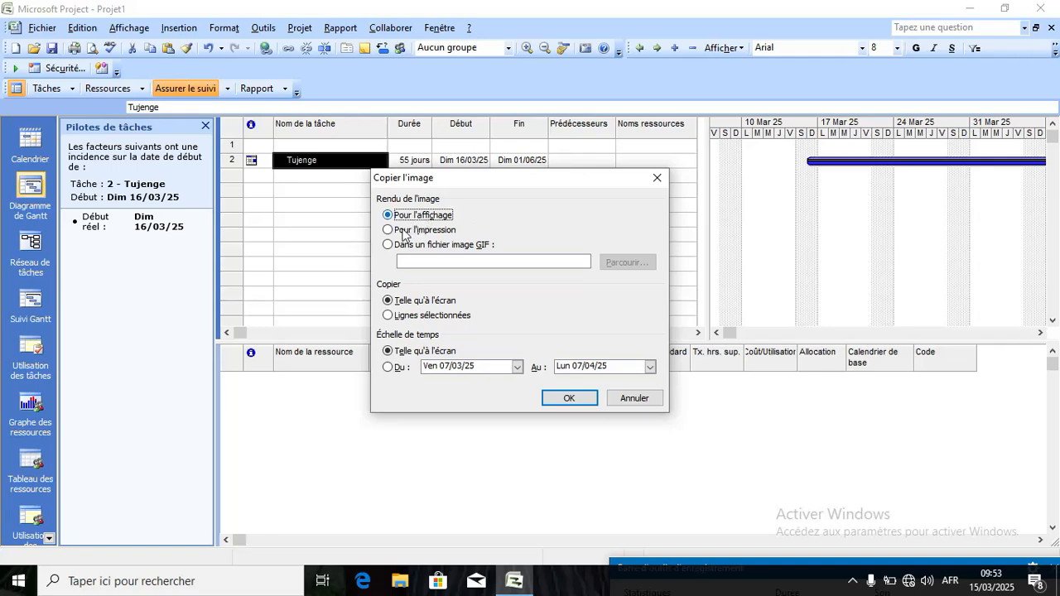
click(395, 230)
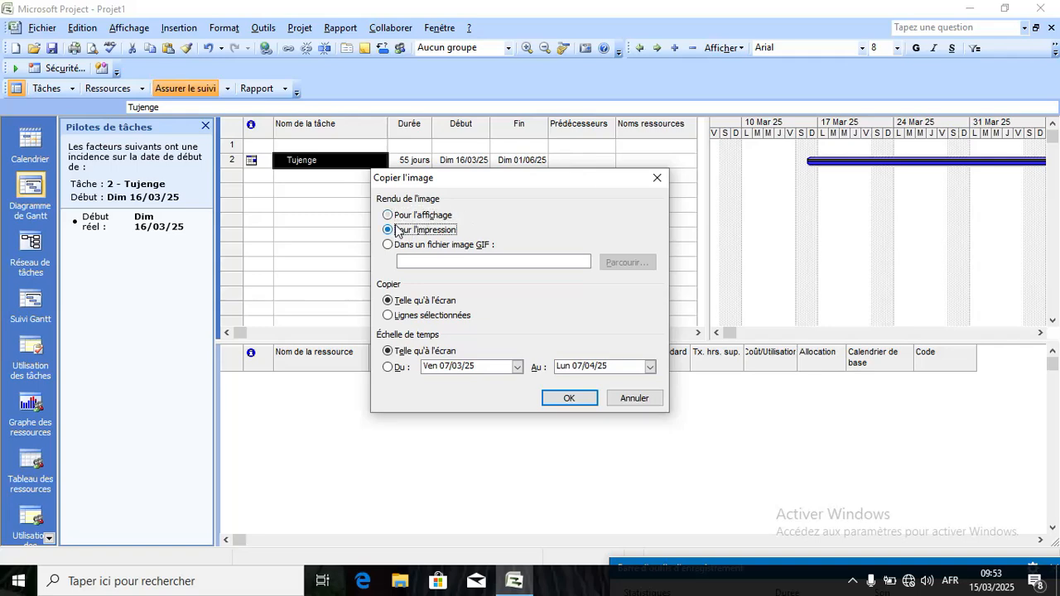
click(391, 246)
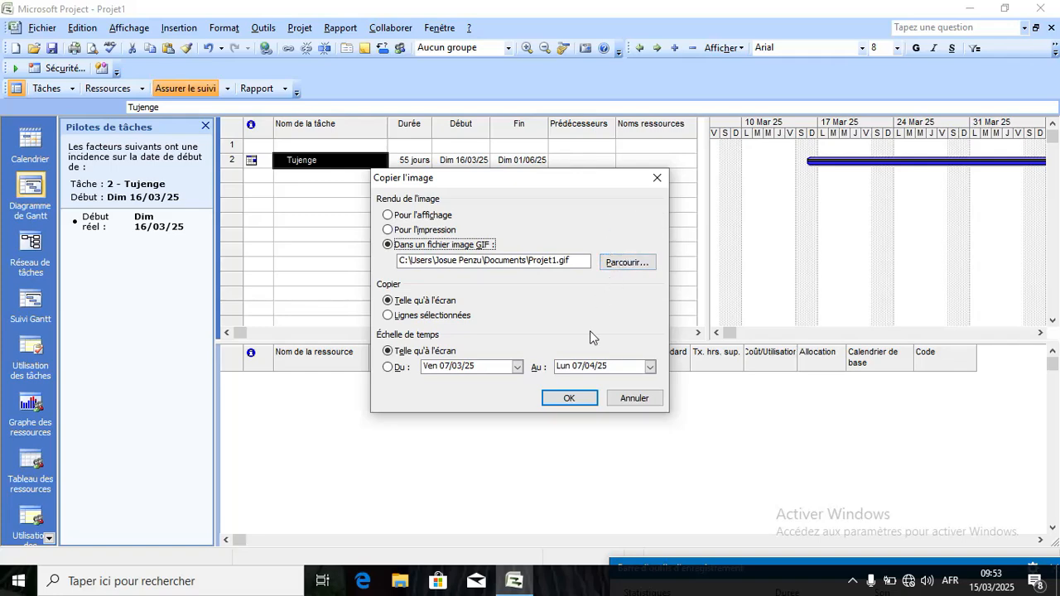
click(569, 397)
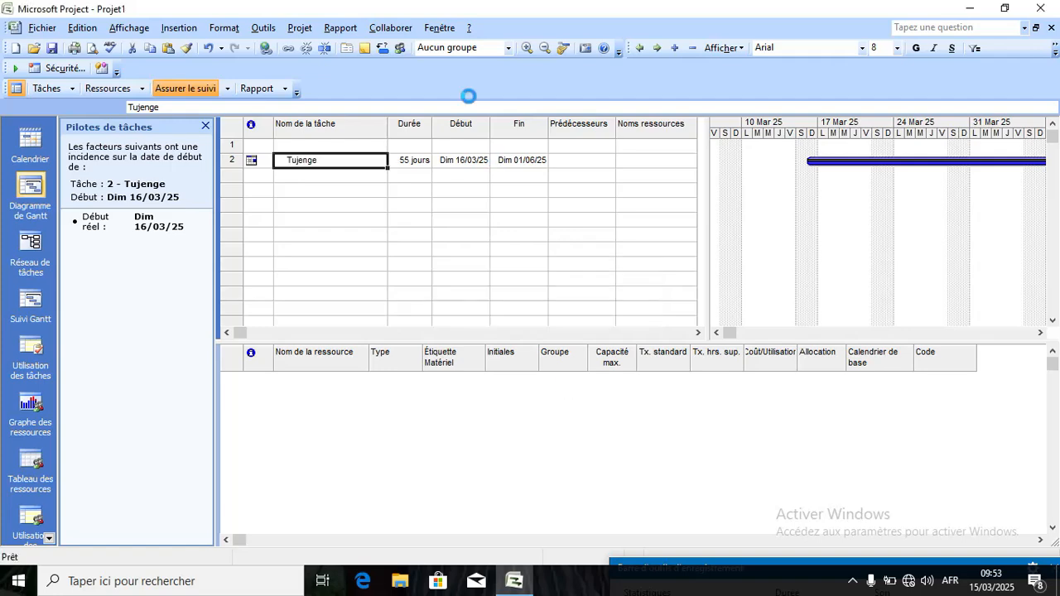
click(338, 30)
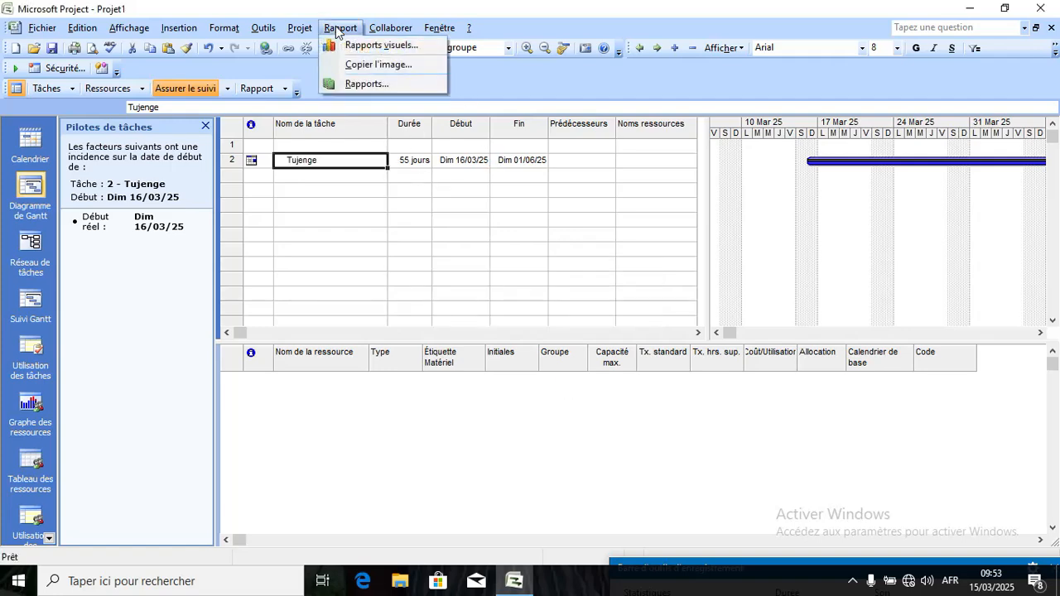
click(369, 86)
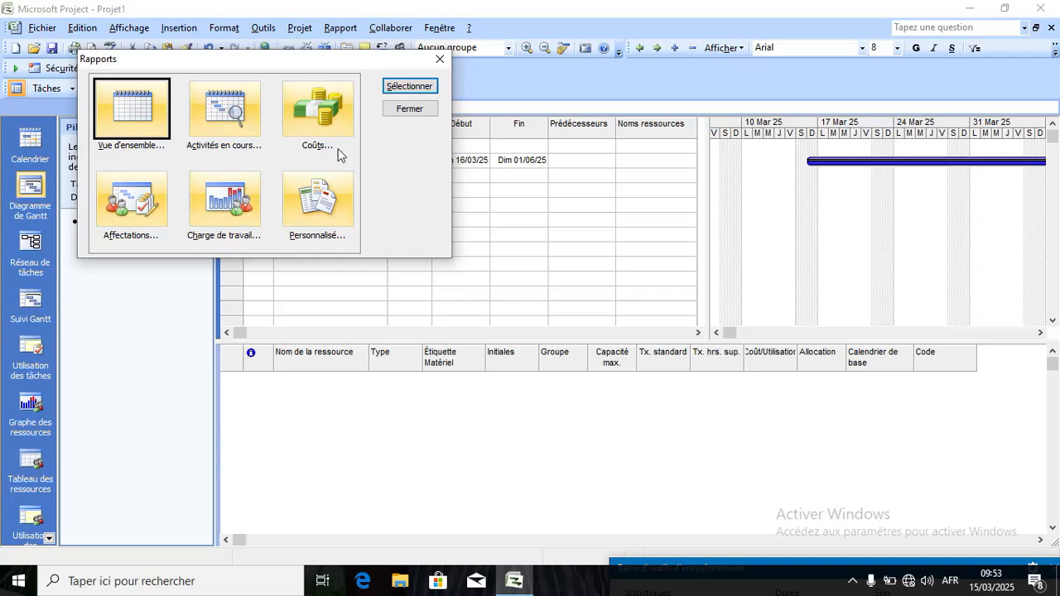
click(440, 59)
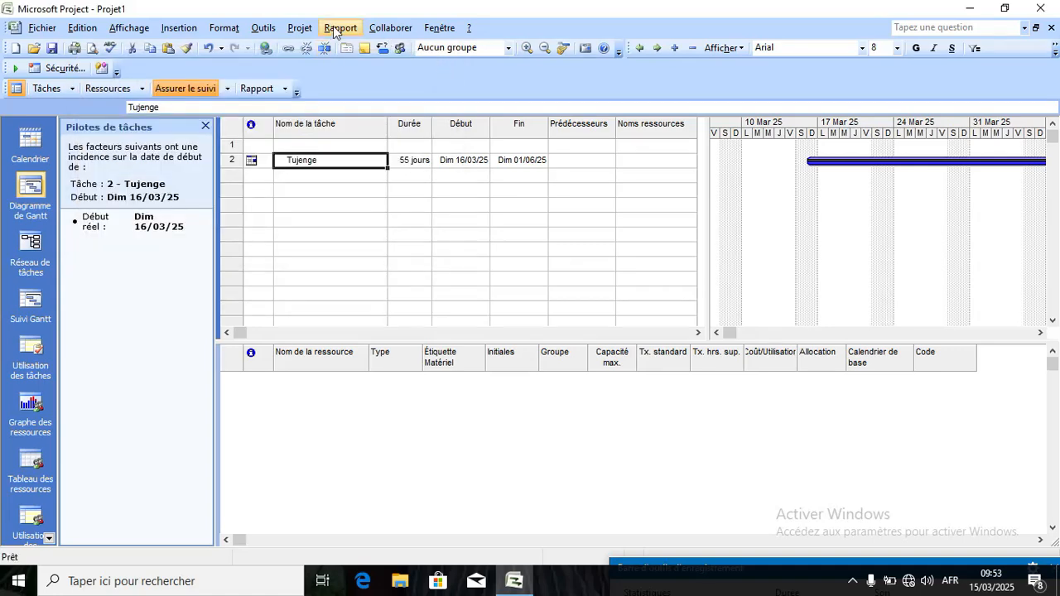
Look over the unavailable Collaborer items, then move to the Fenêtre menu.
click(387, 28)
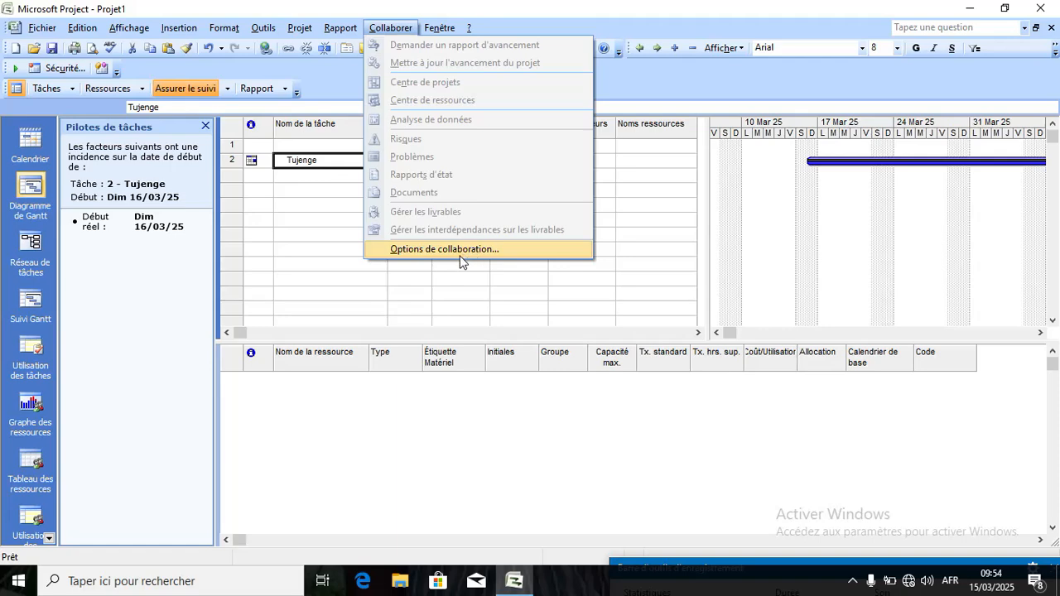
mouse_move(435, 29)
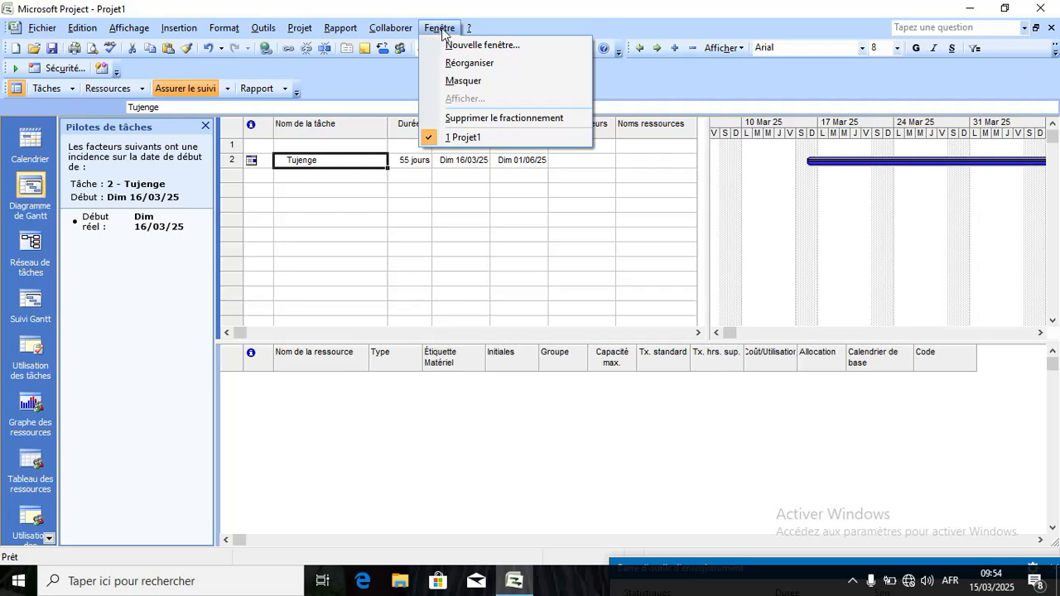
click(448, 47)
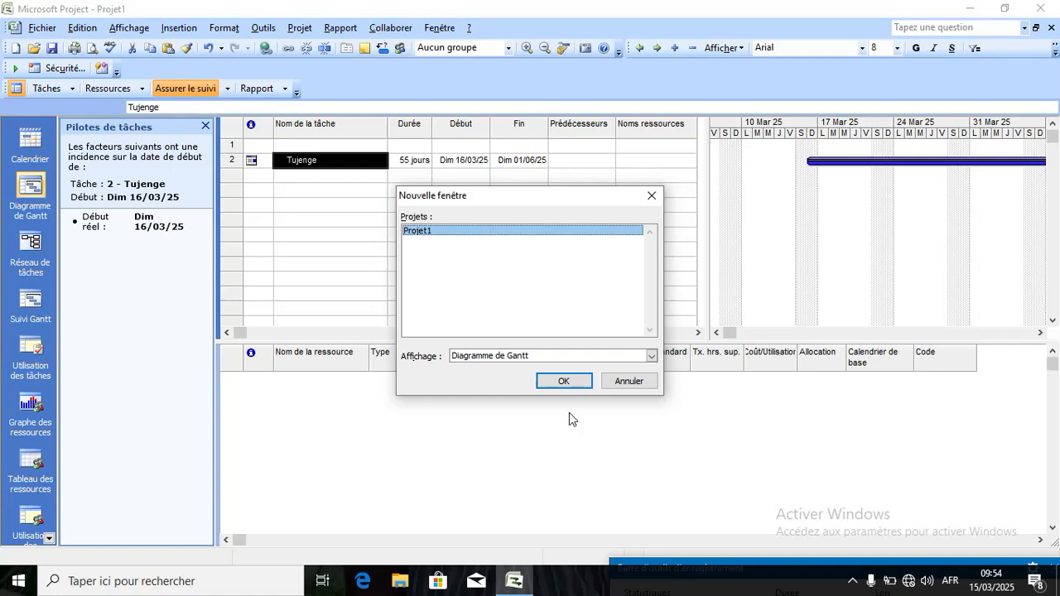
click(564, 381)
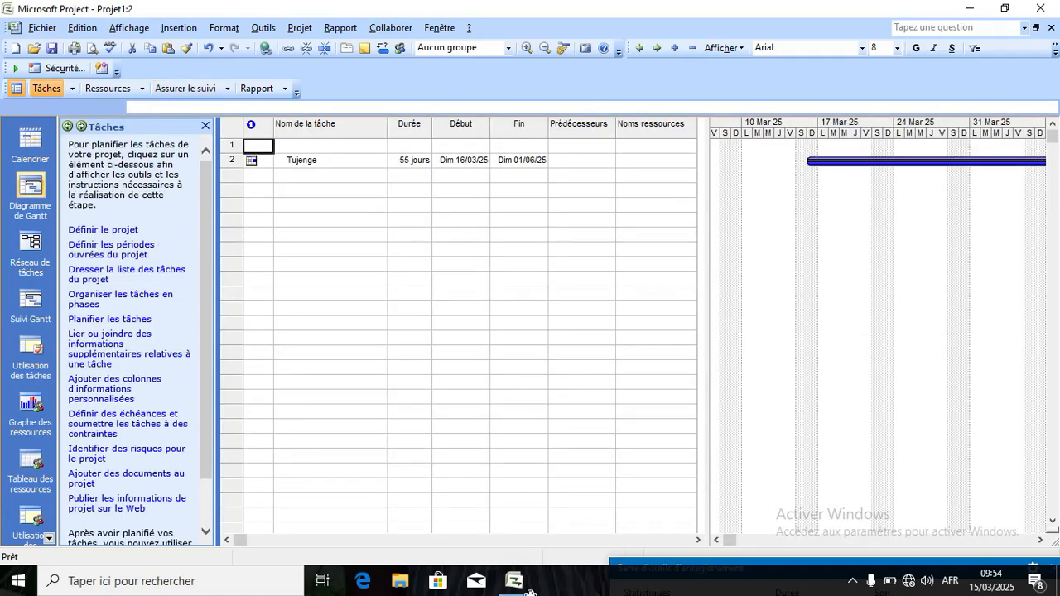
mouse_move(516, 591)
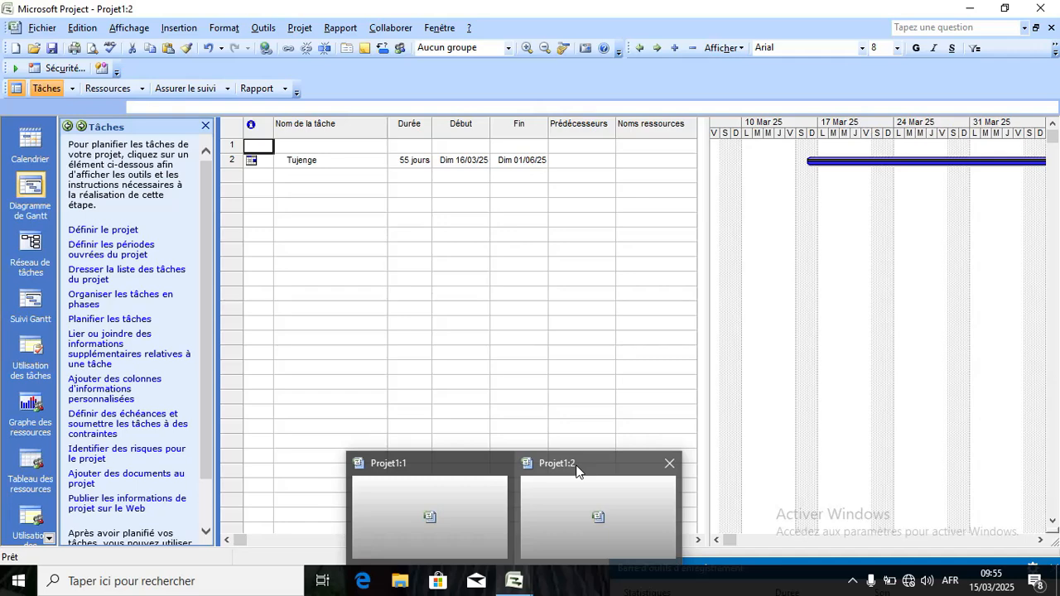
click(669, 464)
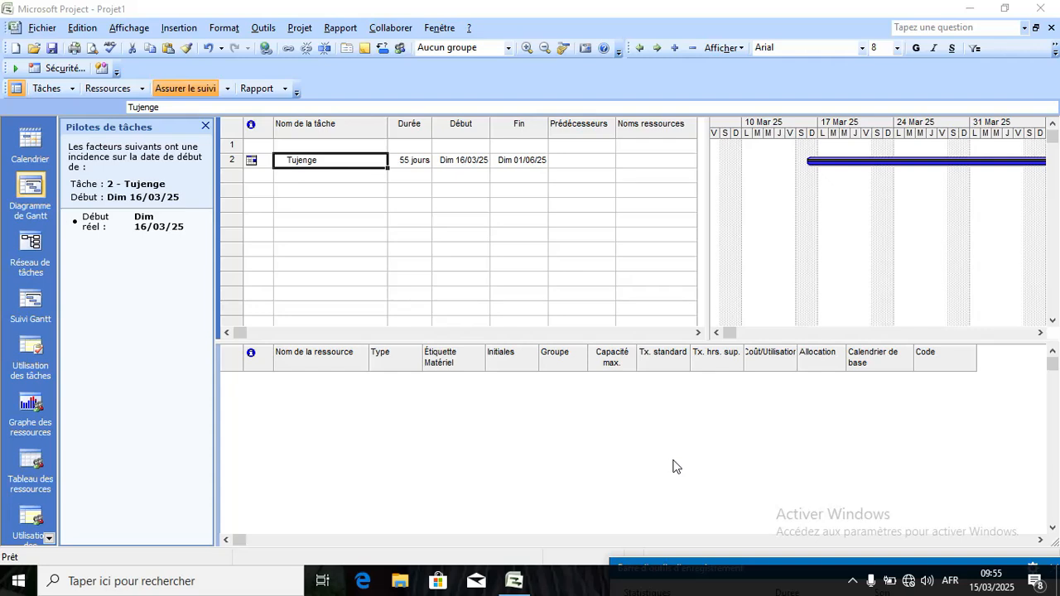
Use Fenêtre > Réorganiser and Supprimer le fractionnement so Projet1 shows only the Gantt chart.
click(436, 32)
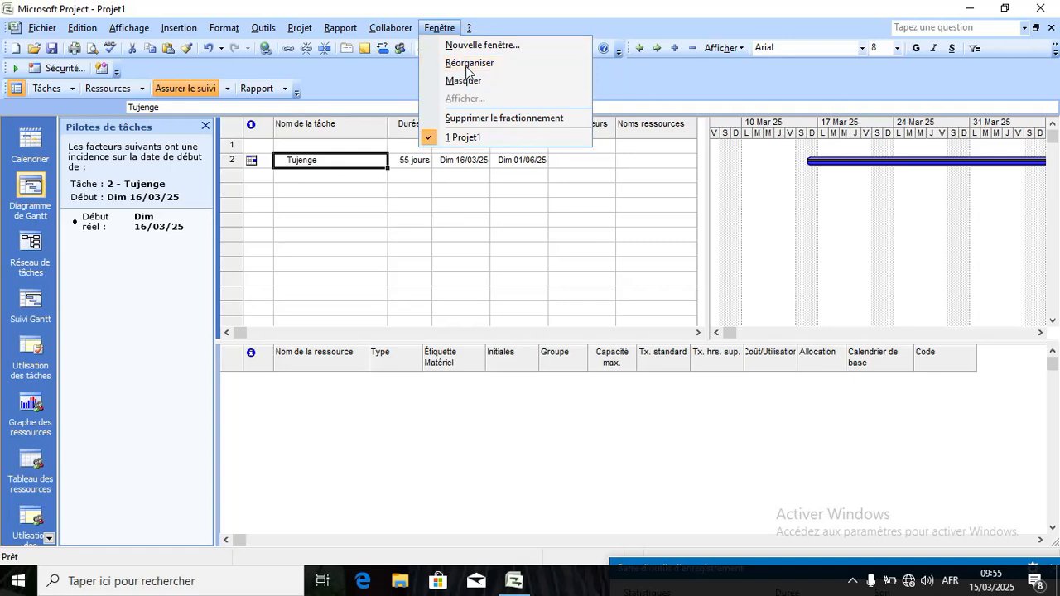
click(466, 65)
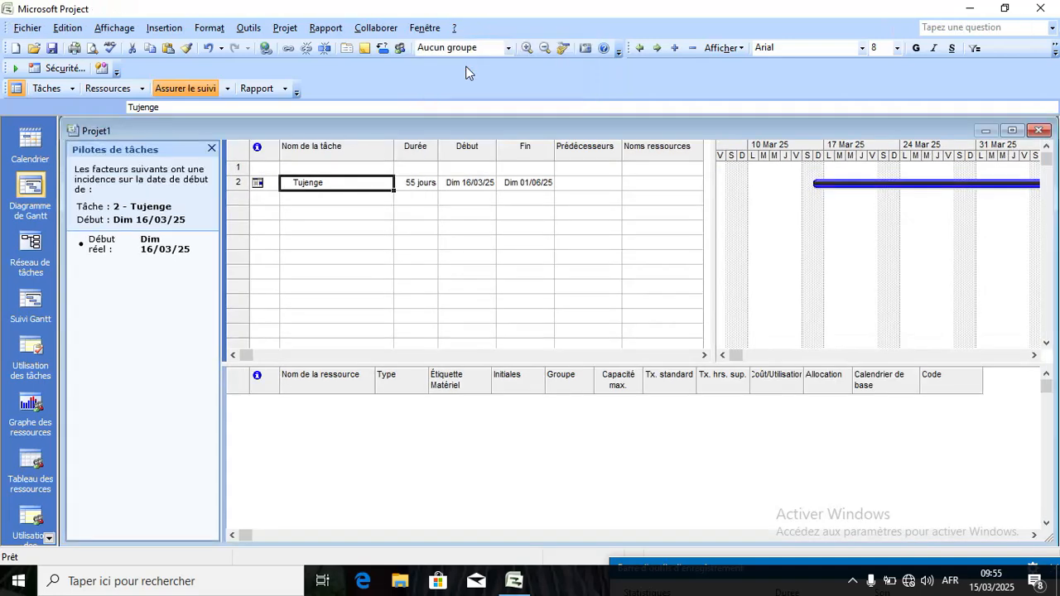
click(426, 29)
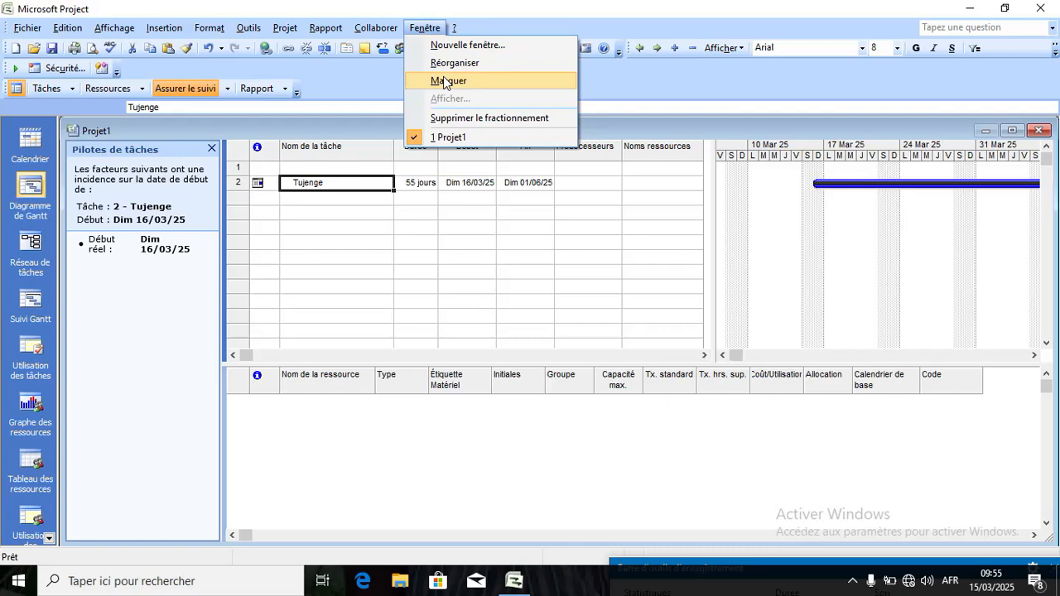
click(465, 120)
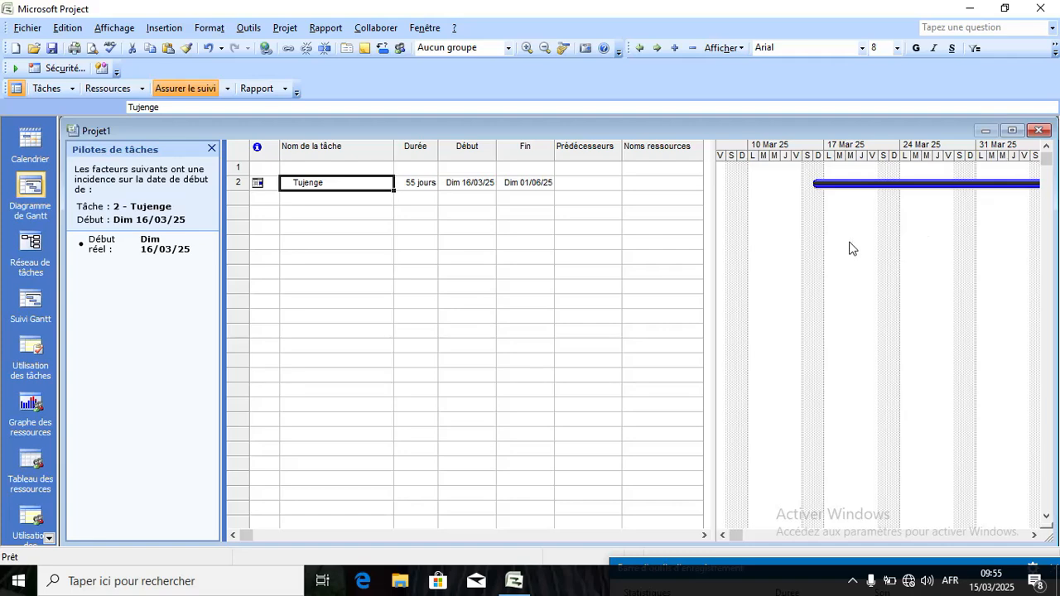
click(424, 28)
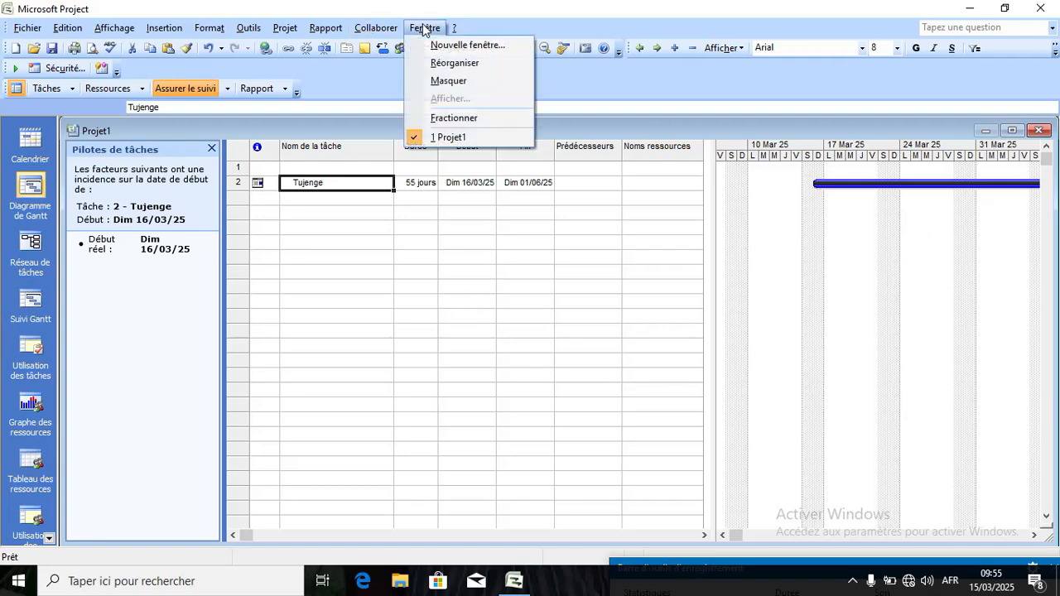
click(457, 119)
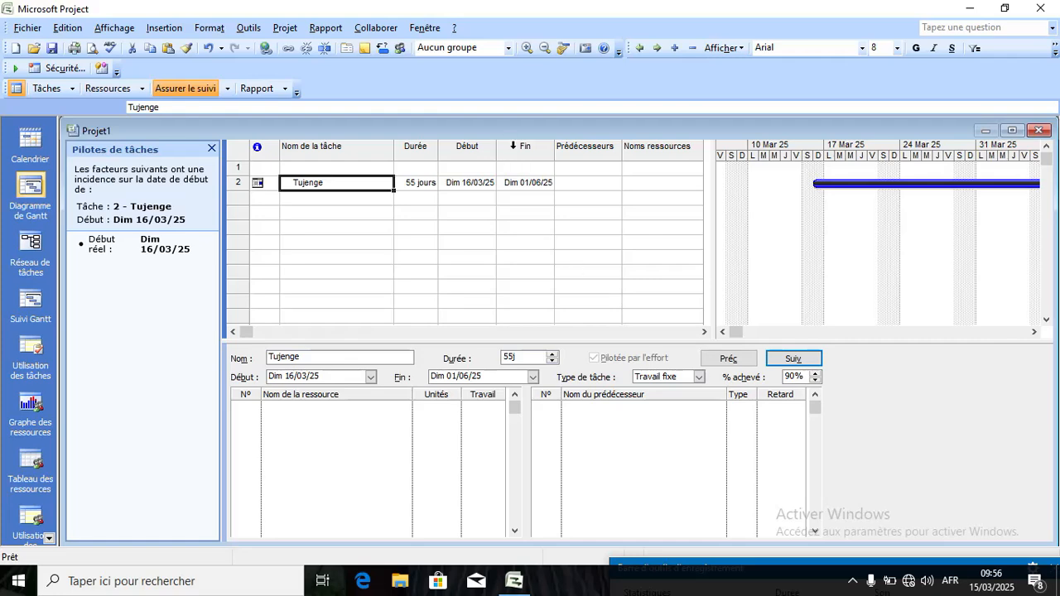
click(426, 28)
click(469, 118)
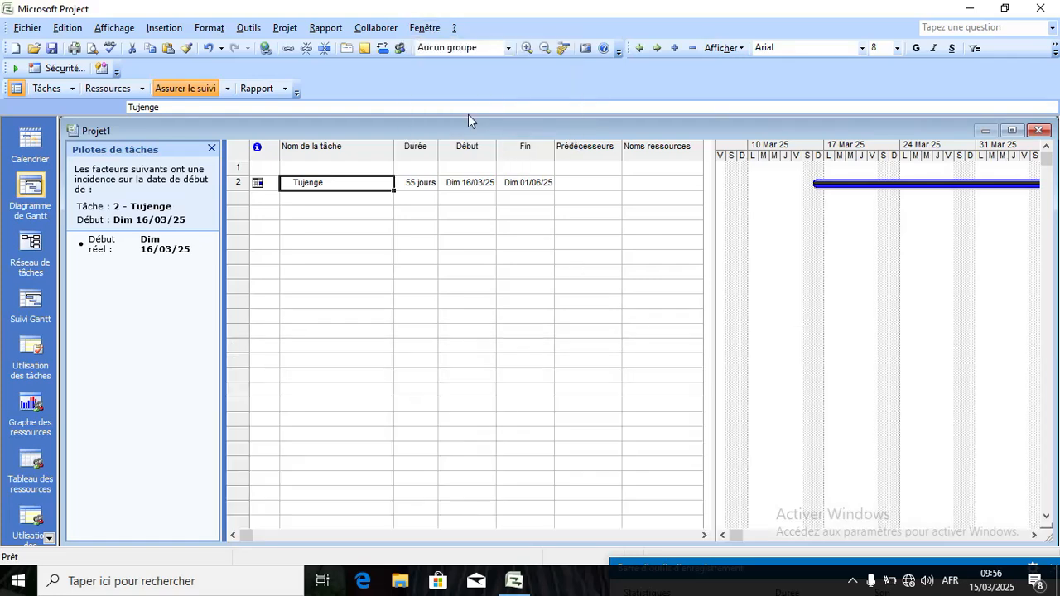
click(430, 29)
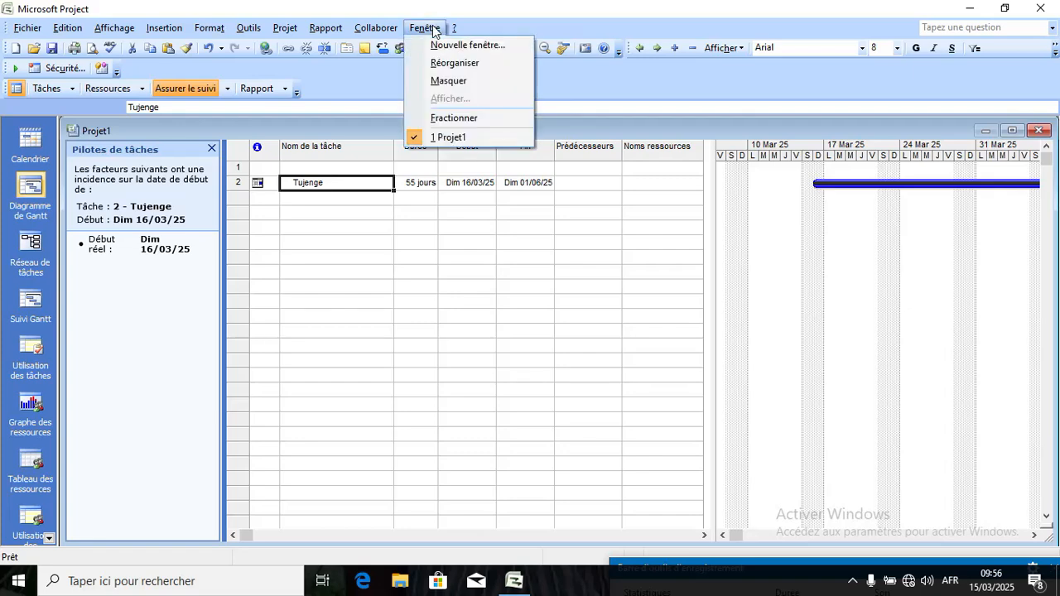
click(464, 138)
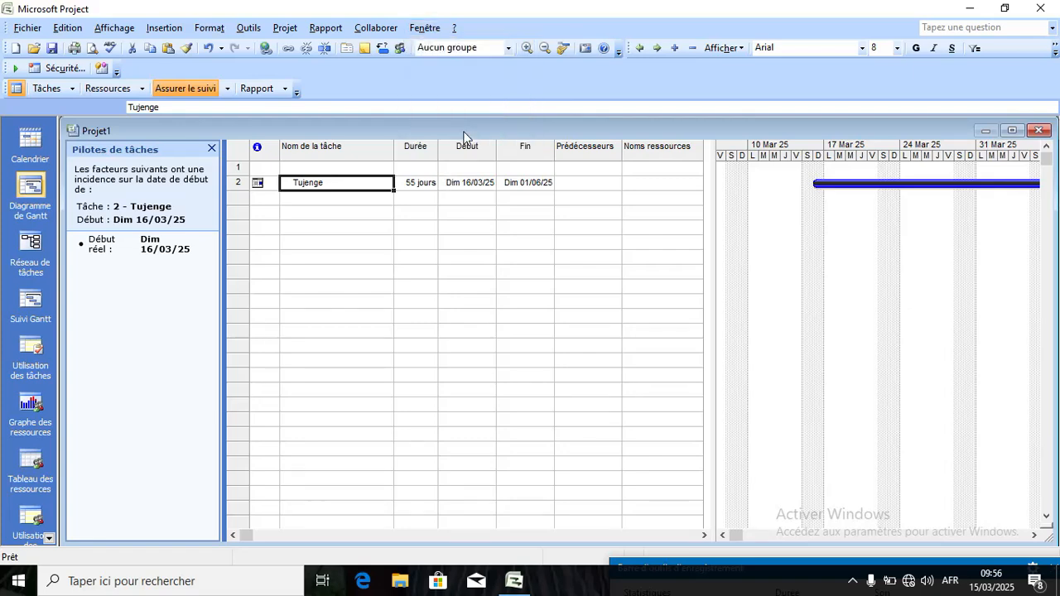
click(436, 29)
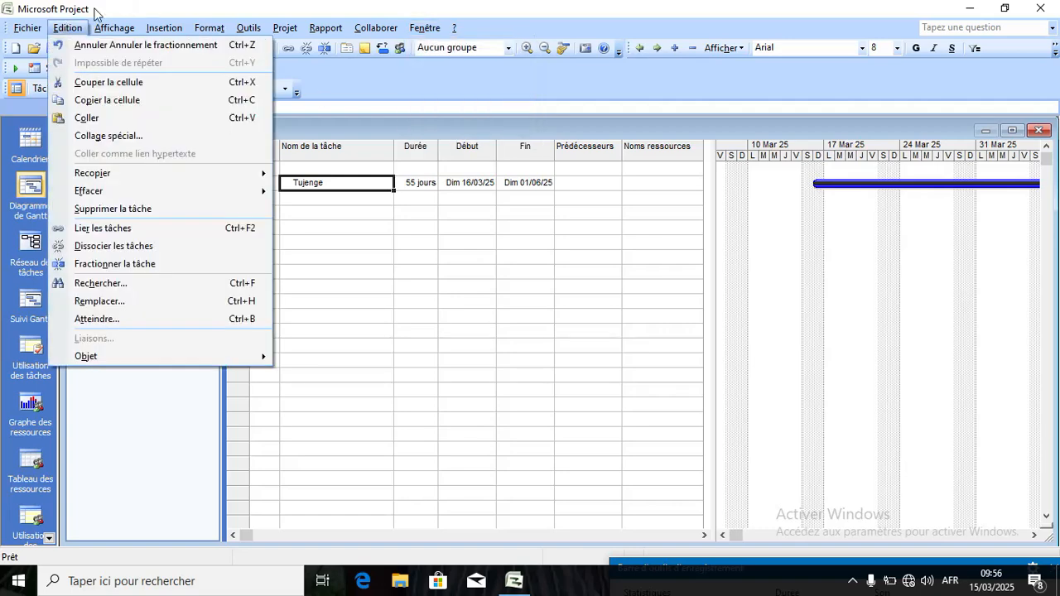
mouse_move(265, 35)
mouse_move(376, 29)
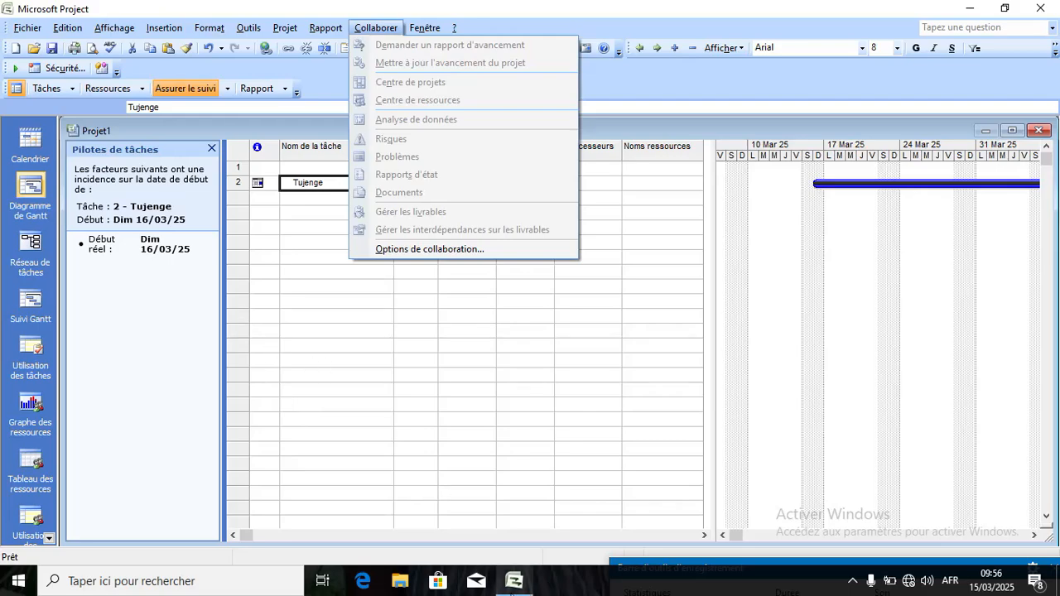
click(512, 589)
click(512, 590)
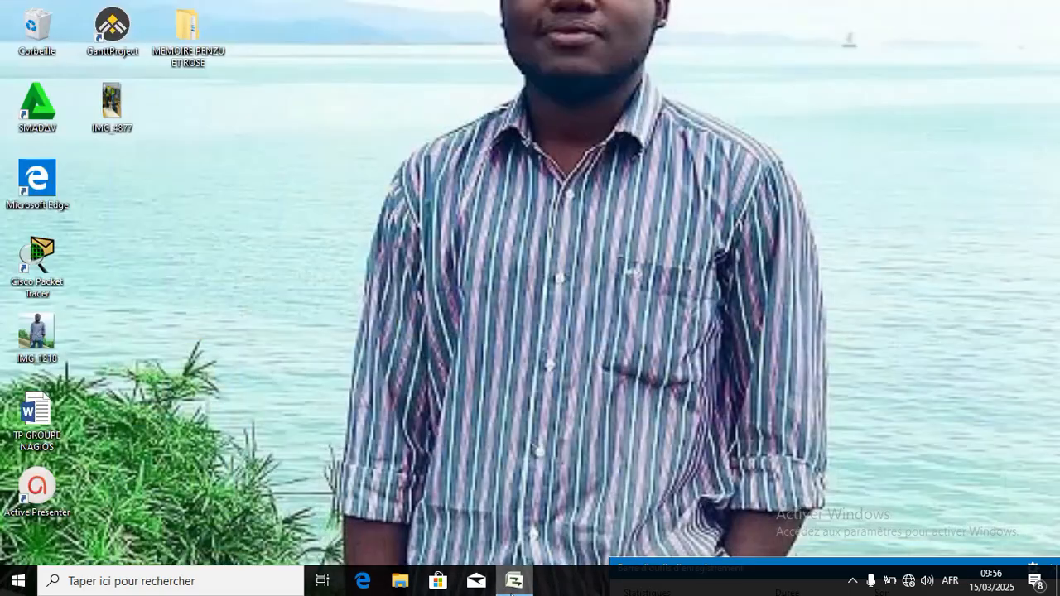
click(511, 590)
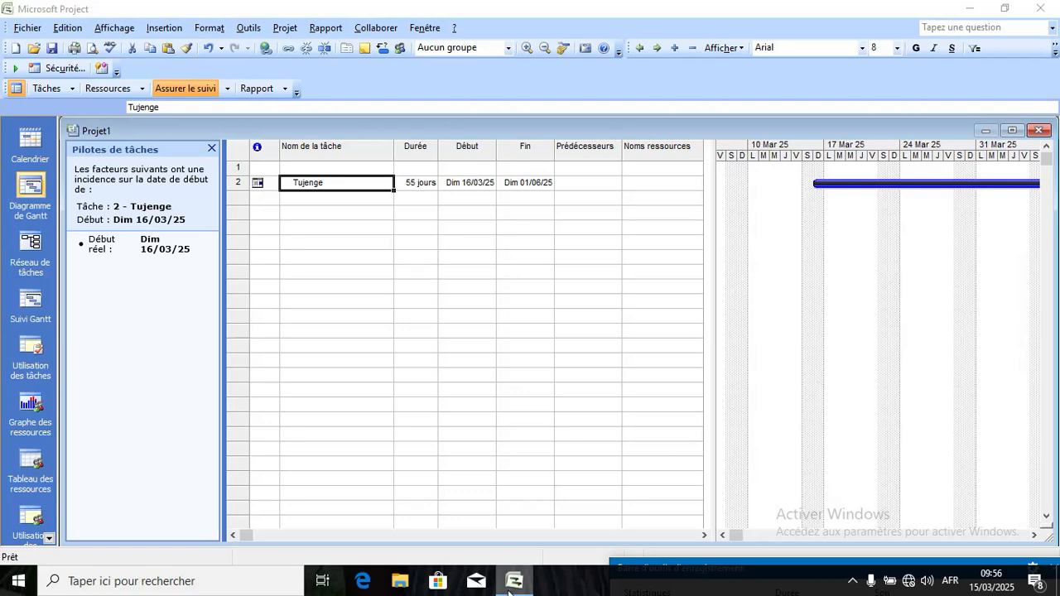
mouse_move(508, 590)
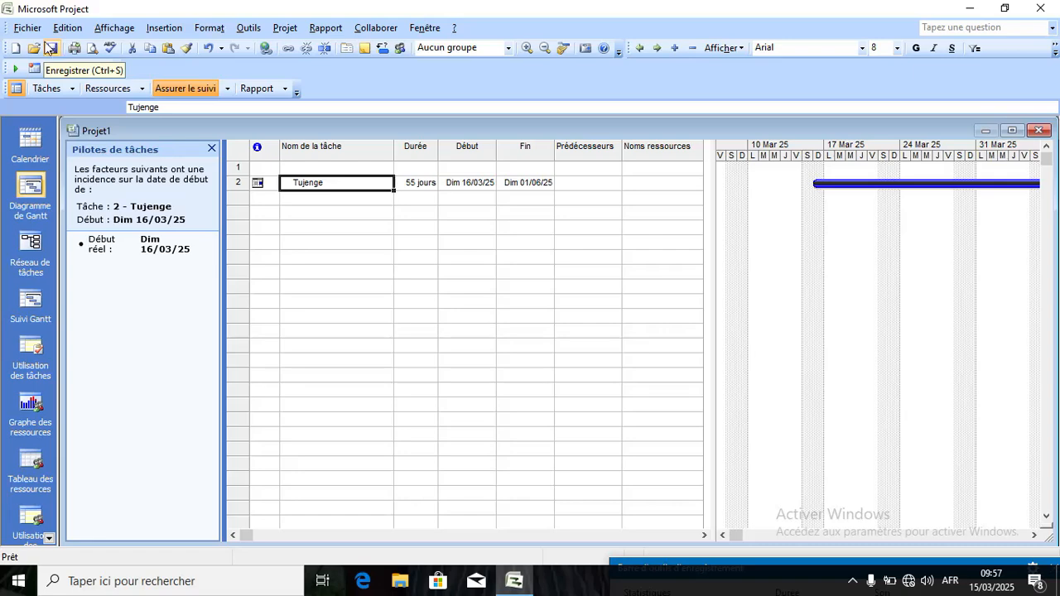
click(30, 32)
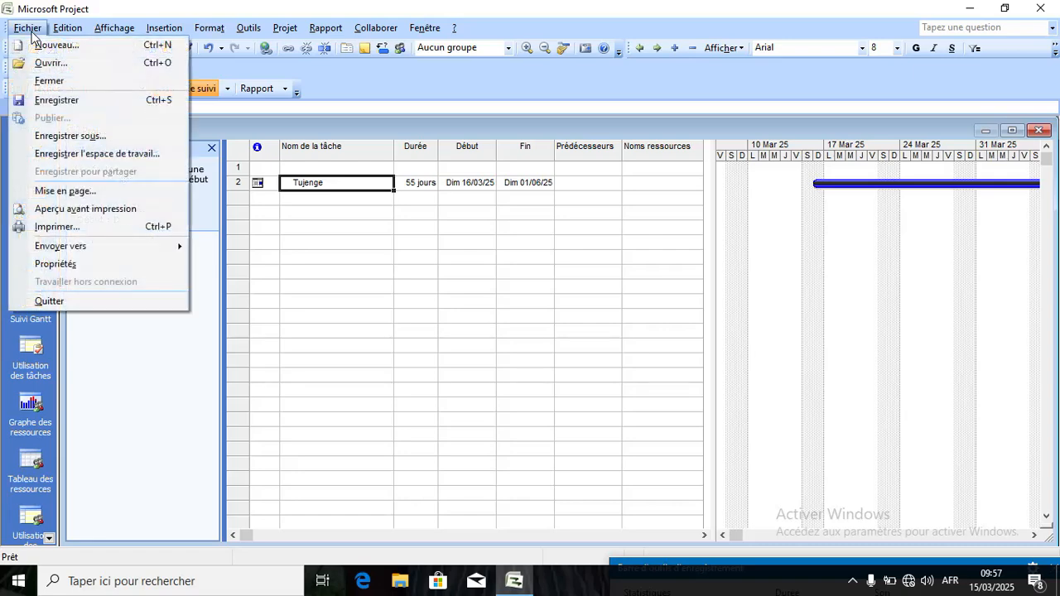
click(31, 34)
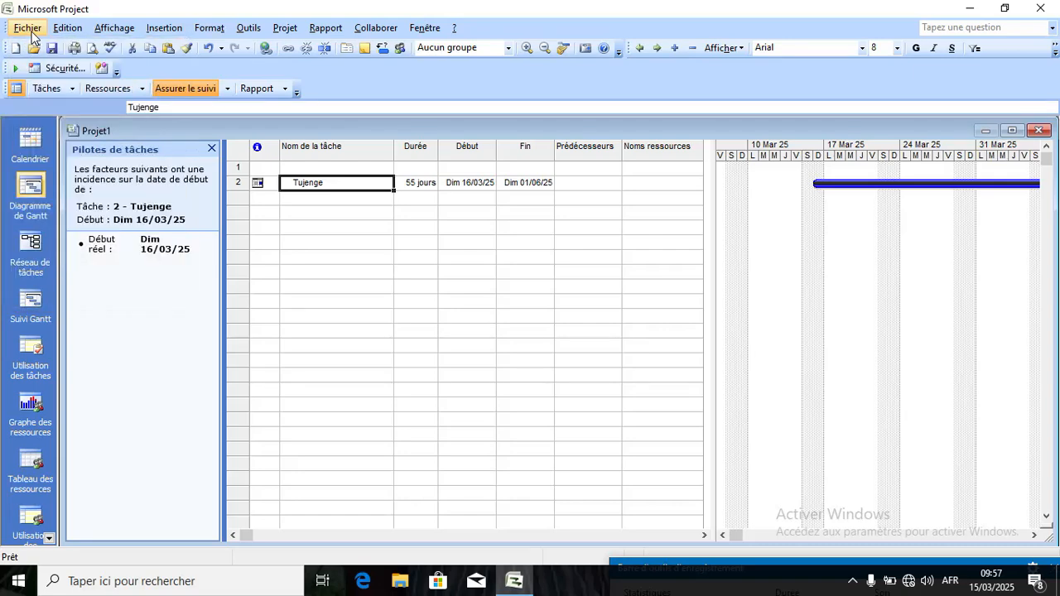
click(32, 34)
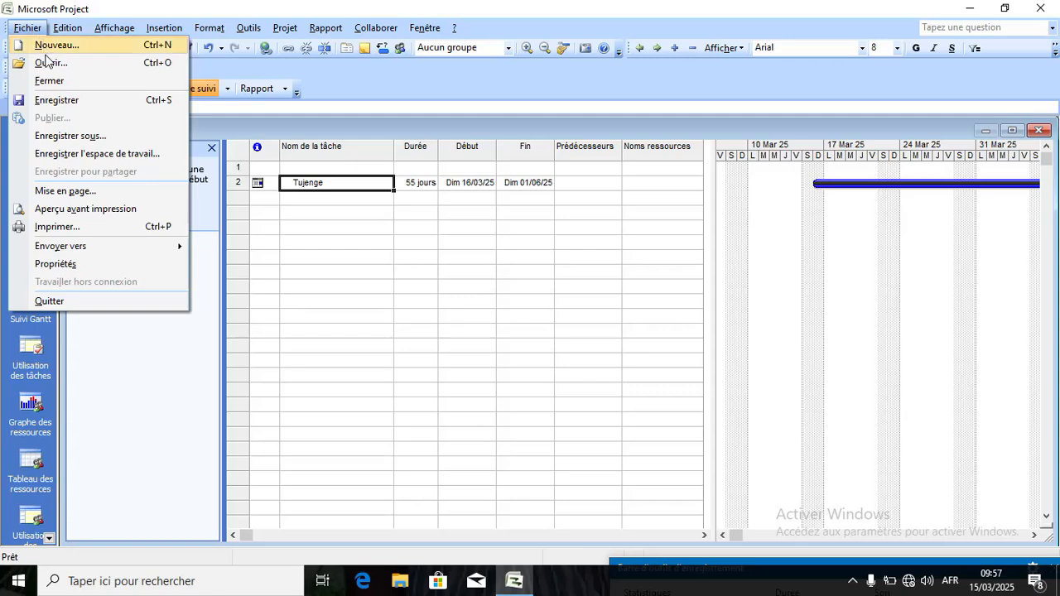
click(36, 29)
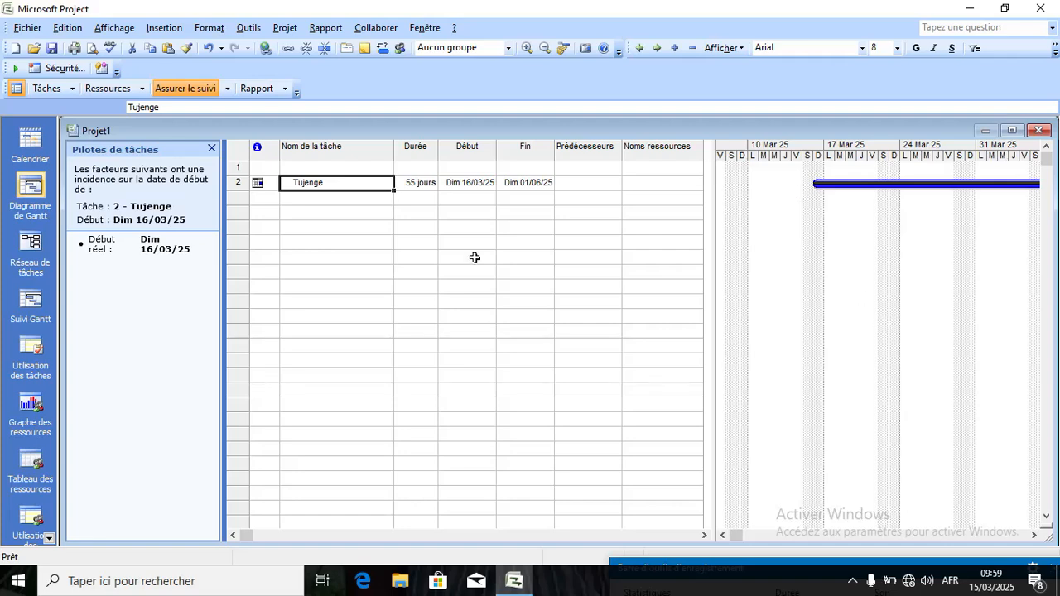
Copy Tujenge down to row 14 and stretch task 3's bar to 9,5 jours, ending Ven 28/03/25.
drag(394, 190, 402, 369)
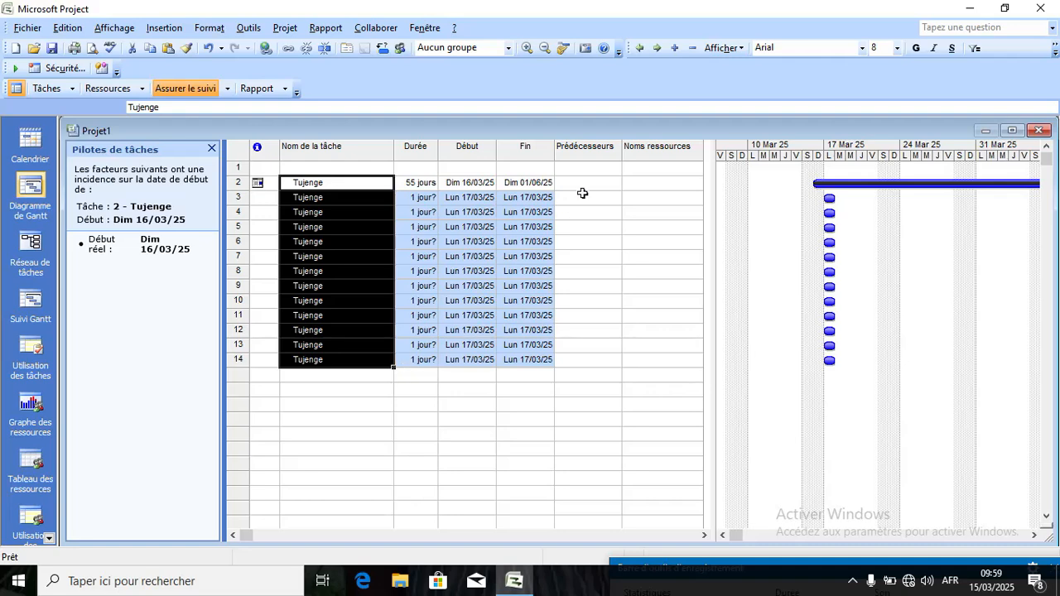
click(830, 257)
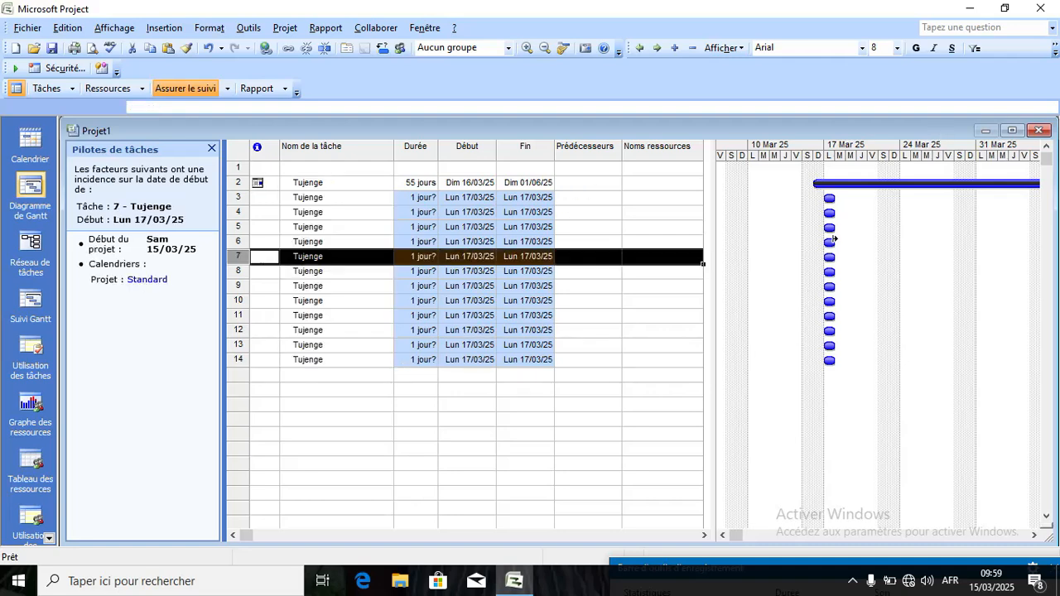
drag(828, 198, 947, 196)
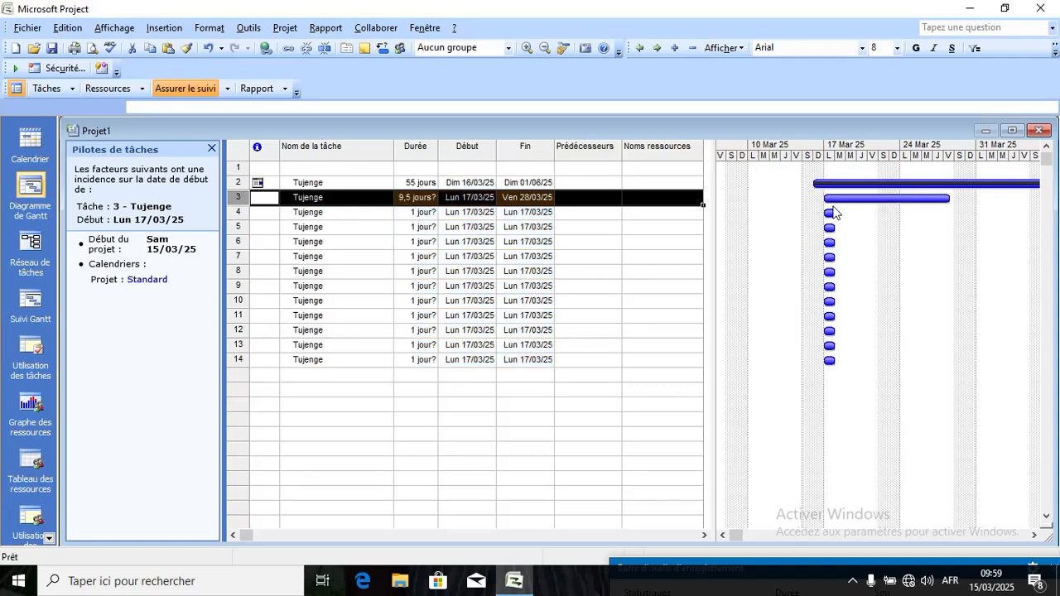
drag(819, 198, 814, 198)
Select the resource names cells from task 3 down to task 13.
click(687, 199)
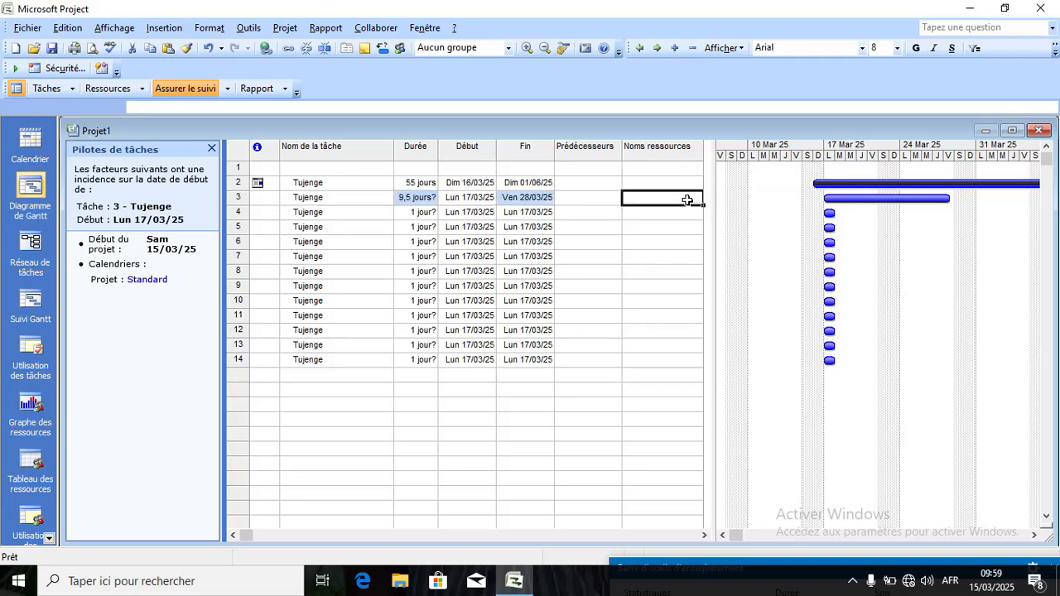
drag(703, 203, 704, 322)
click(635, 351)
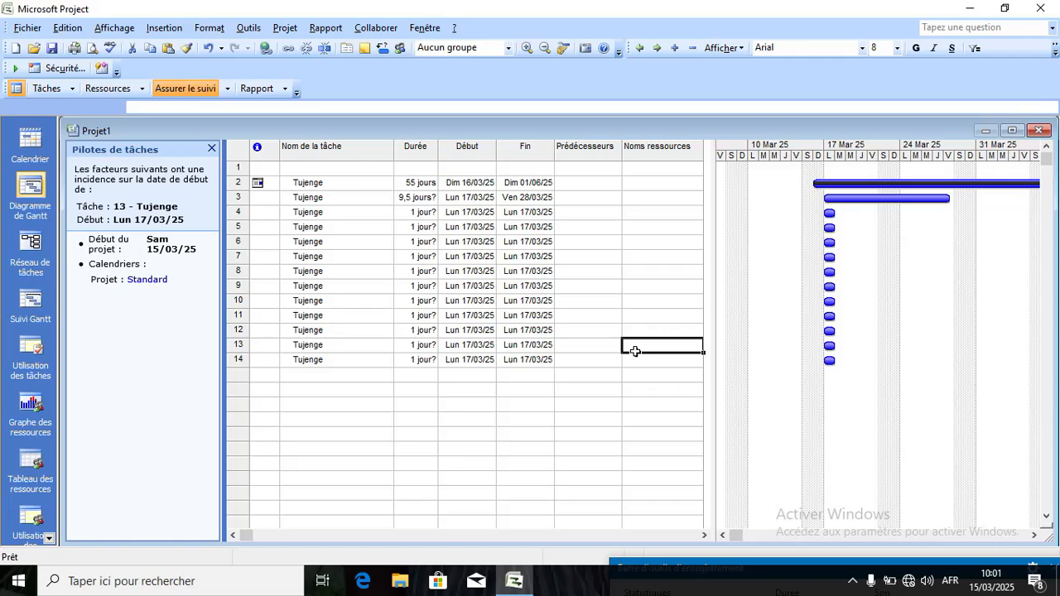
Bring up the recorder's Barre d'outils d'enregistrement from the hidden system tray icons.
click(854, 582)
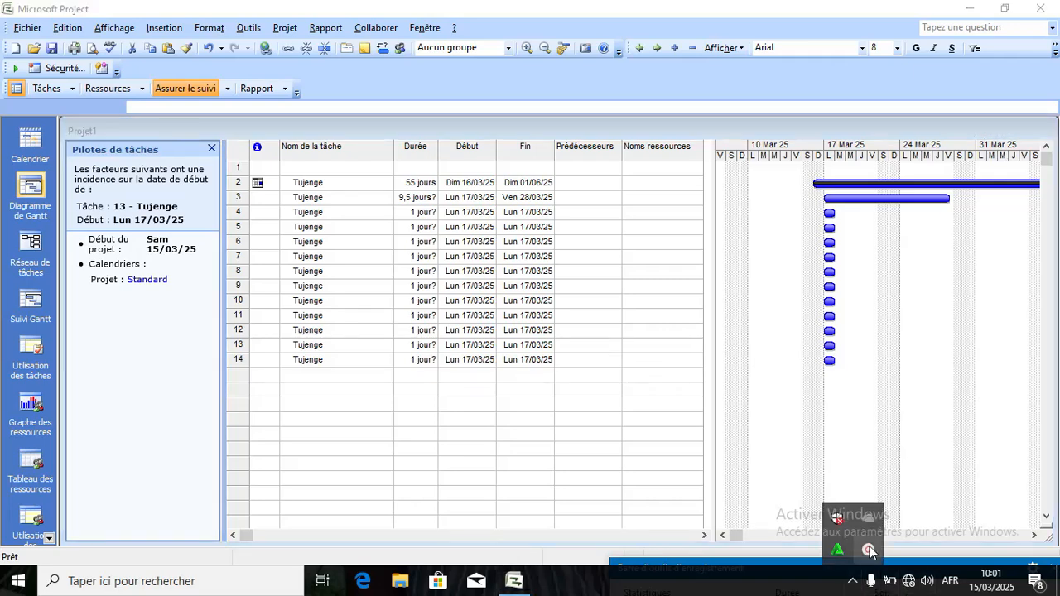
click(868, 550)
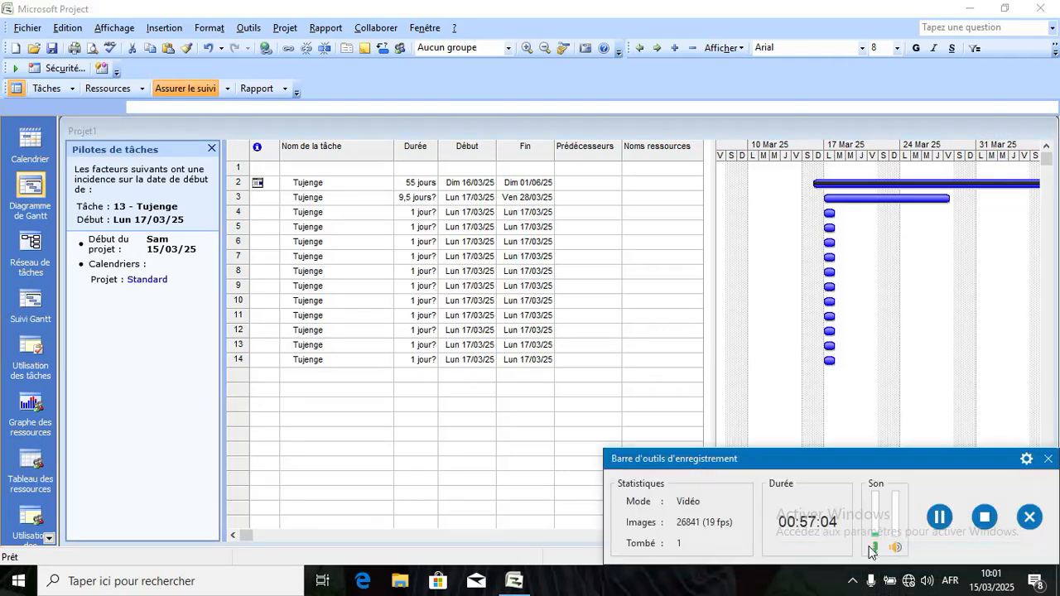